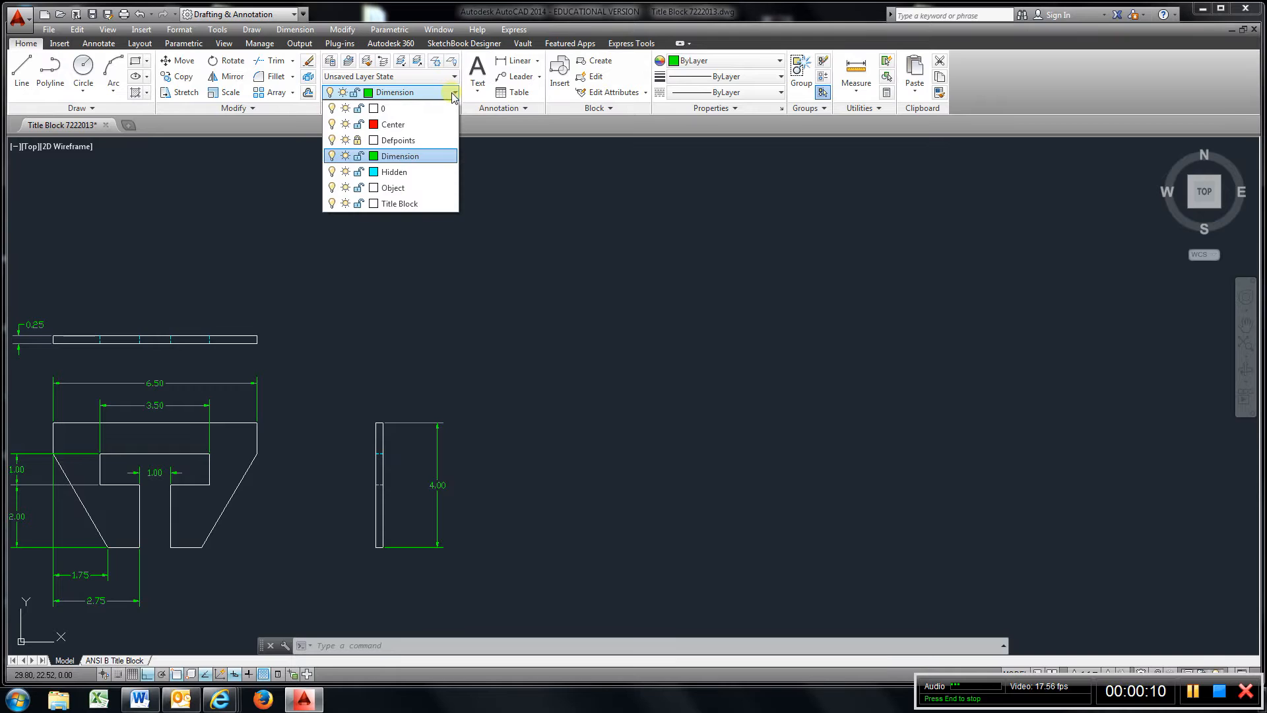
On the Object layer, draw a rectangle of lines 1.5 wide and 1.25 high in the empty area beside the existing views
click(436, 189)
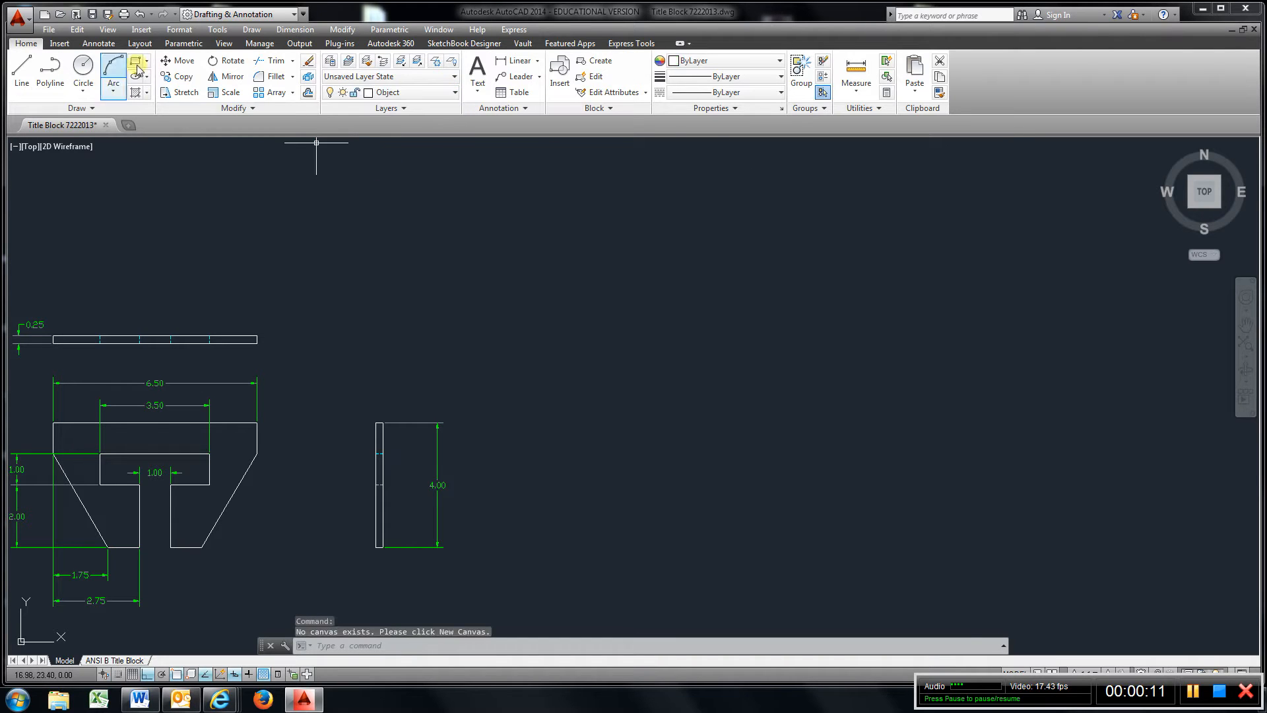
click(22, 67)
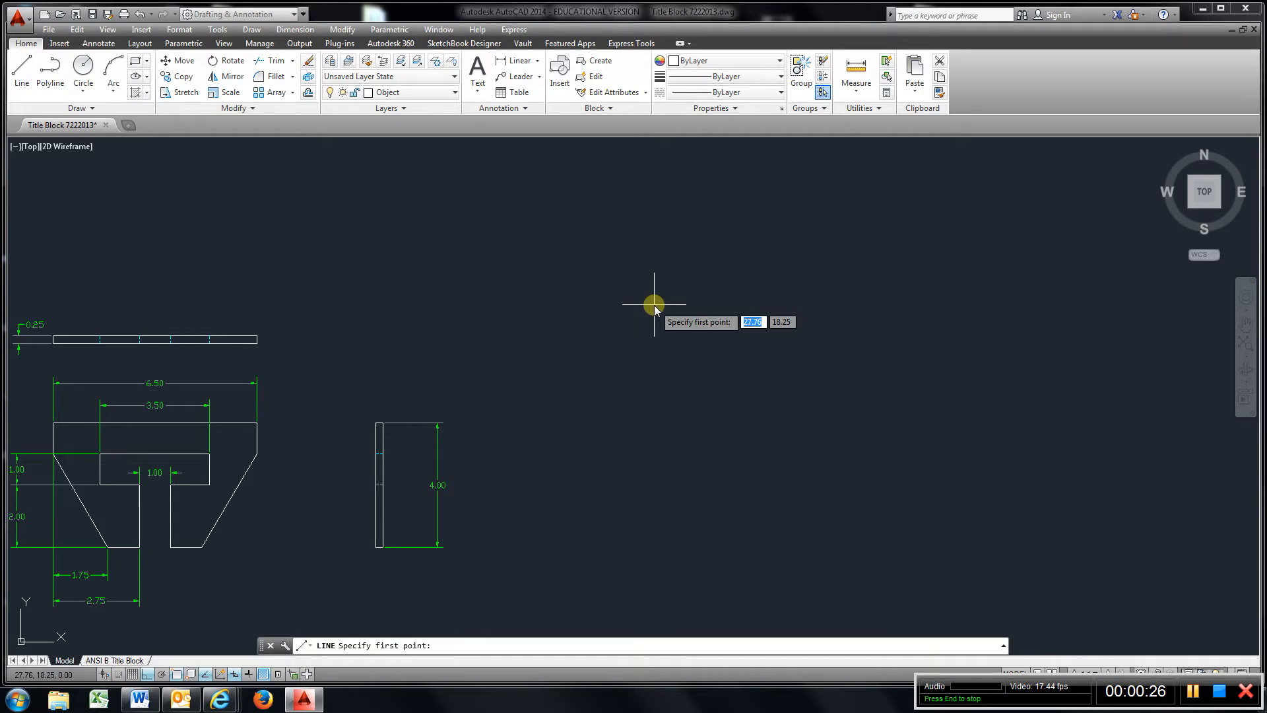
click(675, 344)
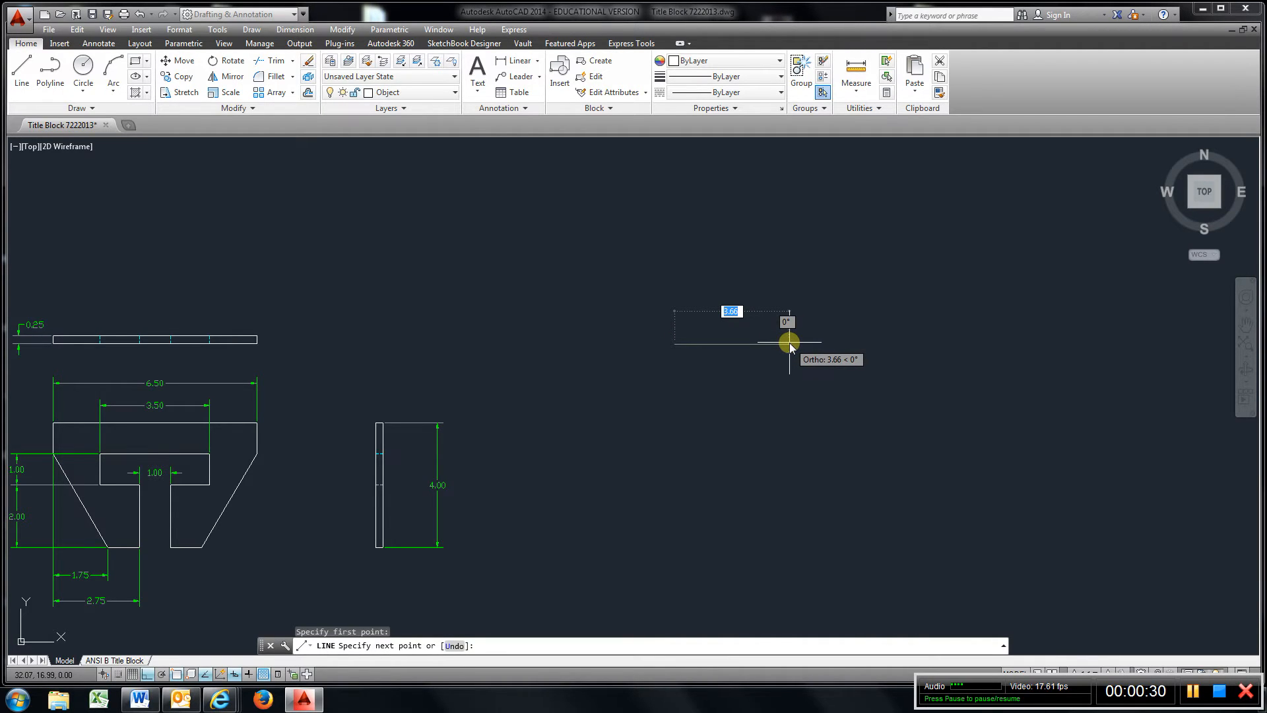
text(1)
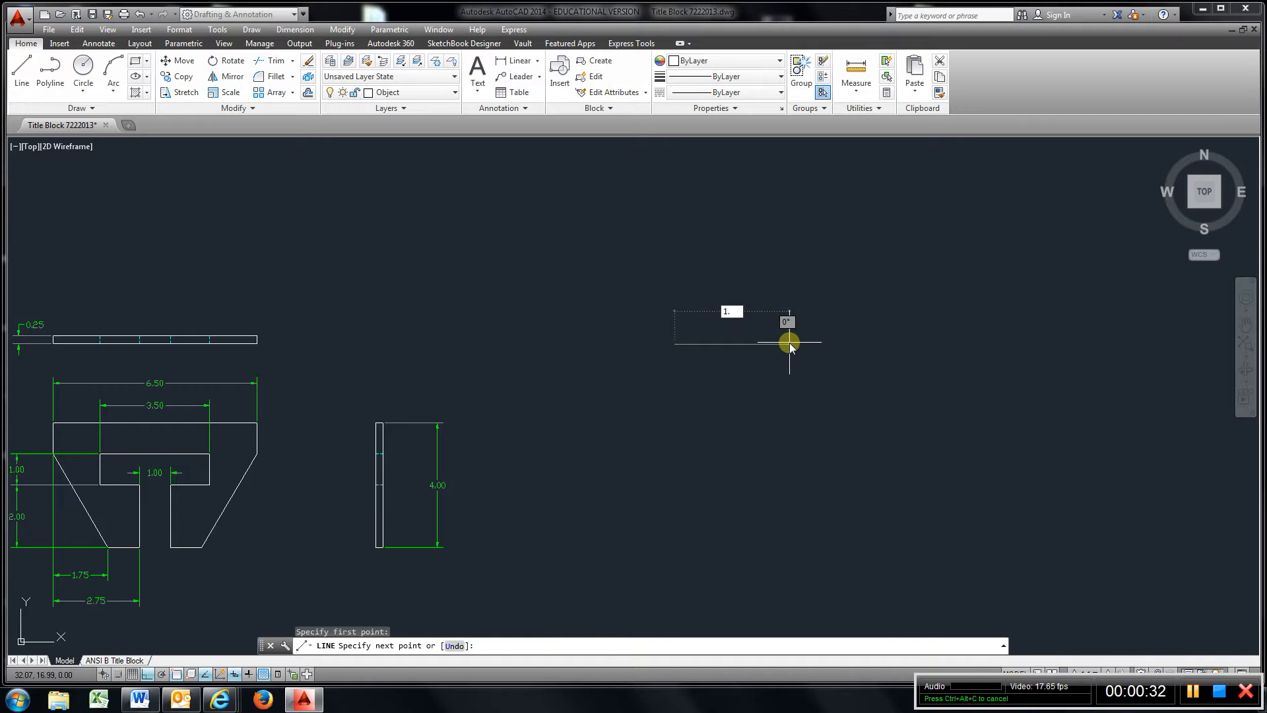
text(.5)
key(Return)
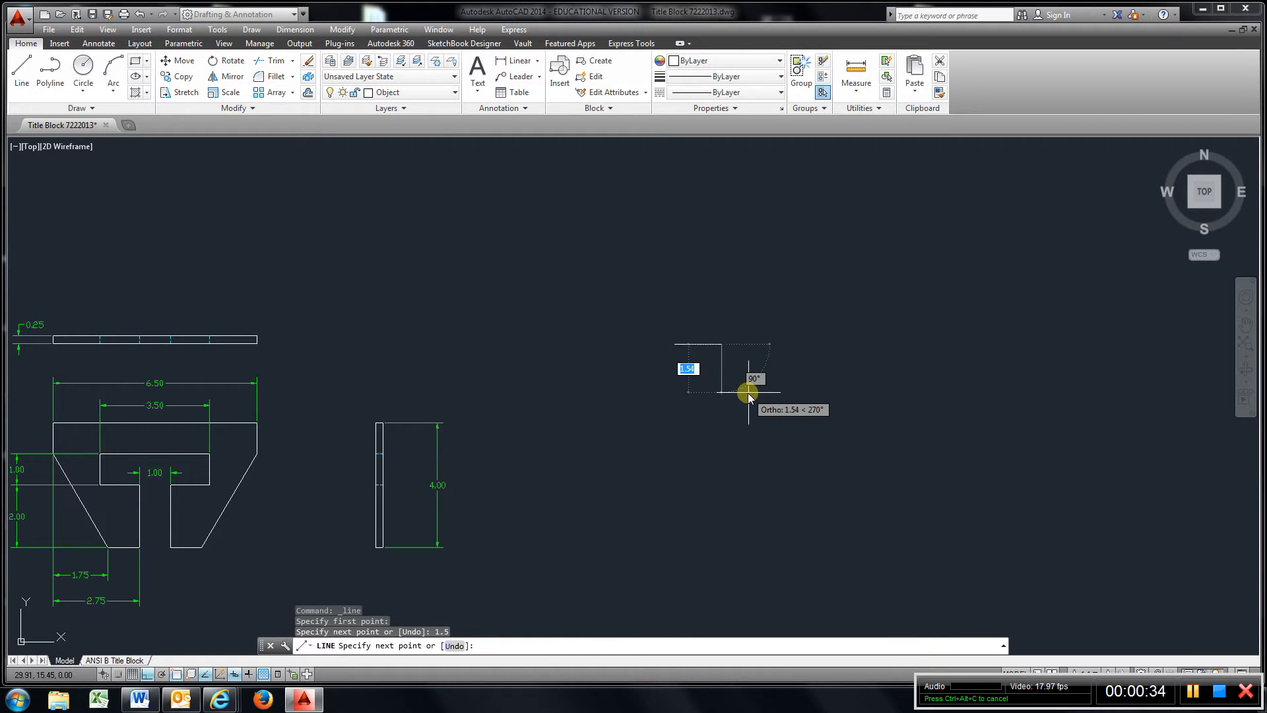
text(1)
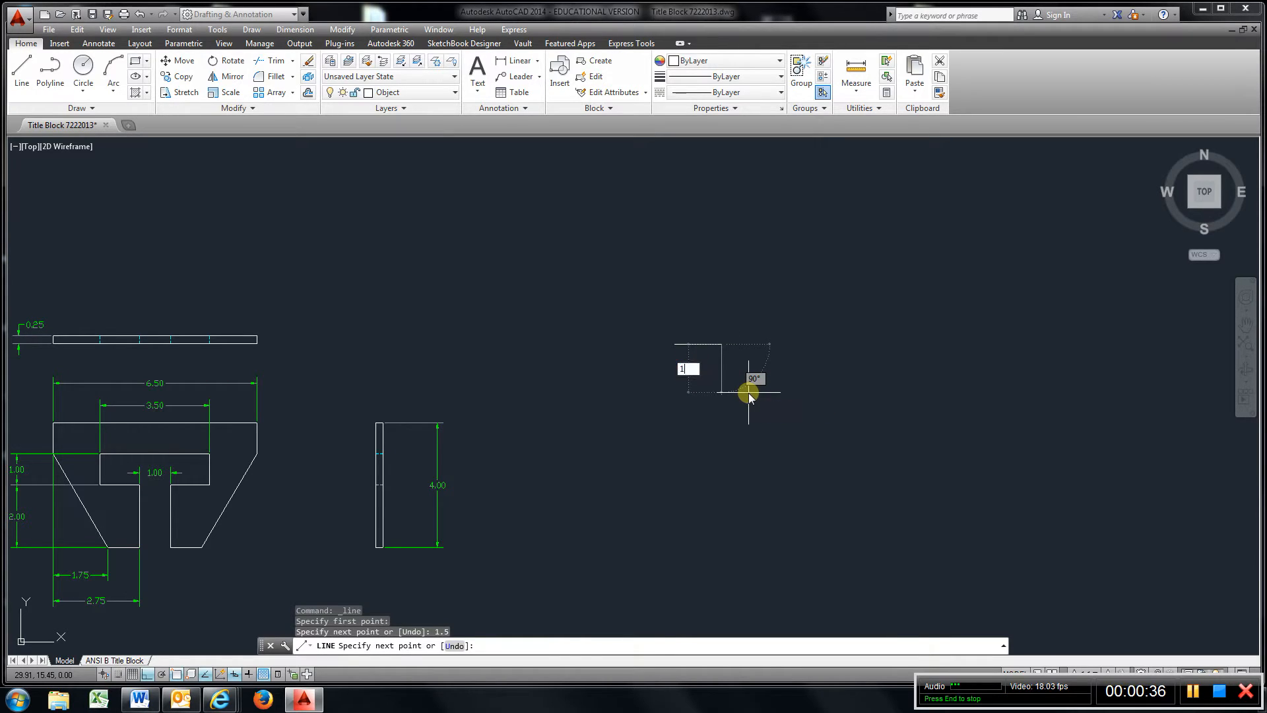
key(Return)
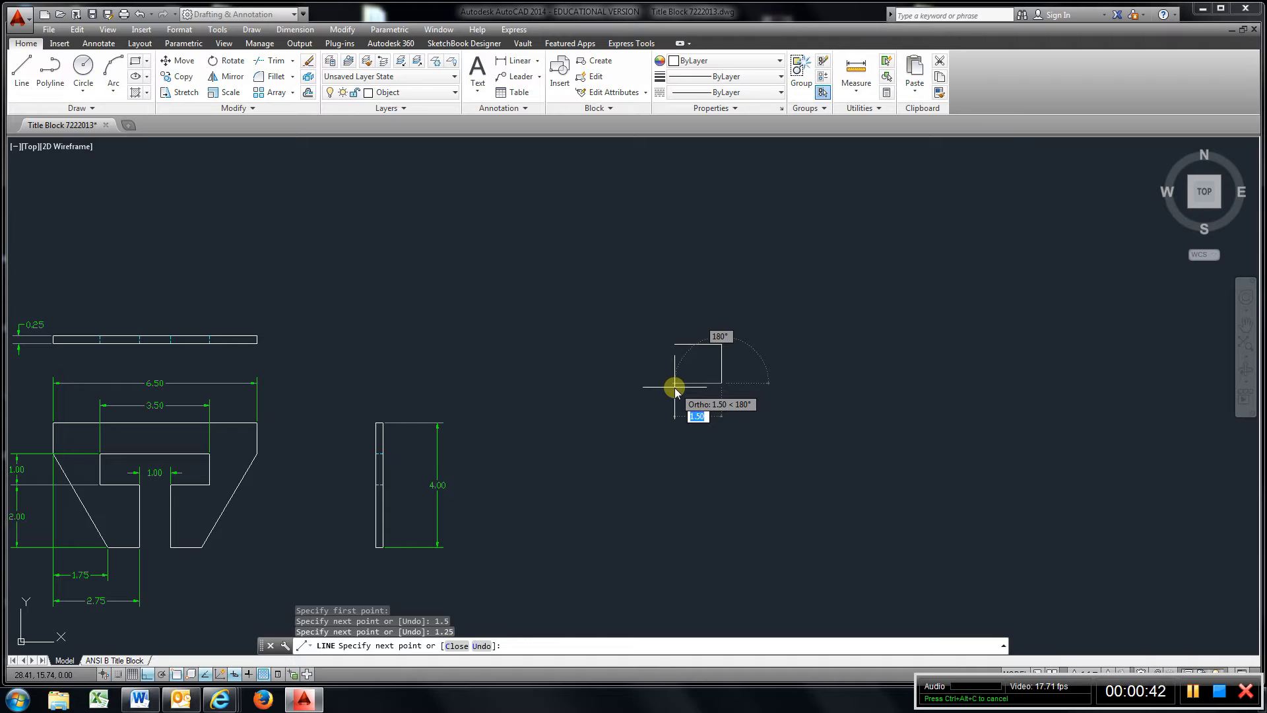
text(1)
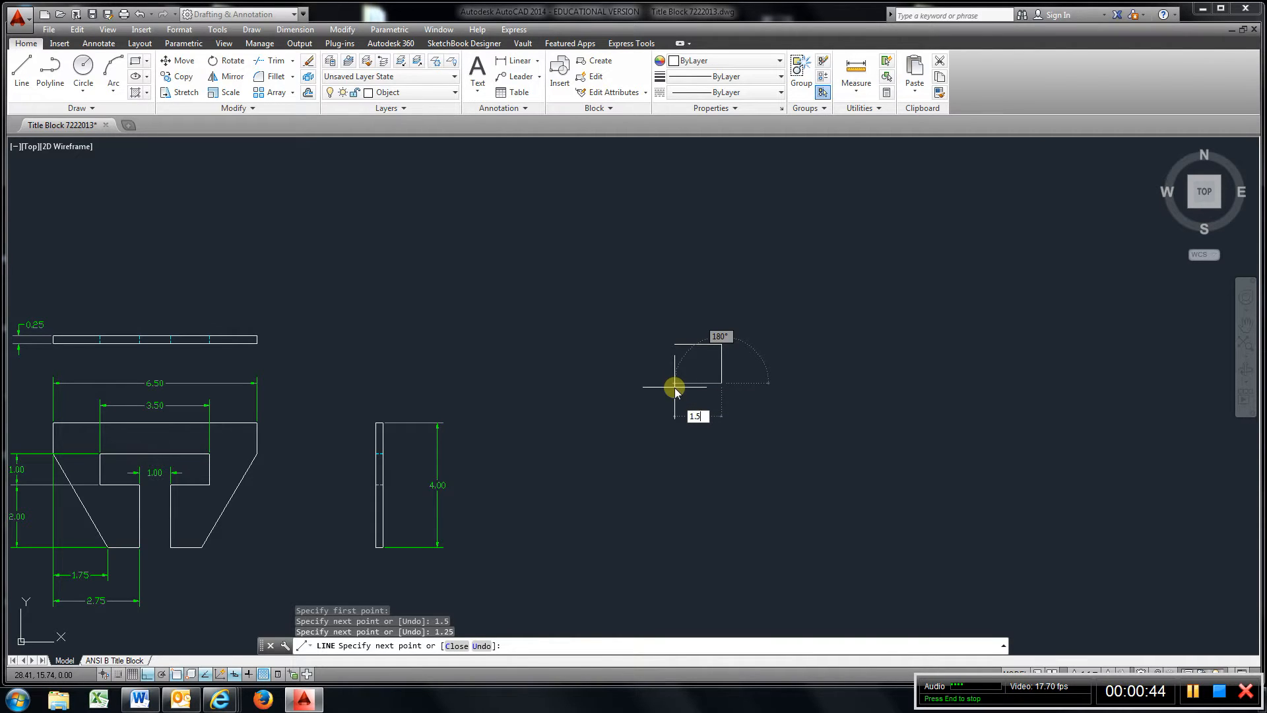
text(.5)
key(Return)
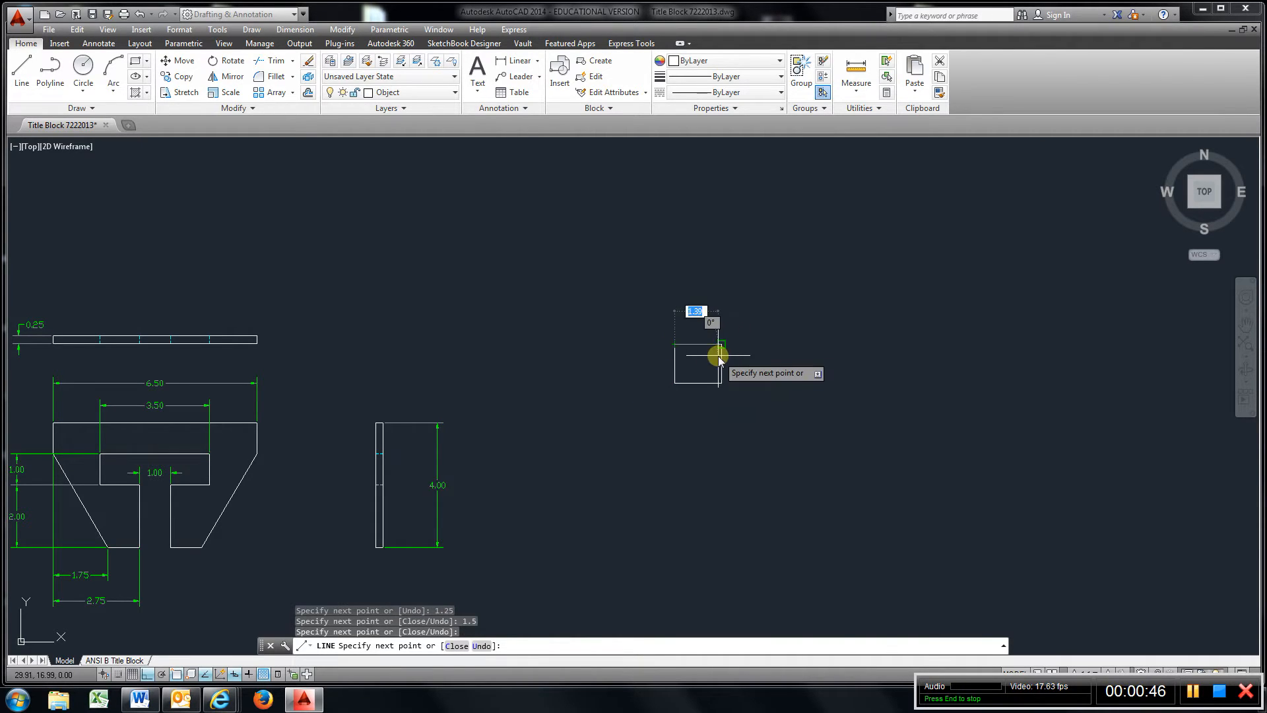
scroll(718, 356, up, 8)
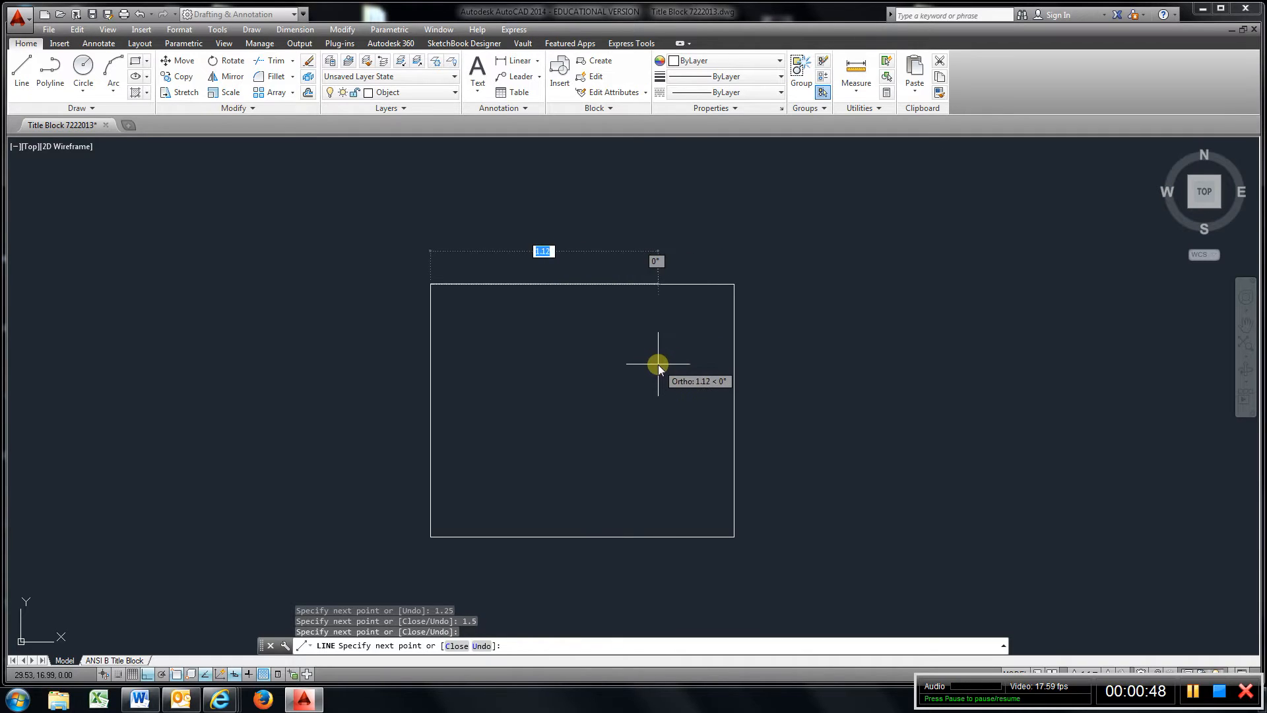
key(Escape)
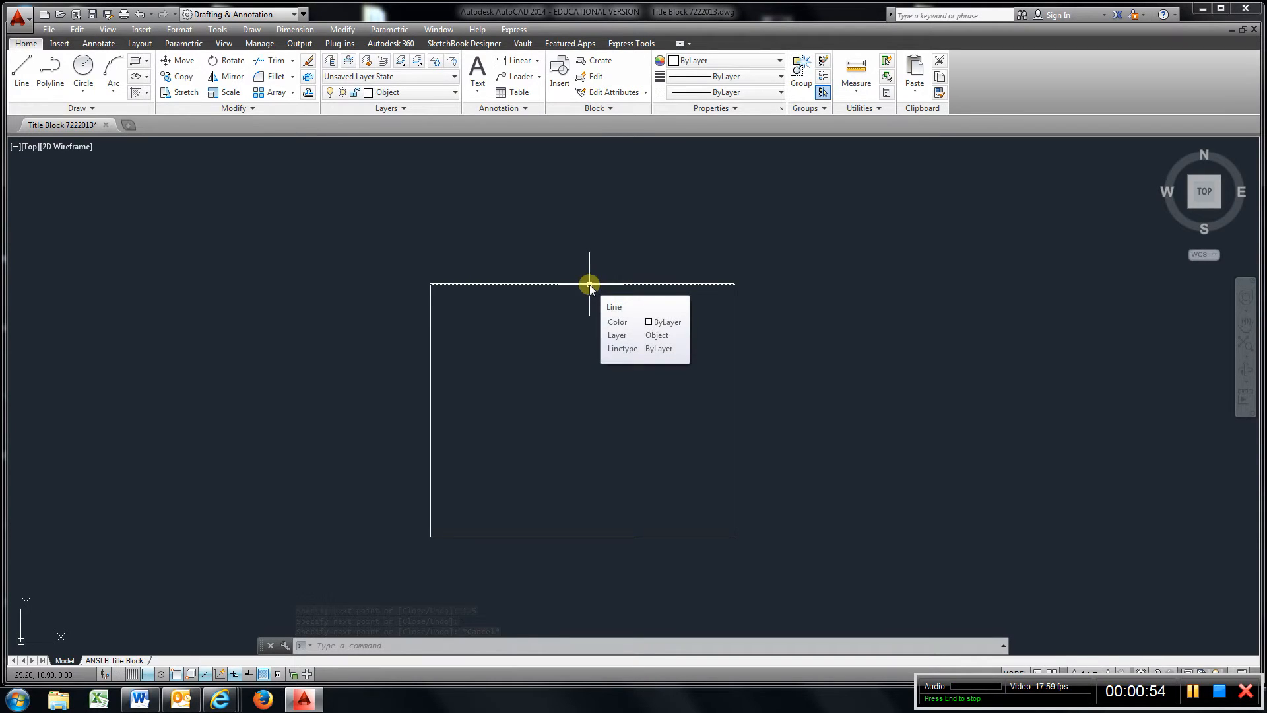
Offset the rectangle's upper edge 0.2 downward into the rectangle
click(307, 93)
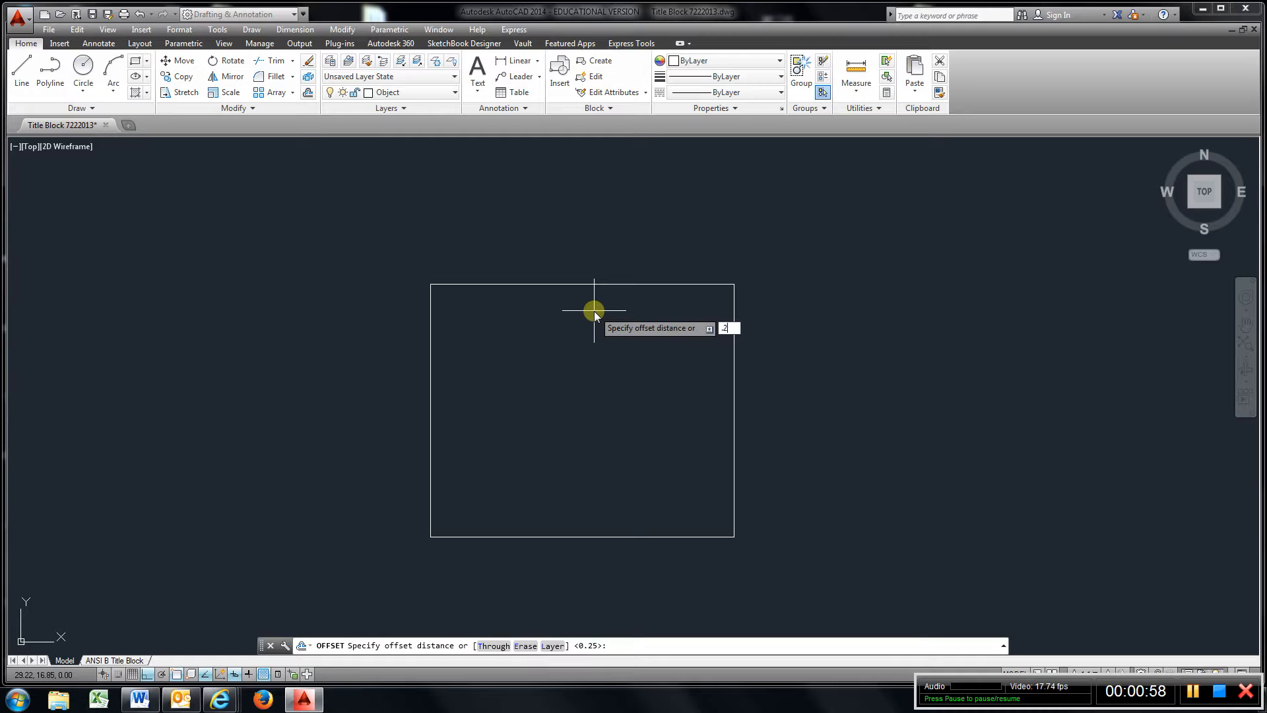
key(Return)
click(581, 283)
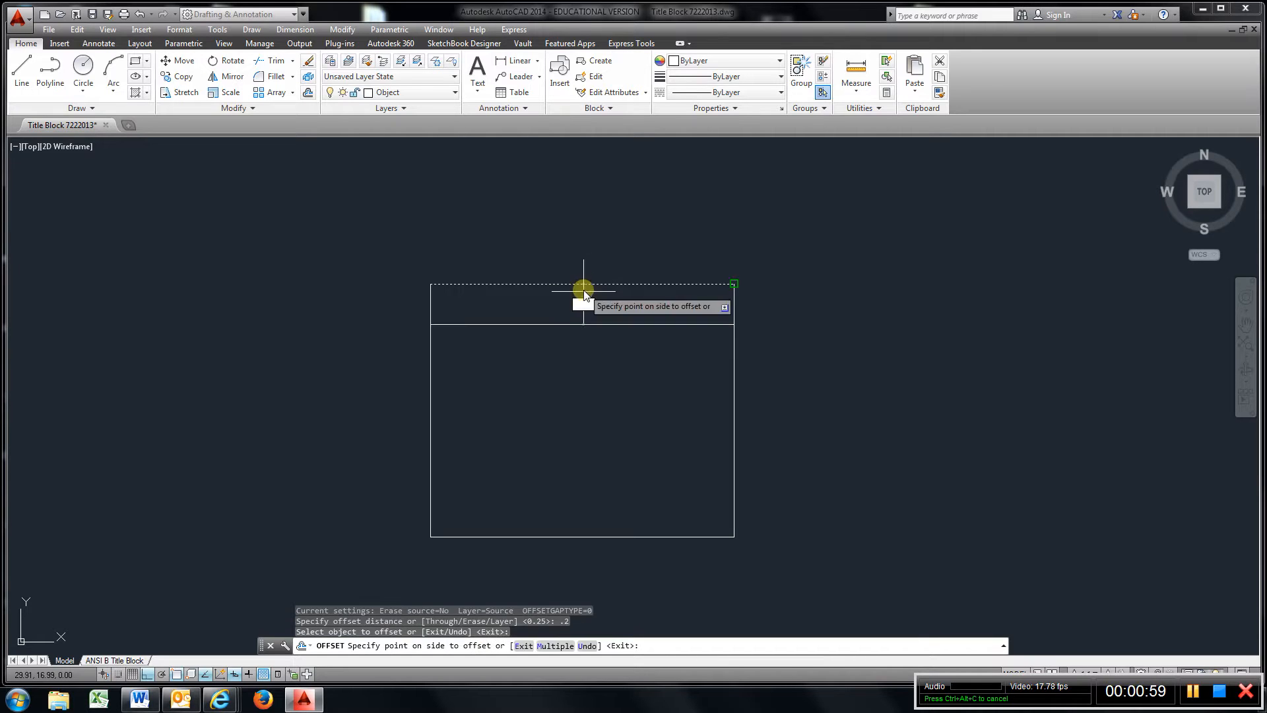
click(587, 324)
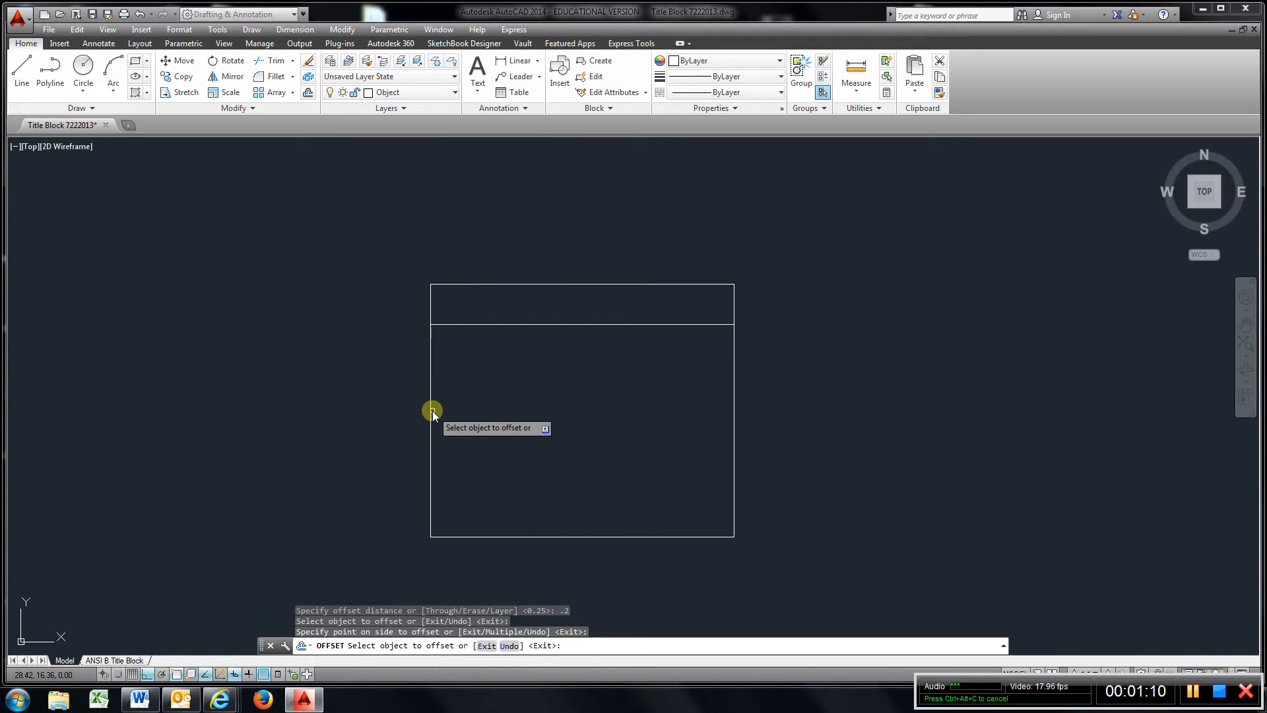
Offset the rectangle's left vertical edge 0.3 inward
click(308, 92)
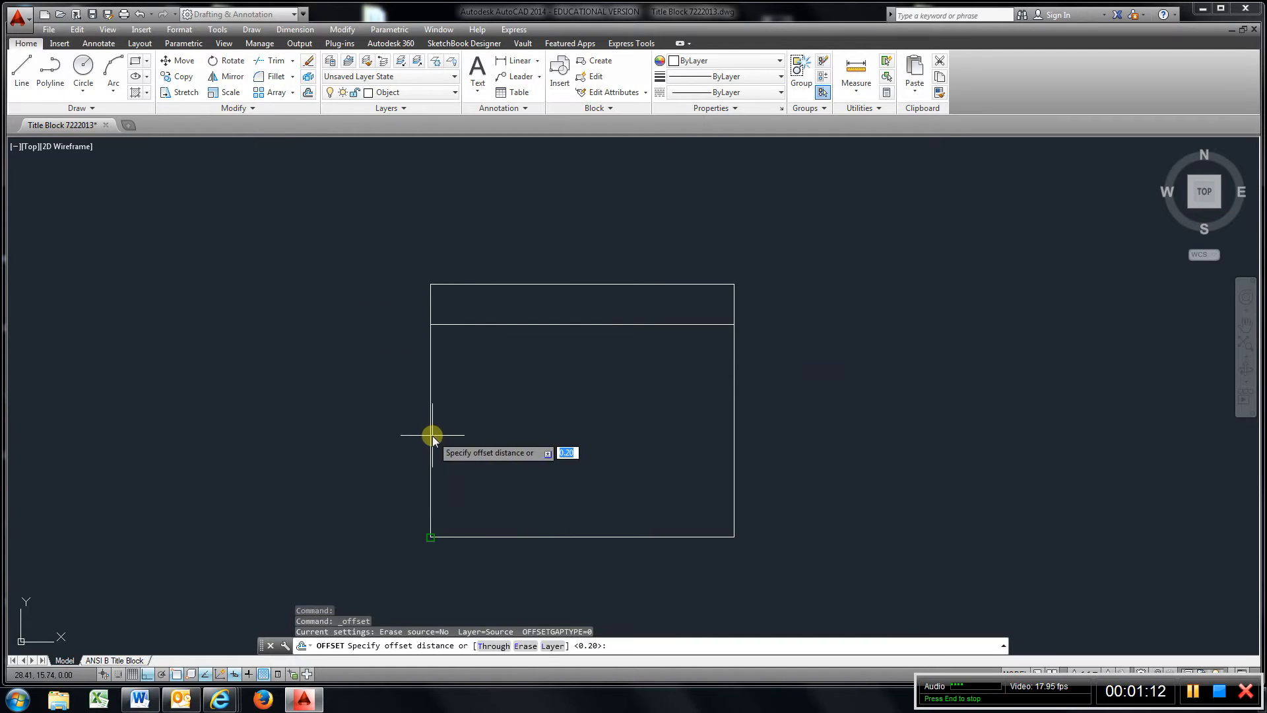
text(.)
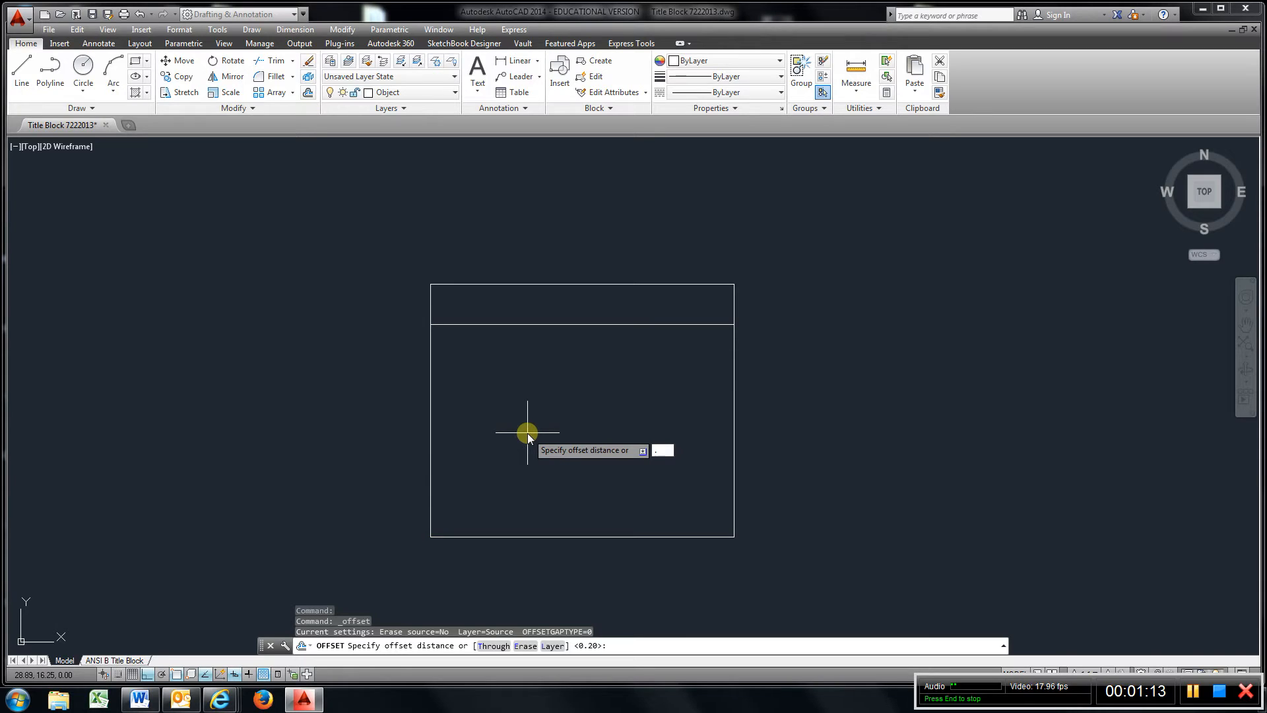
text(3)
key(Return)
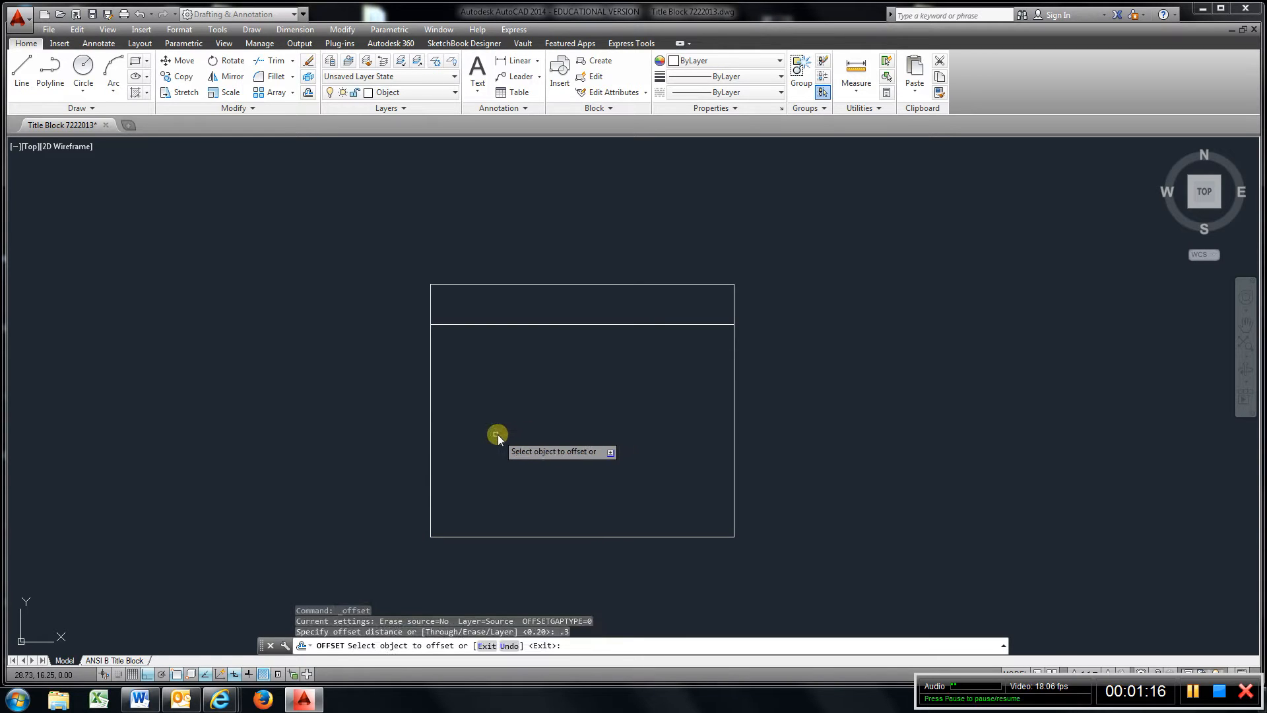
click(433, 430)
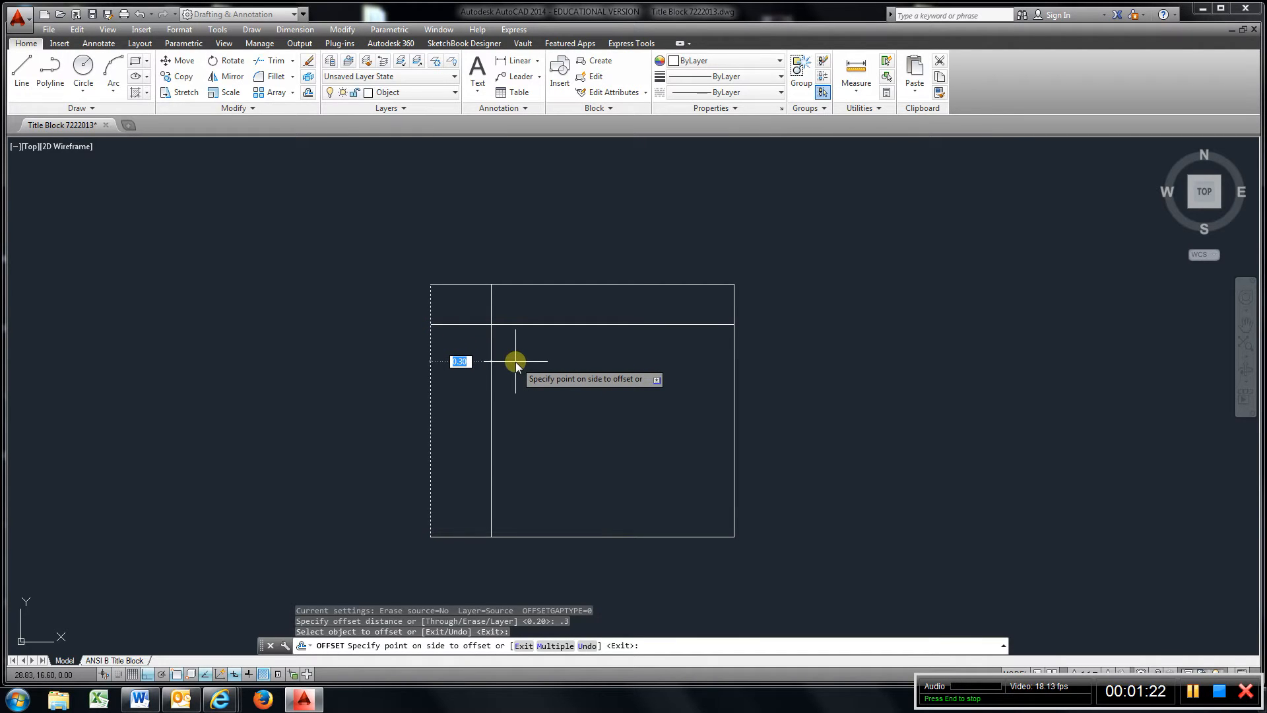
key(Escape)
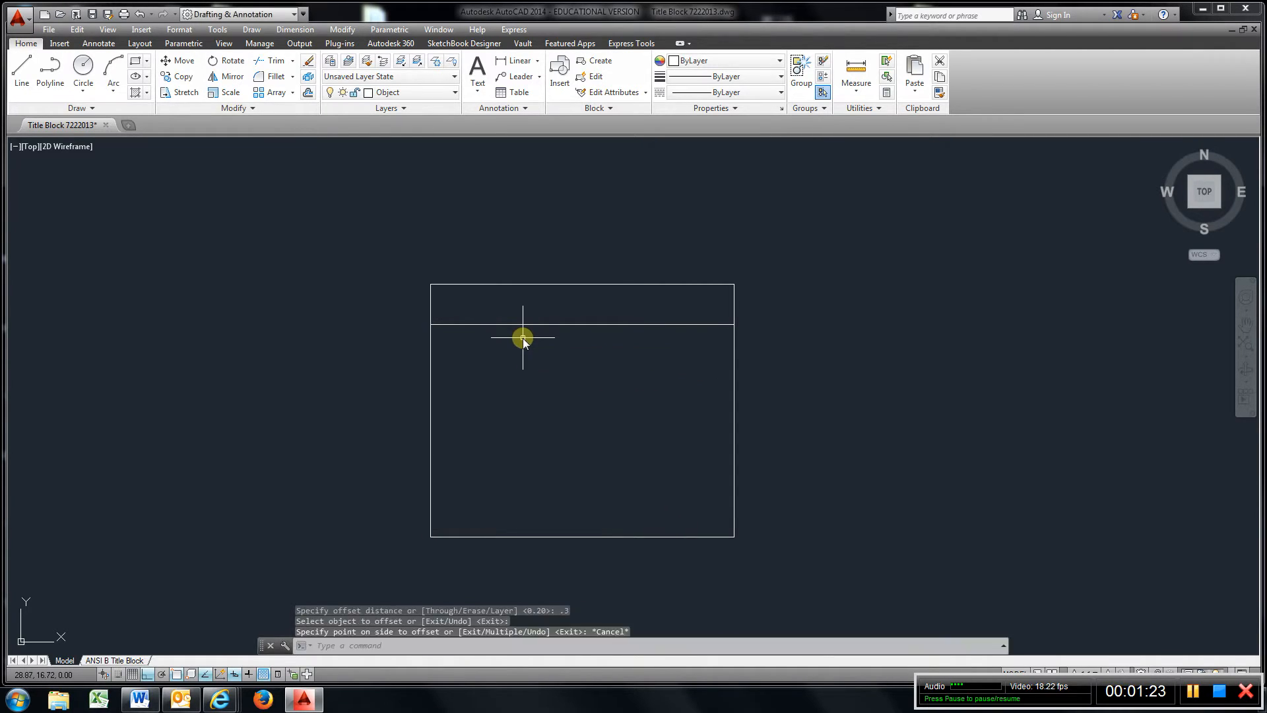
click(308, 92)
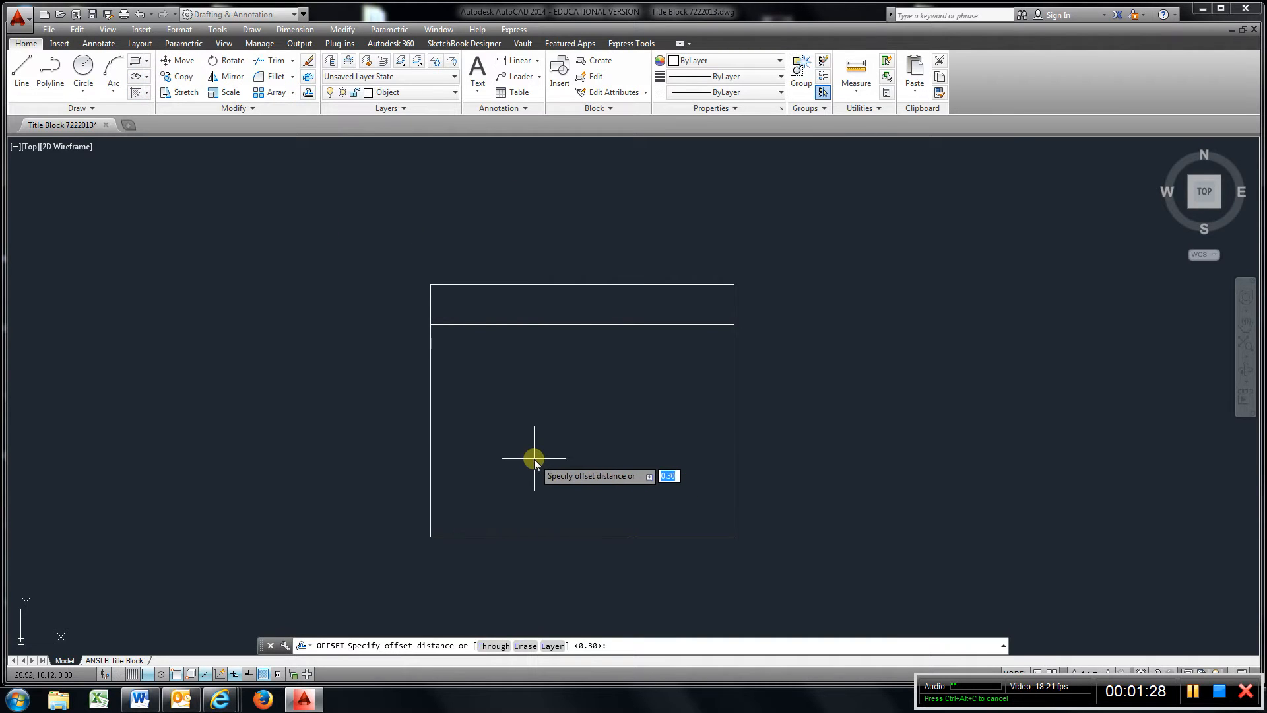
key(Return)
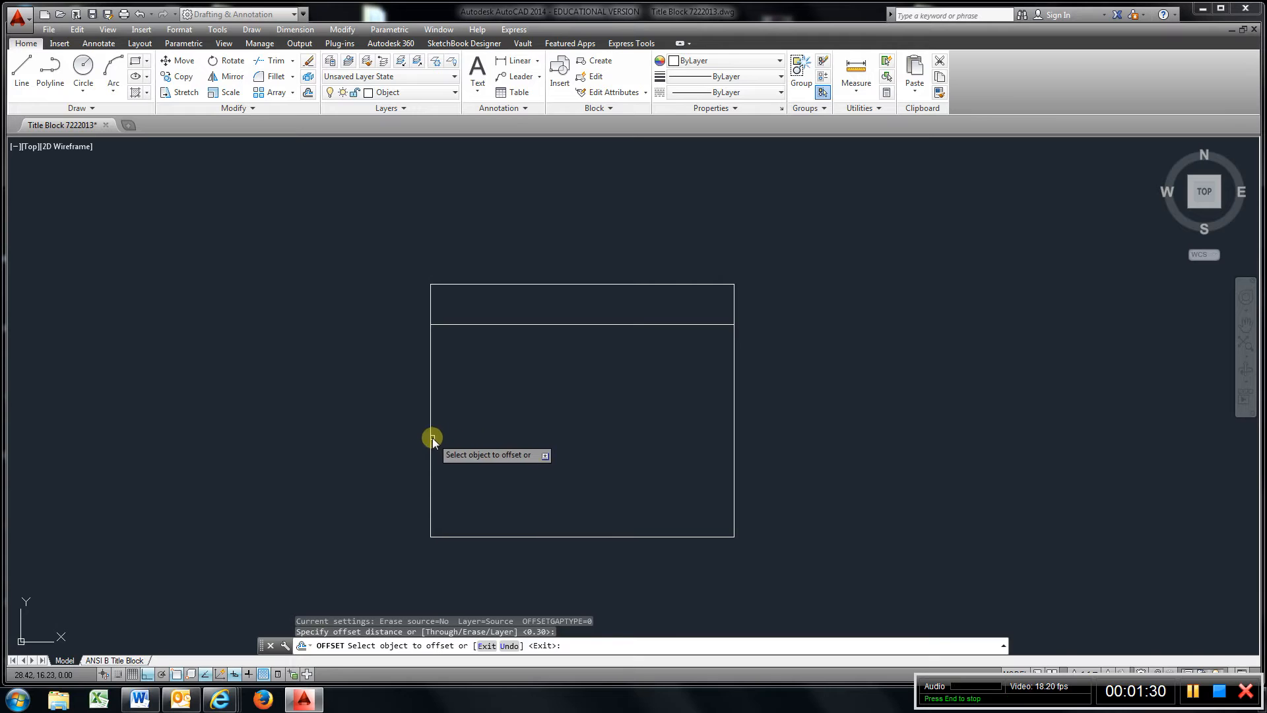
click(432, 439)
click(467, 433)
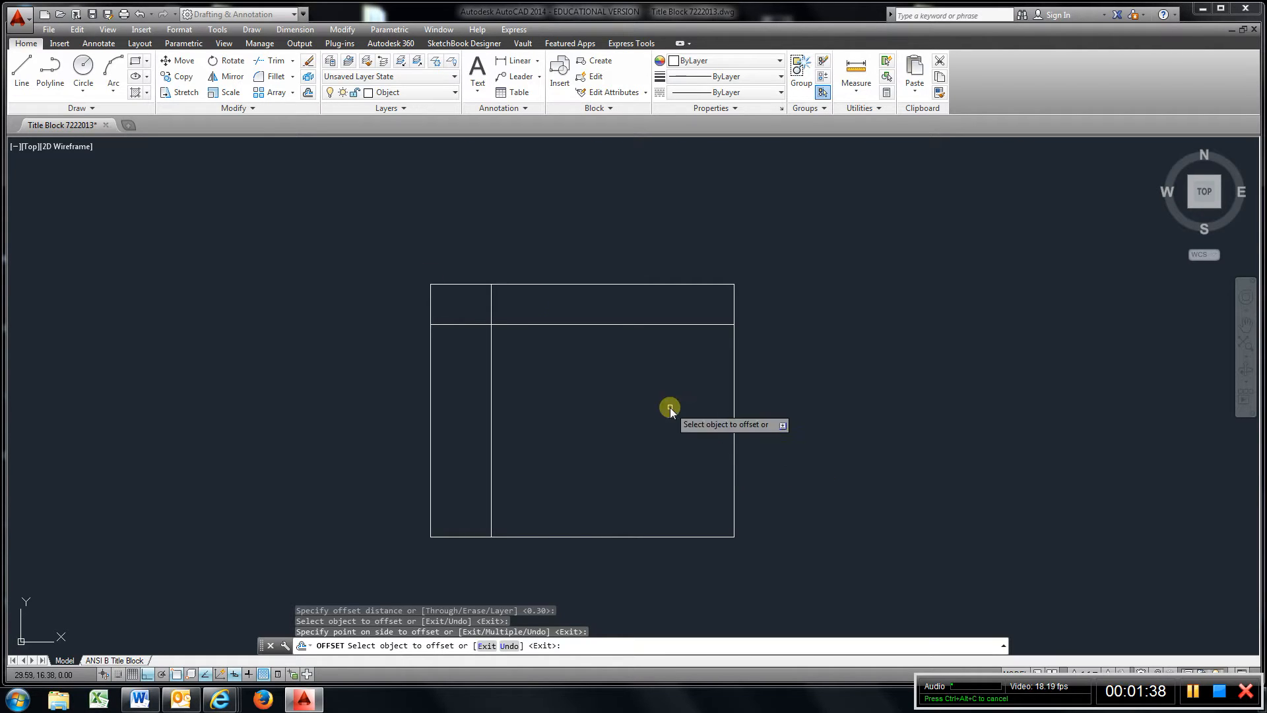
Offset the inner horizontal line downward and the inner vertical line to the right, both by 0.125
click(308, 93)
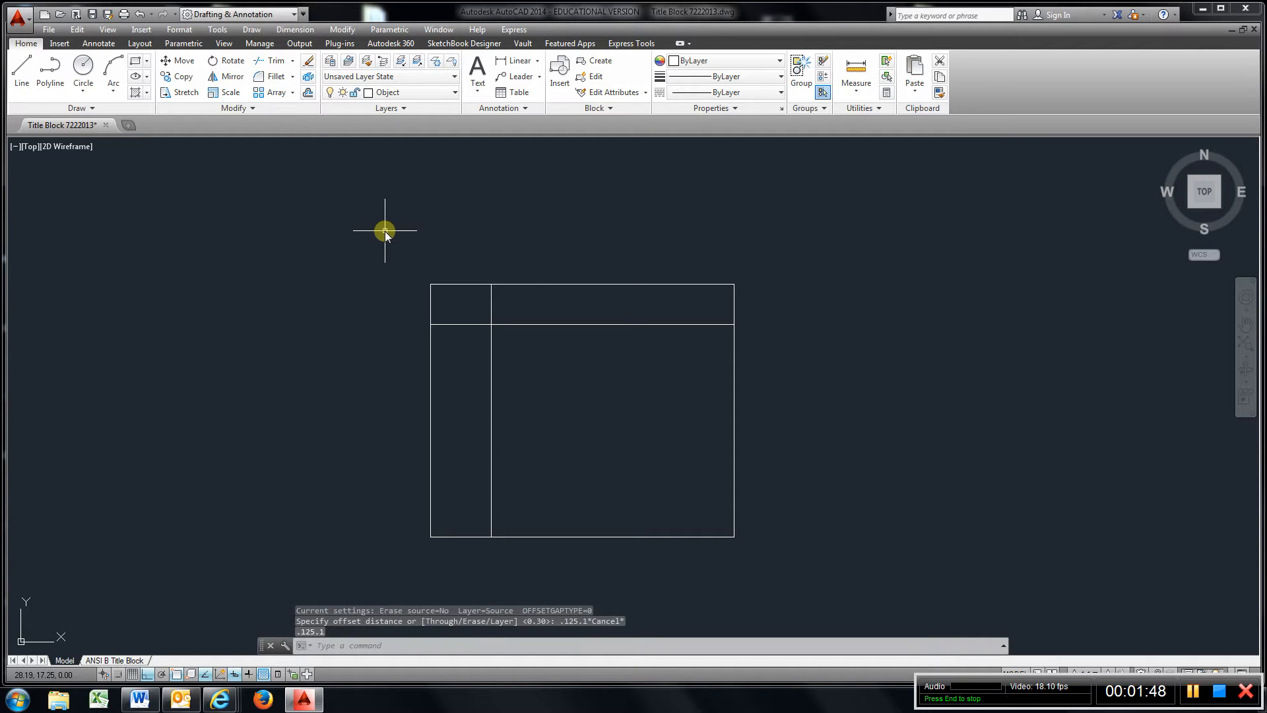
click(307, 93)
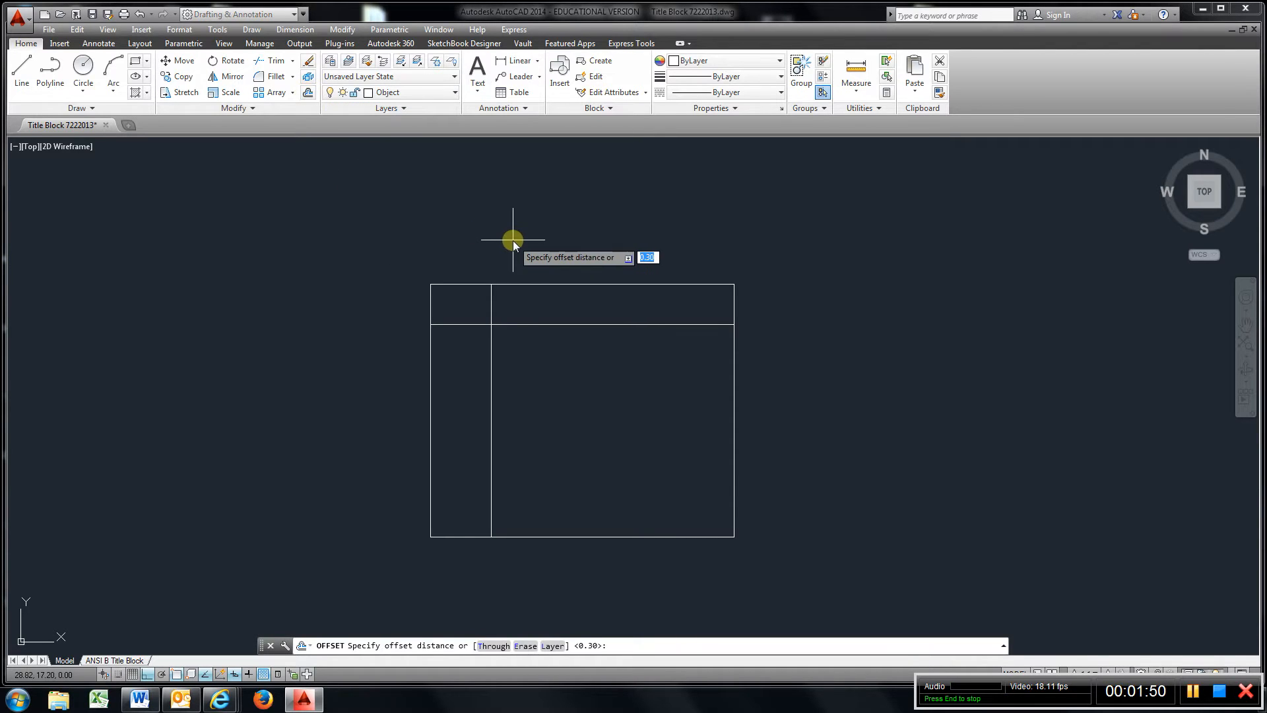
text(.125)
key(Return)
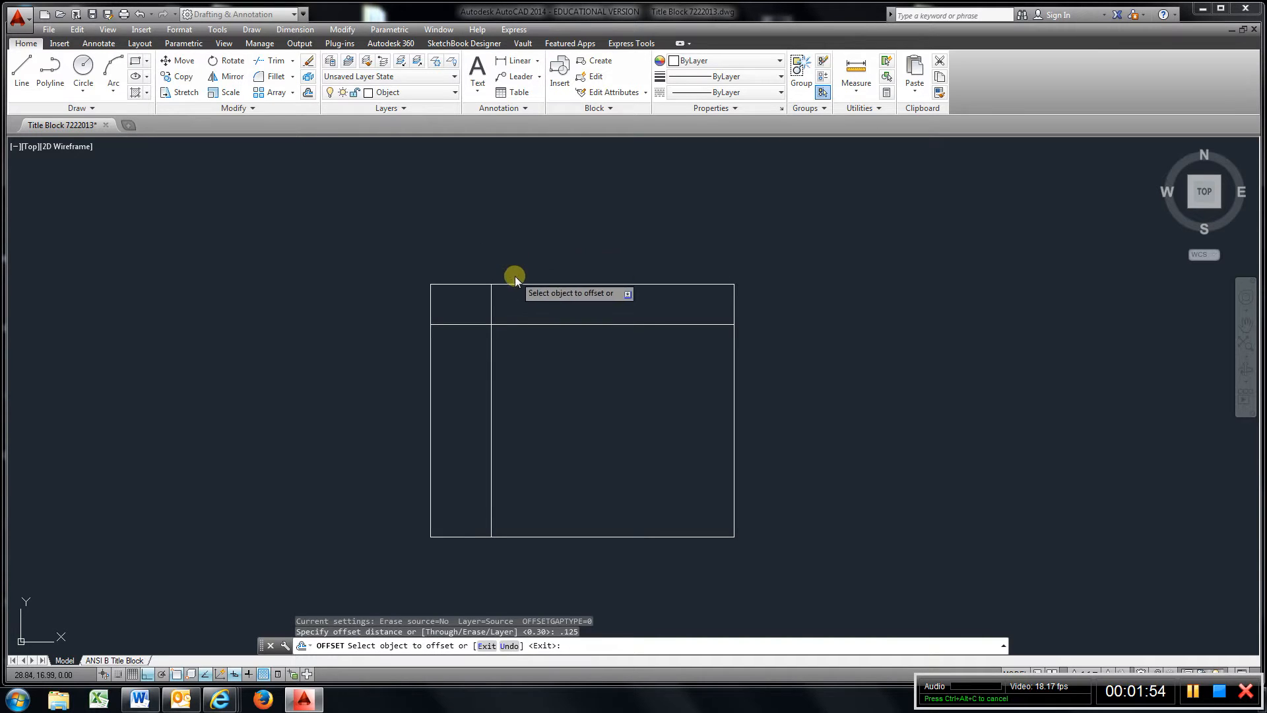
click(530, 323)
click(525, 340)
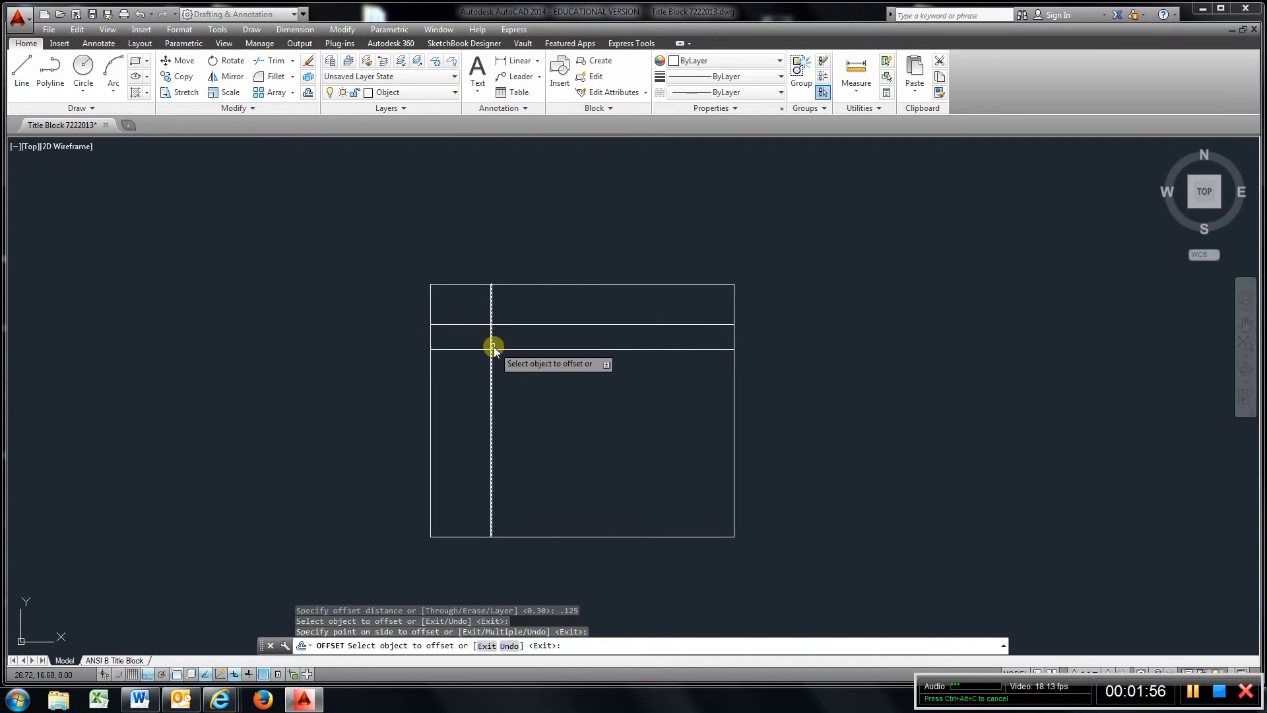
click(491, 344)
click(548, 336)
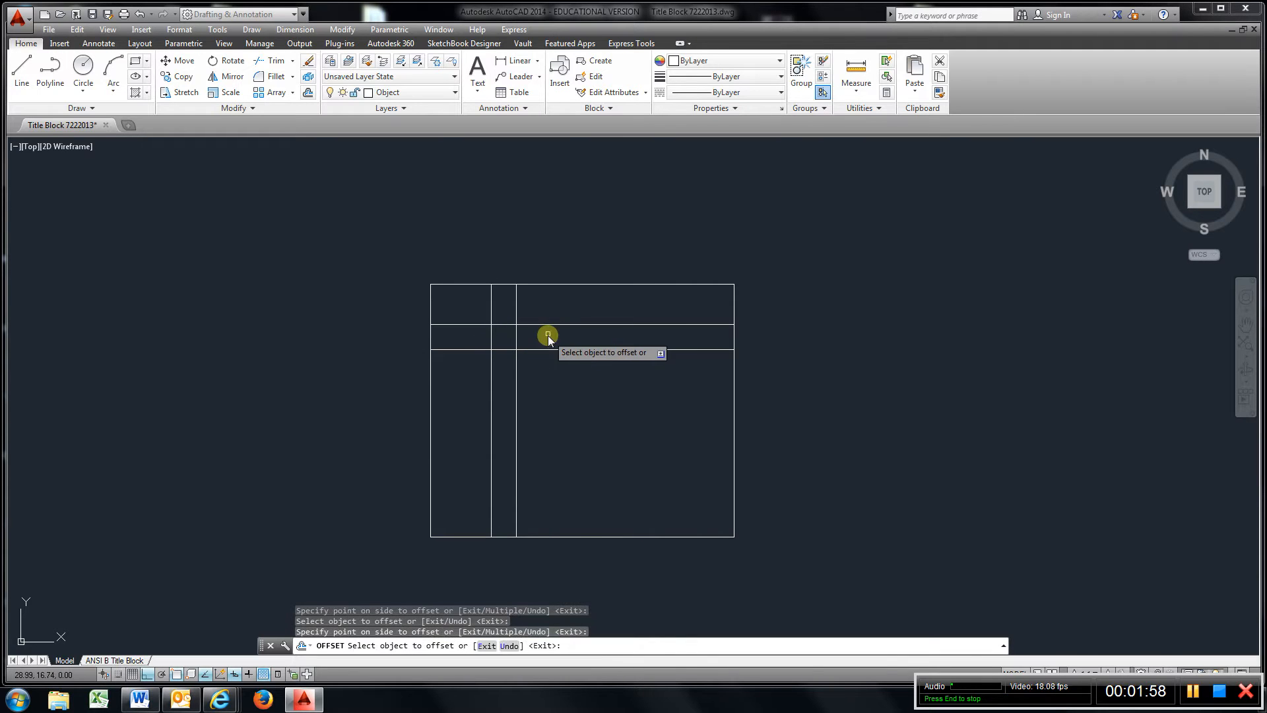
Draw a diagonal line across the small square formed by the offset lines, from its lower-left to its upper-right corner
click(22, 69)
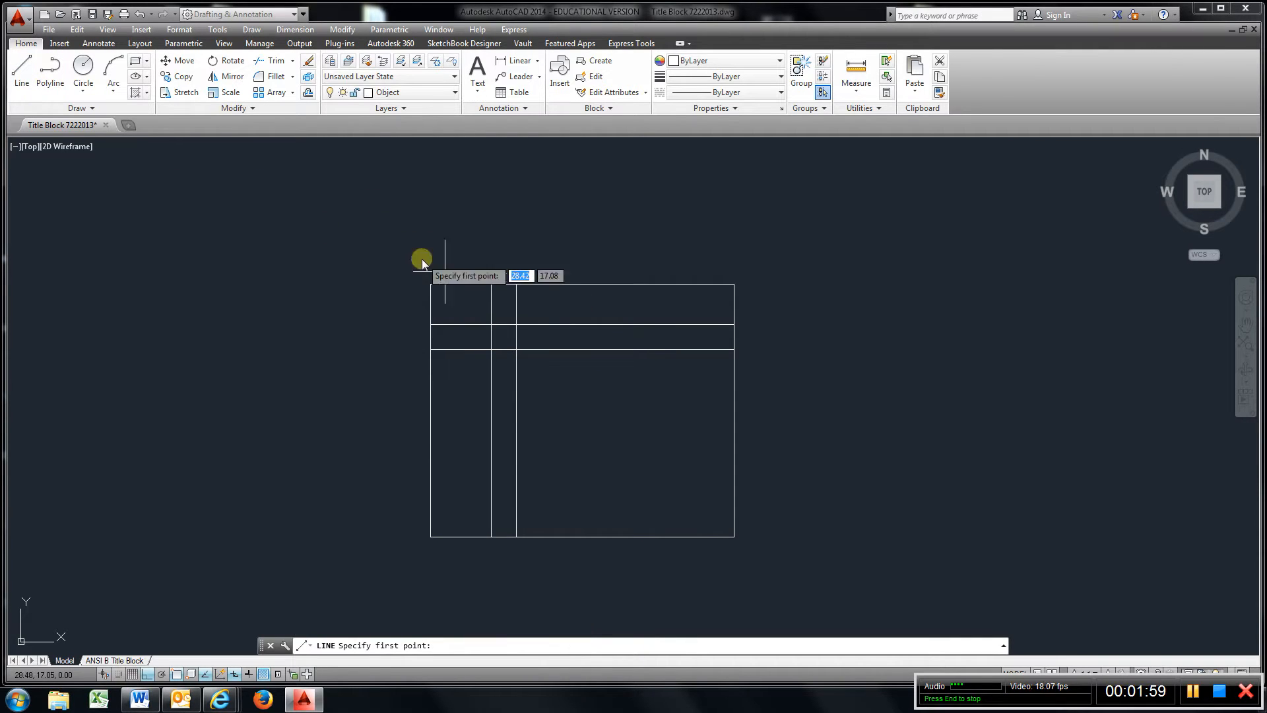
click(491, 348)
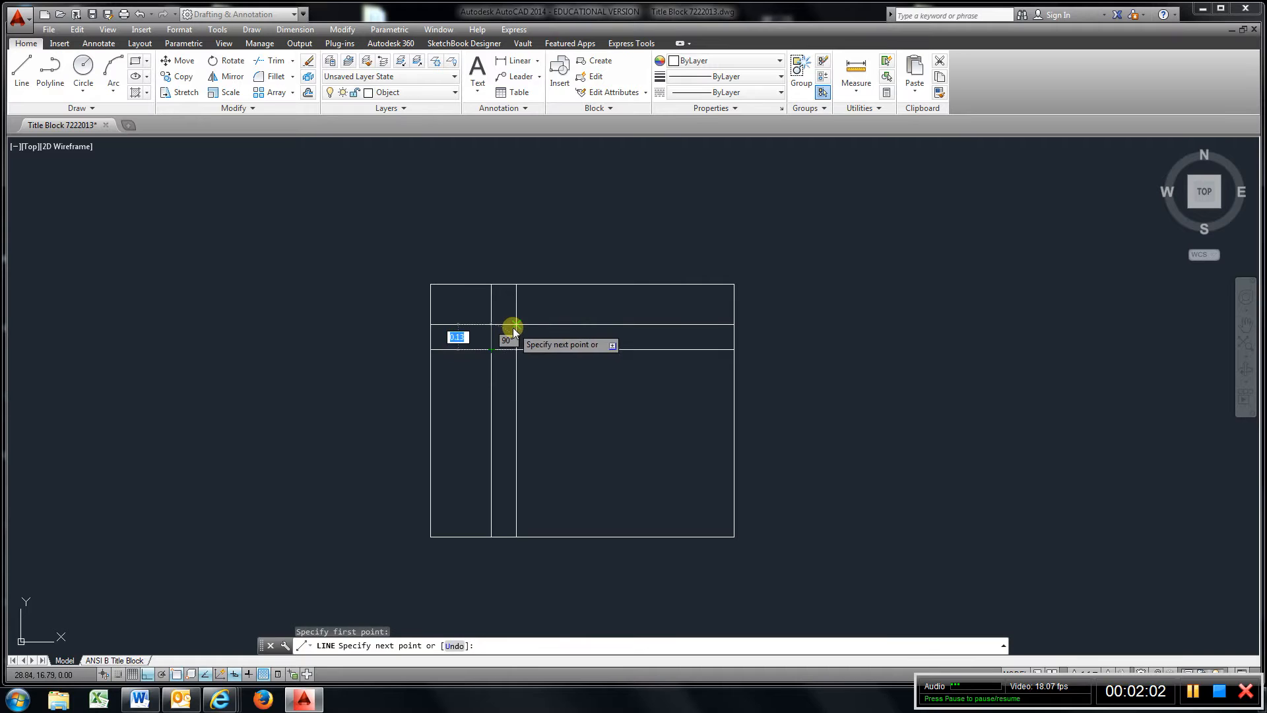
click(515, 324)
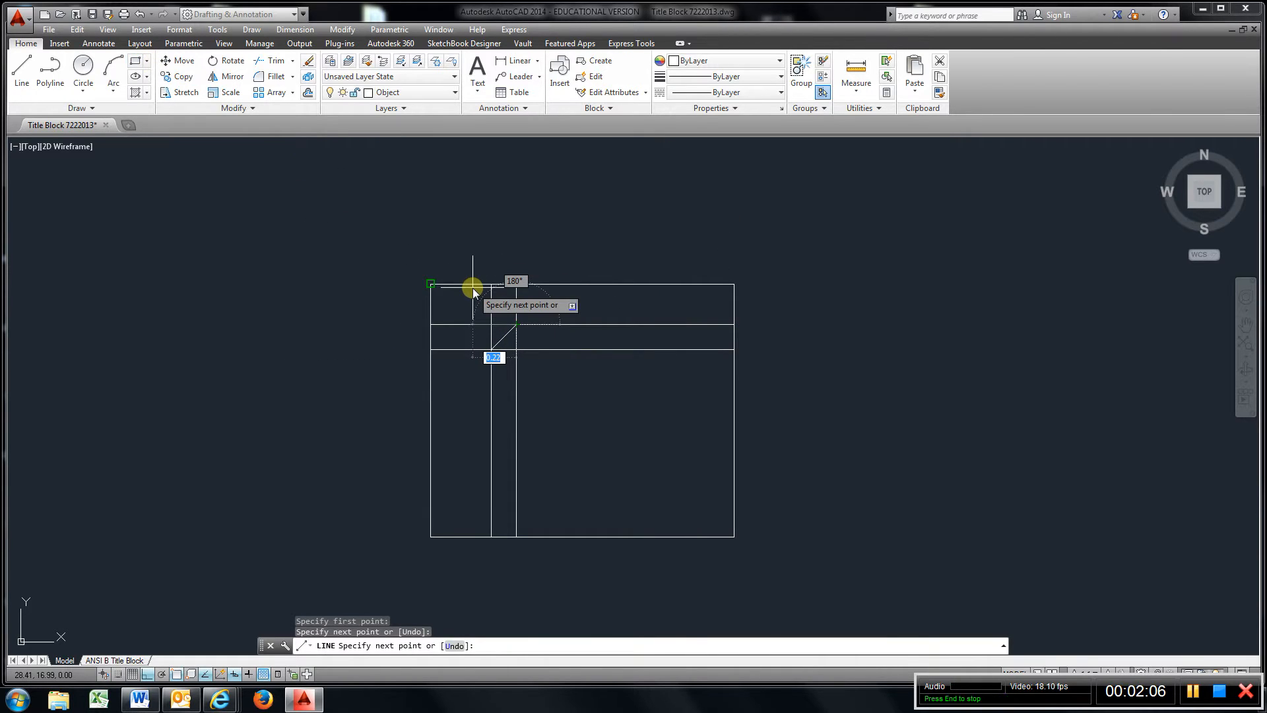
key(Escape)
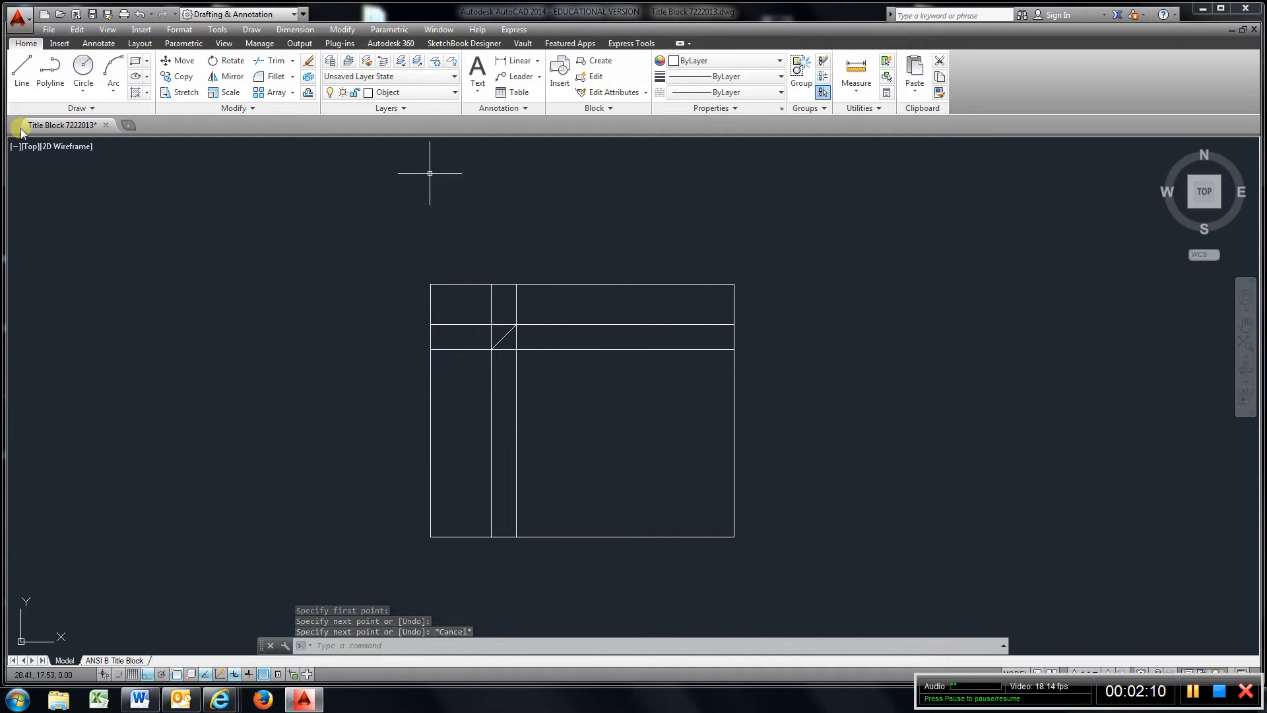
Offset the rectangle's bottom edge 0.2 upward into the rectangle
click(308, 92)
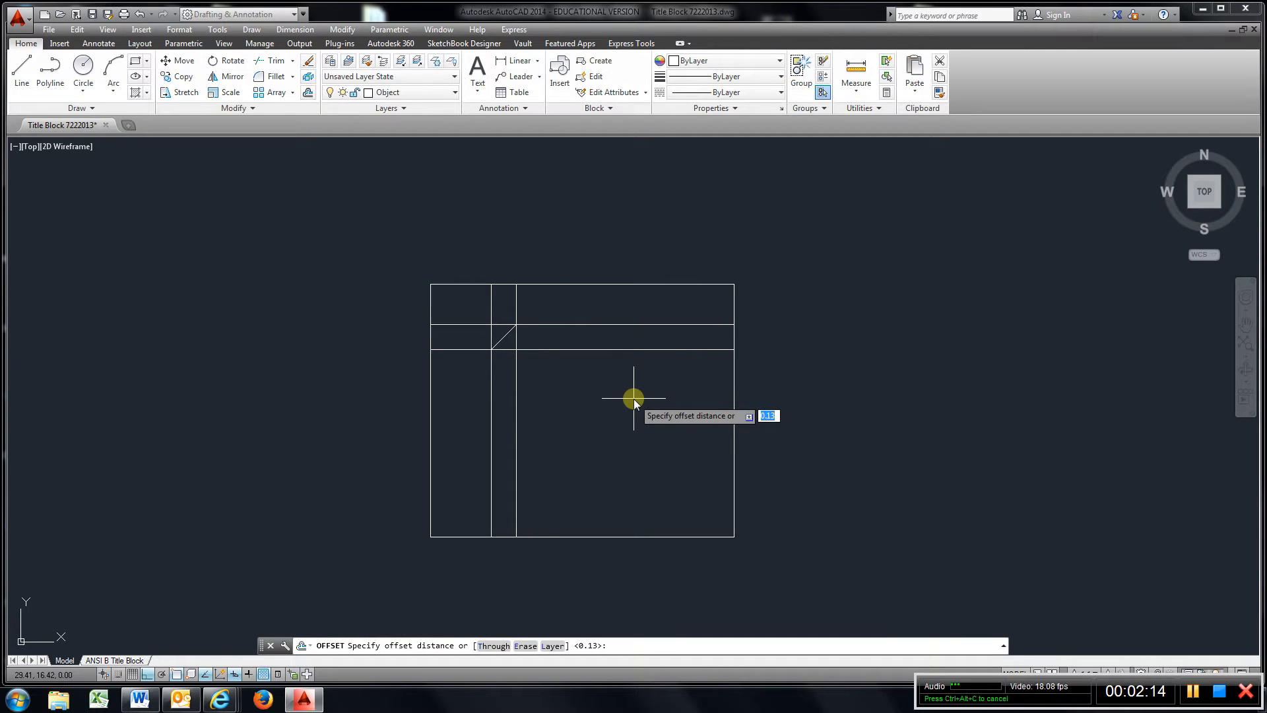
text(.2)
key(Return)
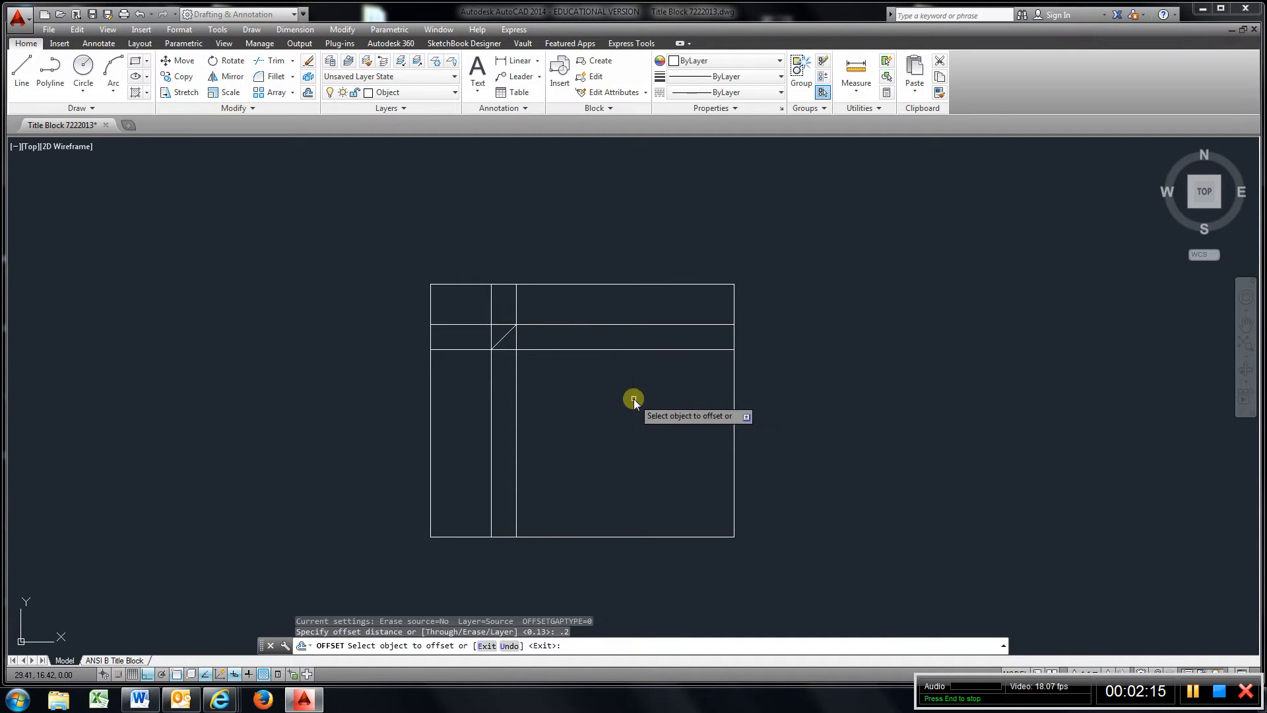
click(605, 537)
click(605, 482)
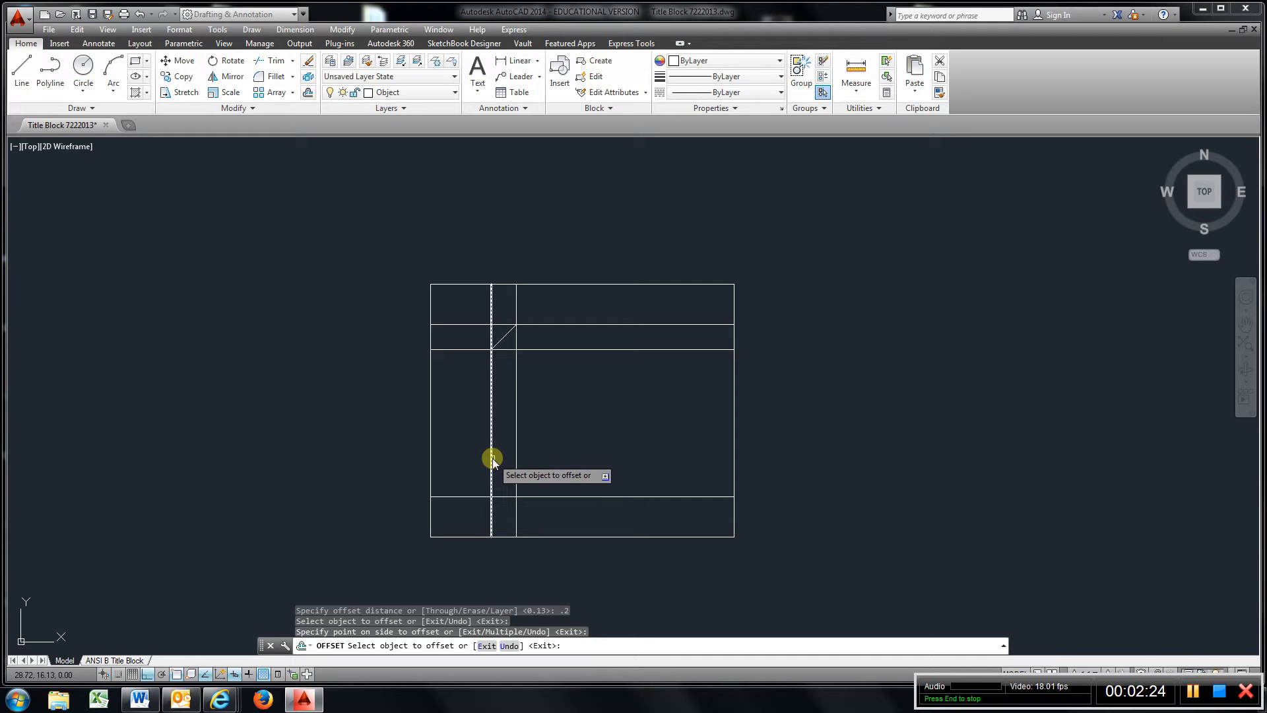
Offset the lower inner horizontal line upward and the left inner vertical line to the right, both by 0.125
click(309, 92)
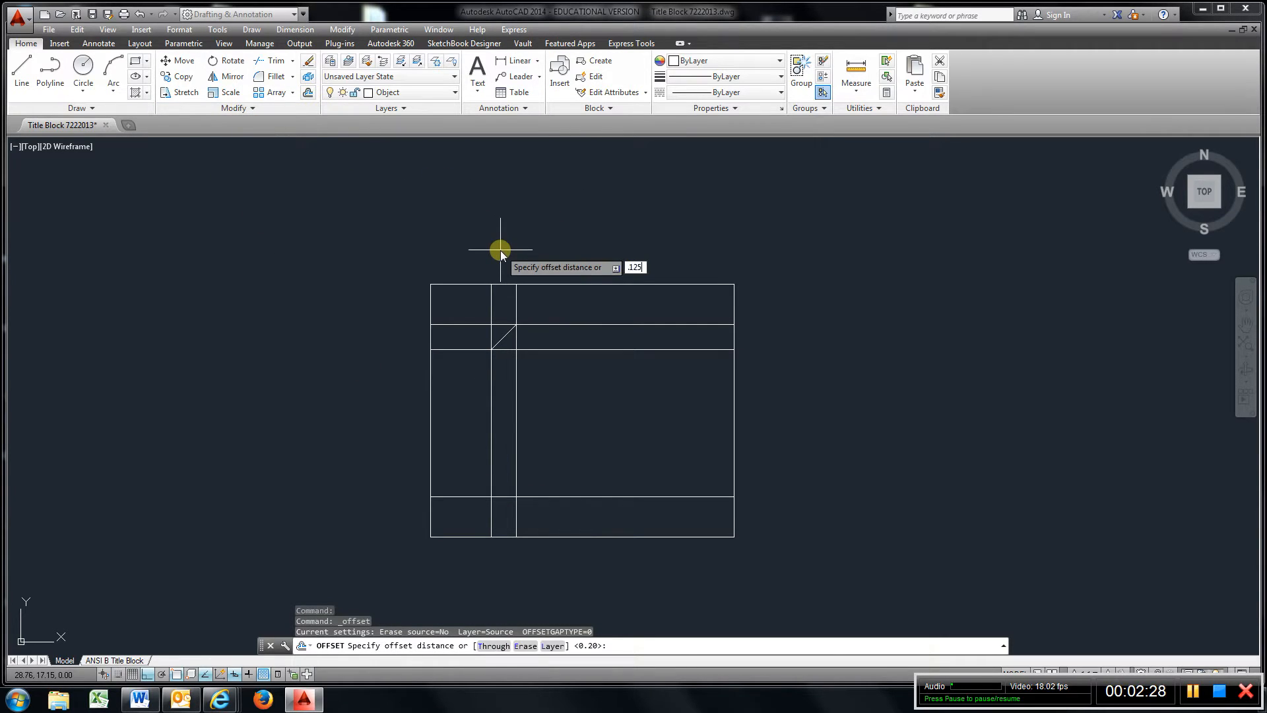
key(Return)
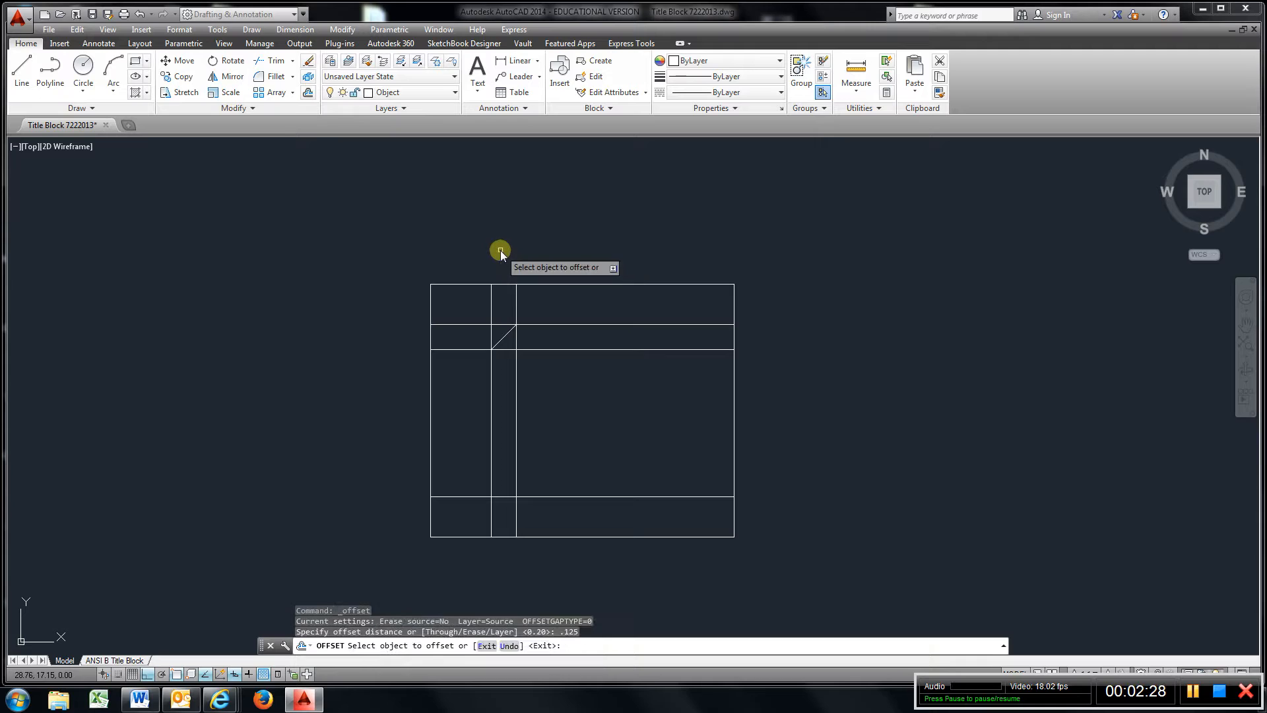
click(537, 497)
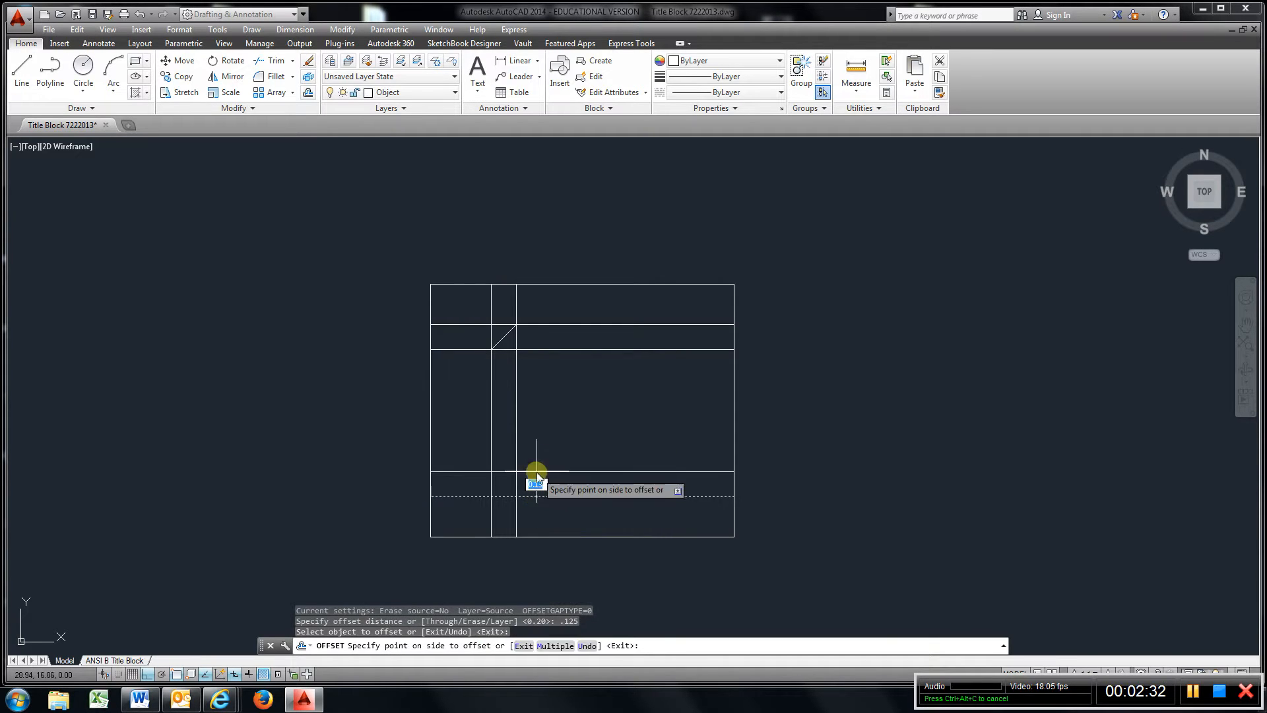
click(536, 472)
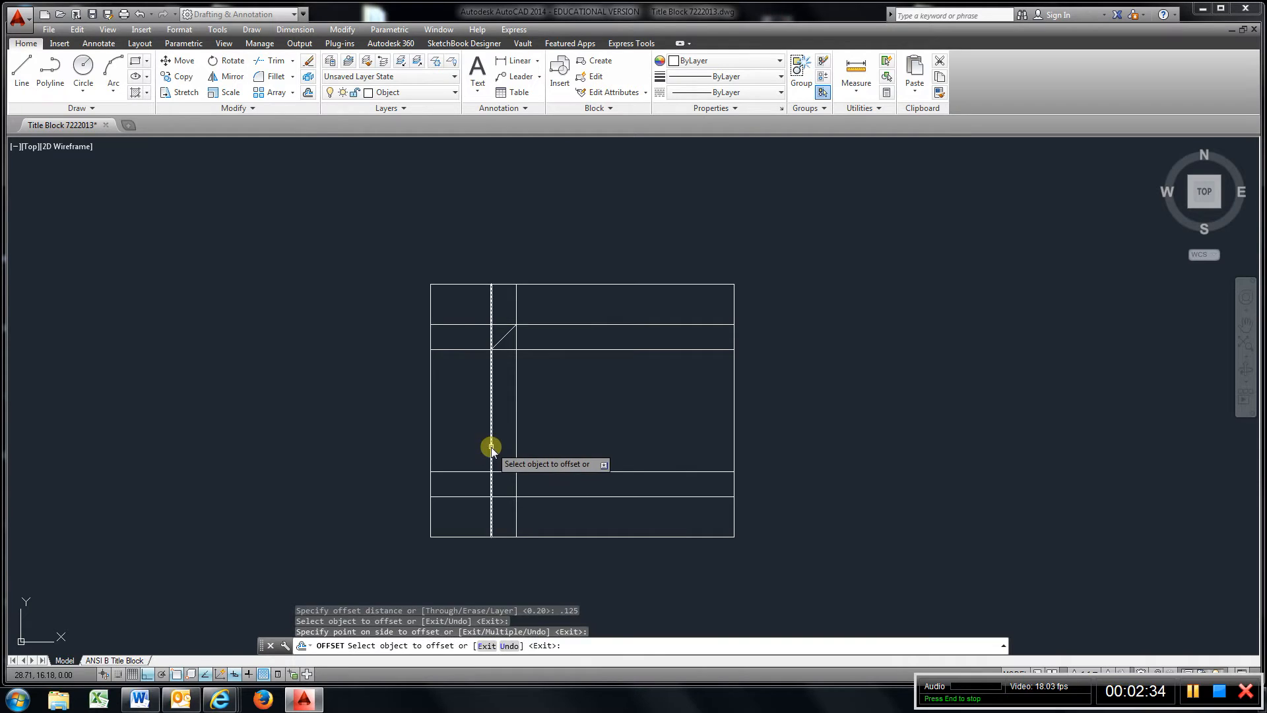
click(491, 446)
click(554, 444)
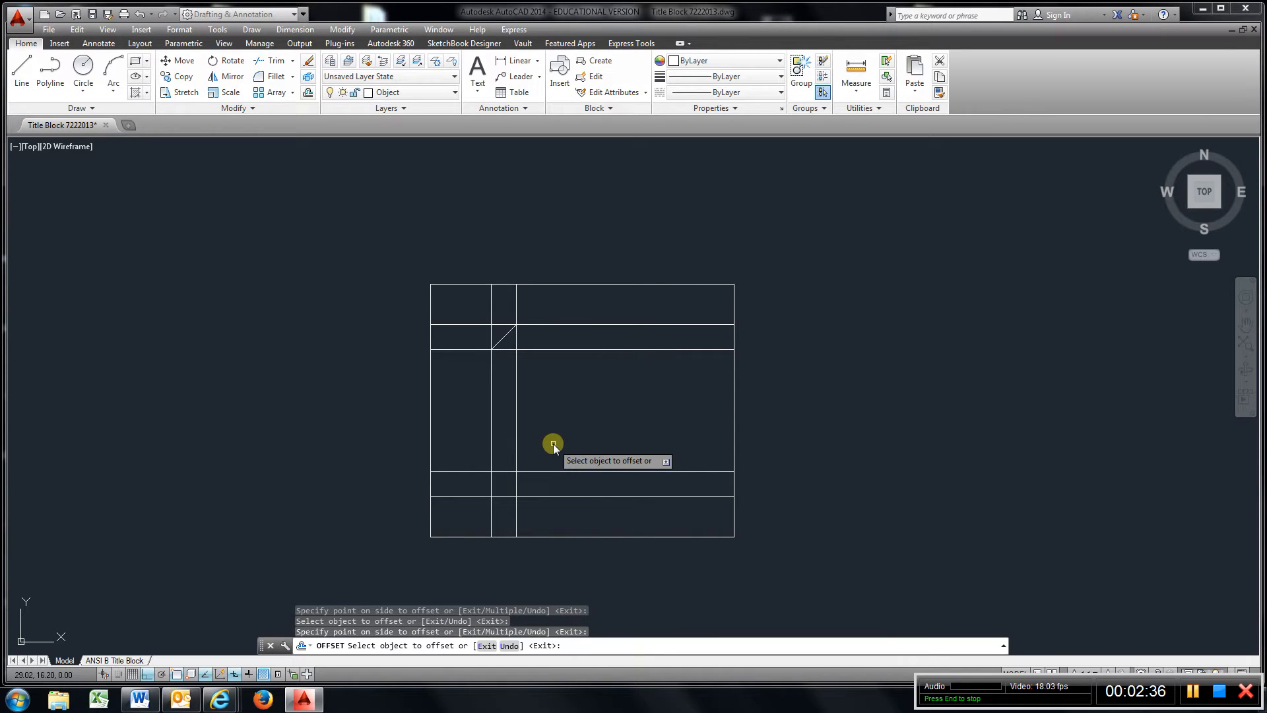
Draw a diagonal line across the lower small square of offset lines, from its lower-right to its upper-left corner
click(22, 66)
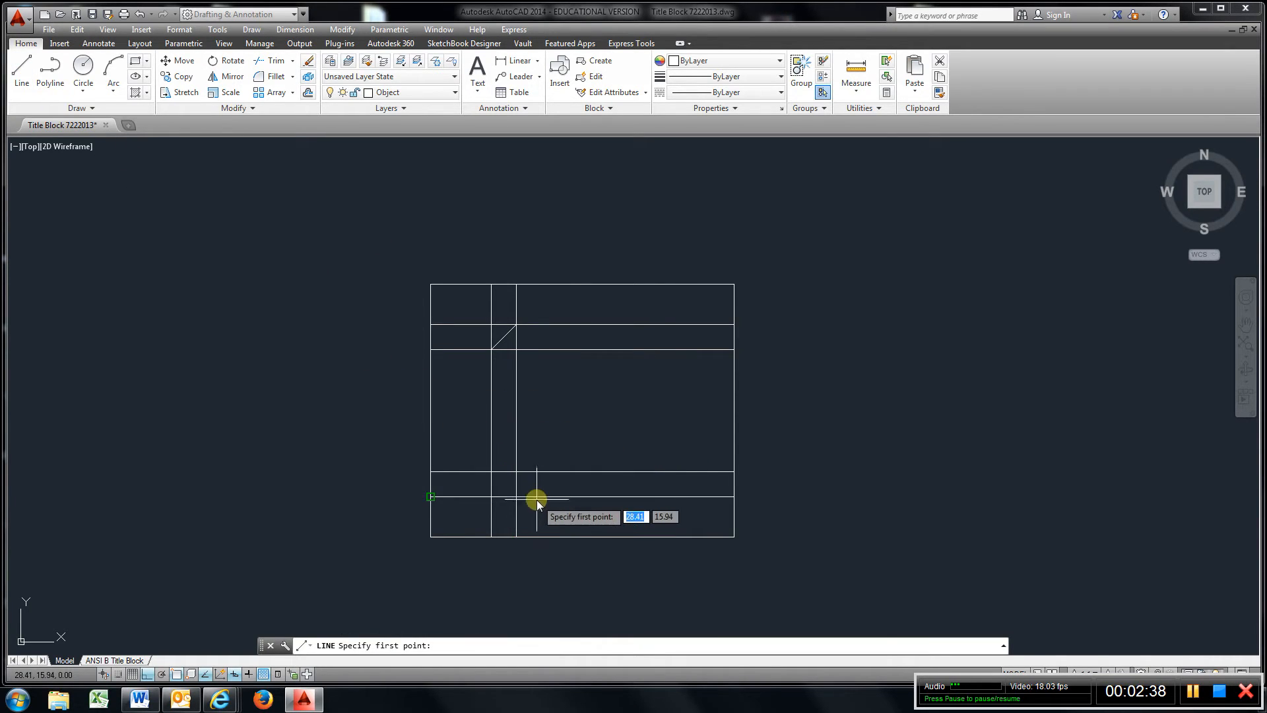
click(516, 496)
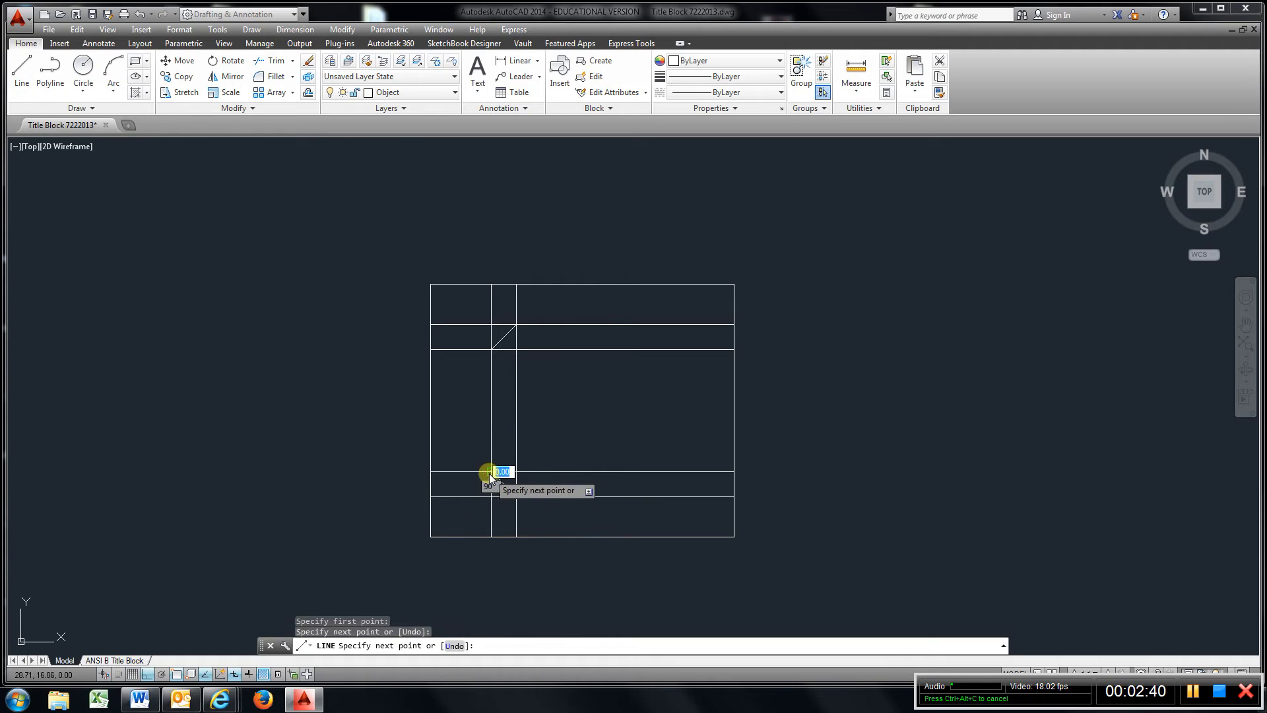
click(490, 472)
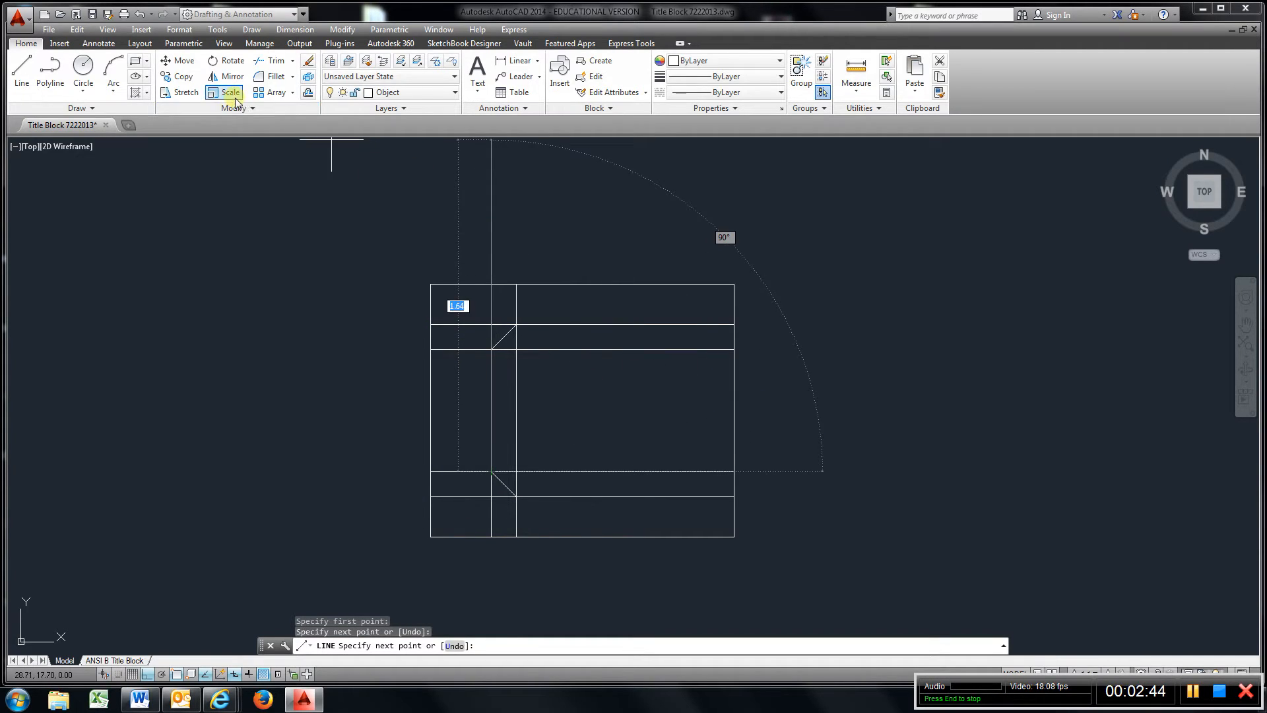
Trim both inner vertical lines above the upper inner horizontal line, using that line as the cutting edge
click(271, 60)
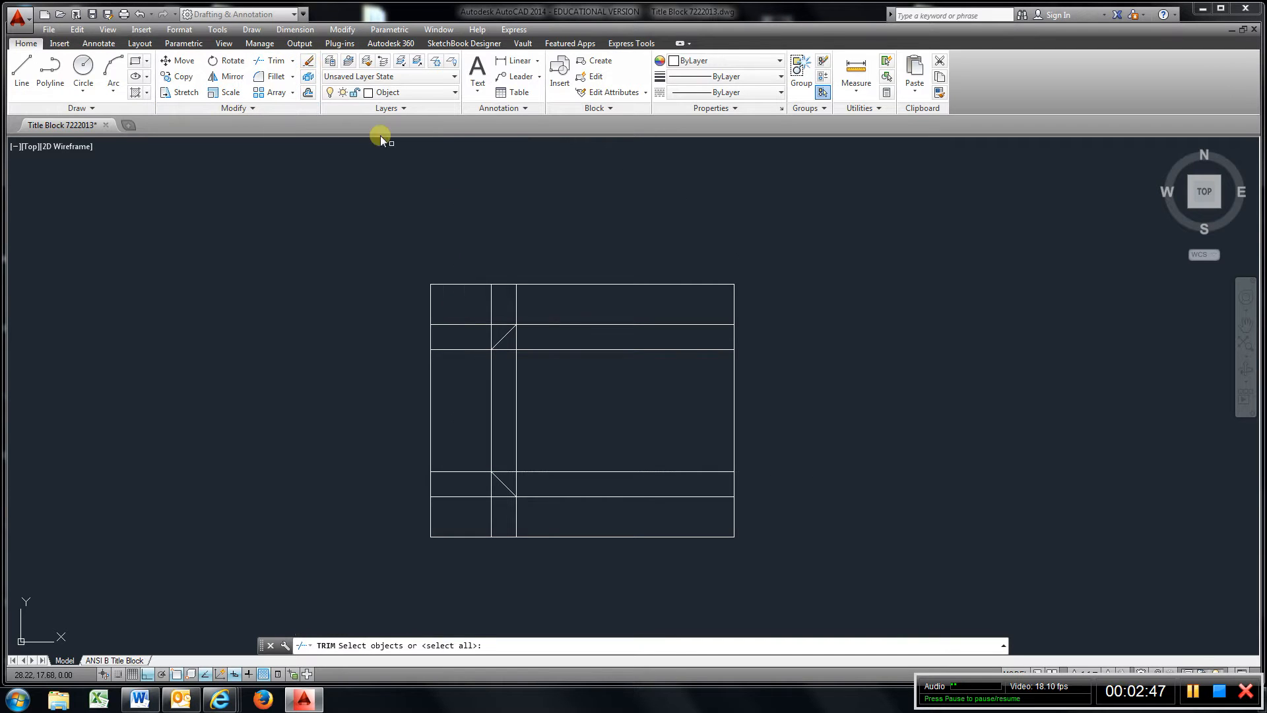
click(579, 324)
key(Return)
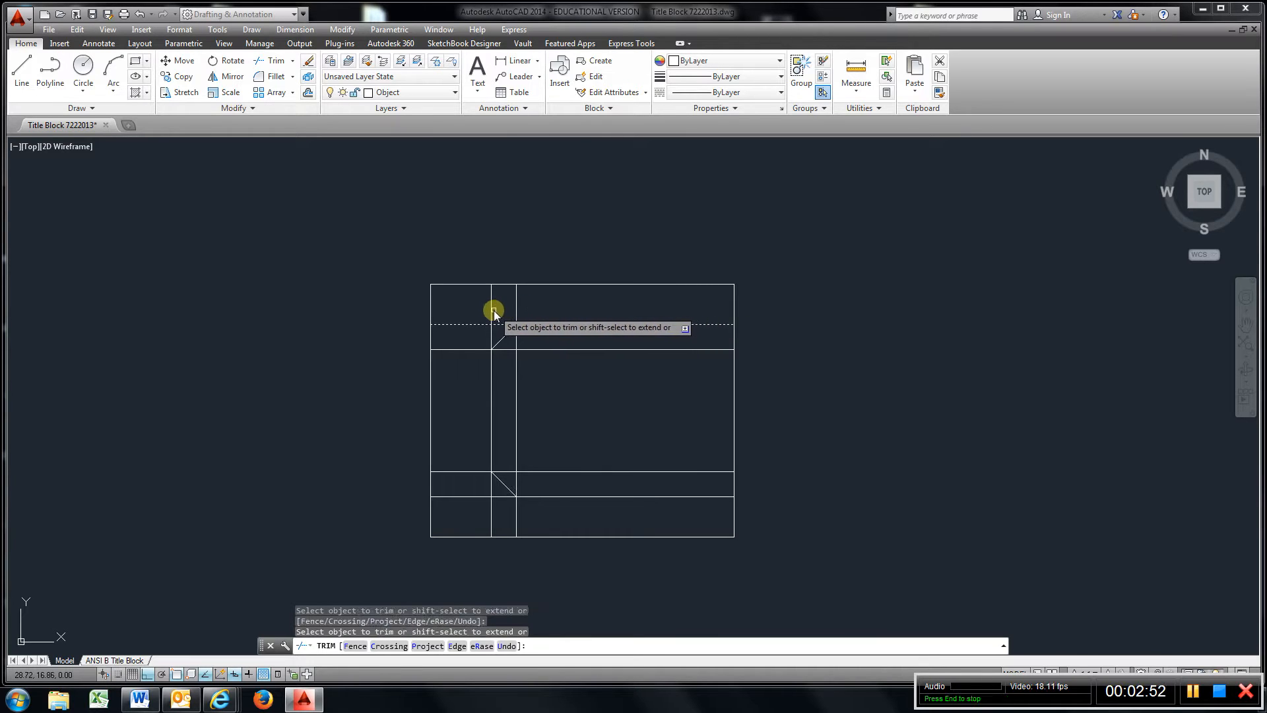
click(491, 311)
click(516, 304)
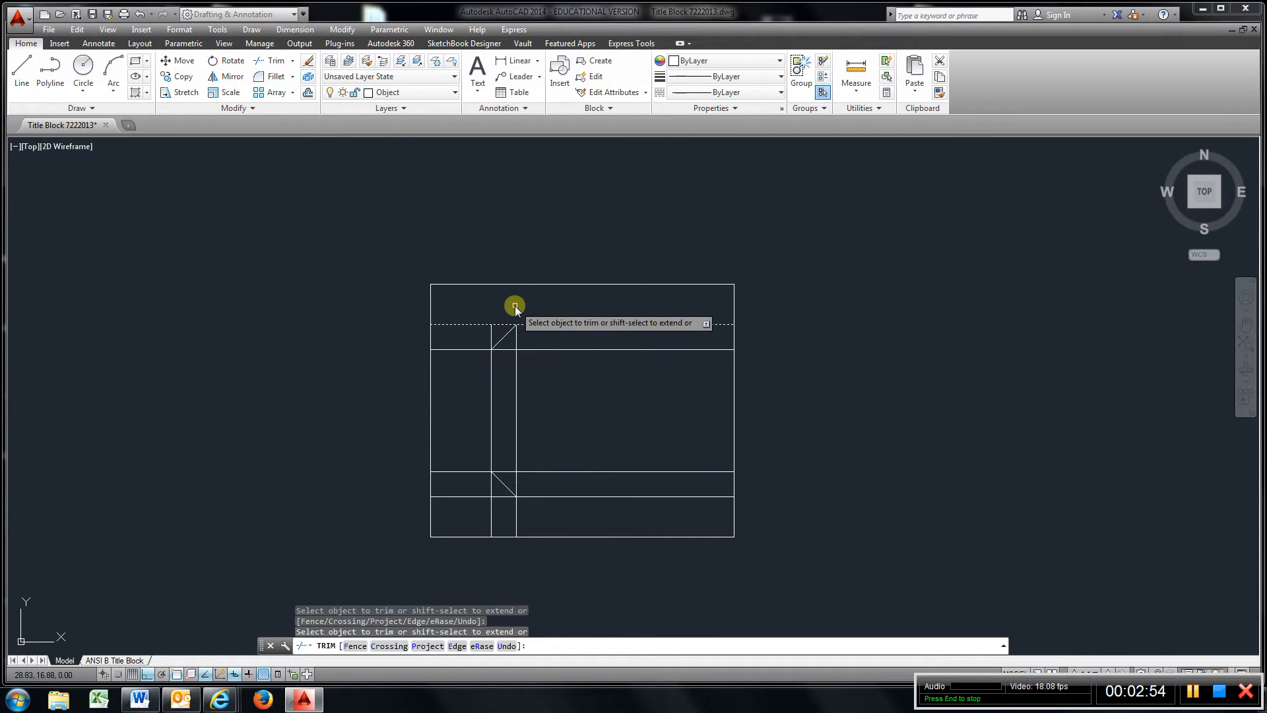
key(Return)
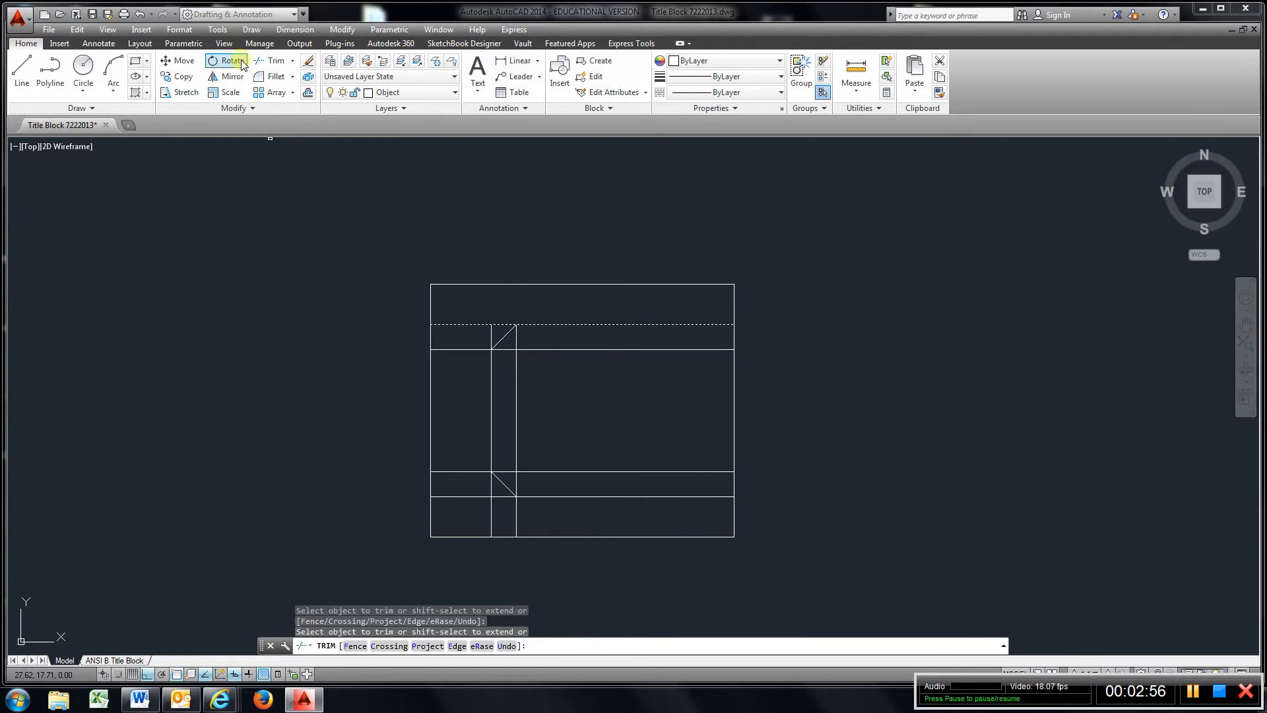
Trim the inner vertical lines, including the overlapping duplicate, below the lowest inner horizontal line
click(271, 60)
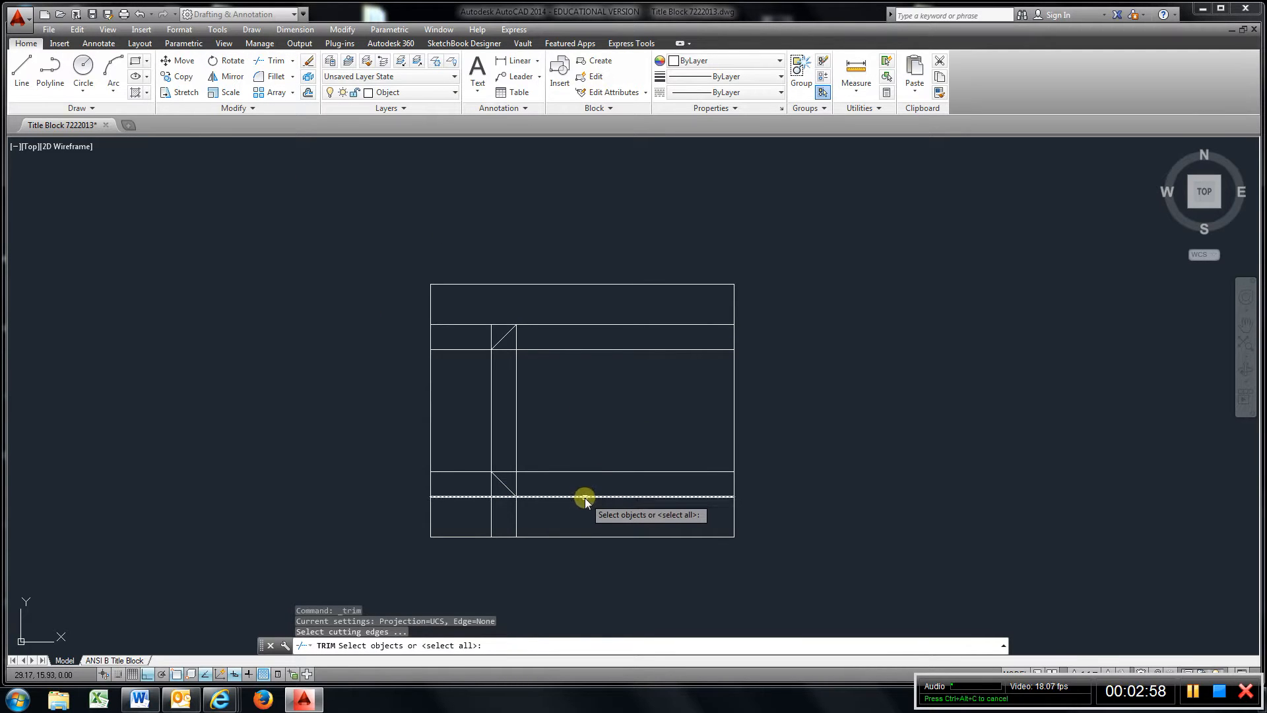
click(581, 497)
key(Return)
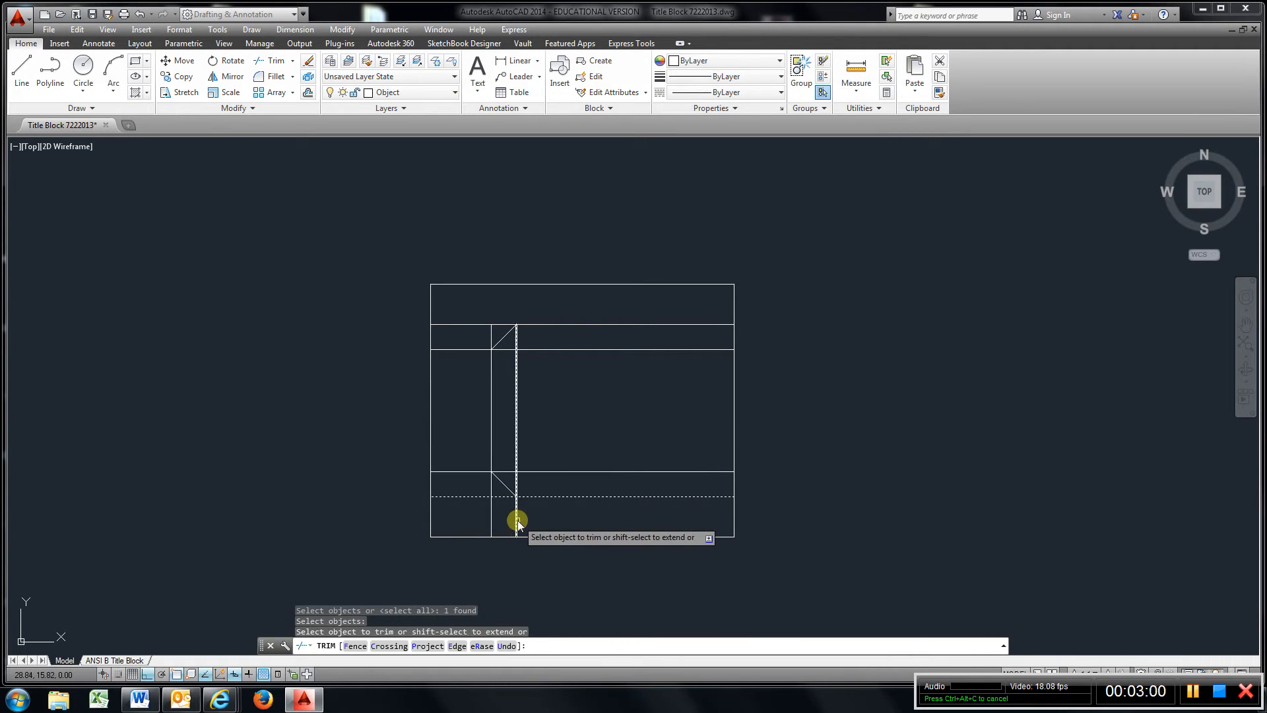
click(516, 521)
click(490, 518)
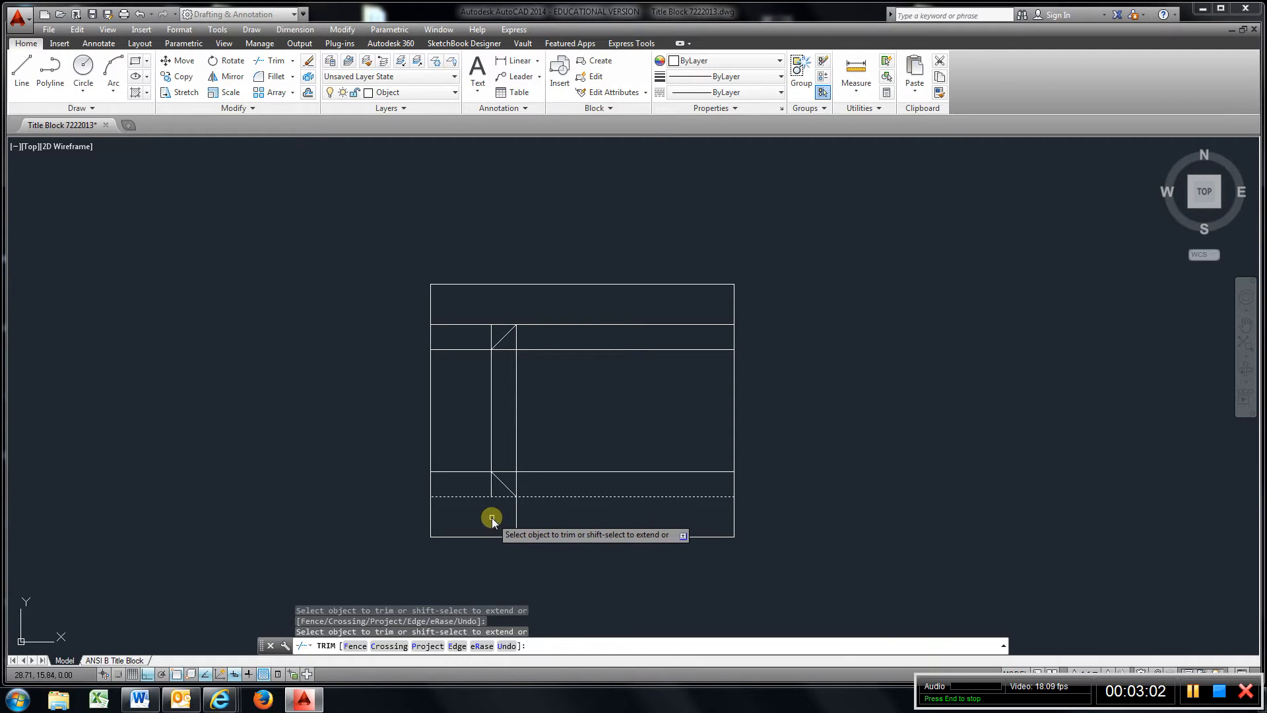
click(516, 522)
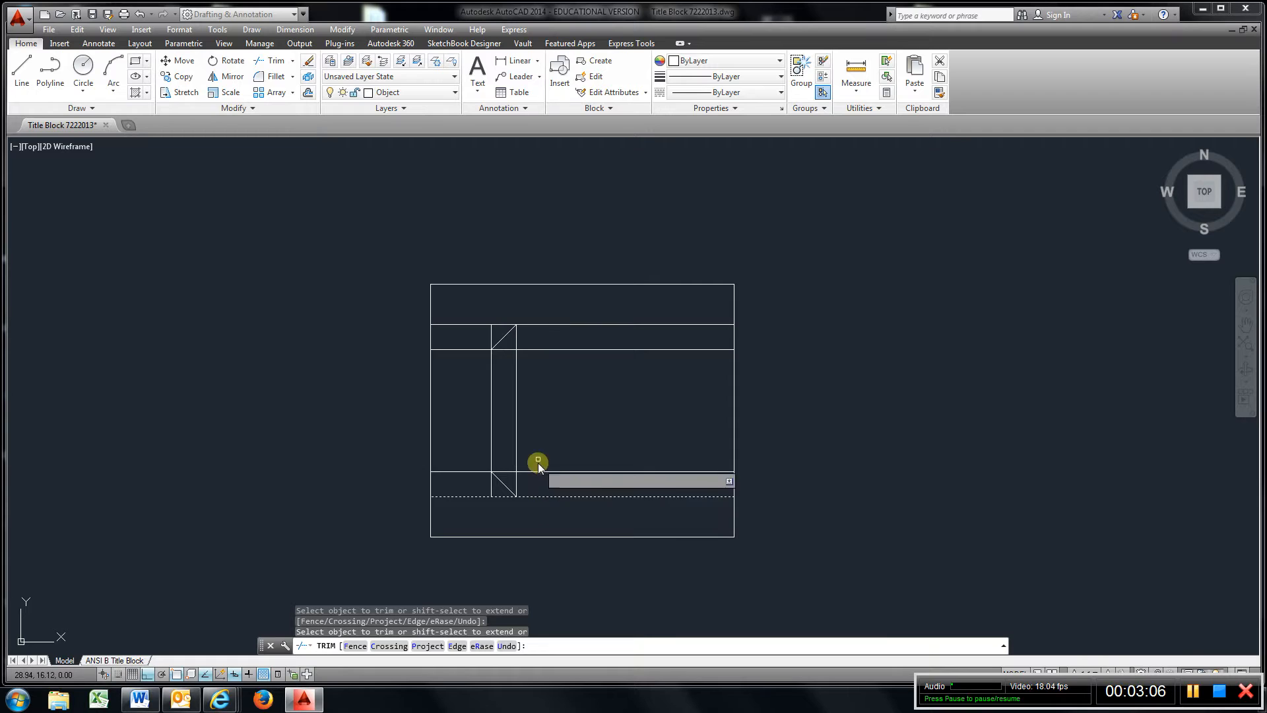
right_click(543, 438)
click(574, 446)
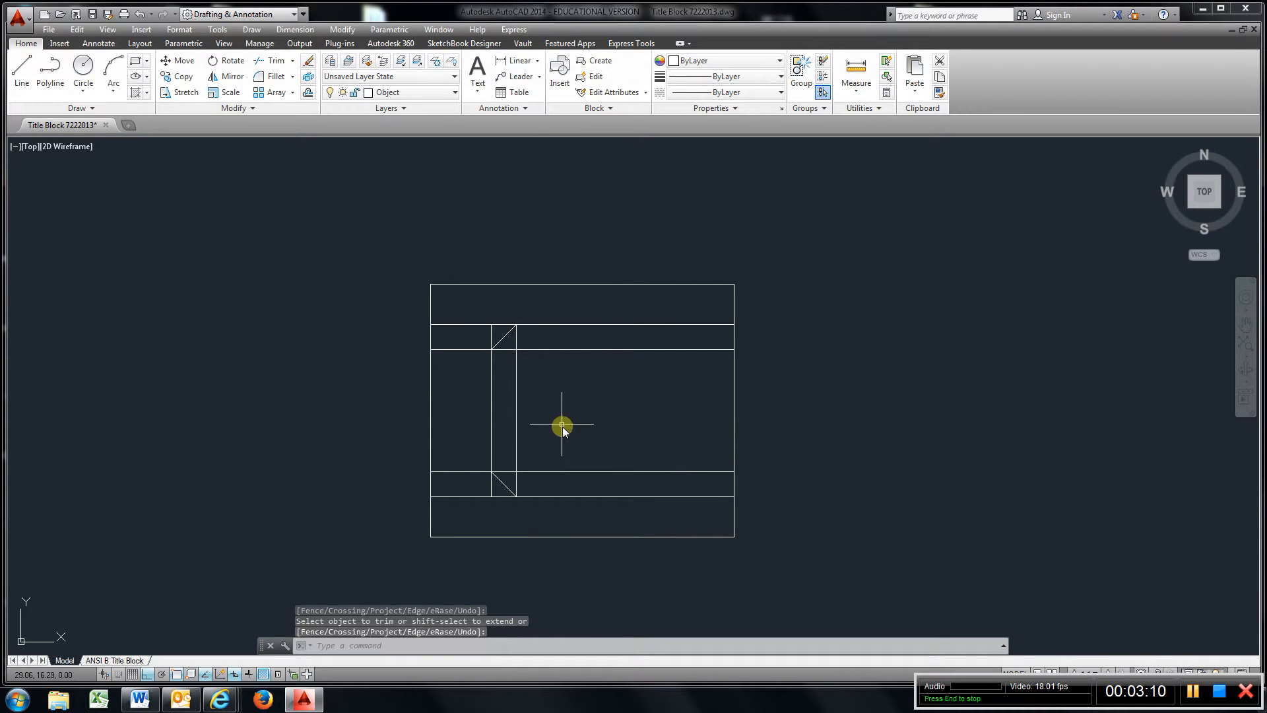
Erase the two middle horizontal construction lines that run through the inner ends of the diagonals
click(308, 61)
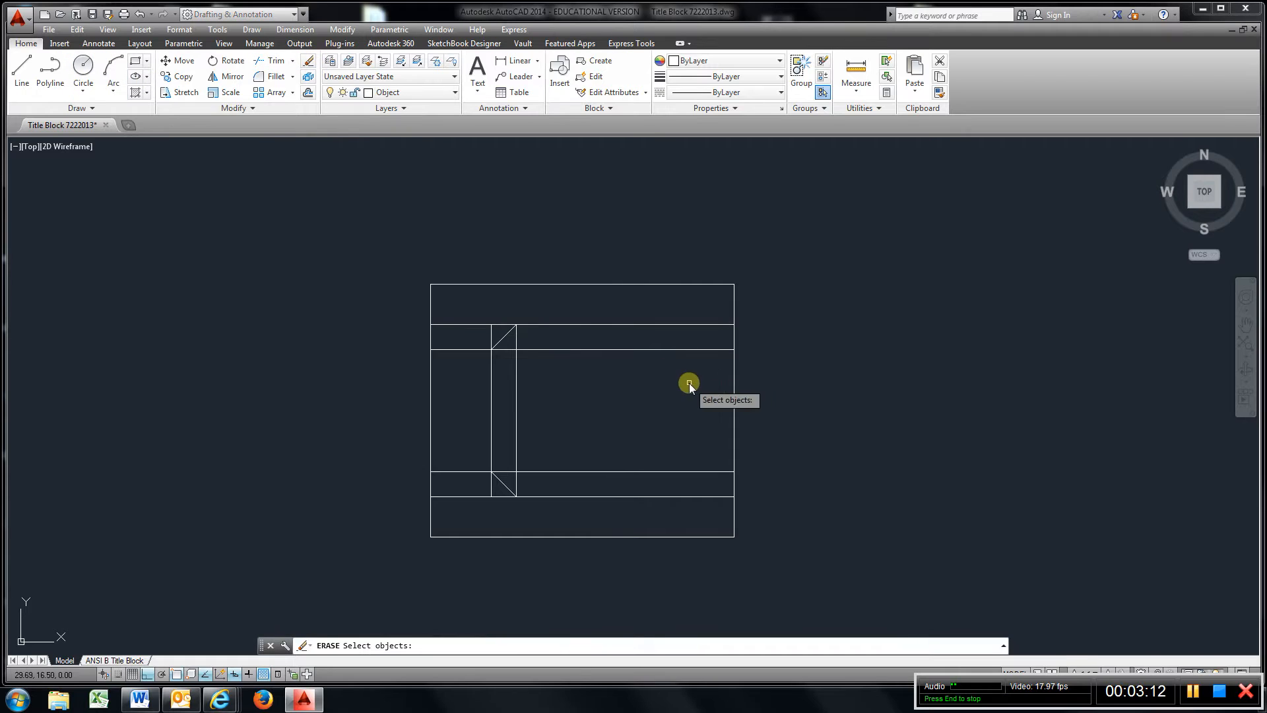
click(646, 356)
click(608, 346)
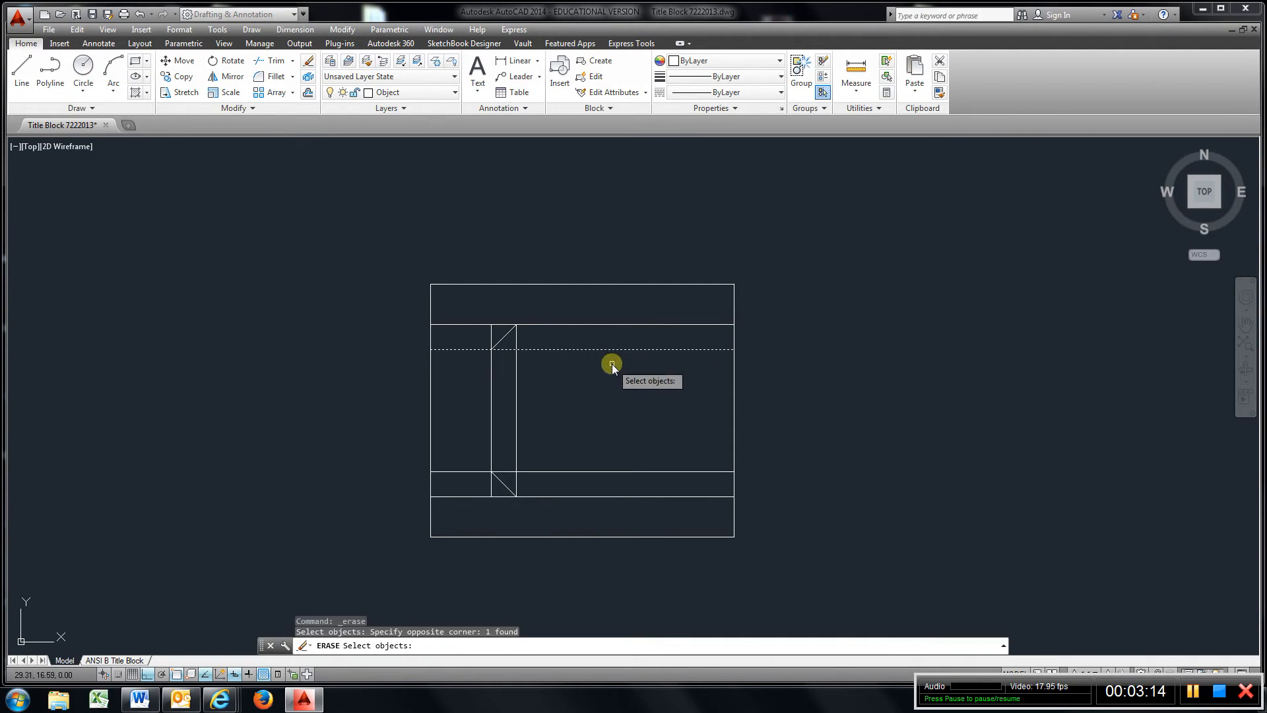
click(603, 472)
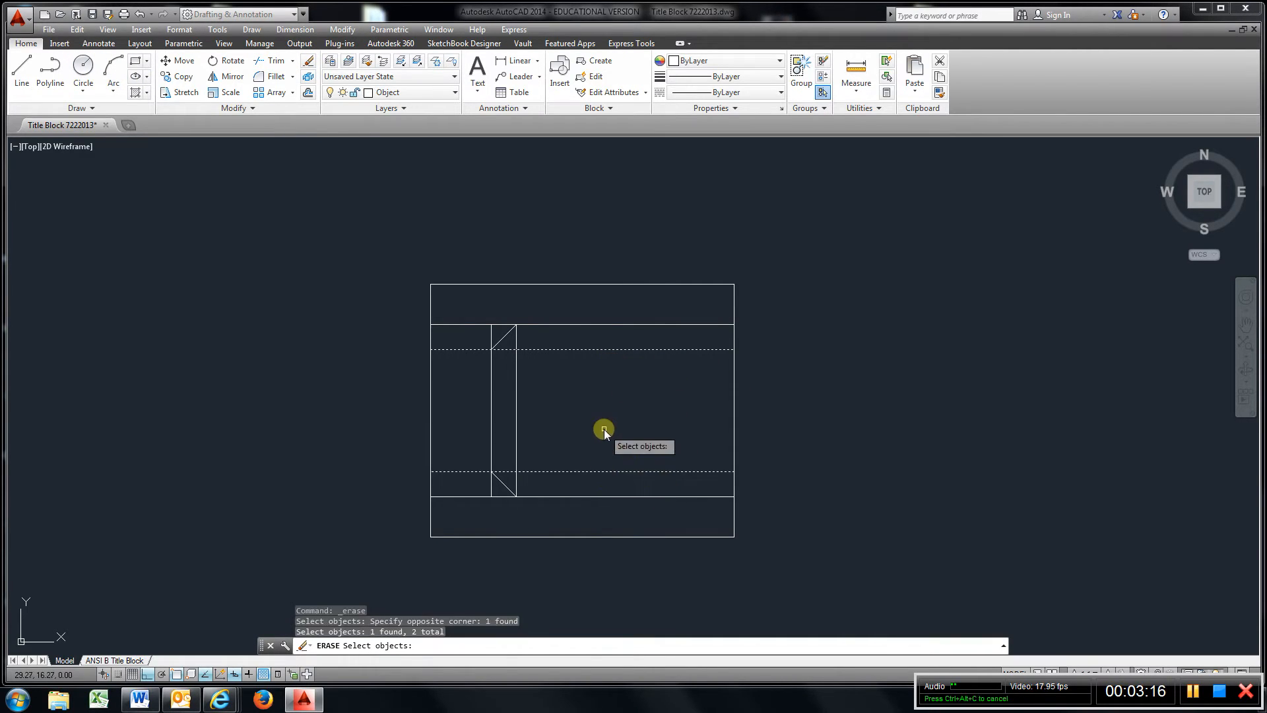
key(Return)
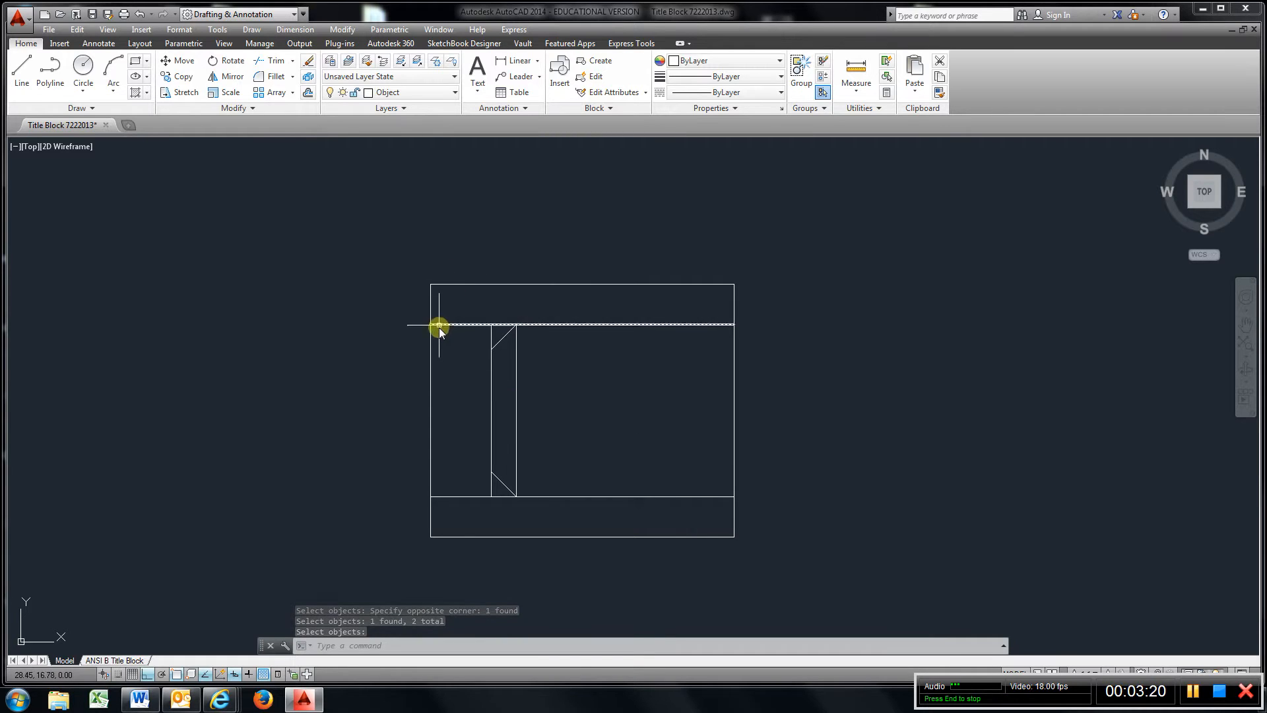
Trim the horizontal and vertical line ends outside the upper diagonal to form the profile's upper-left angled corner
click(307, 60)
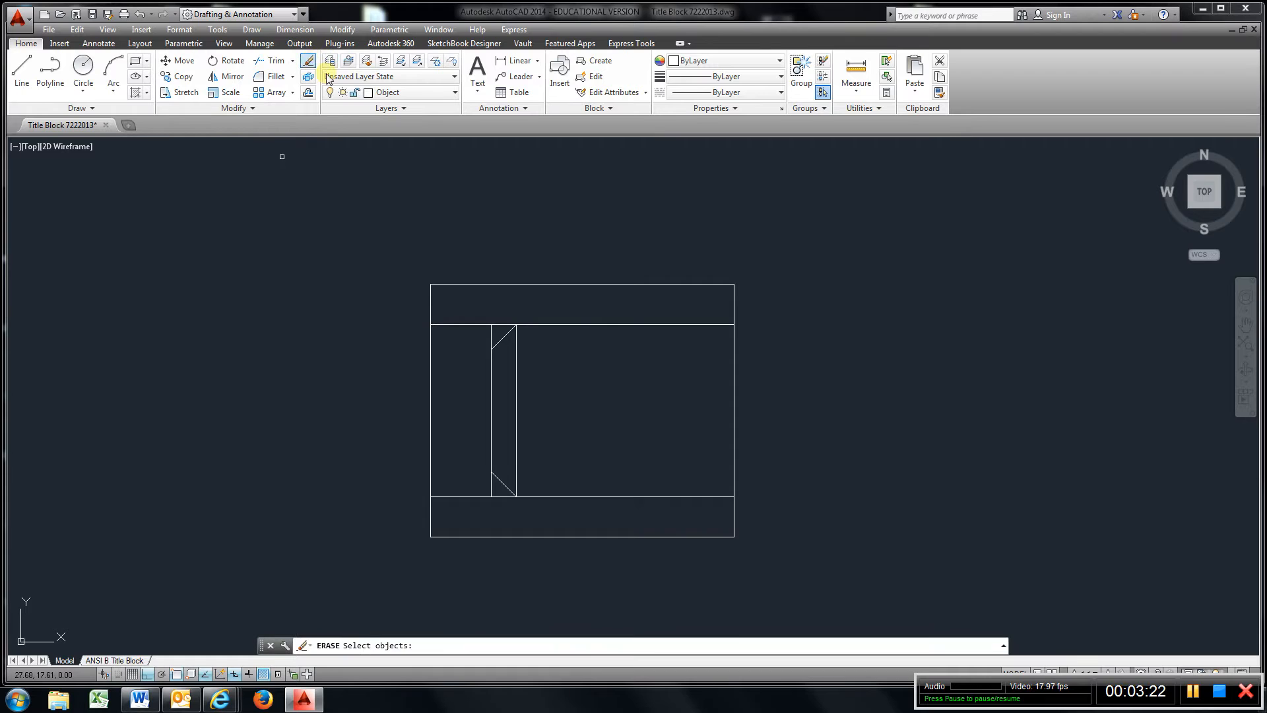
click(271, 61)
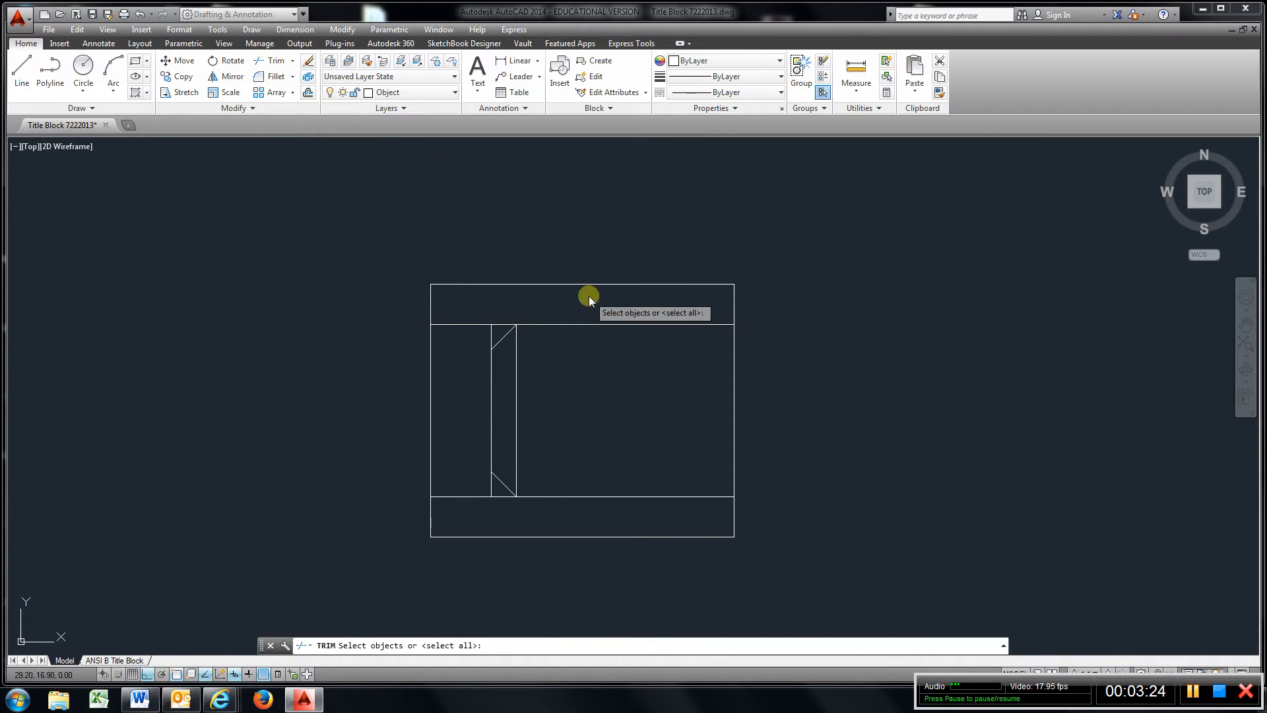
click(505, 336)
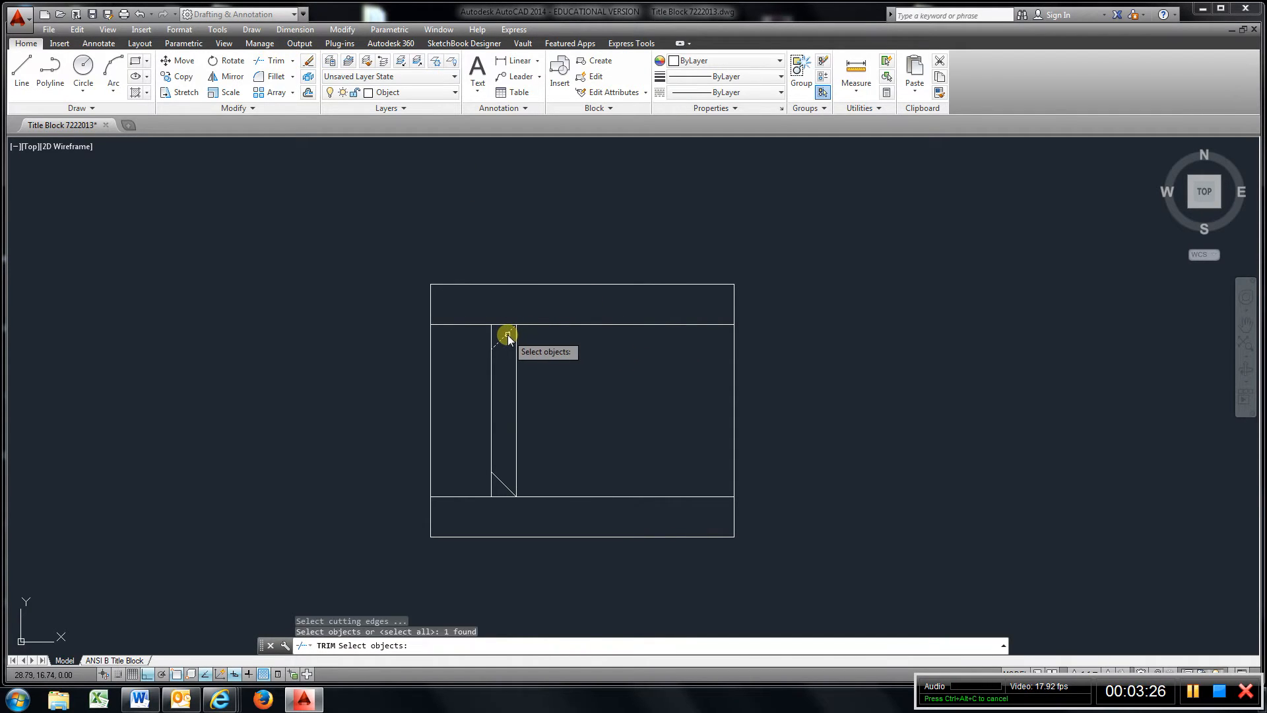
key(Return)
click(501, 325)
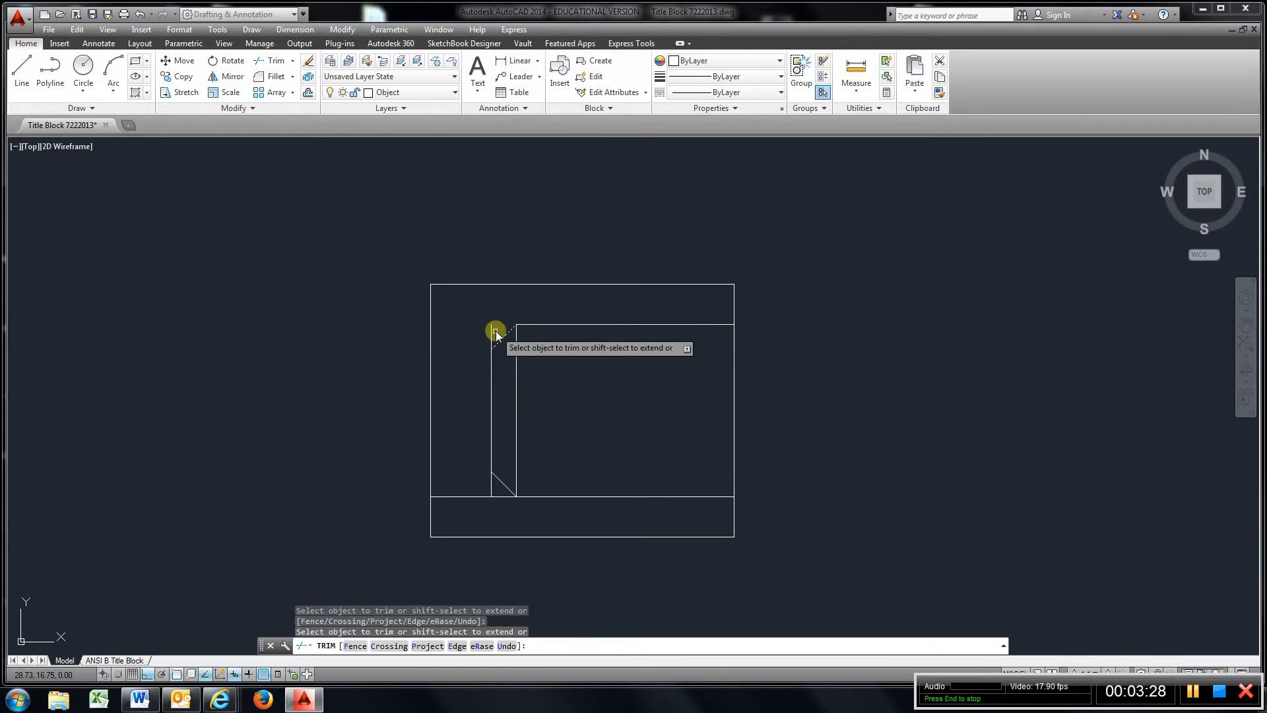
click(491, 333)
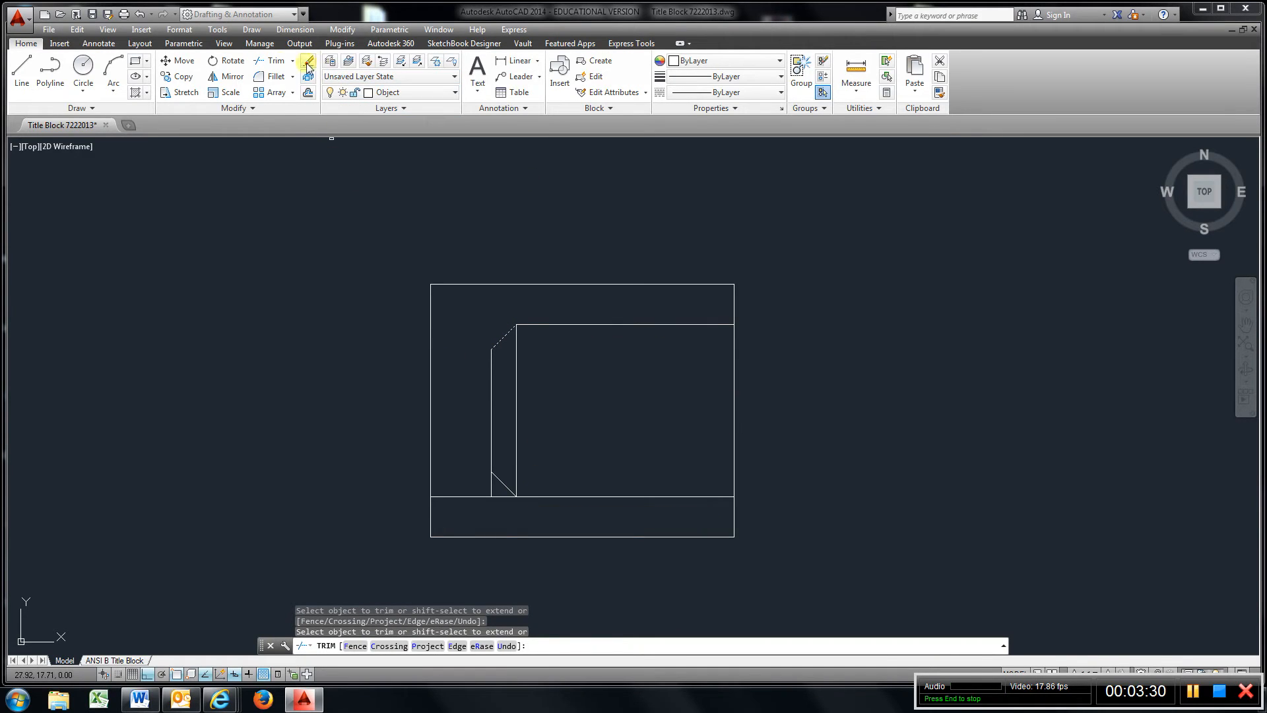
Trim the horizontal and vertical line ends outside the lower diagonal to form the profile's lower-left angled corner
click(272, 60)
click(502, 485)
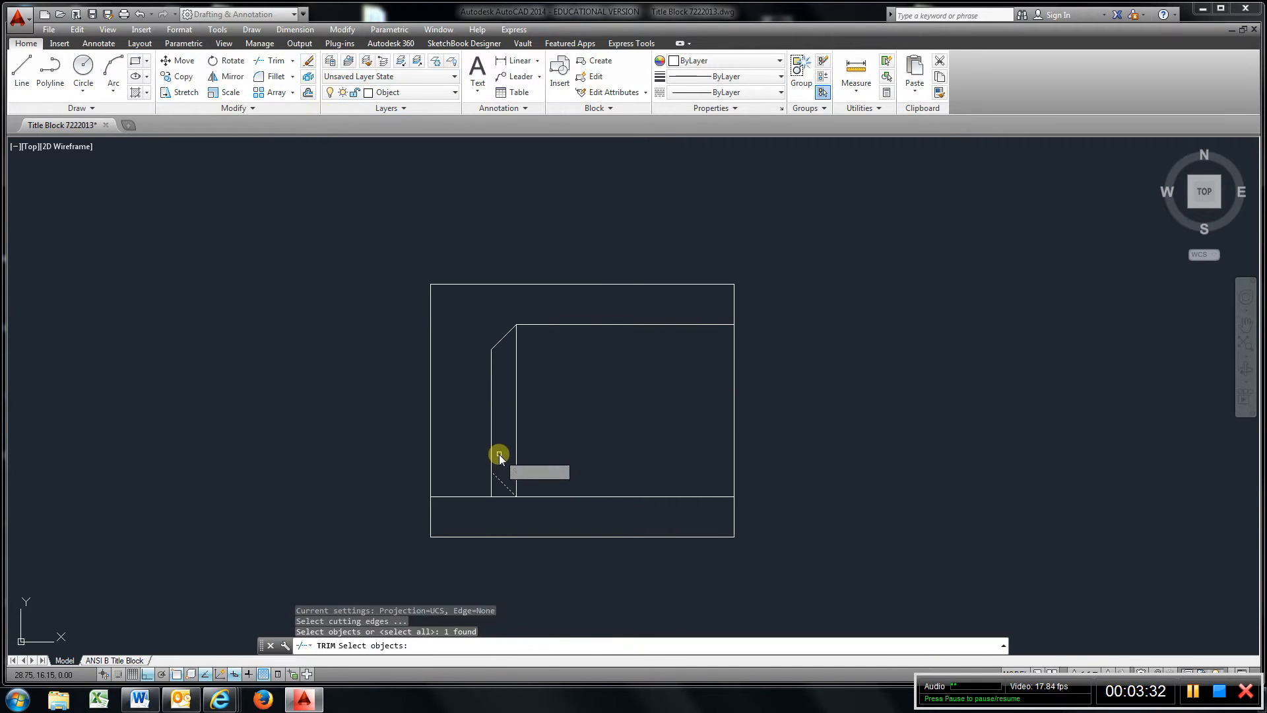
key(Return)
click(496, 496)
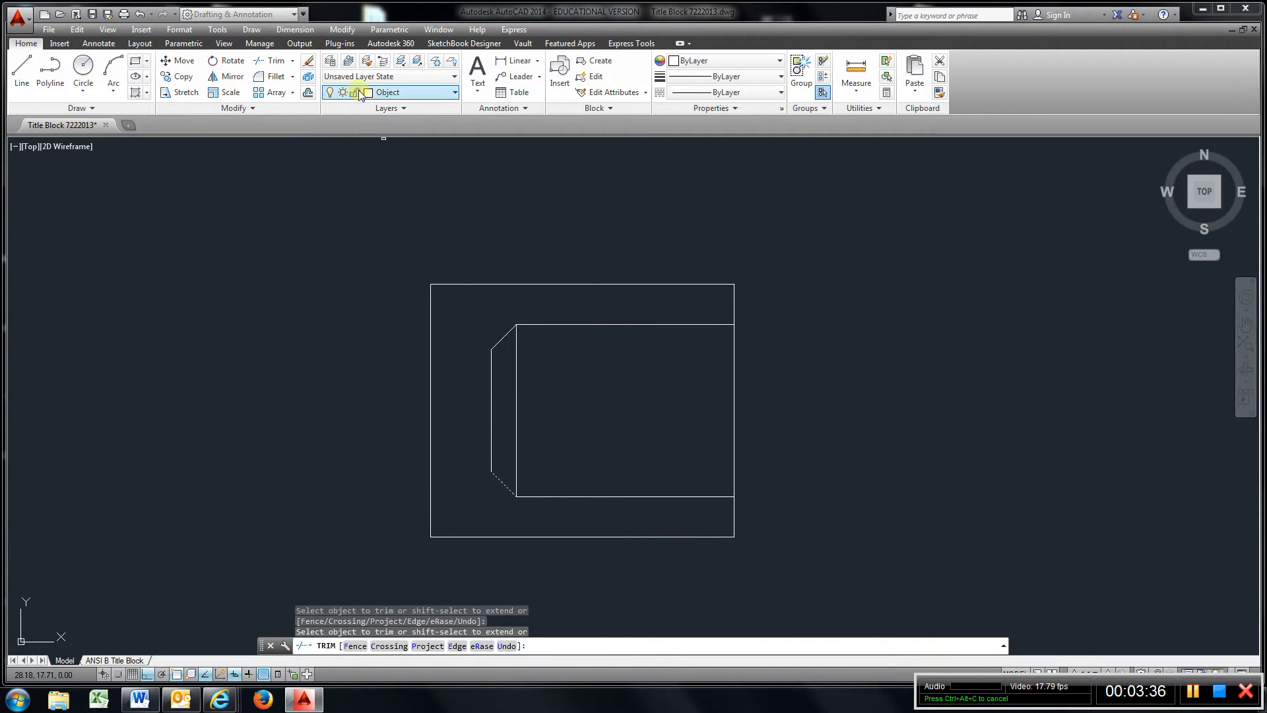
Erase the two overlapping vertical construction lines joining the right ends of the diagonals
click(308, 60)
click(519, 410)
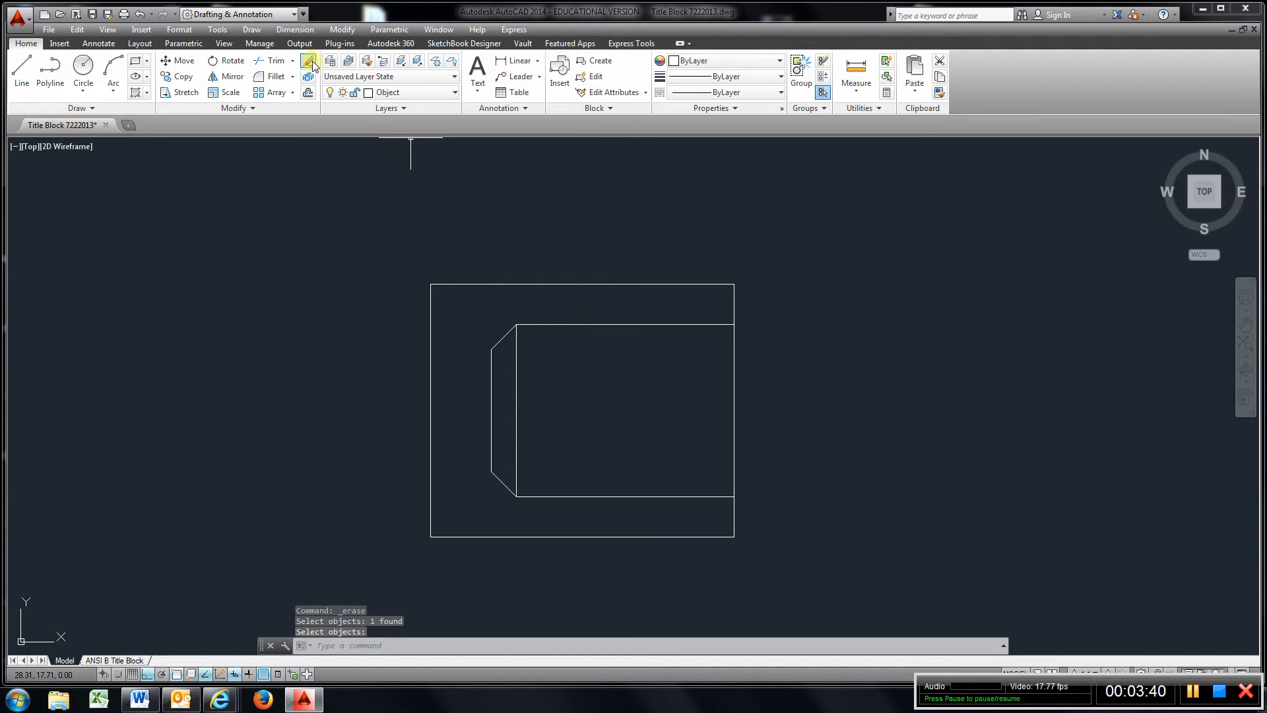
click(309, 61)
click(517, 417)
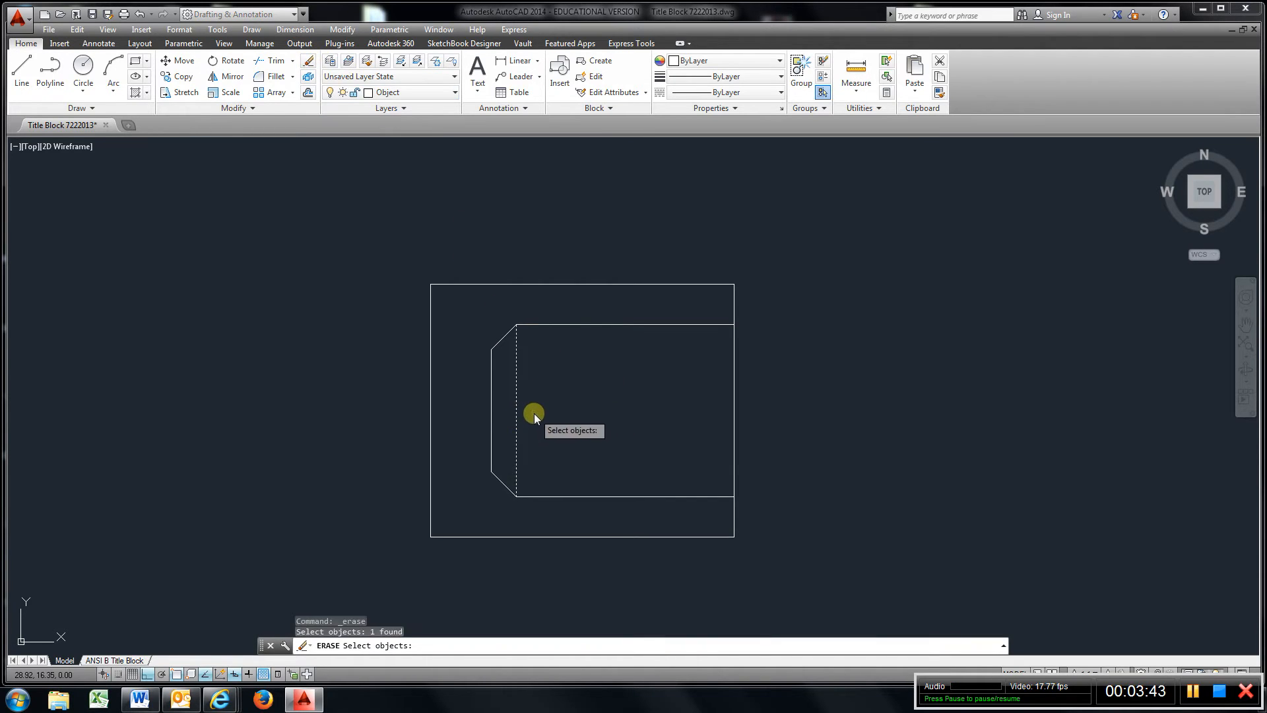
key(Return)
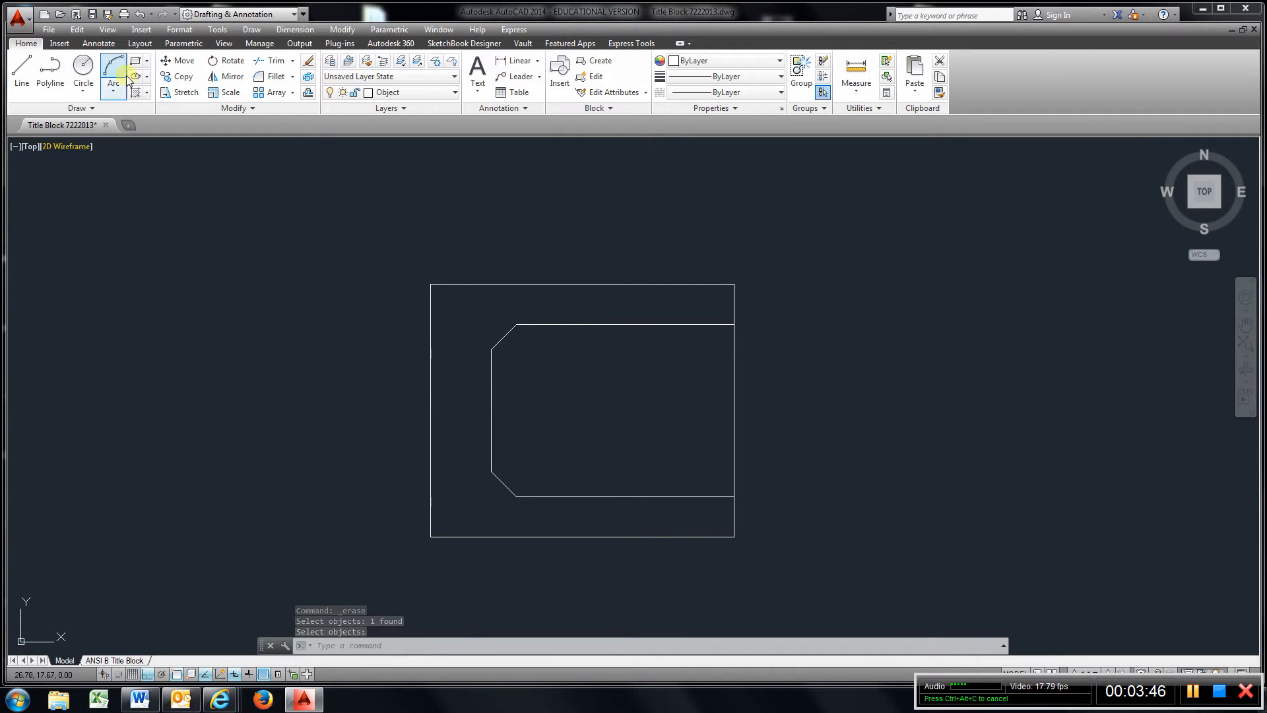
Offset the rectangle's left vertical edge 0.25 to the right, into the rectangle
click(307, 93)
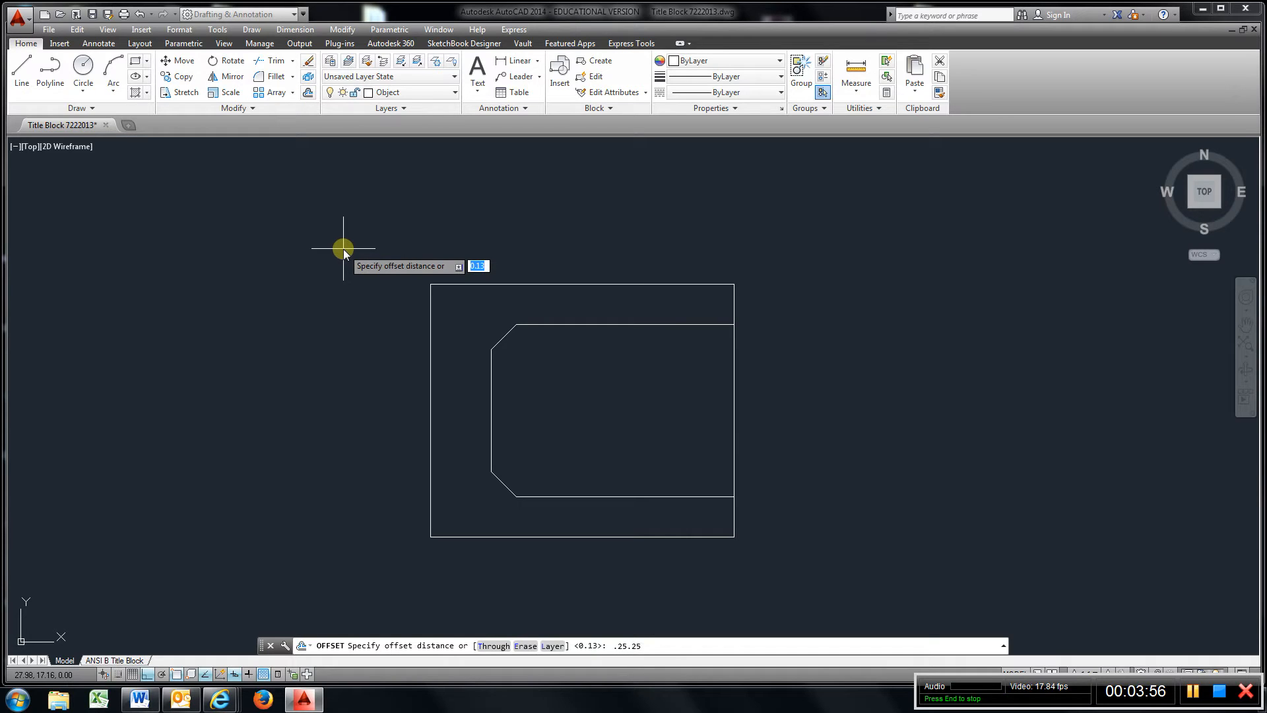
key(Return)
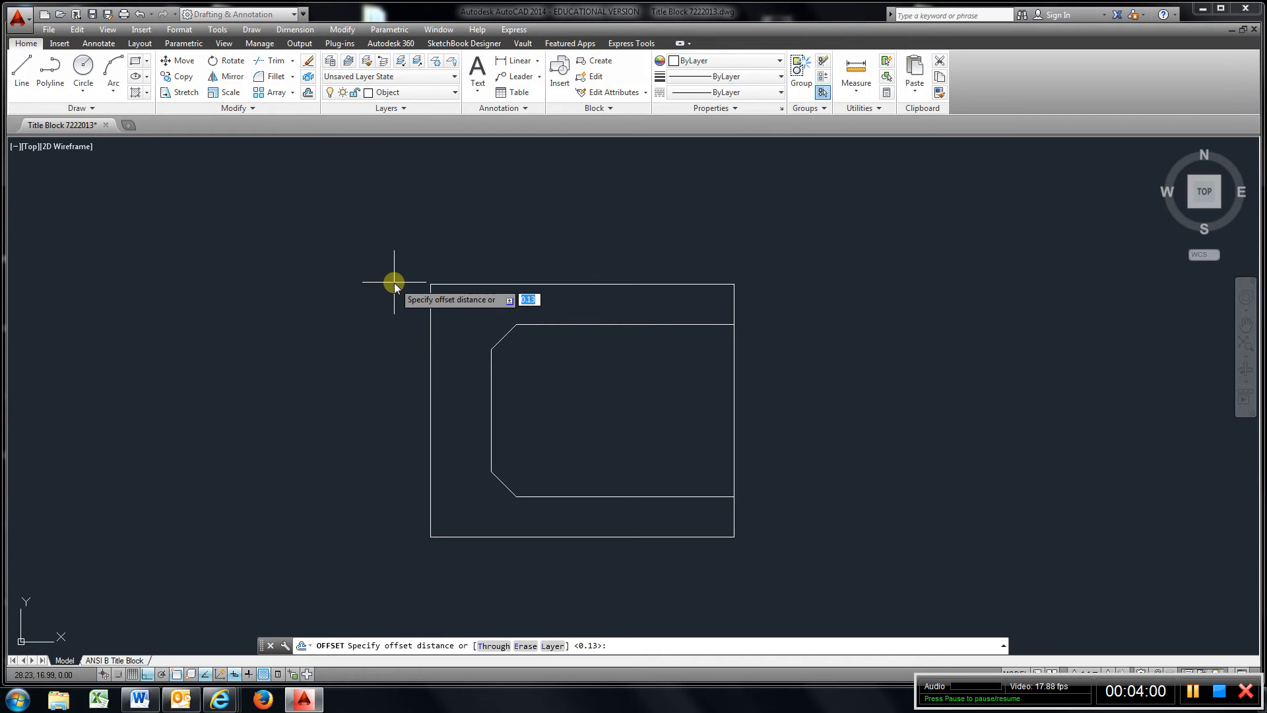
text(.25)
key(Return)
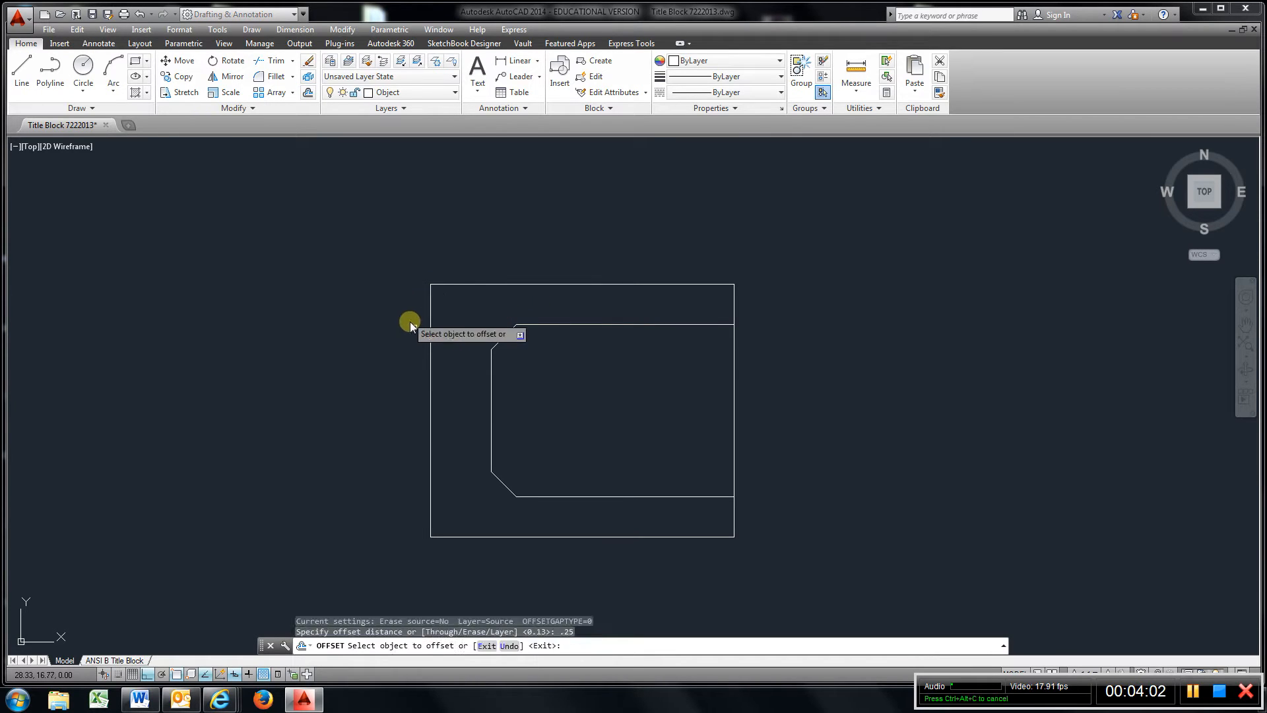
click(429, 347)
click(441, 348)
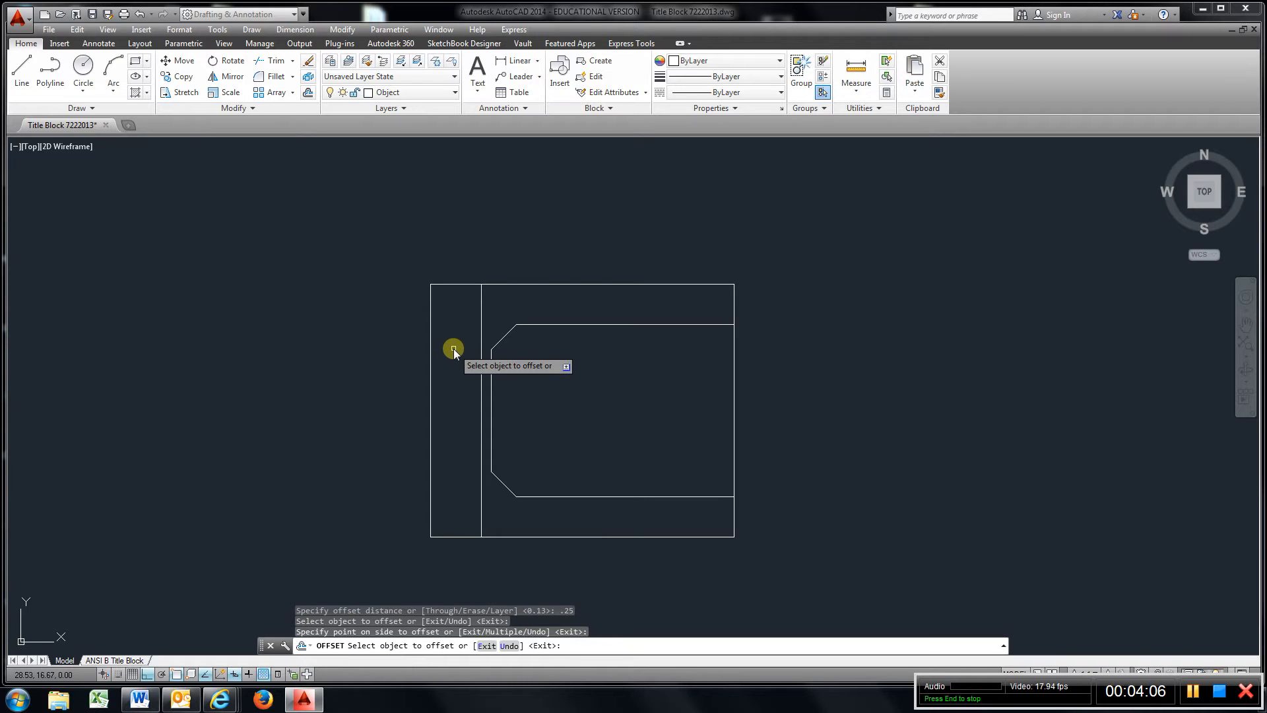
Offset the rectangle's top edge 0.25 downward and draw a diagonal across the upper-left corner between the offset lines' outer ends
click(504, 285)
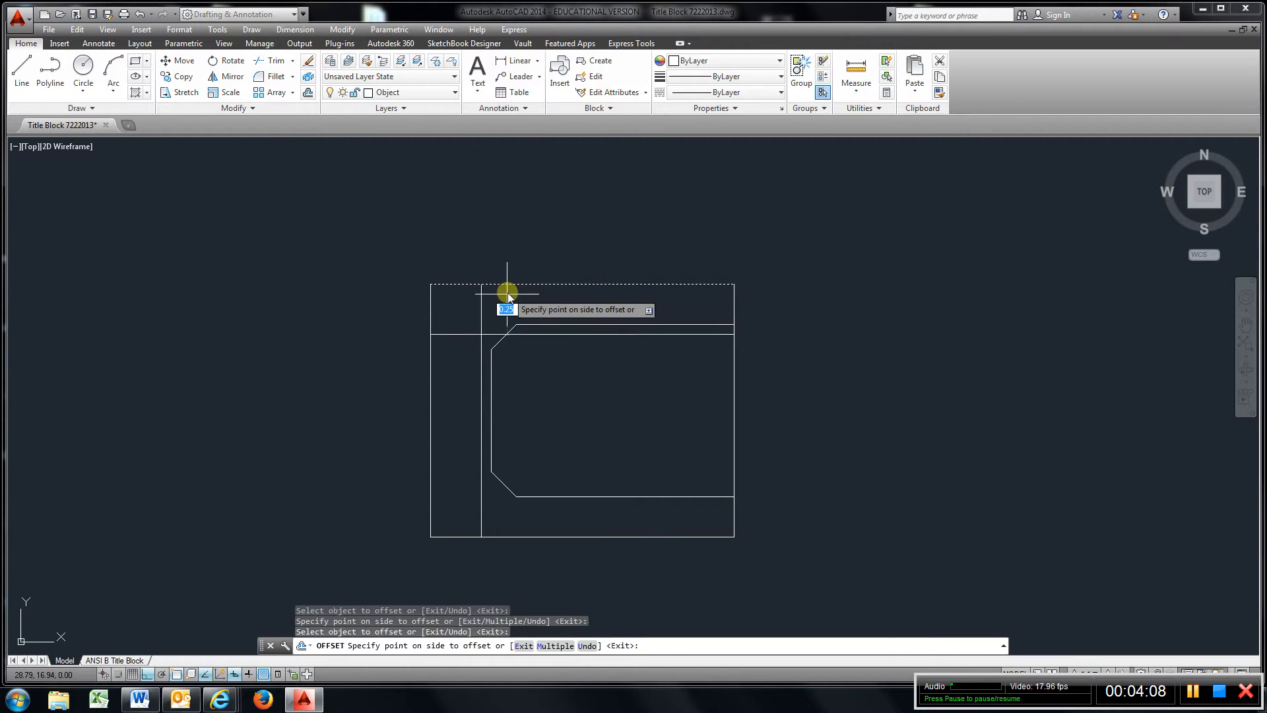
click(507, 301)
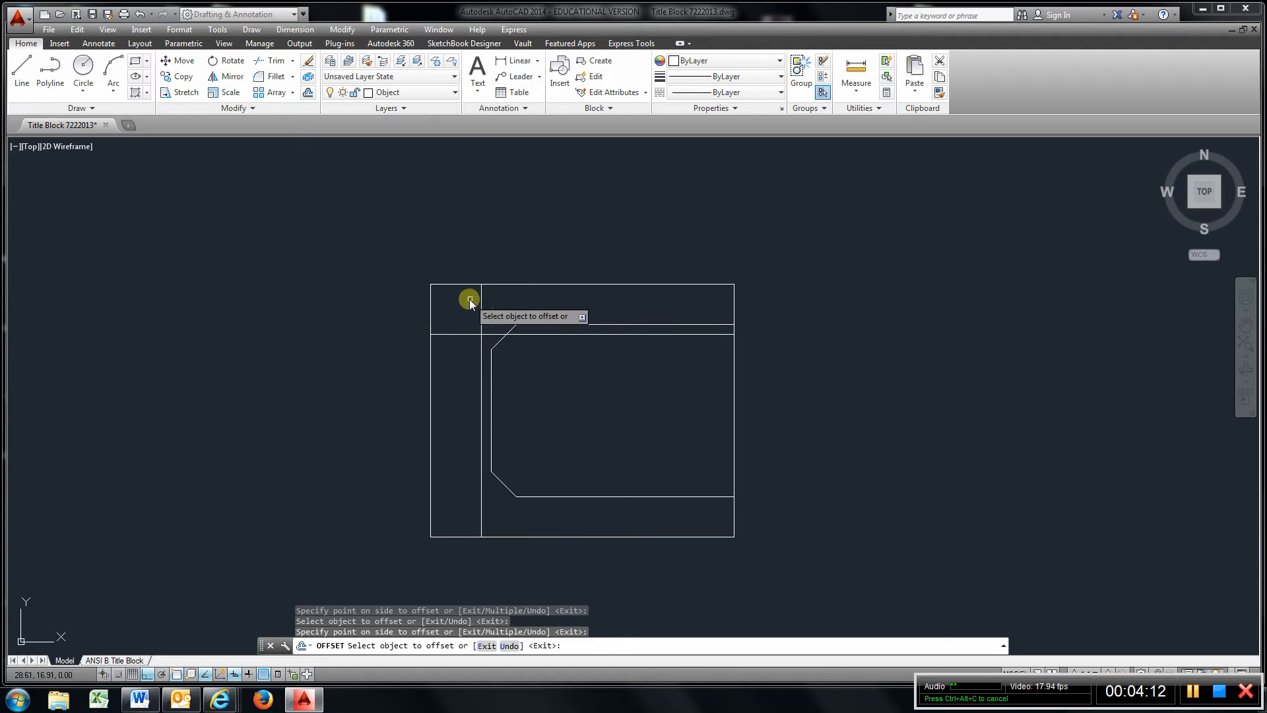
click(20, 78)
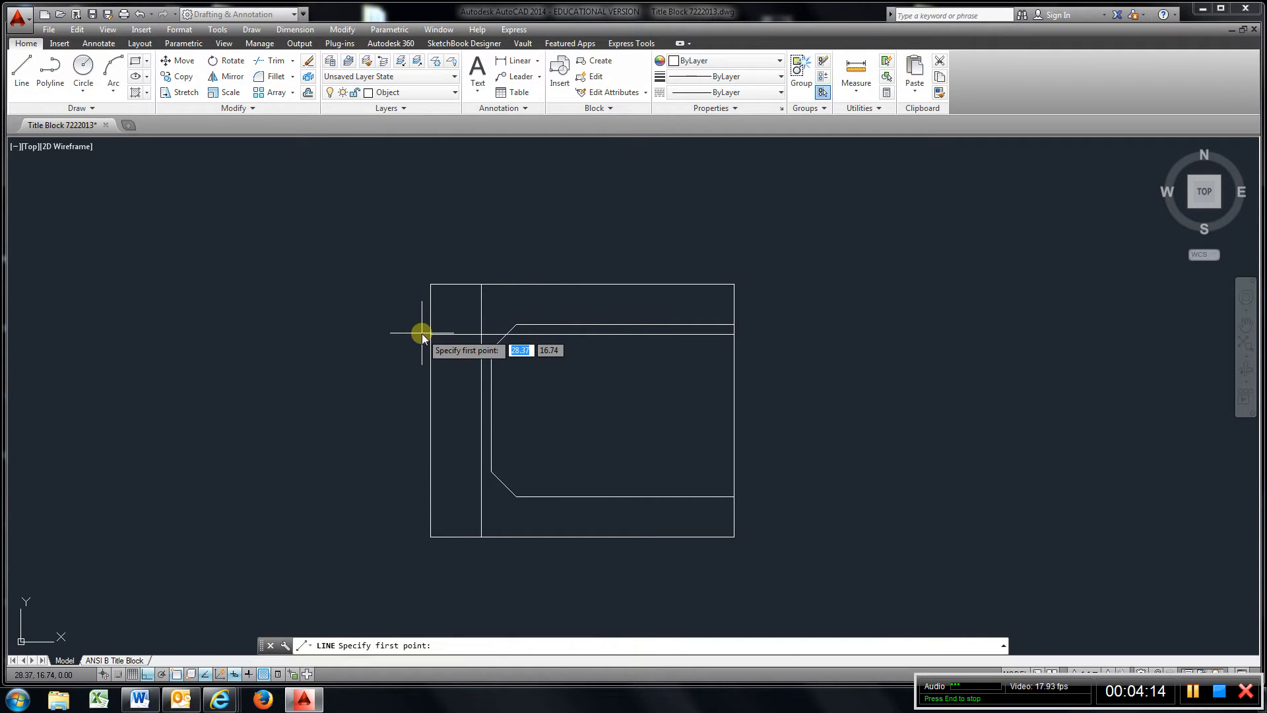
click(430, 283)
click(481, 284)
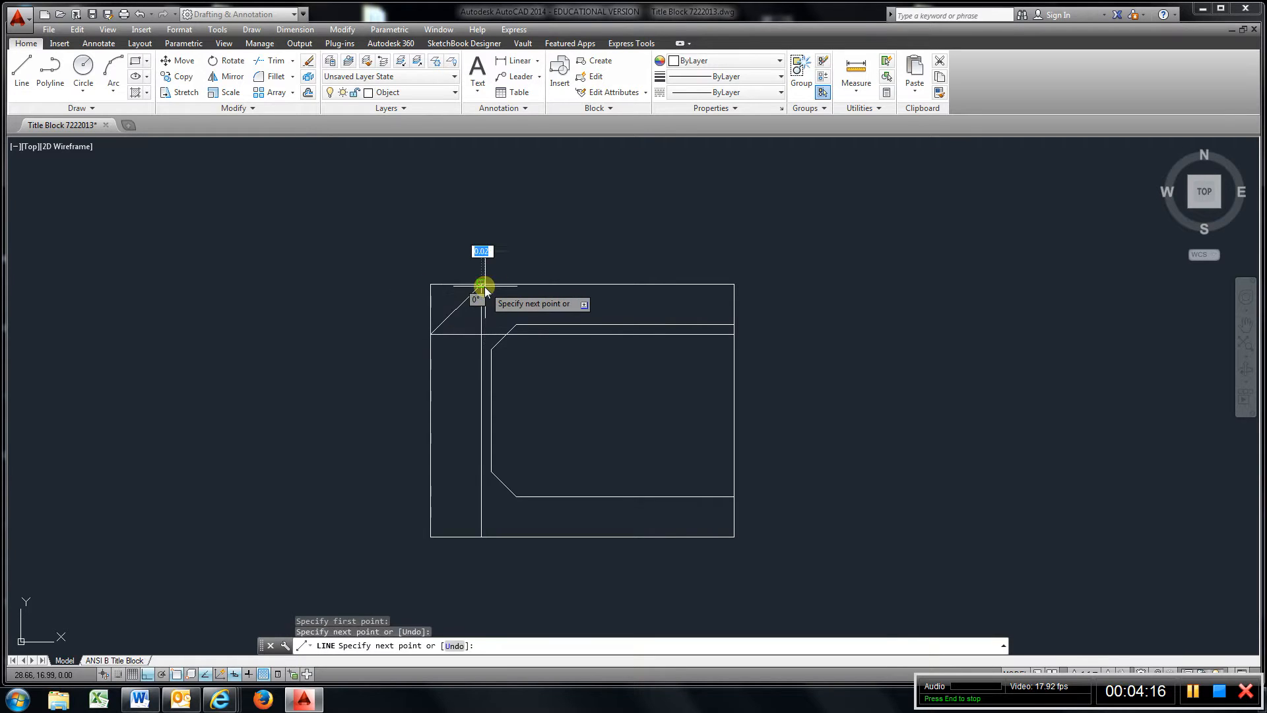
Trim the rectangle's top and left edges outside the new diagonal to cut off the outer upper-left corner
click(308, 62)
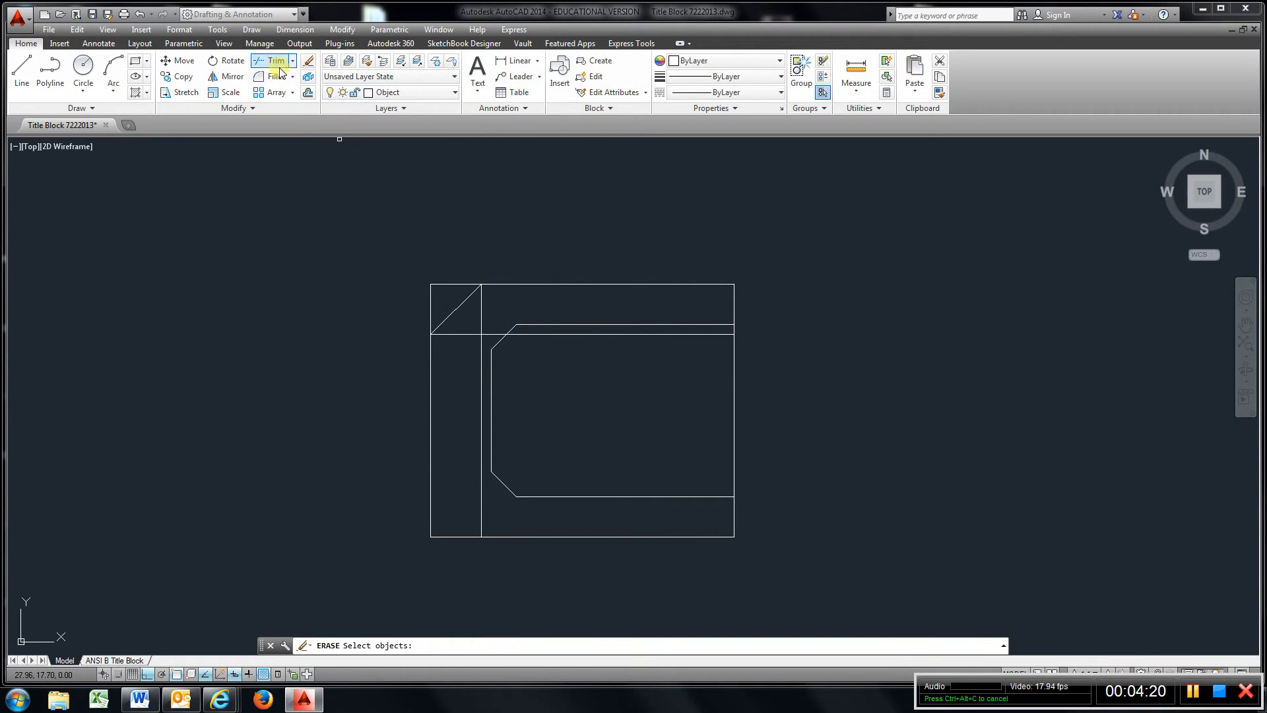
click(458, 308)
key(Return)
click(453, 284)
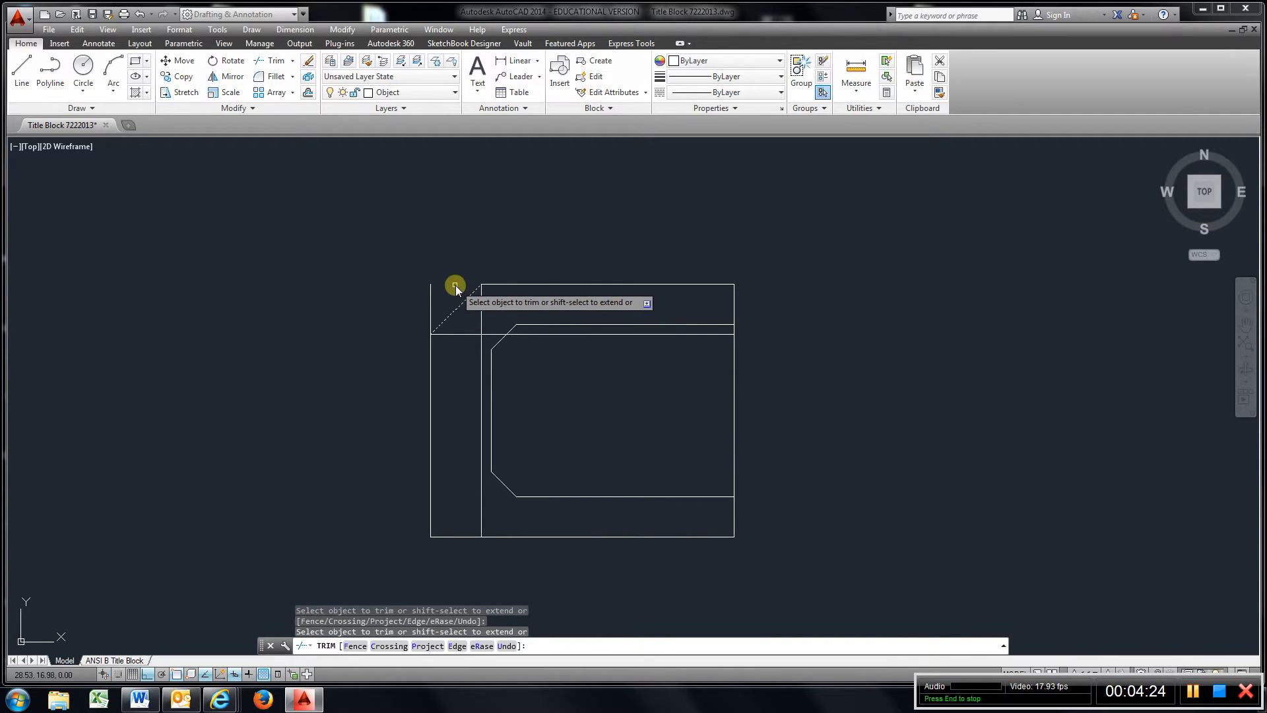
click(430, 301)
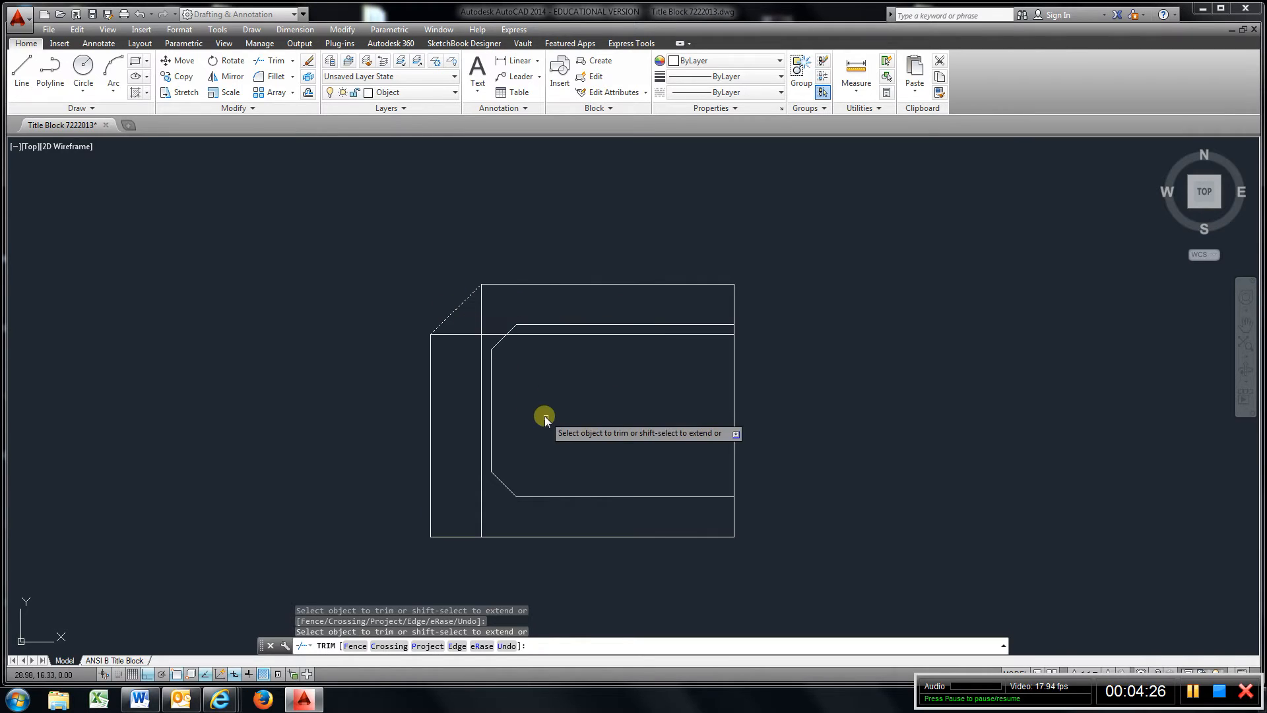
Erase the vertical and horizontal 0.25 offset lines used for the upper-left corner
click(309, 61)
click(491, 326)
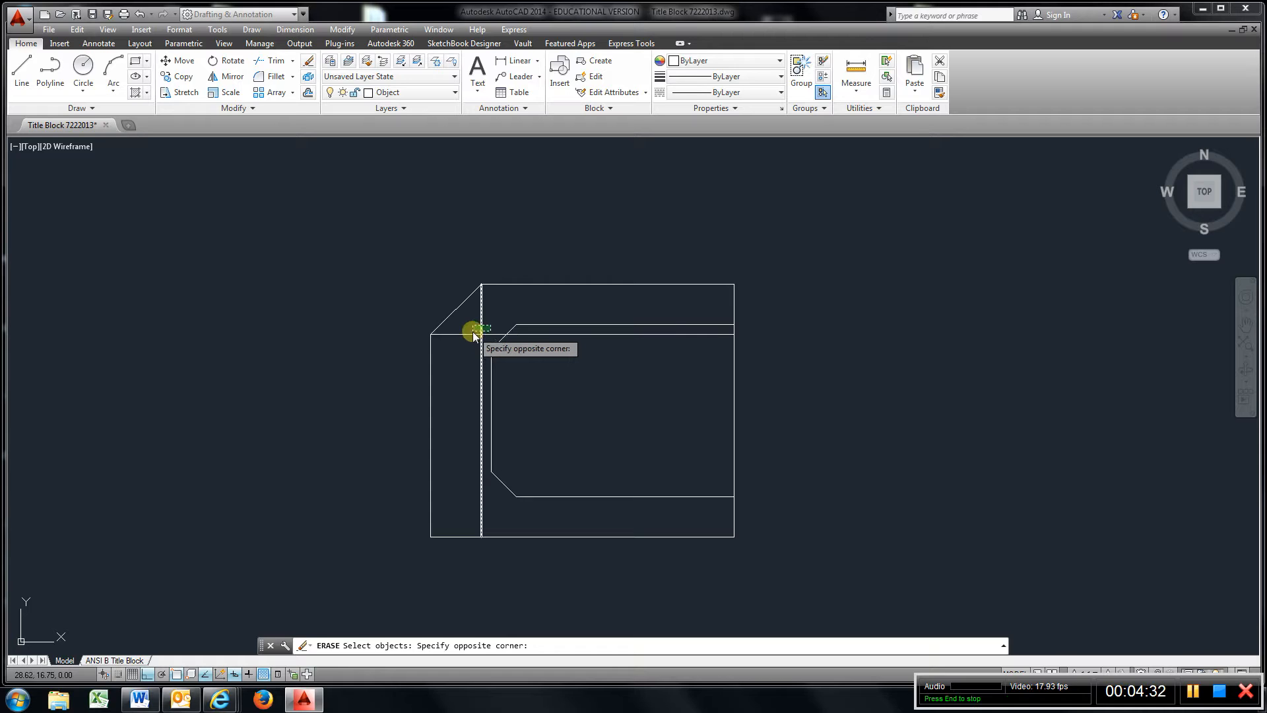
click(470, 337)
key(Return)
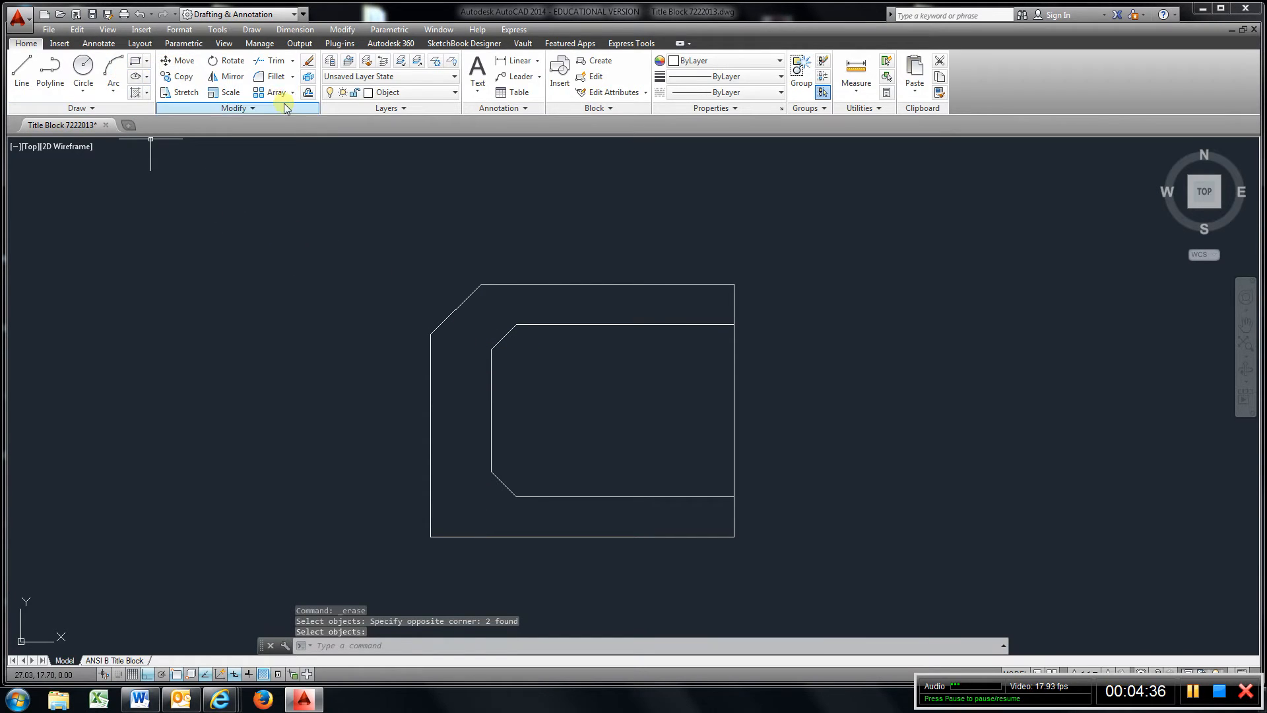
Offset the outer profile's bottom edge upward and its left edge to the right, both by 0.25
click(307, 95)
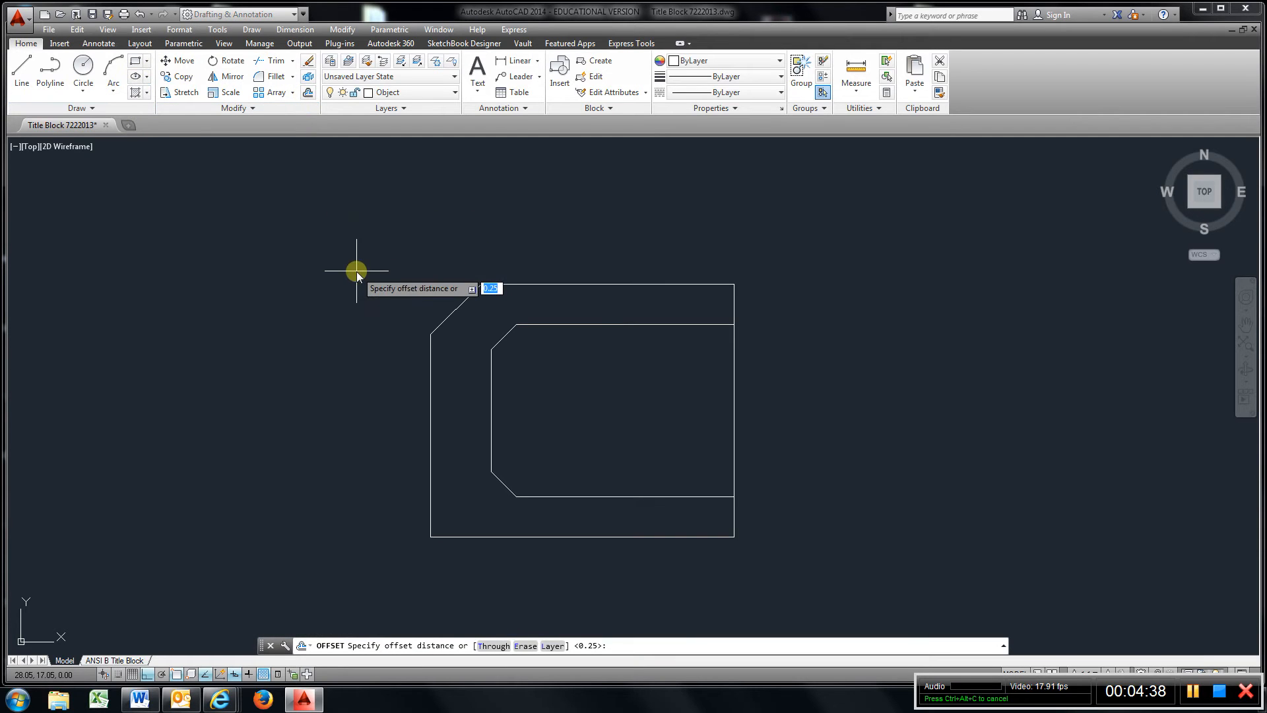
text(.25)
key(Return)
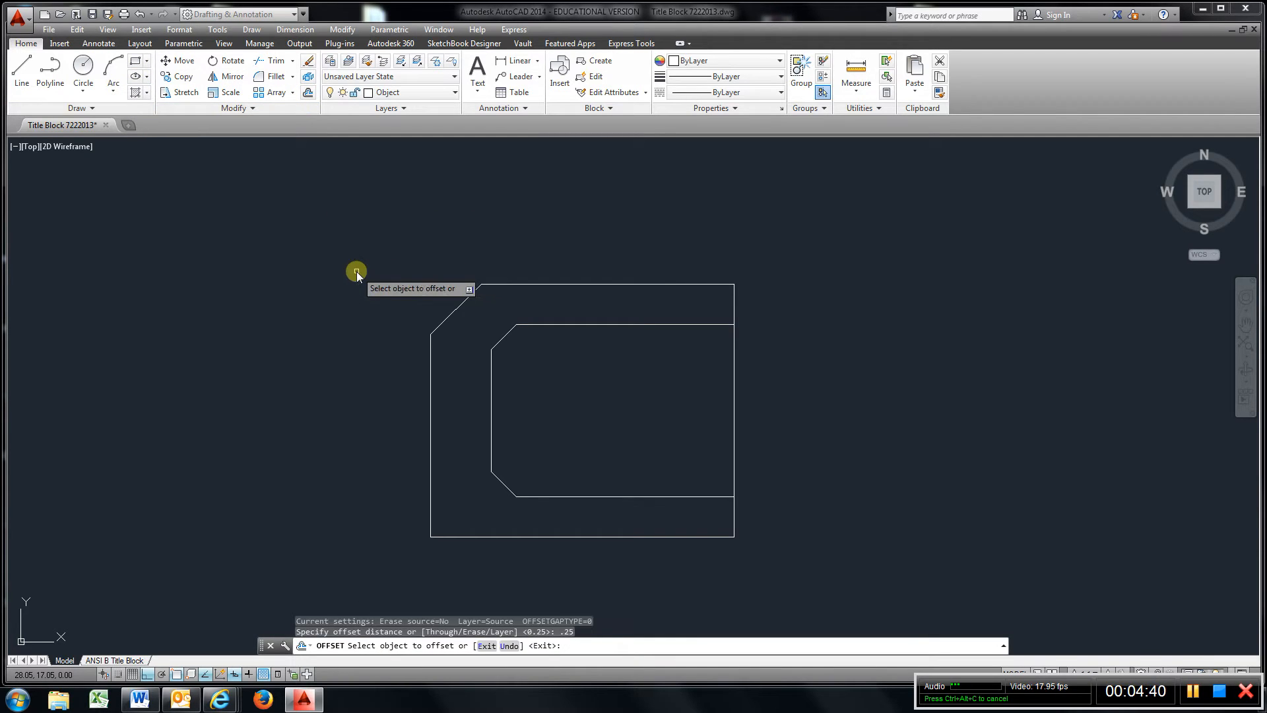
click(496, 540)
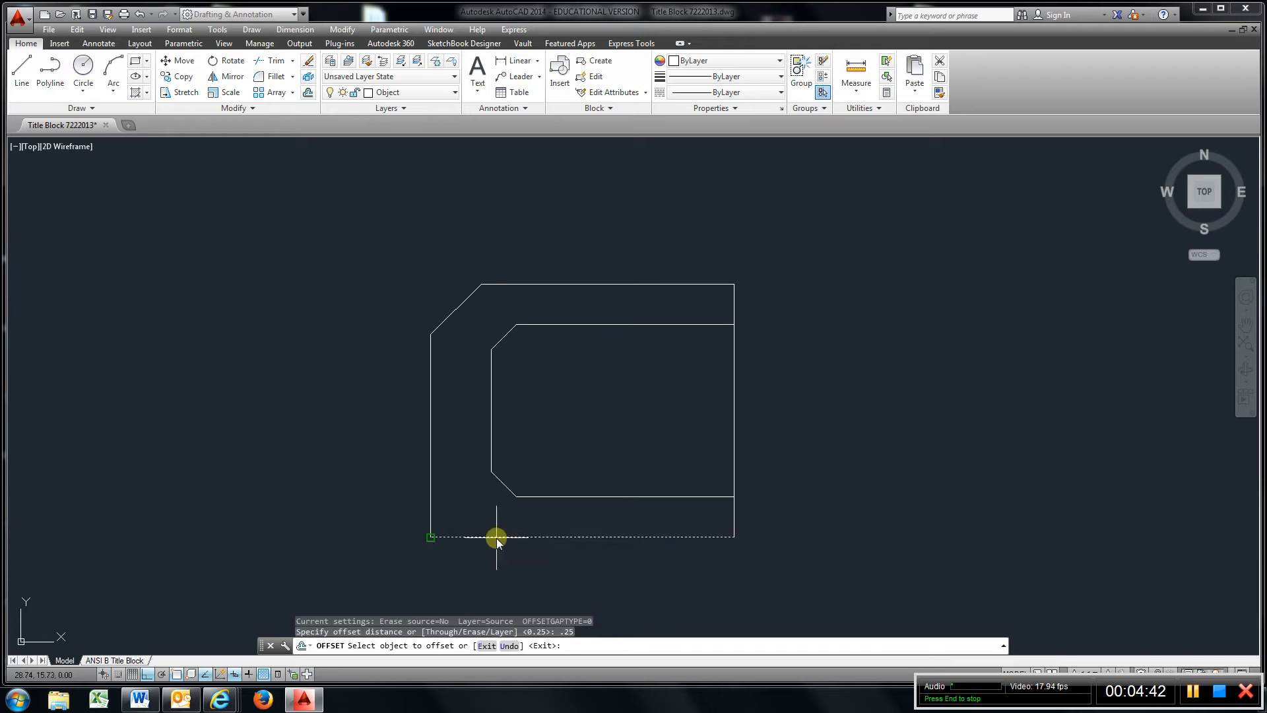
click(488, 510)
click(429, 506)
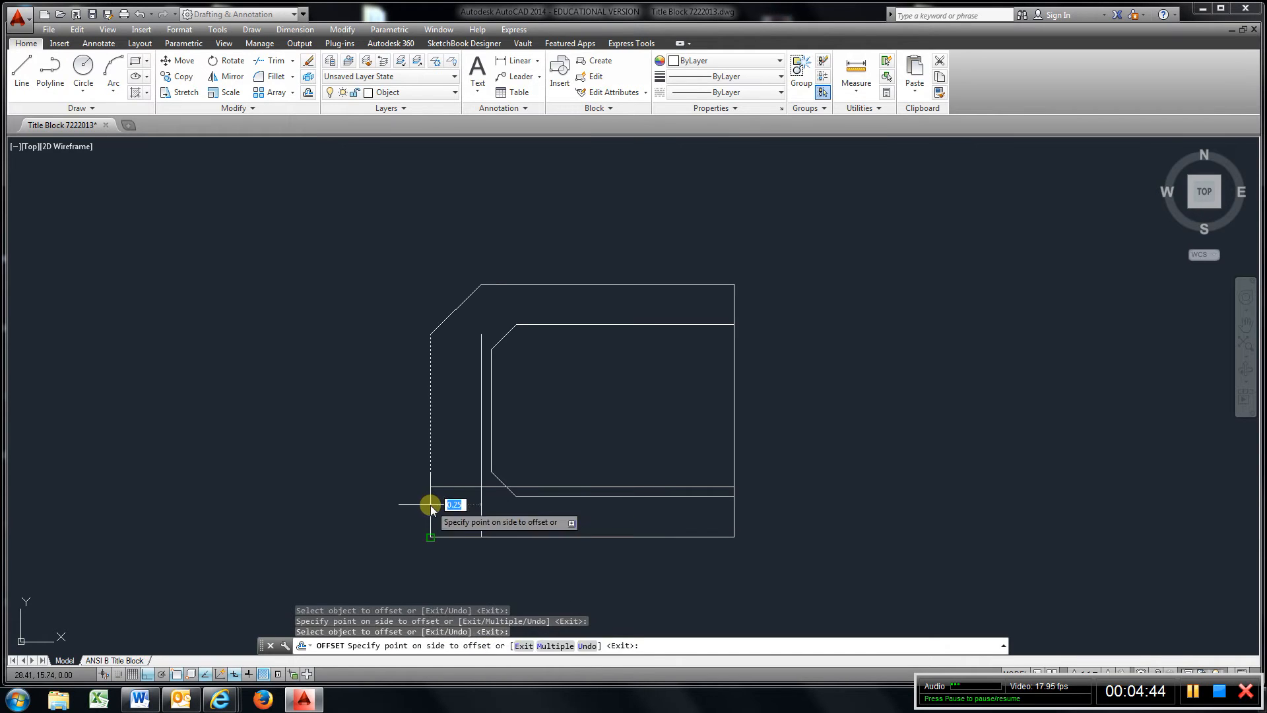
click(467, 510)
Draw a diagonal line across the outer lower-left corner between the outer ends of the two offset lines
click(21, 69)
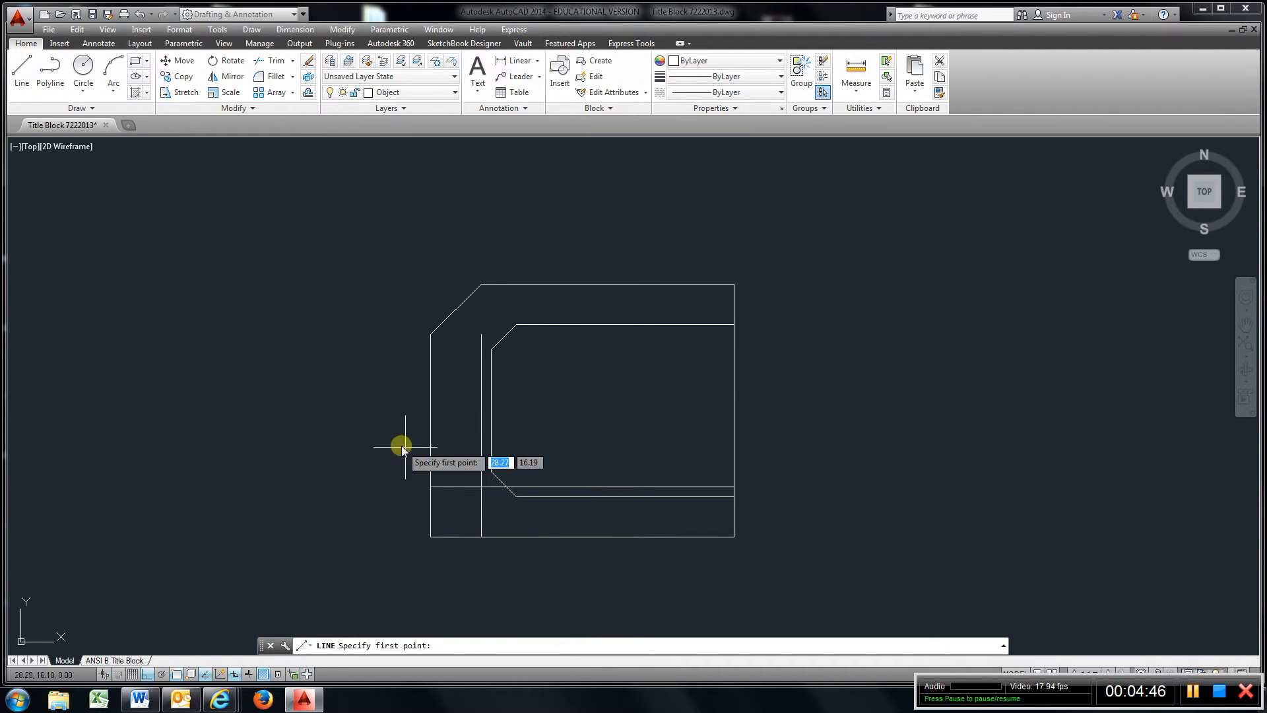
click(482, 511)
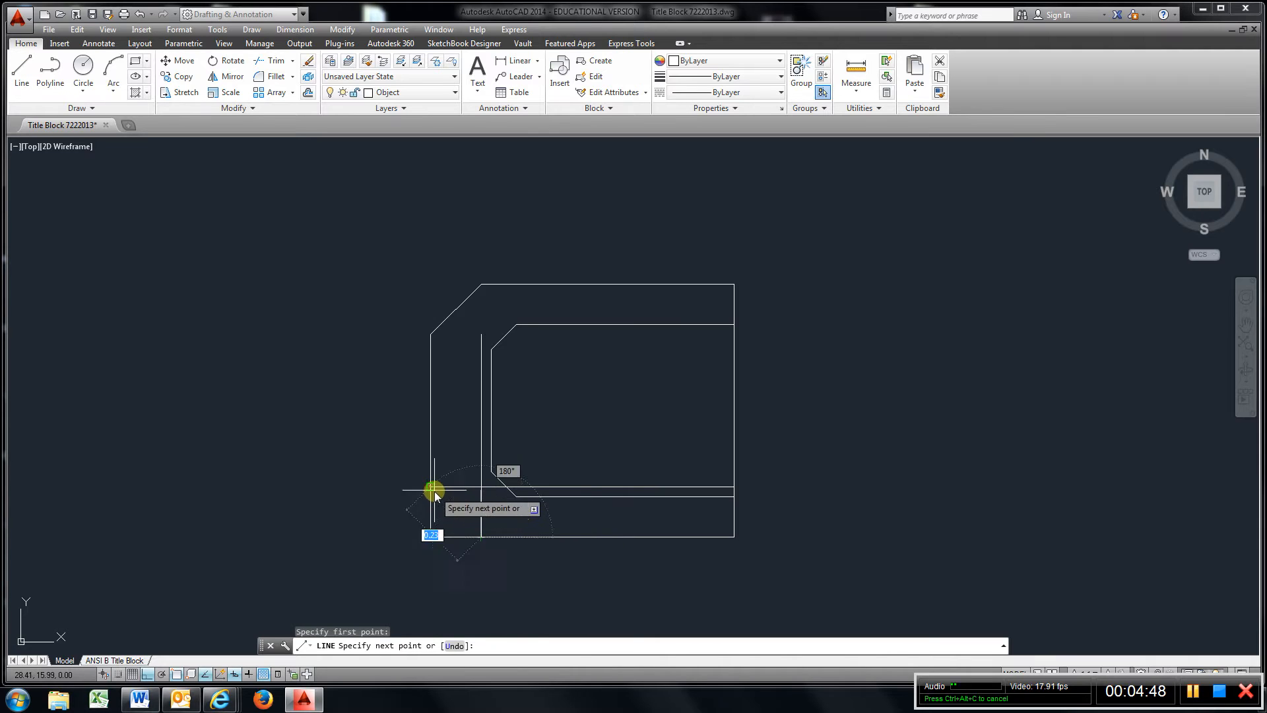
click(431, 488)
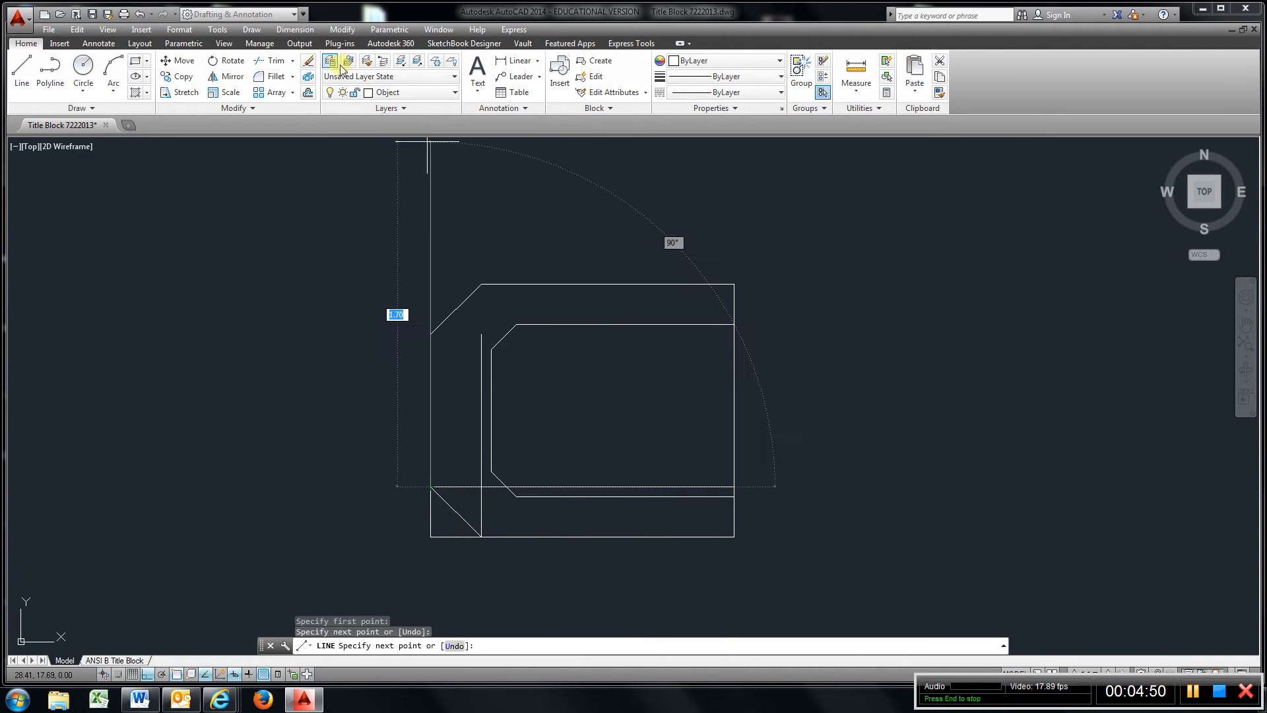
Trim the bottom and left edges outside the lower diagonal to cut off the outer lower-left corner
click(272, 61)
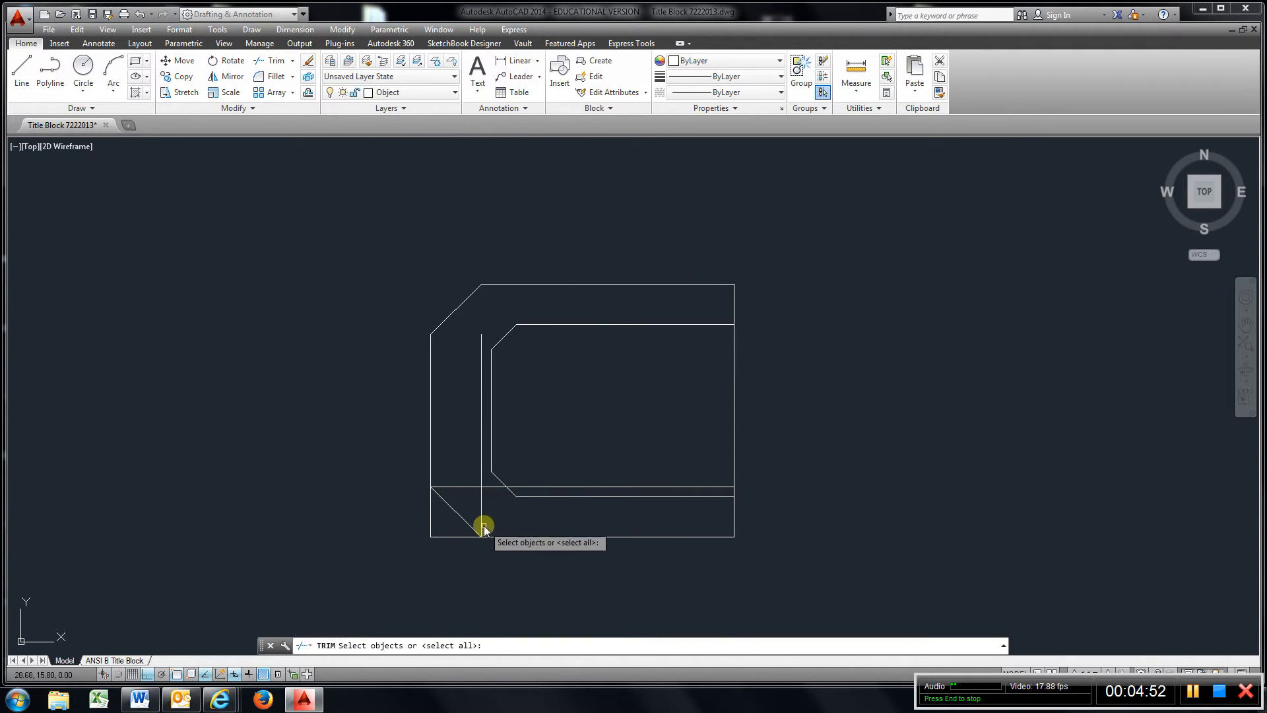
click(463, 522)
key(Return)
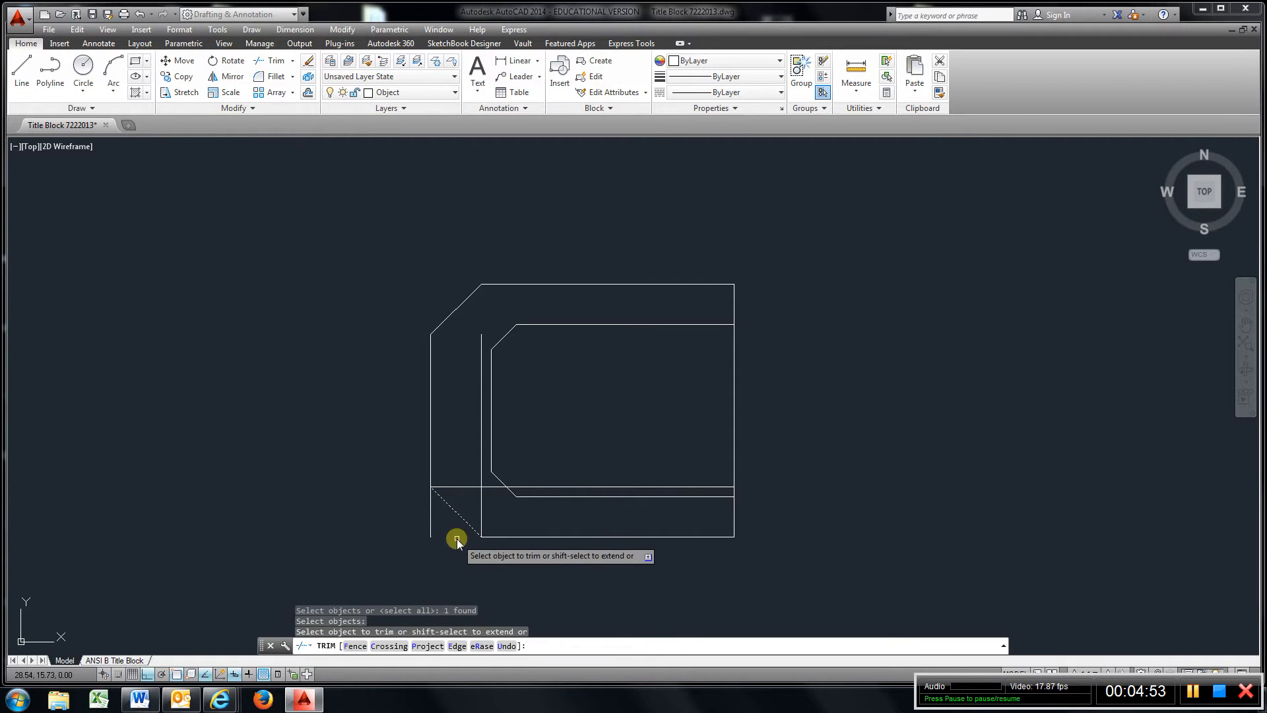
click(430, 529)
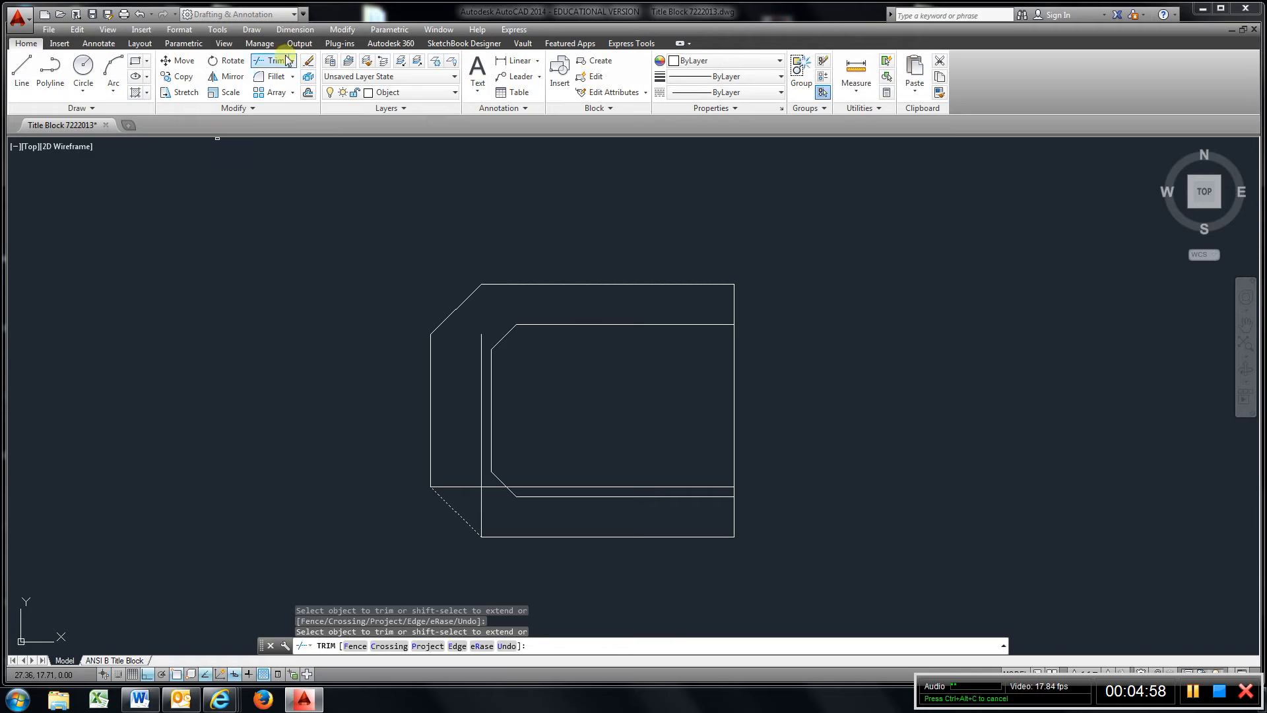
Erase the vertical and horizontal offset lines used for the lower-left corner
click(309, 61)
click(482, 470)
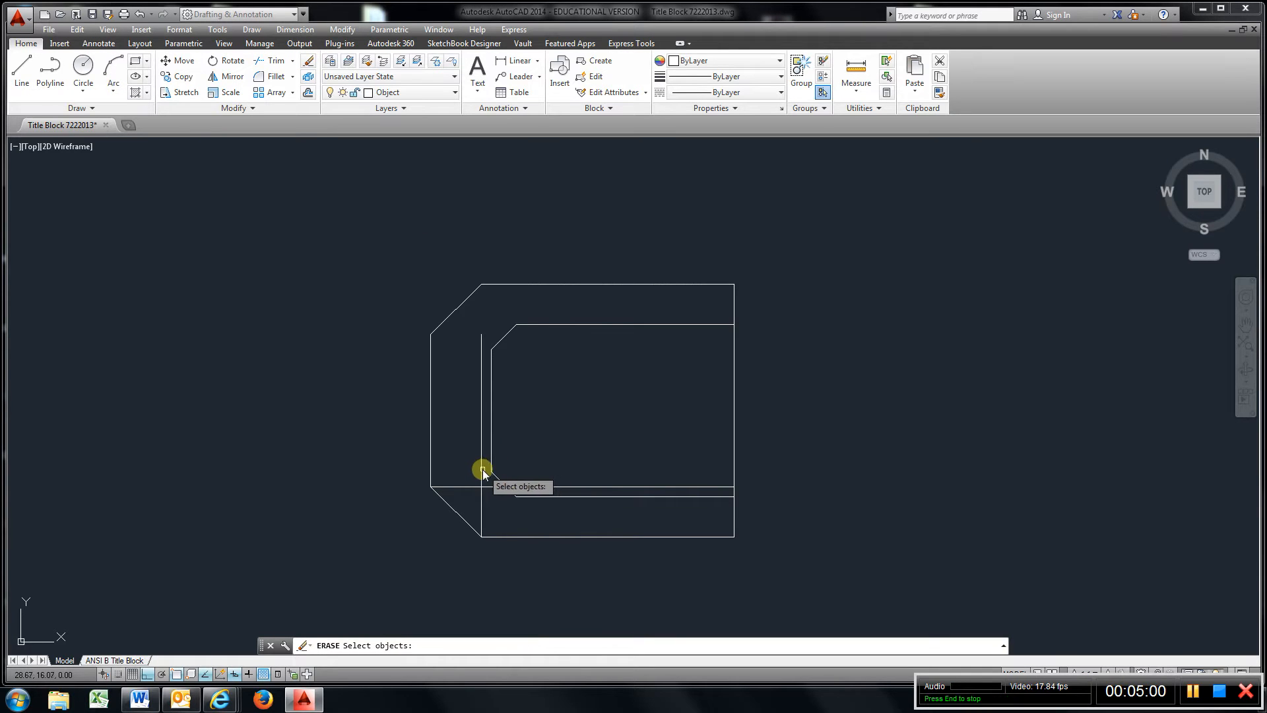
click(473, 486)
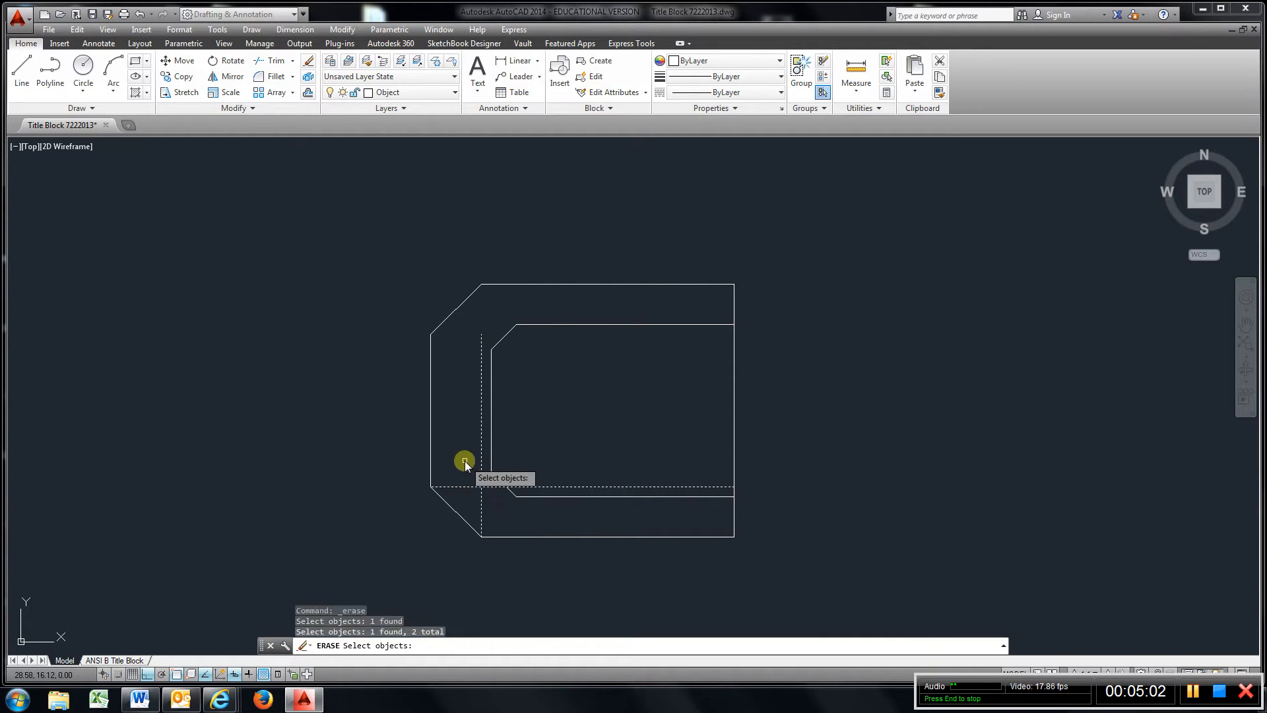
key(Return)
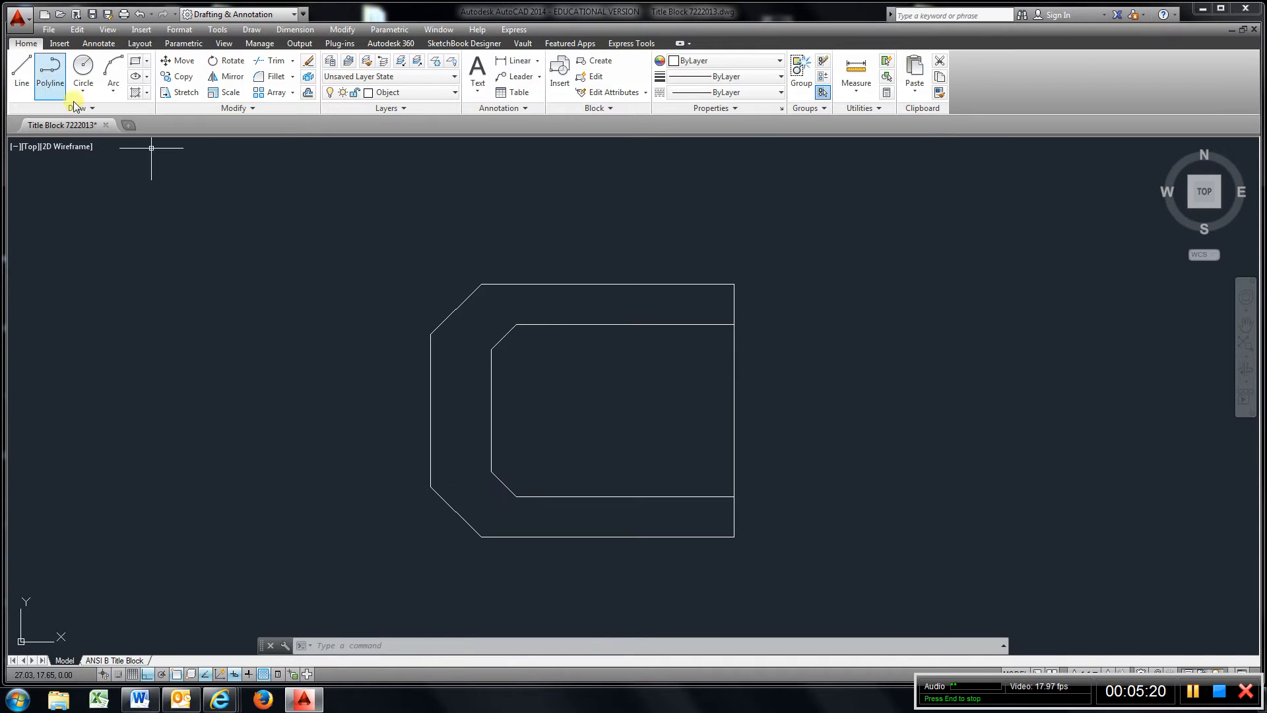
Offset the outer profile's left vertical edge 1.25 to the right, into the shape
click(307, 93)
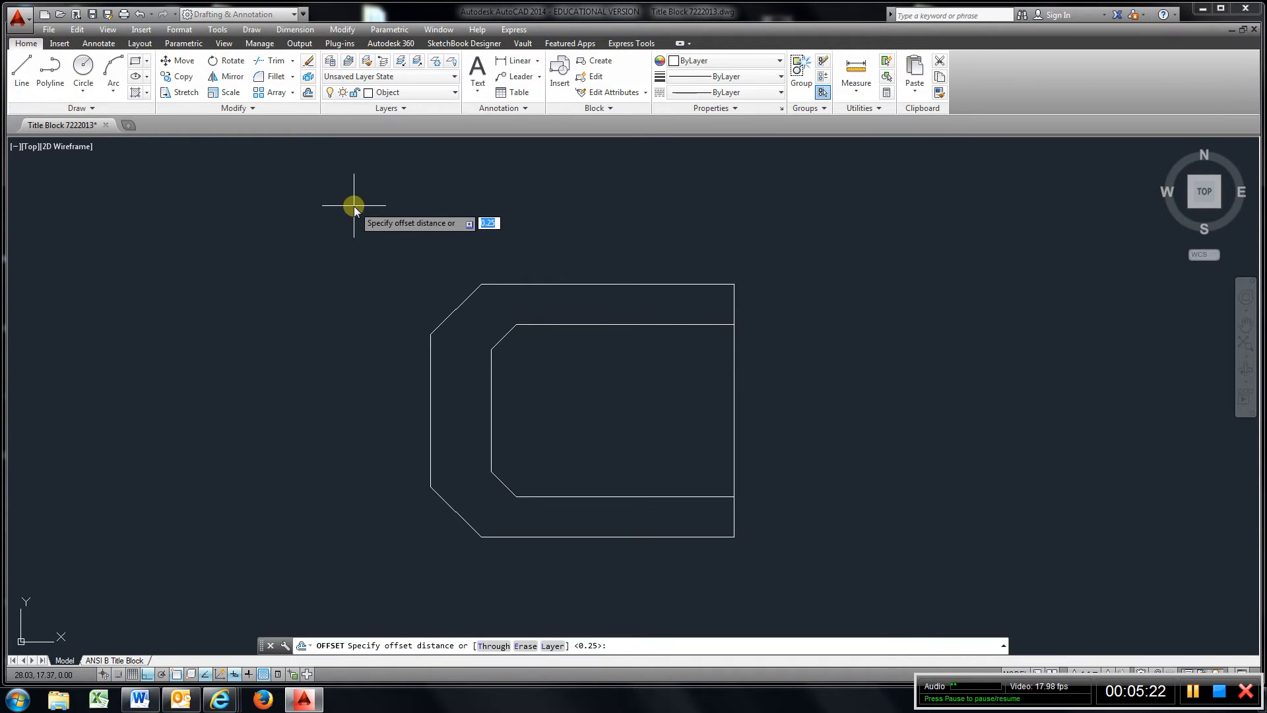
text(1.25)
key(Return)
click(432, 396)
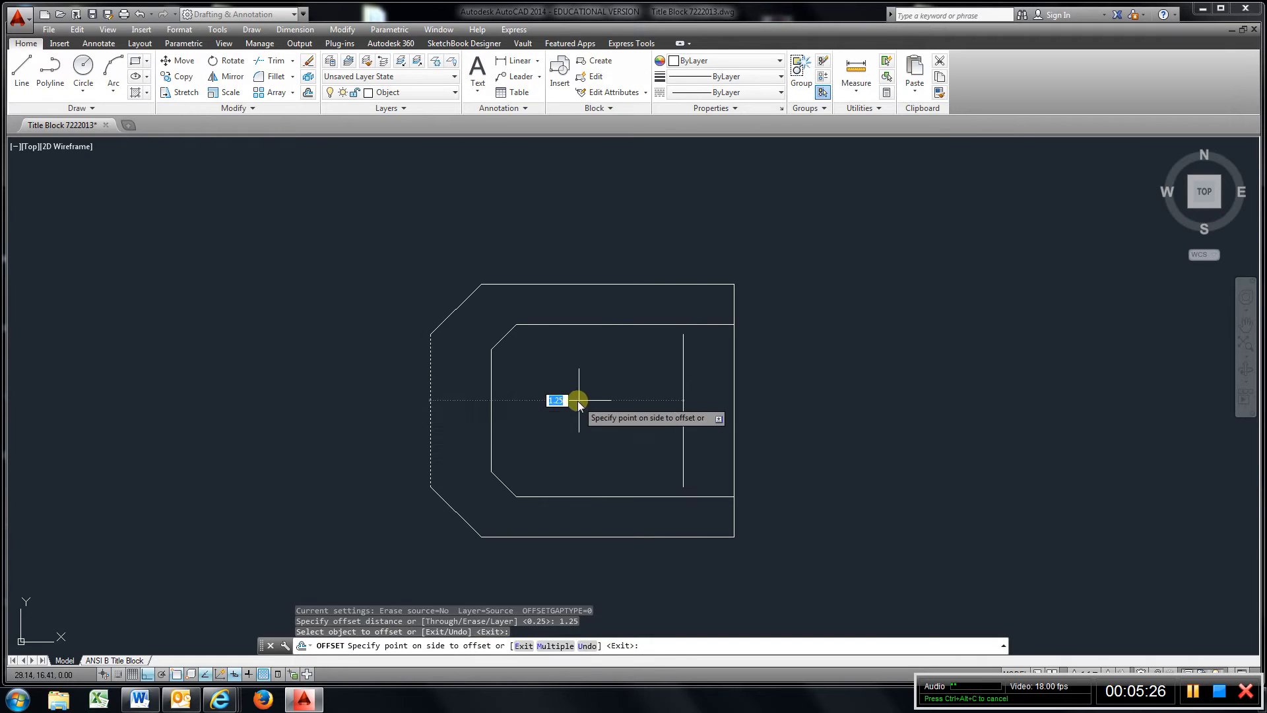
click(578, 400)
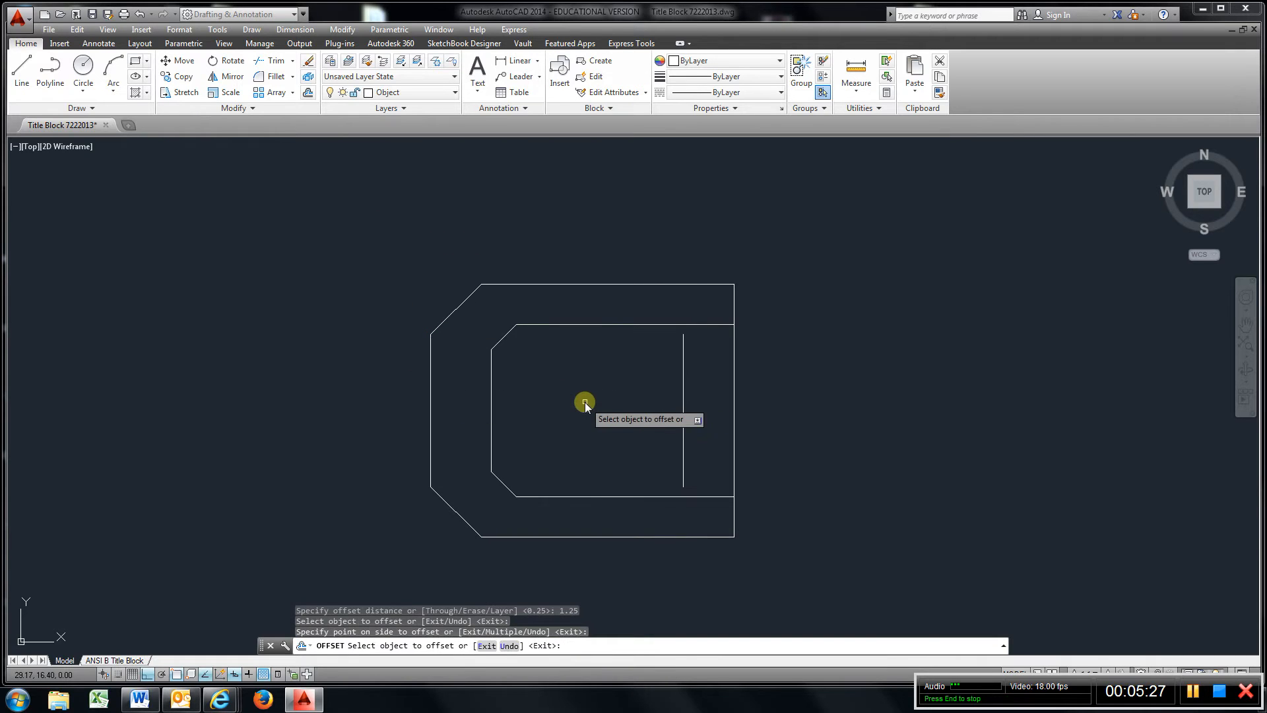
Extend both ends of the 1.25 offset vertical line to the outer profile's top and bottom edges
click(293, 61)
click(273, 86)
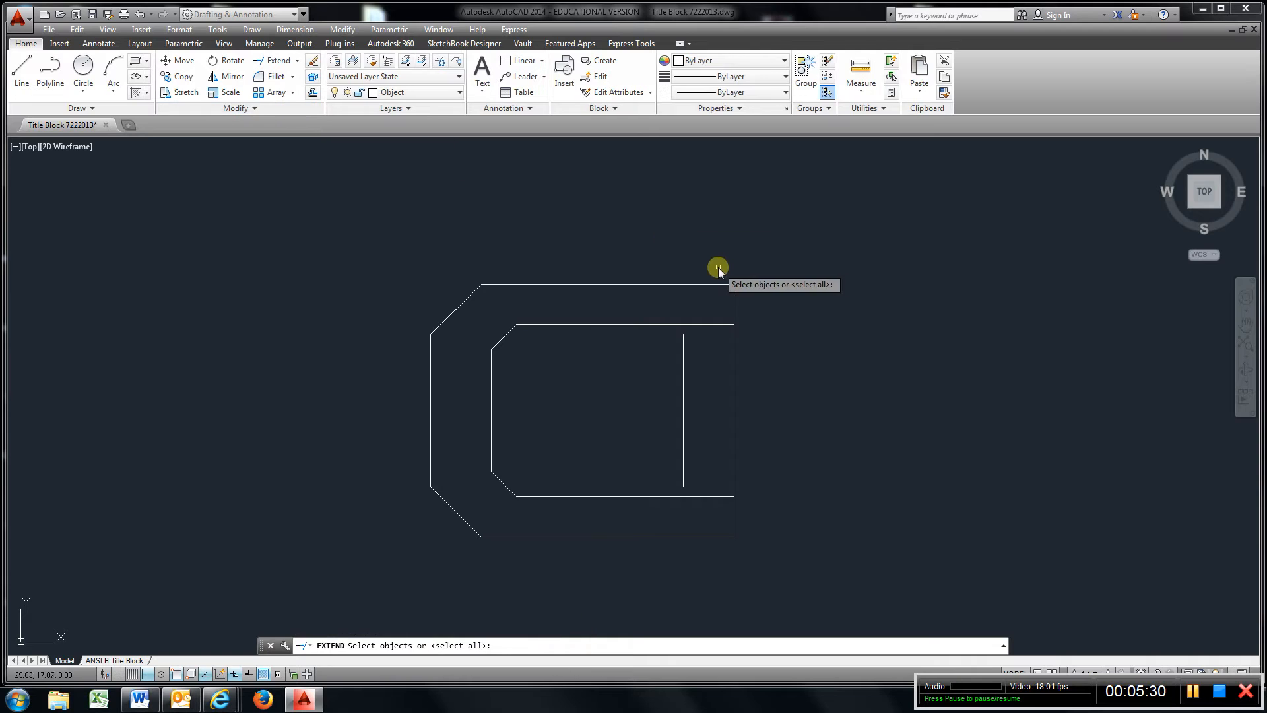
click(687, 285)
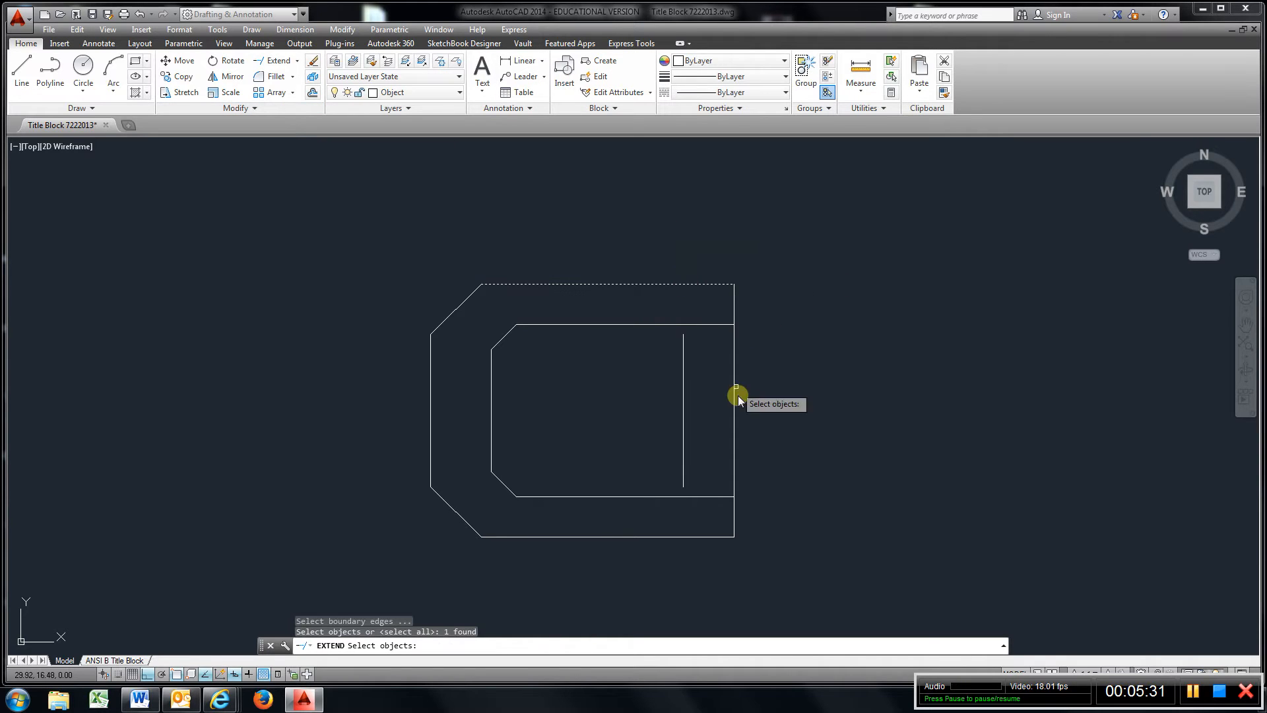
click(701, 536)
key(Return)
click(683, 482)
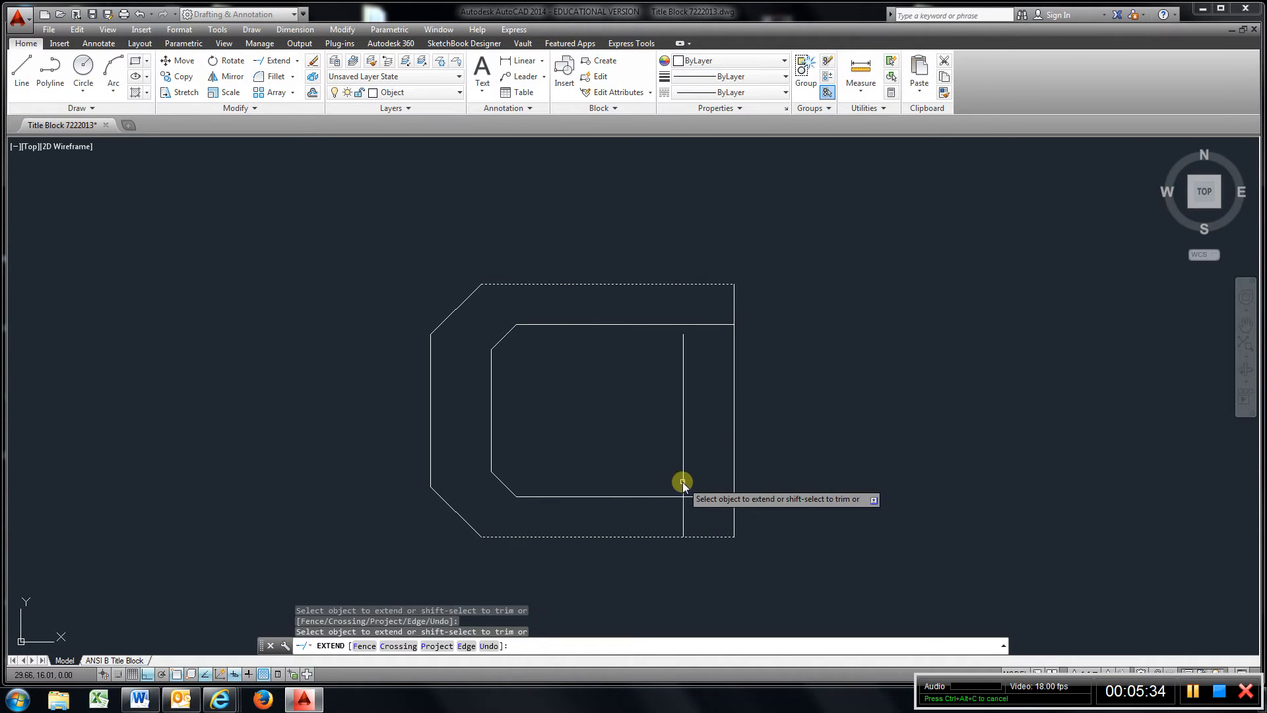
click(683, 353)
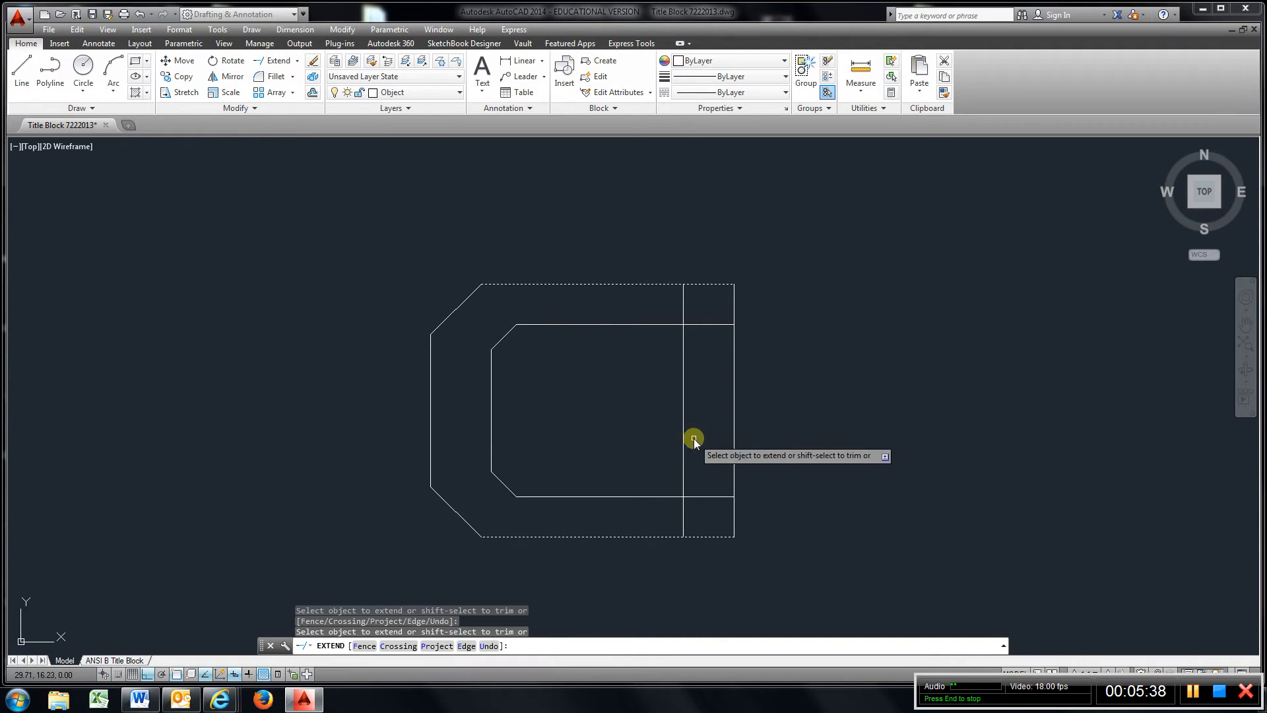
Trim the outer profile's bottom and top edges to the right of the extended vertical line
click(297, 60)
click(293, 86)
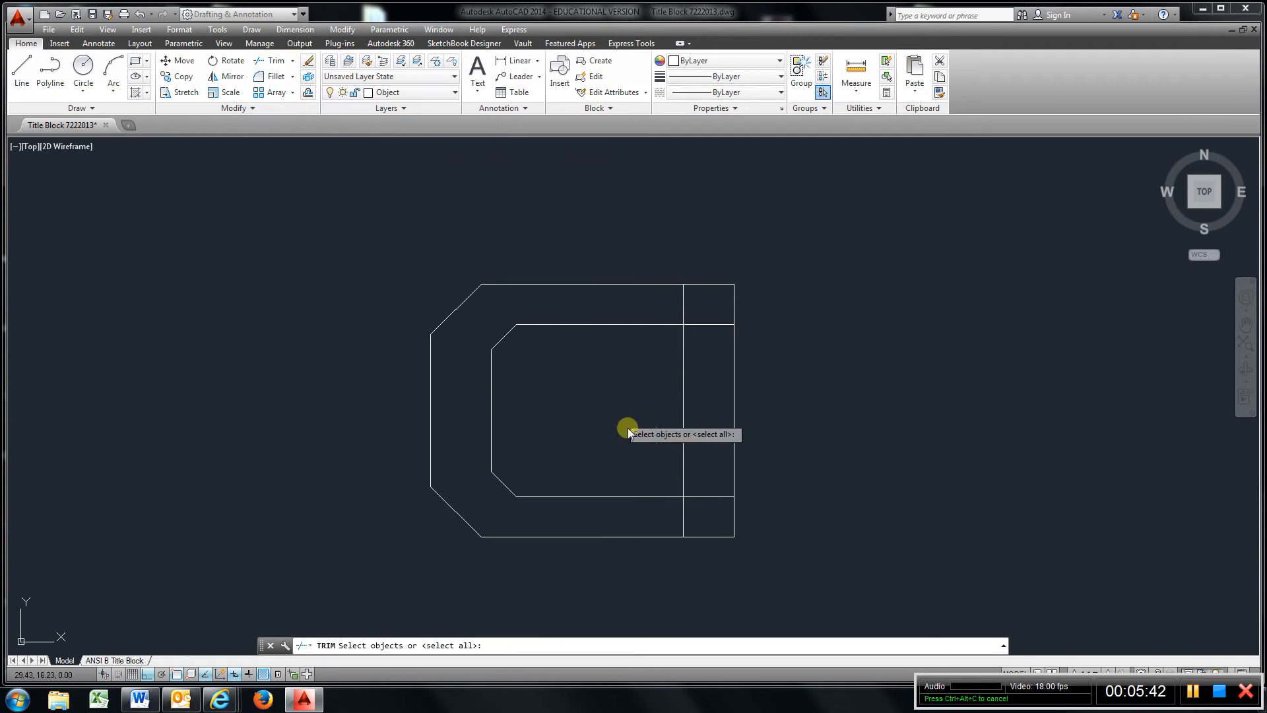
click(683, 510)
key(Return)
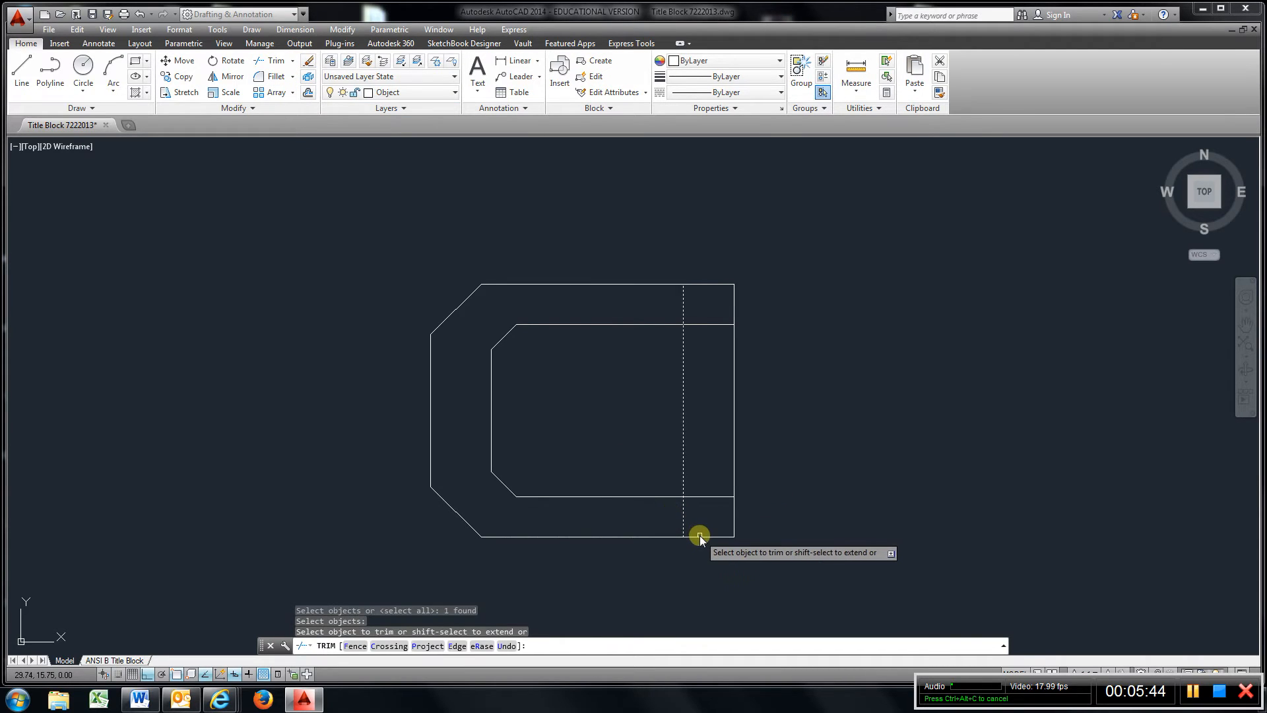
click(697, 535)
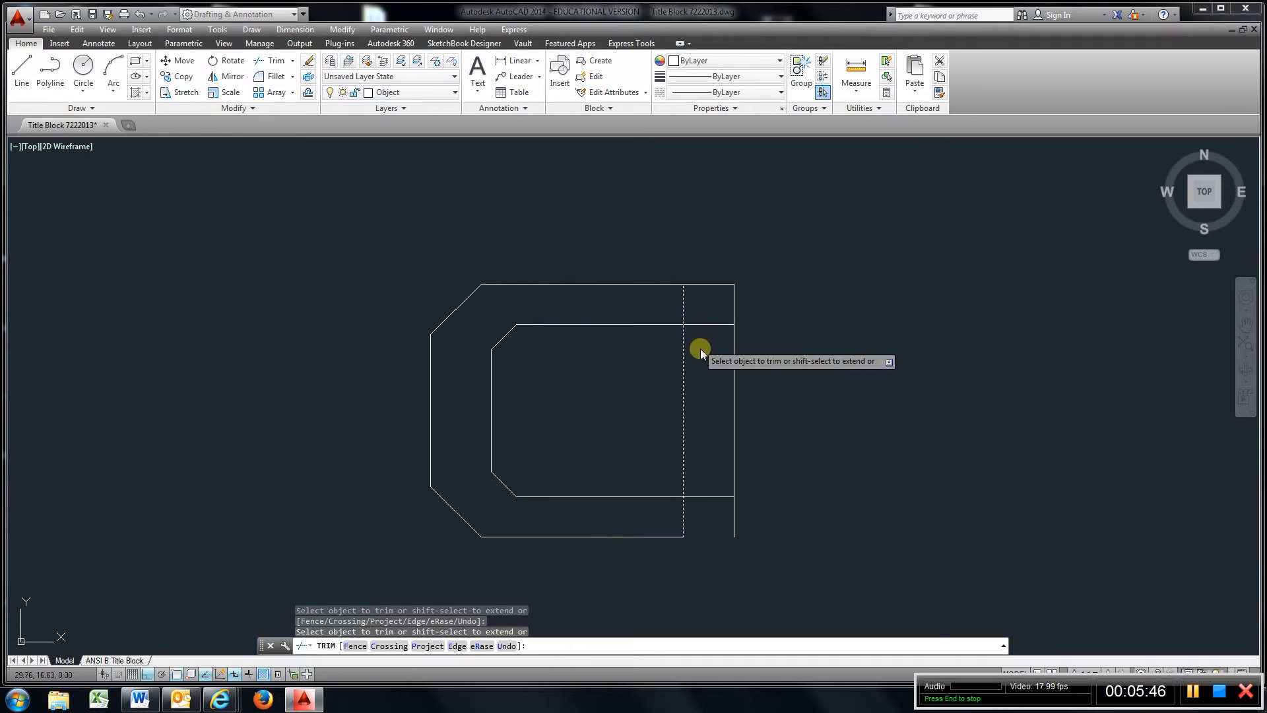
click(709, 284)
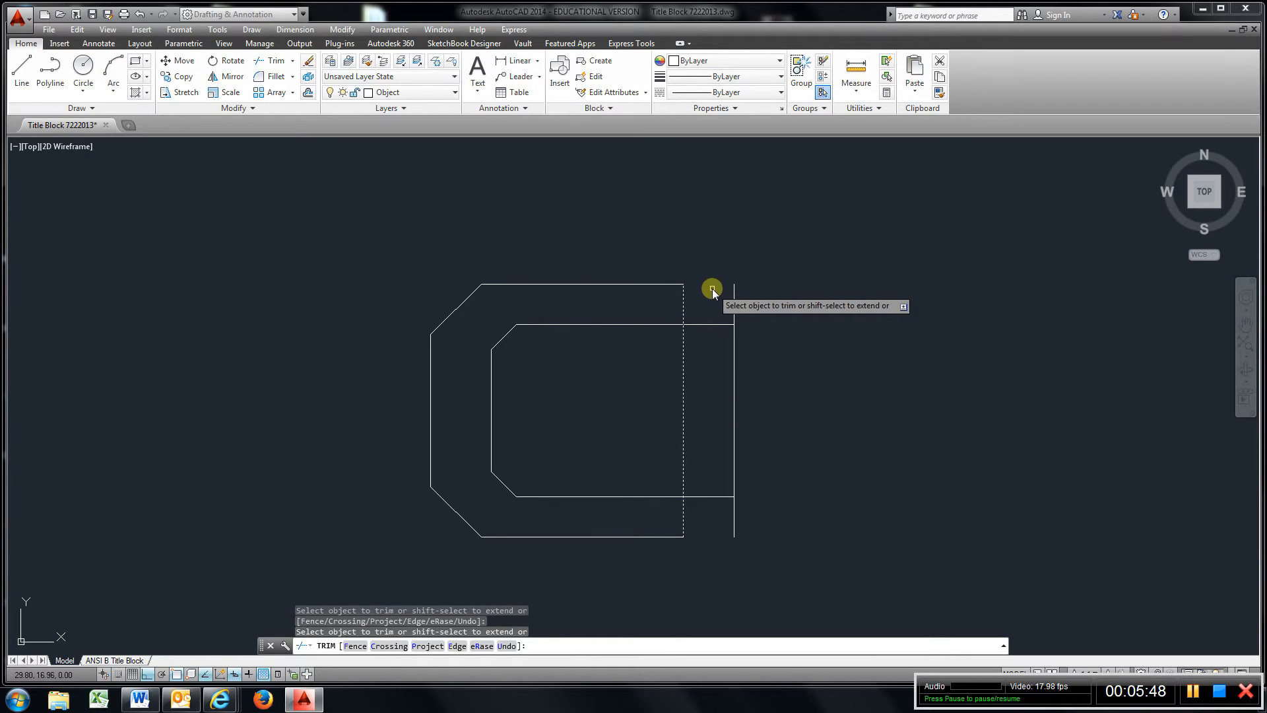
Draw an angled line with Ortho off from the 1.25 vertical line's lower end, up and right at about 45 degrees, past the right edge
click(22, 70)
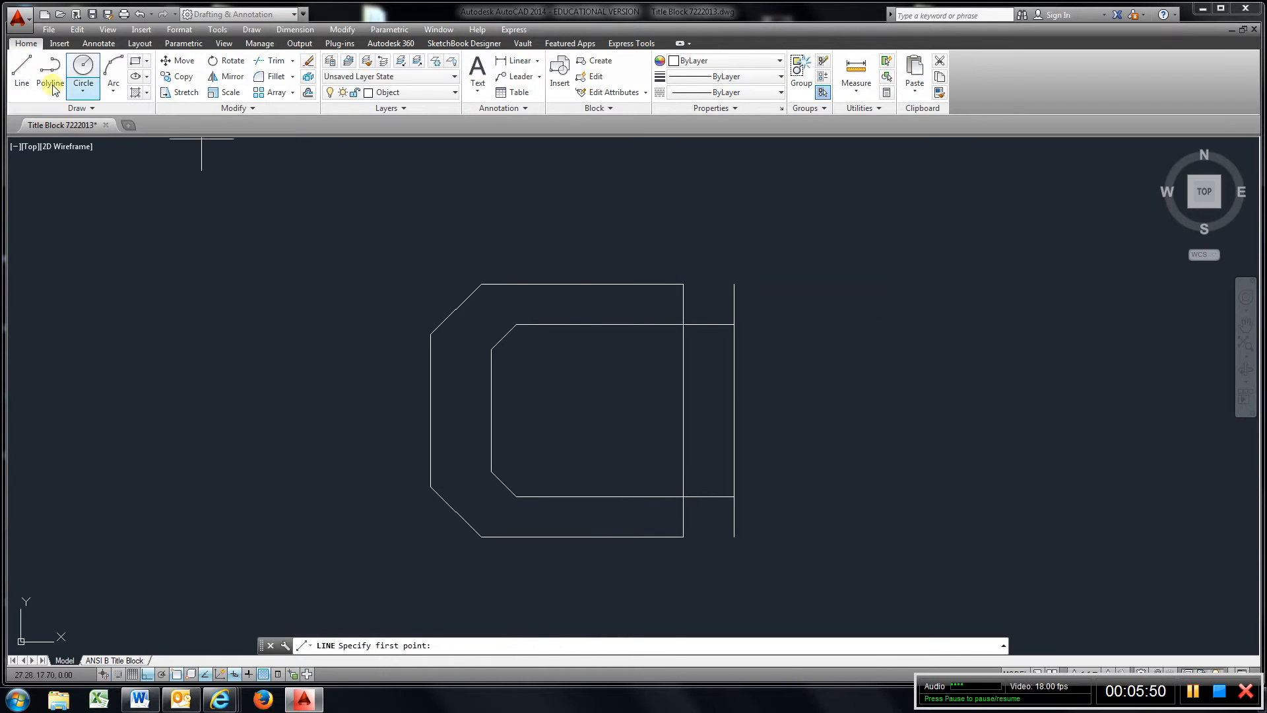
click(683, 536)
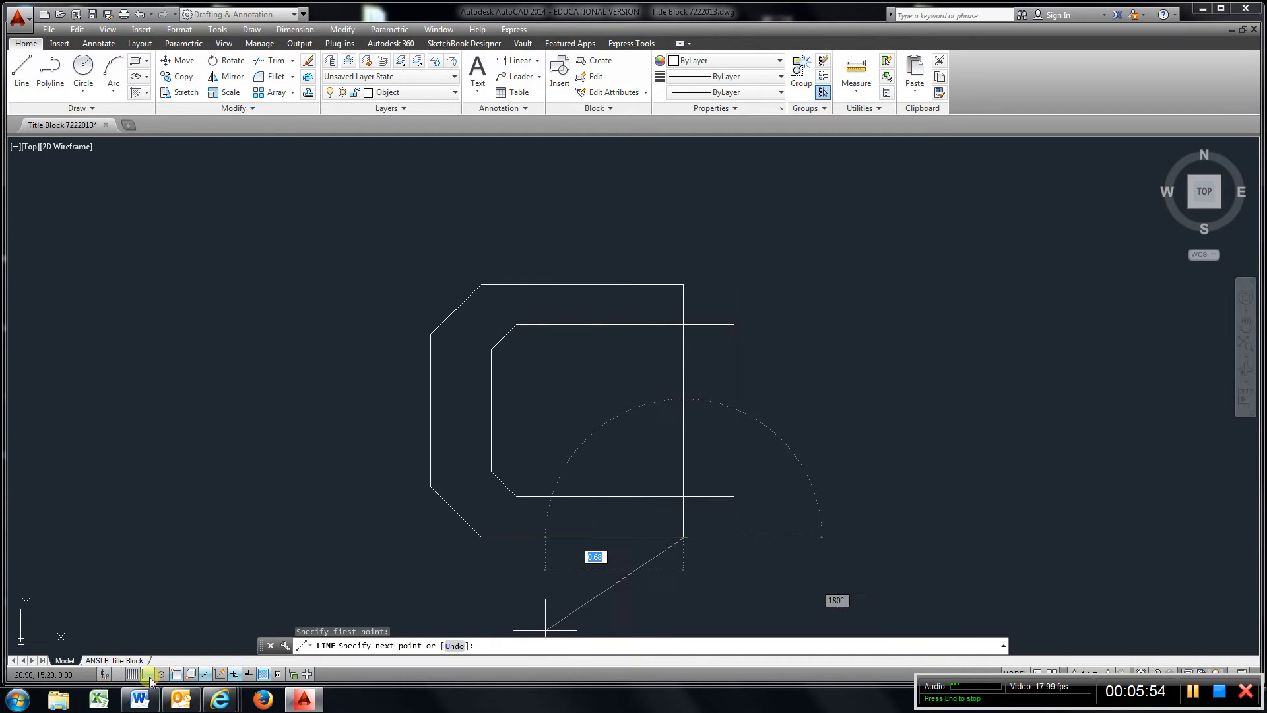
click(147, 674)
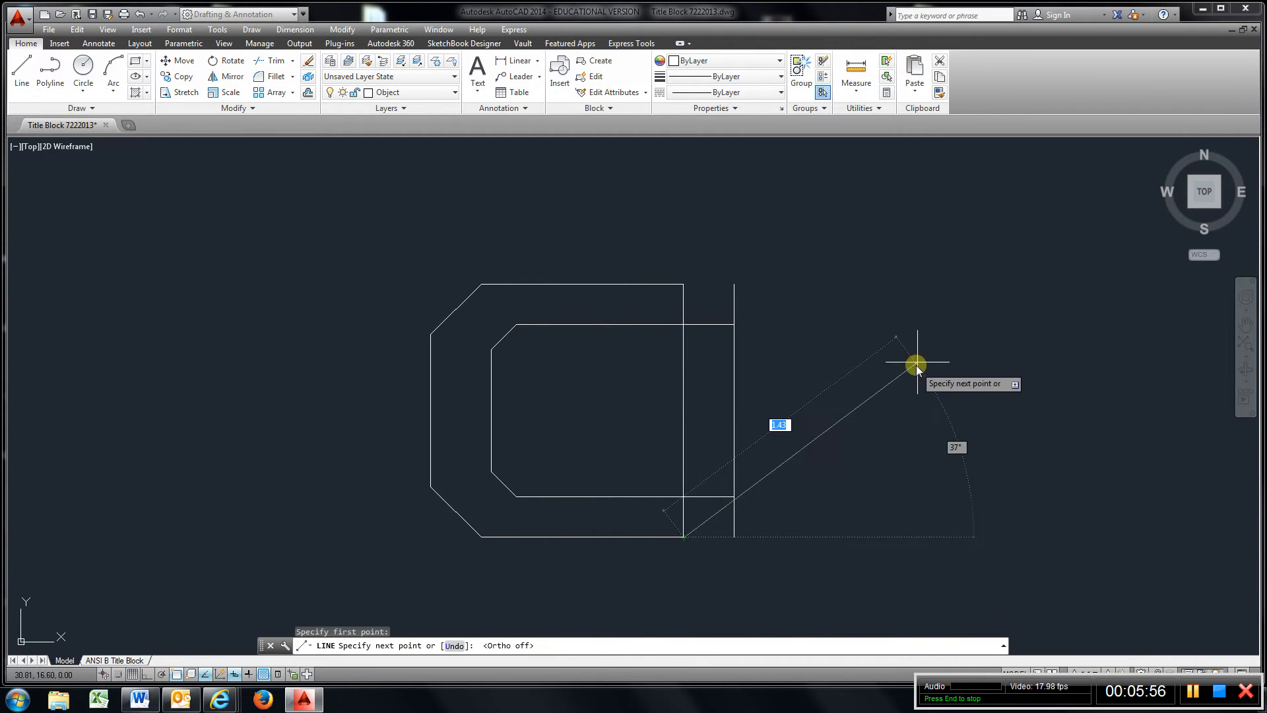
click(943, 278)
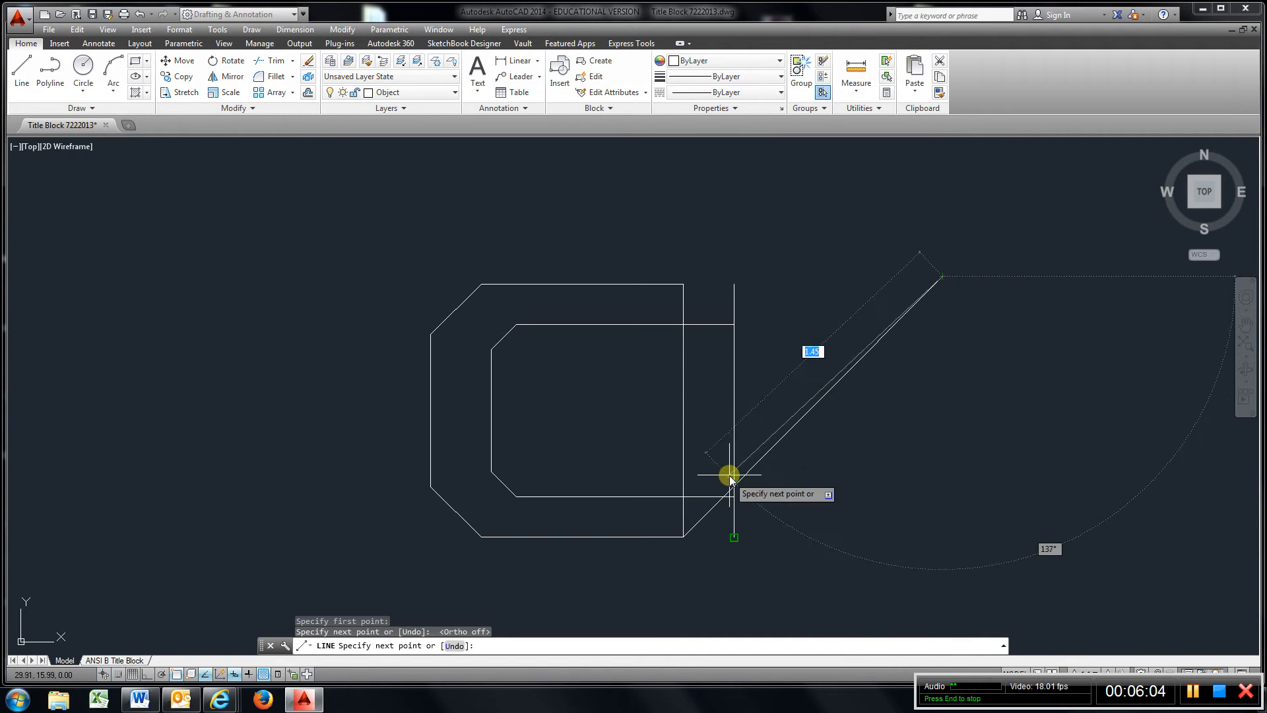
key(Escape)
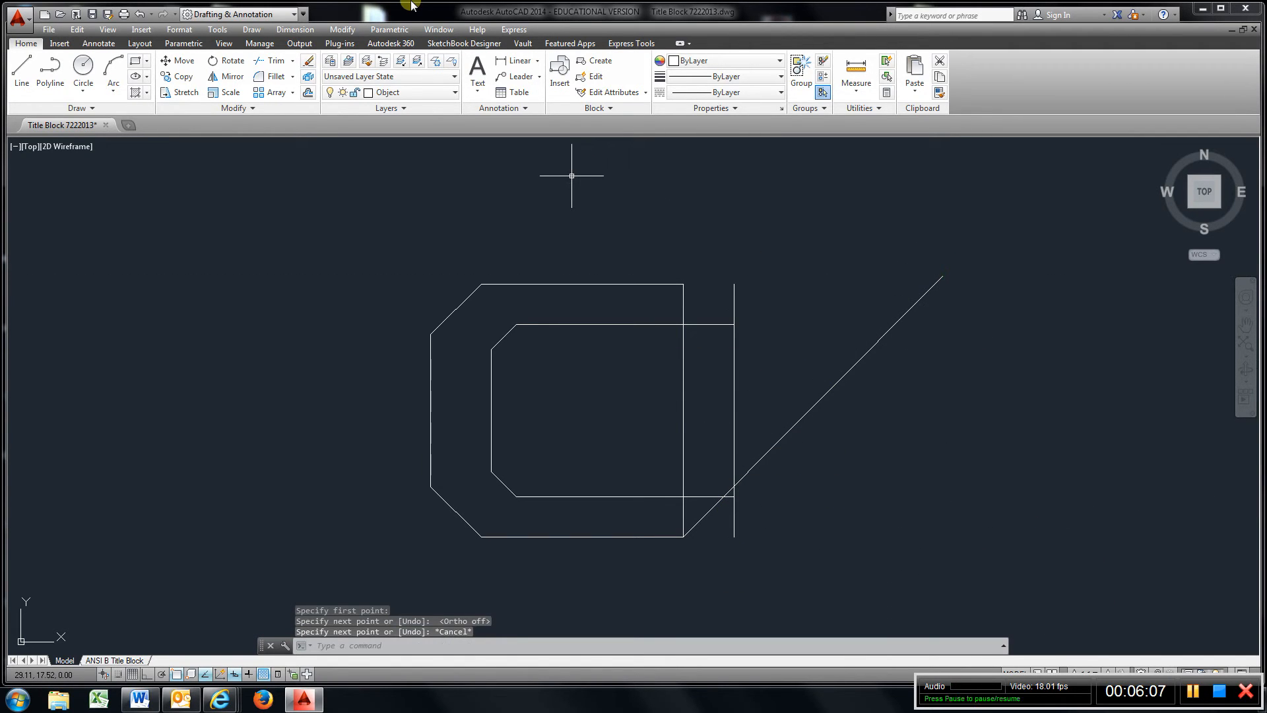
Trim the lower angled line where it runs beyond the outer profile's right vertical edge
click(285, 60)
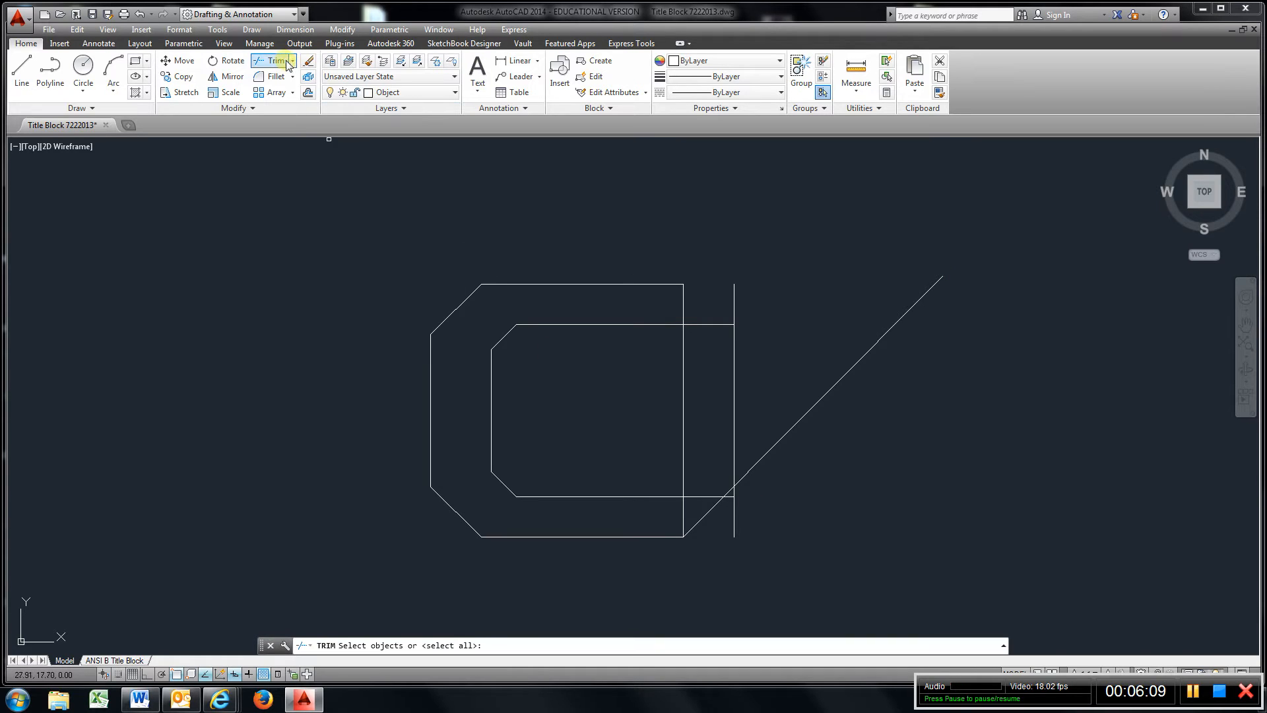
click(736, 517)
key(Return)
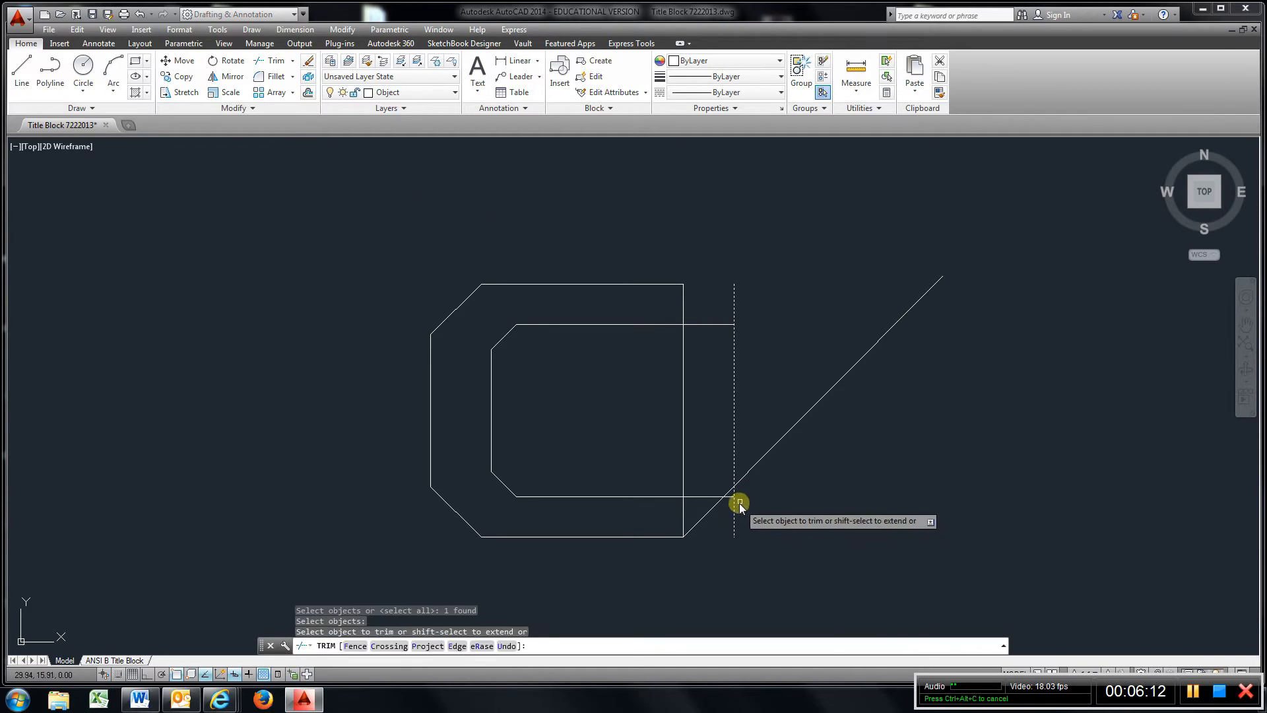
click(741, 480)
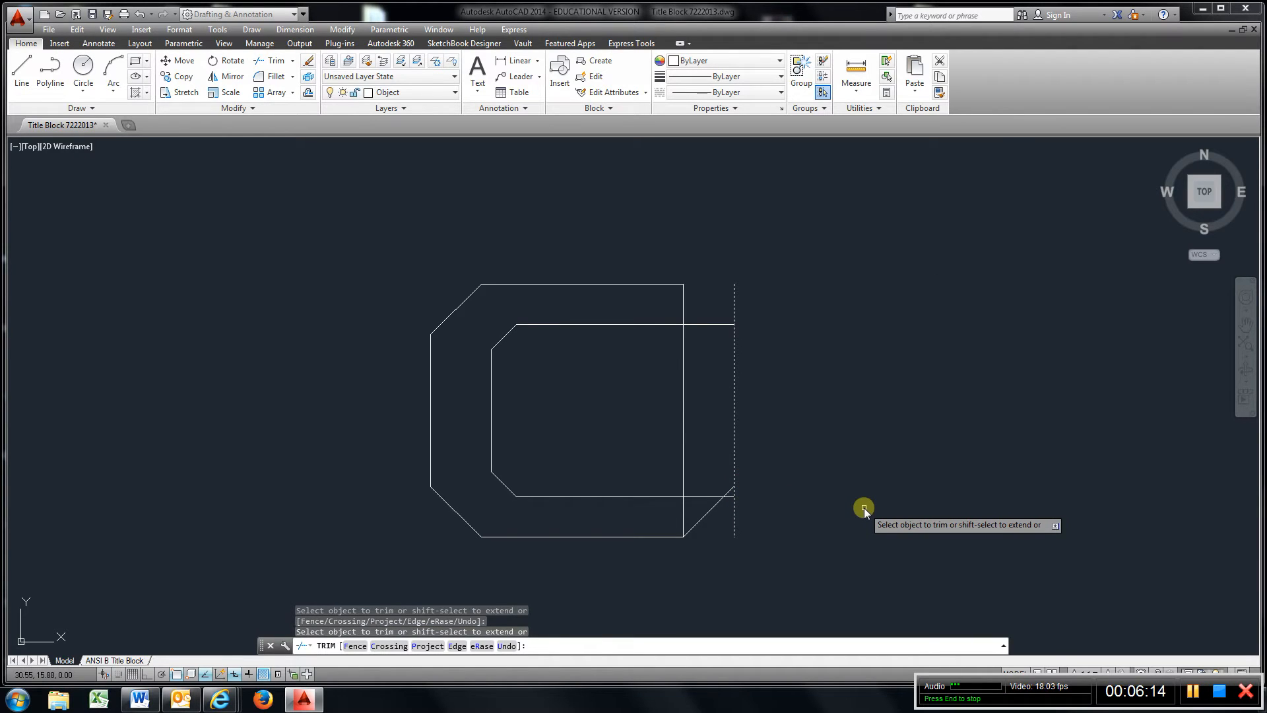
Trim the outer profile's right vertical edge below the lower angled line
scroll(722, 518, up, 4)
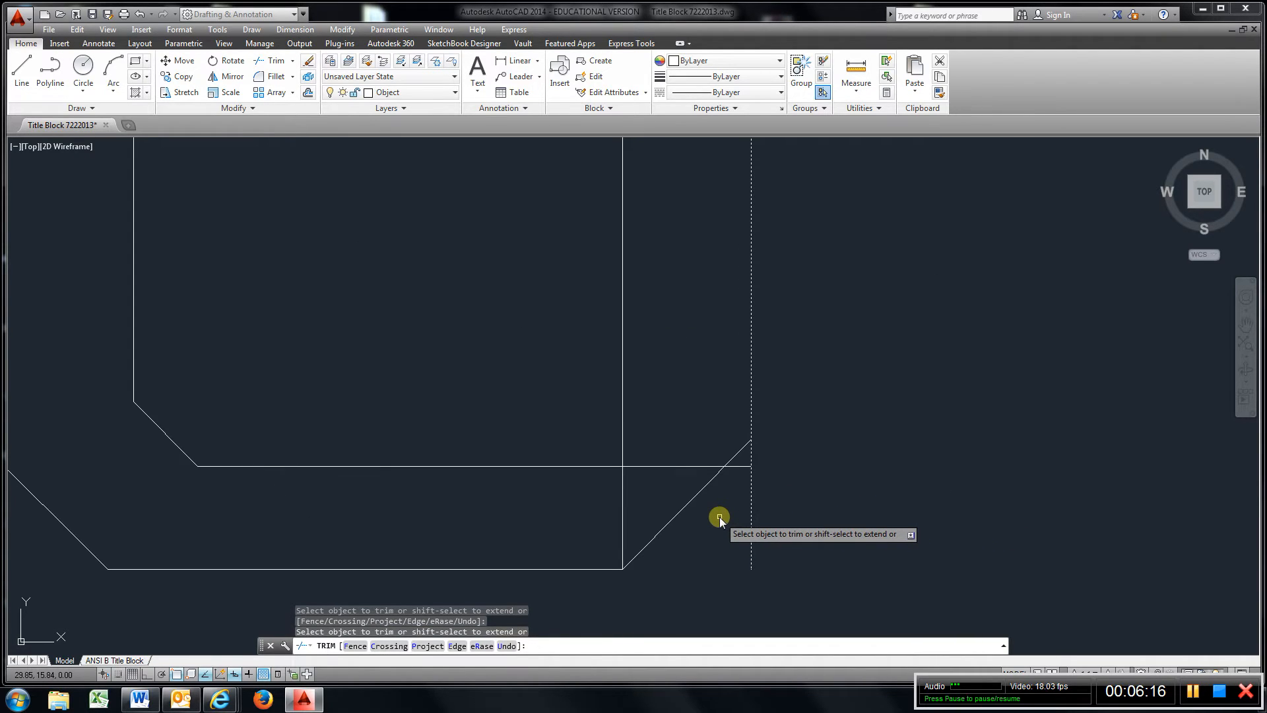
scroll(719, 518, down, 2)
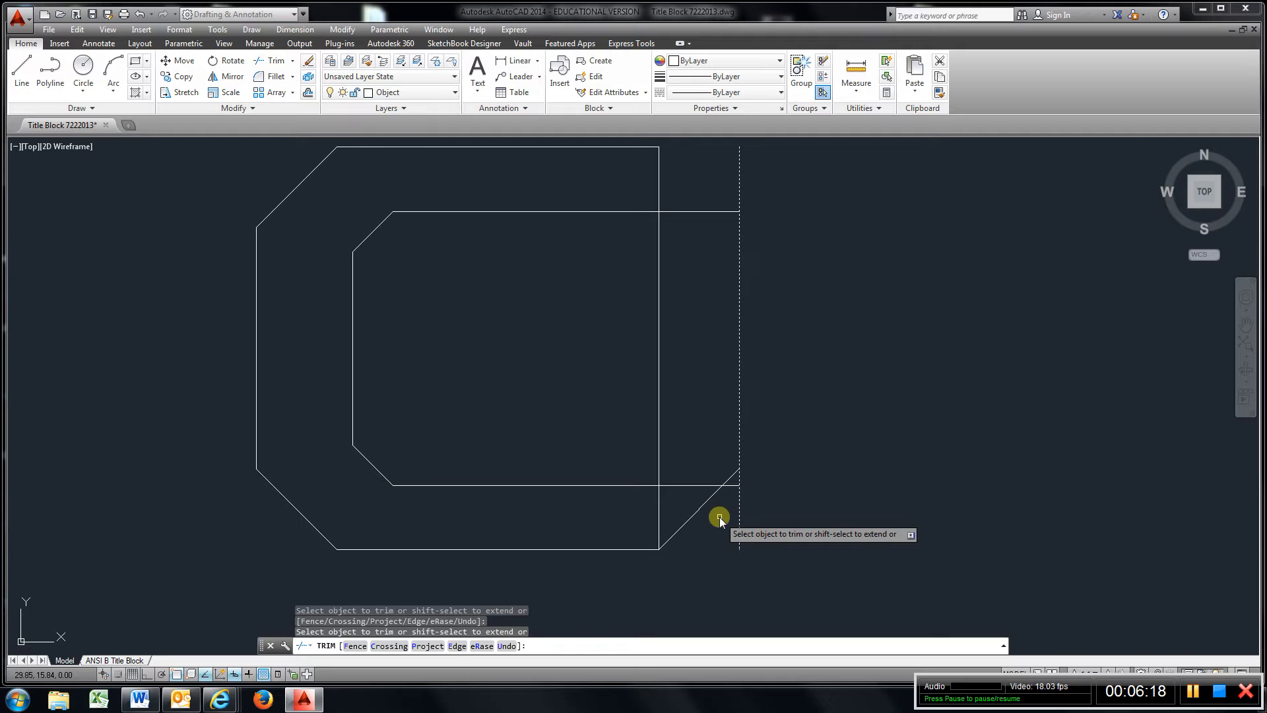
click(287, 62)
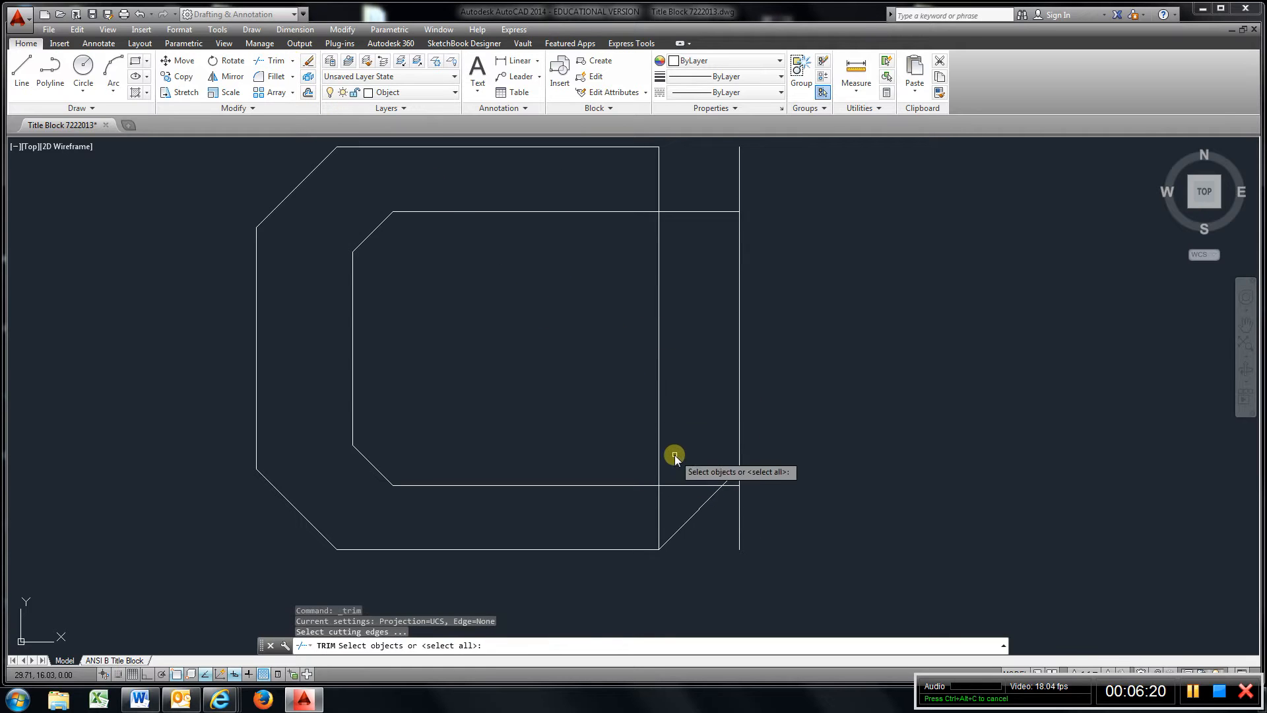
click(731, 478)
key(Return)
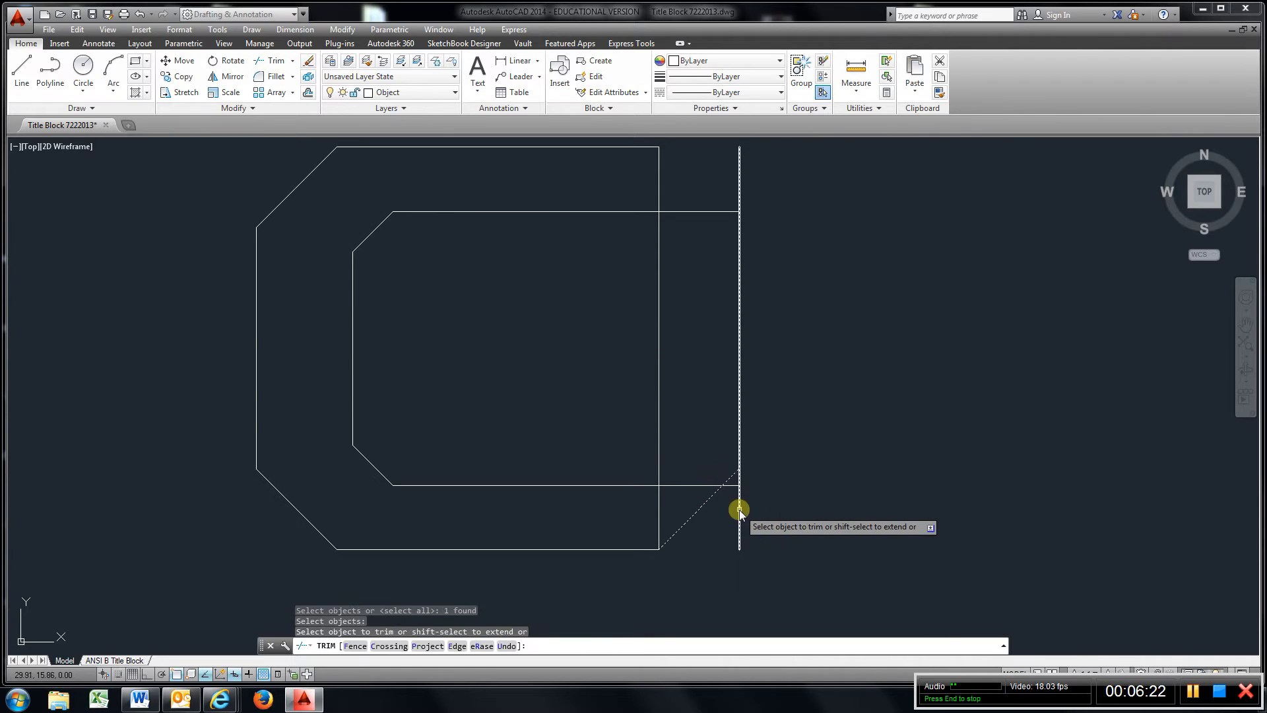
click(739, 507)
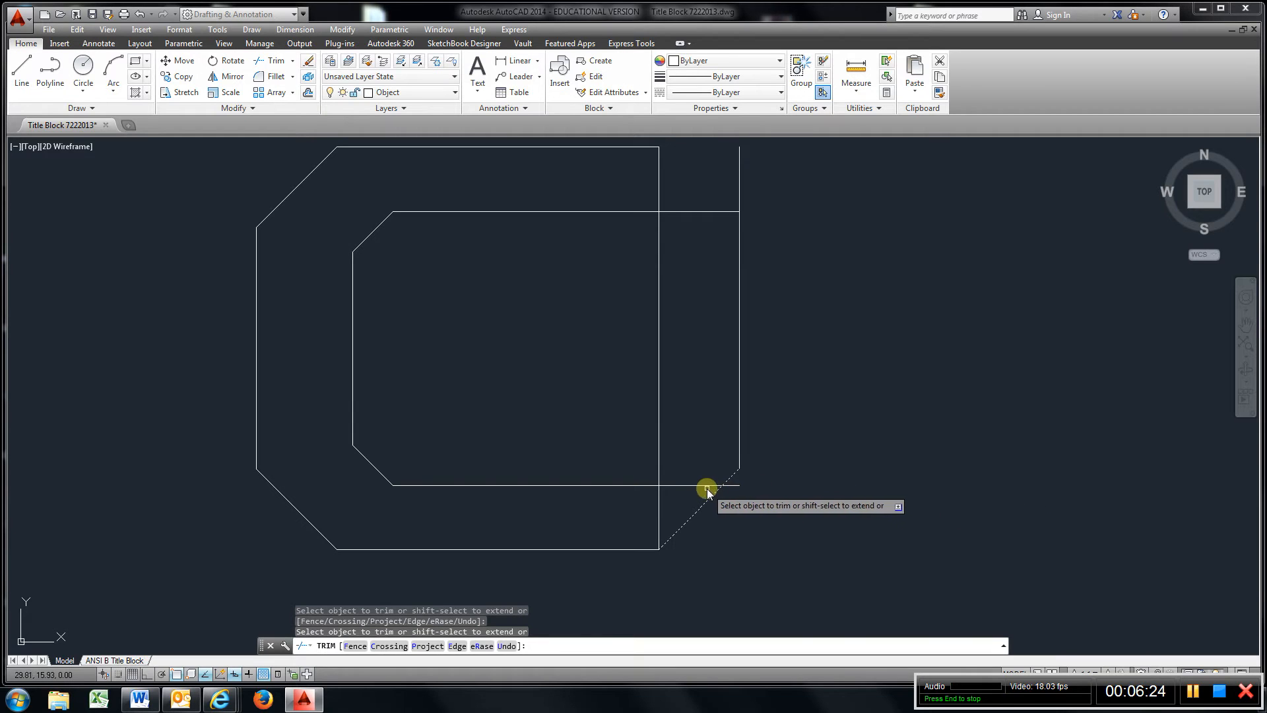
Trim the inner profile's bottom edge to the right of the 1.25 vertical line
click(291, 60)
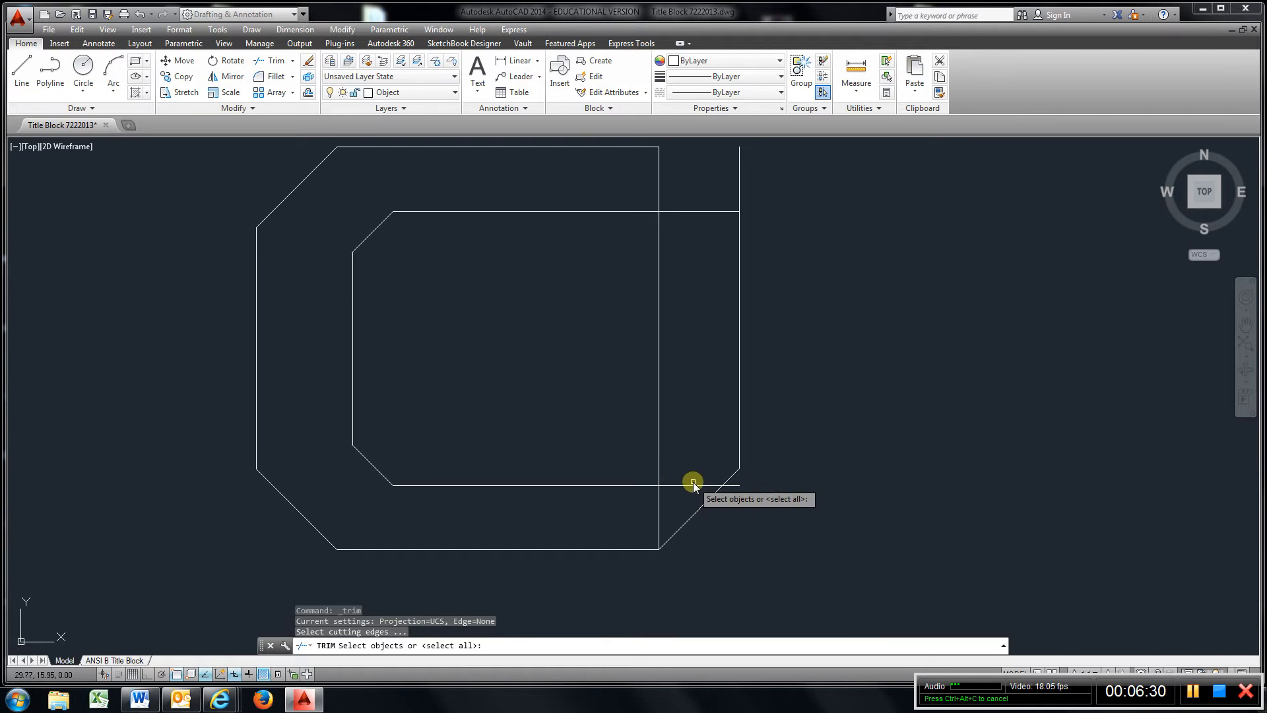
click(660, 467)
right_click(664, 470)
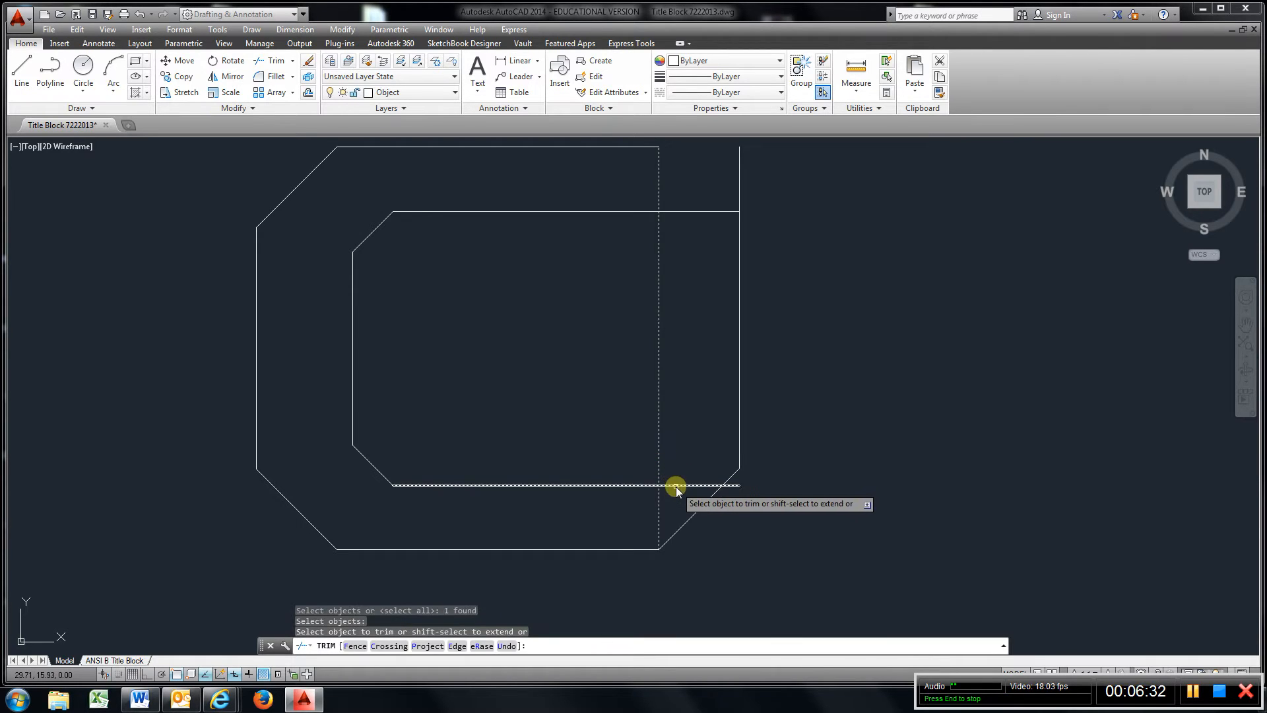
right_click(691, 443)
click(718, 451)
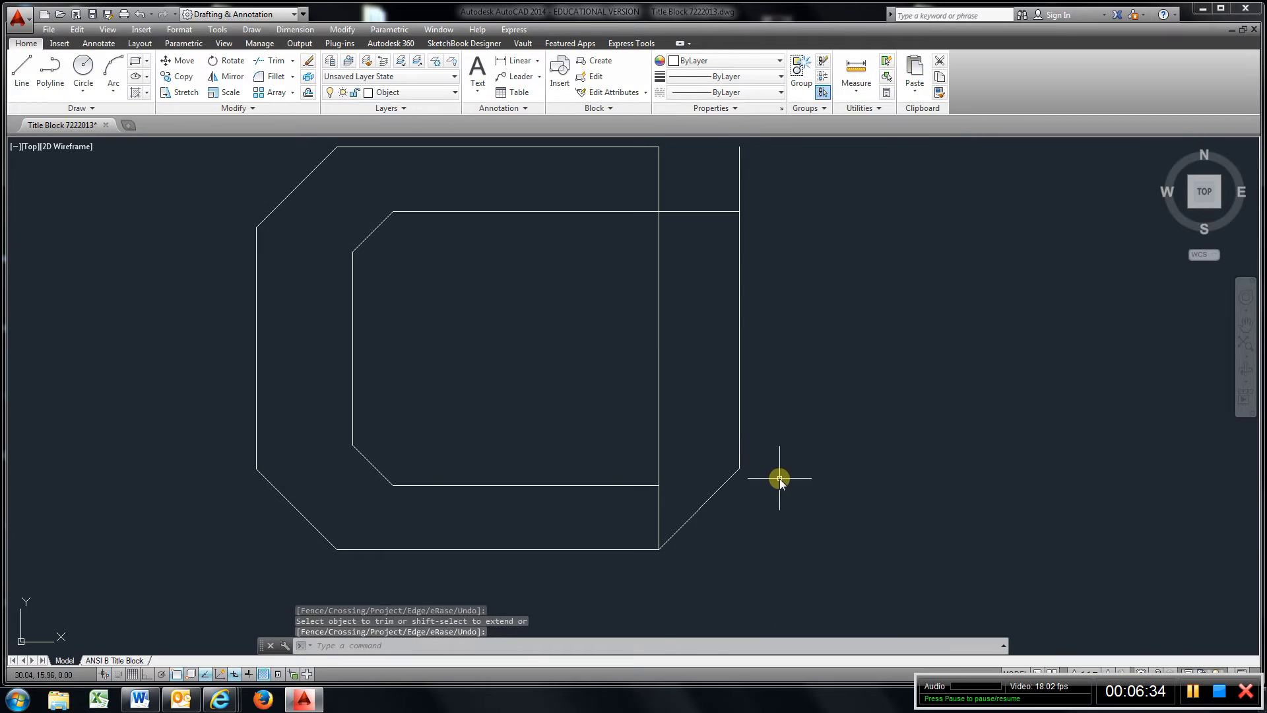
Draw an angled line from the 1.25 vertical line's upper end, down and right at about 45 degrees, past the right edge
middle_drag(716, 350, 724, 456)
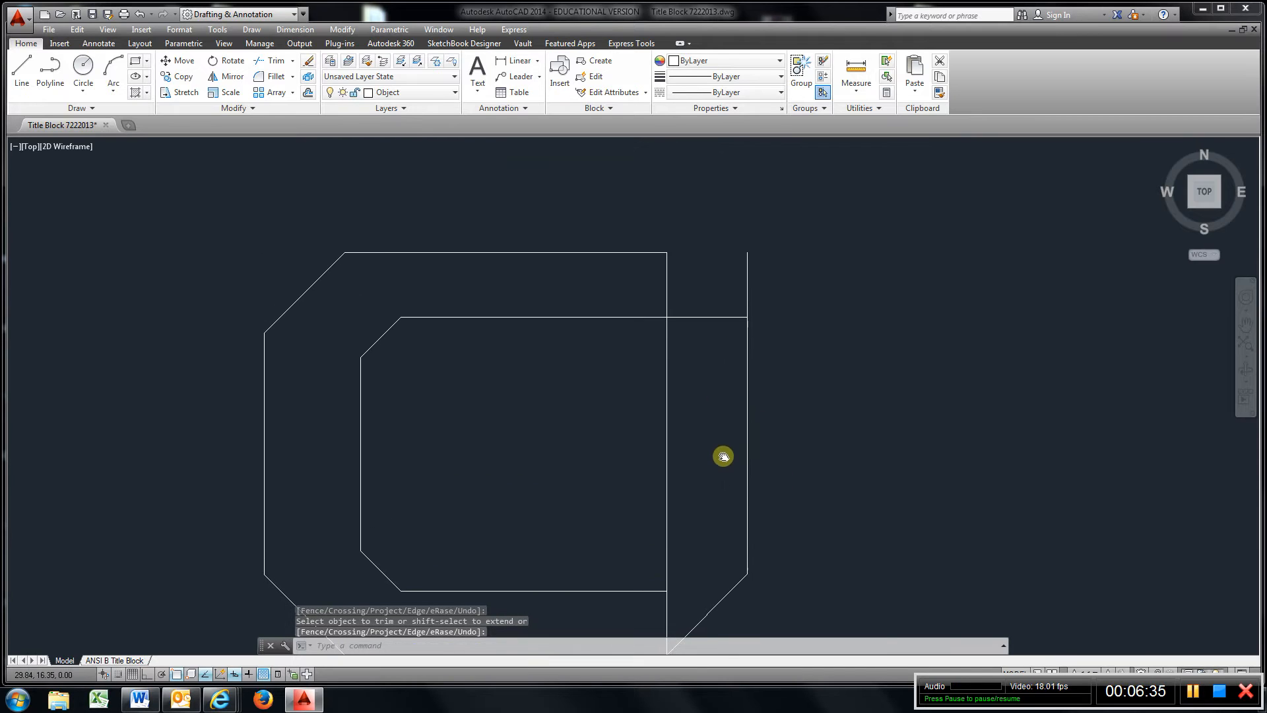
click(21, 73)
click(667, 254)
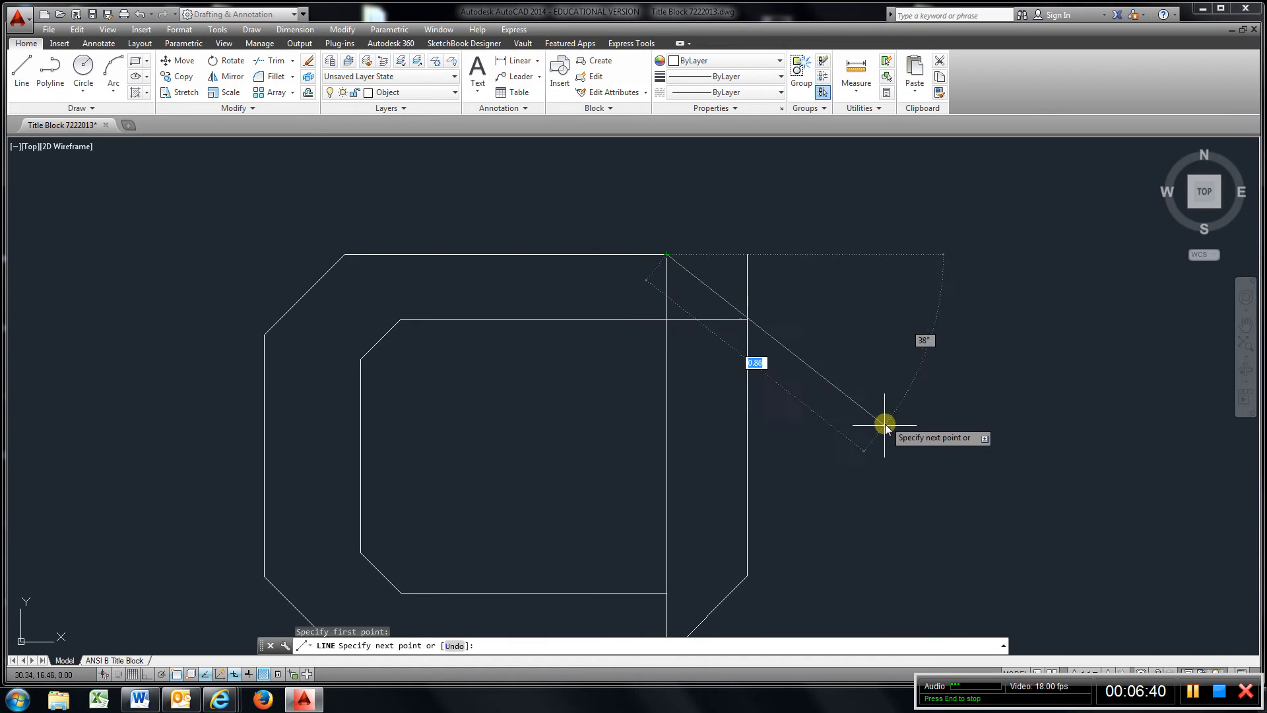
click(872, 458)
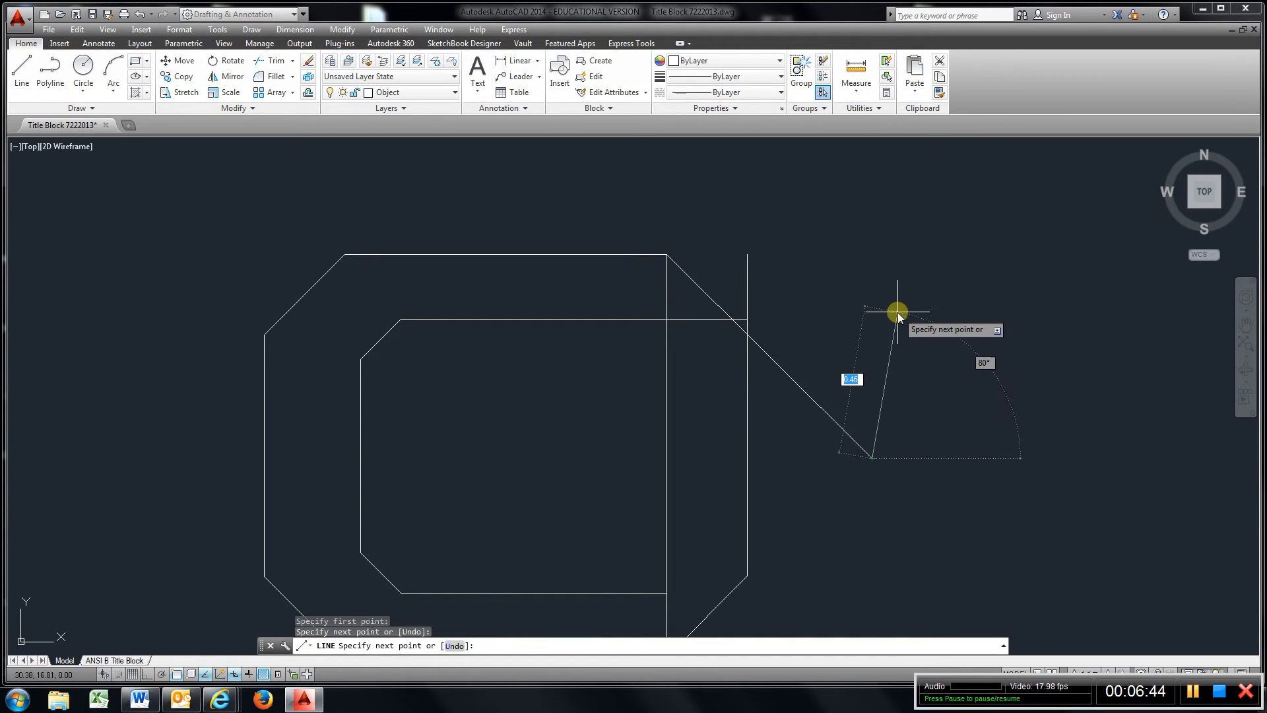
Trim the right vertical edge above the upper angled line and the inner top edge's end beyond it
click(280, 61)
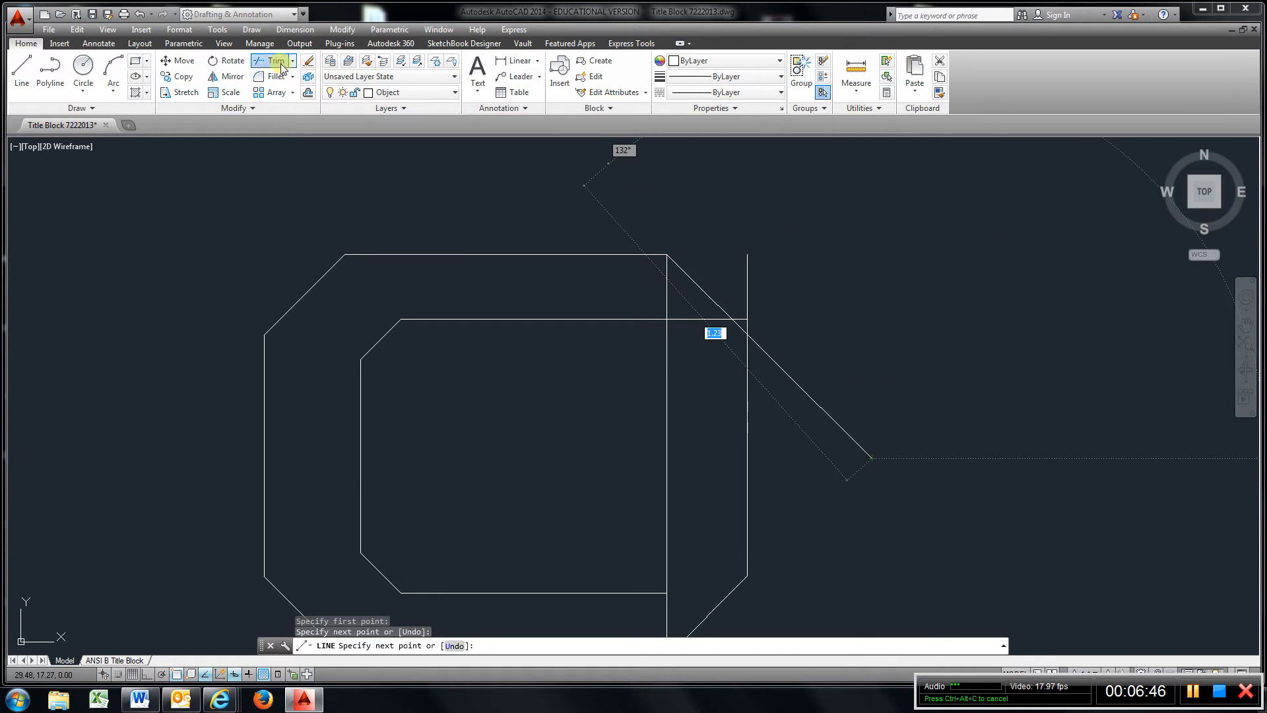
click(741, 331)
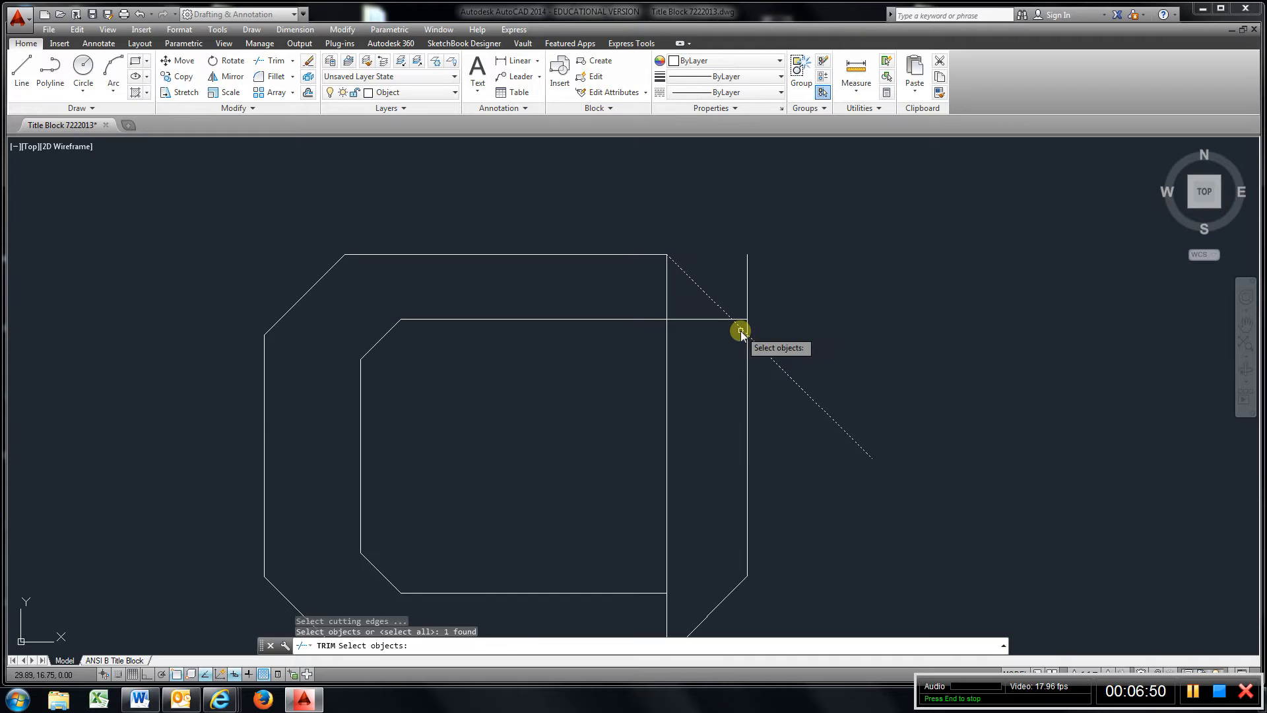
key(Return)
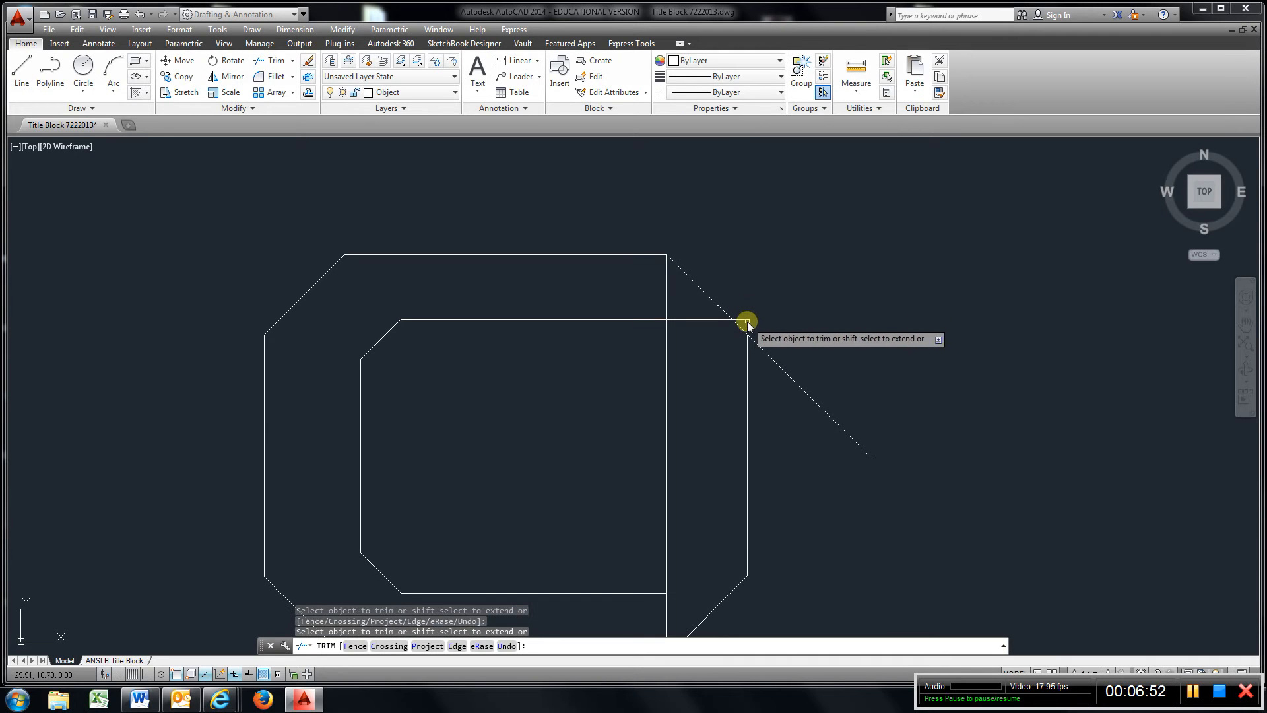
click(744, 319)
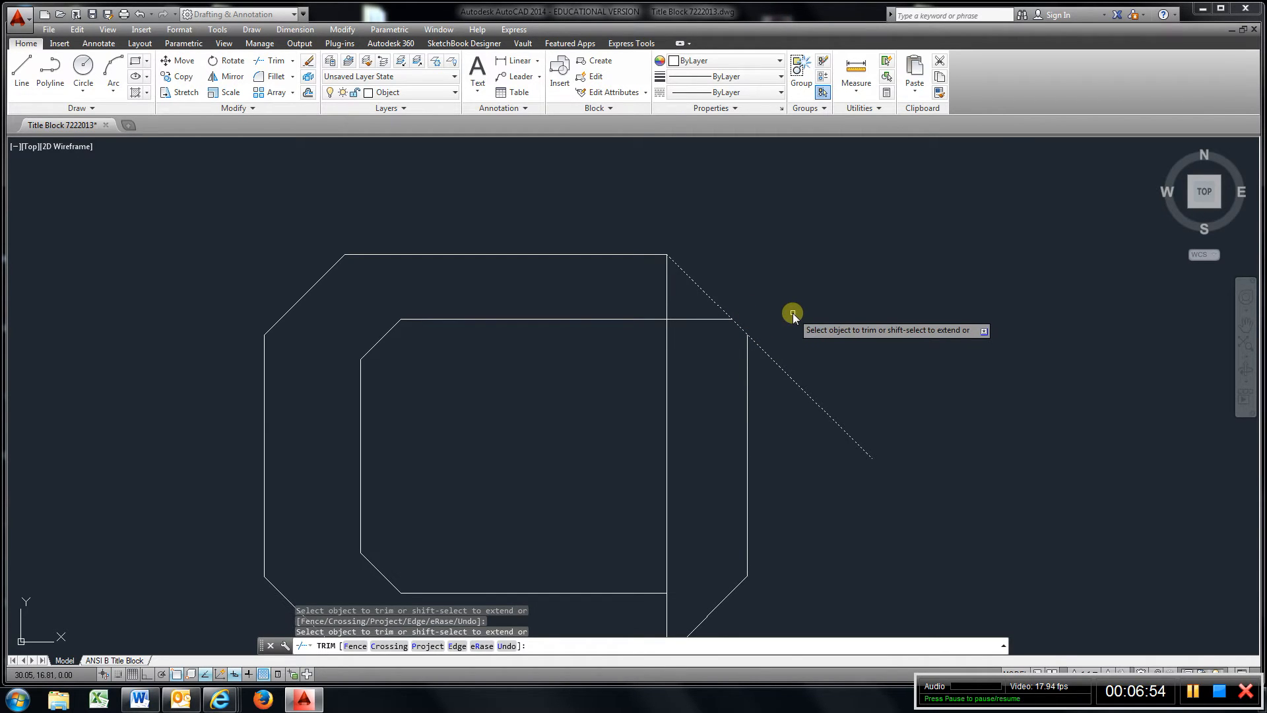
Trim the inner profile's top edge to the right of the 1.25 vertical line
click(289, 61)
click(666, 292)
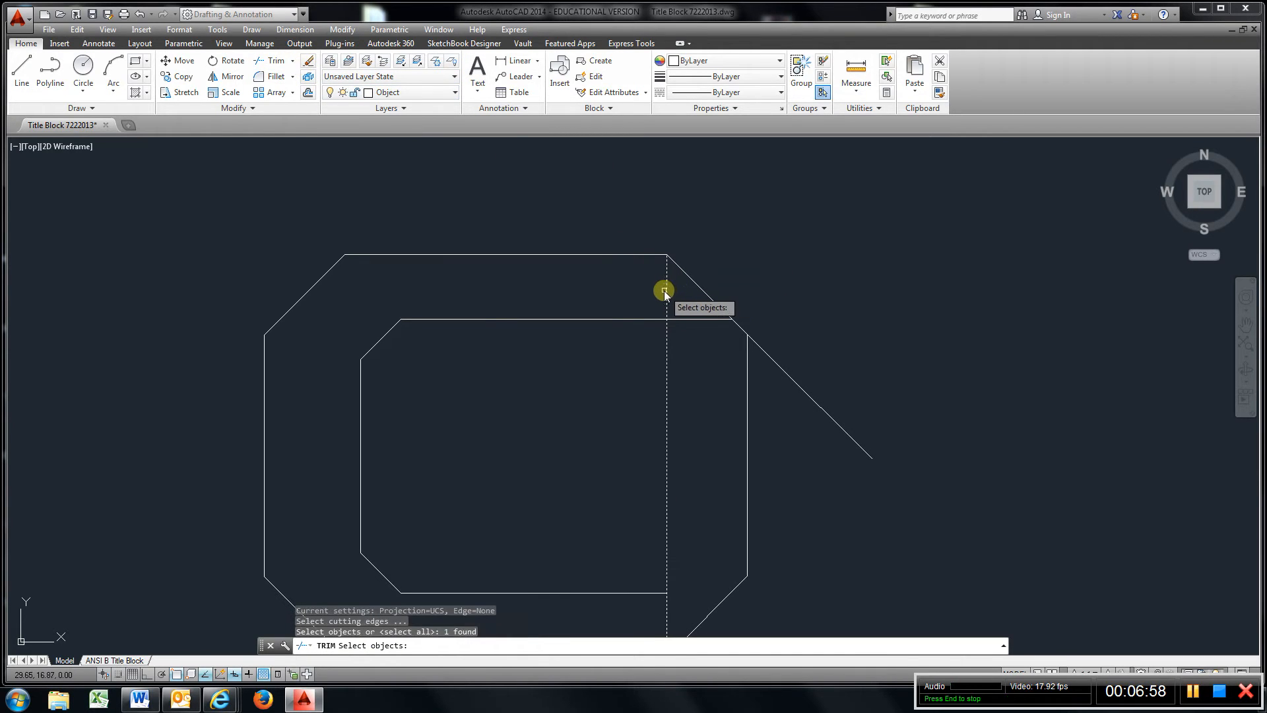
key(Return)
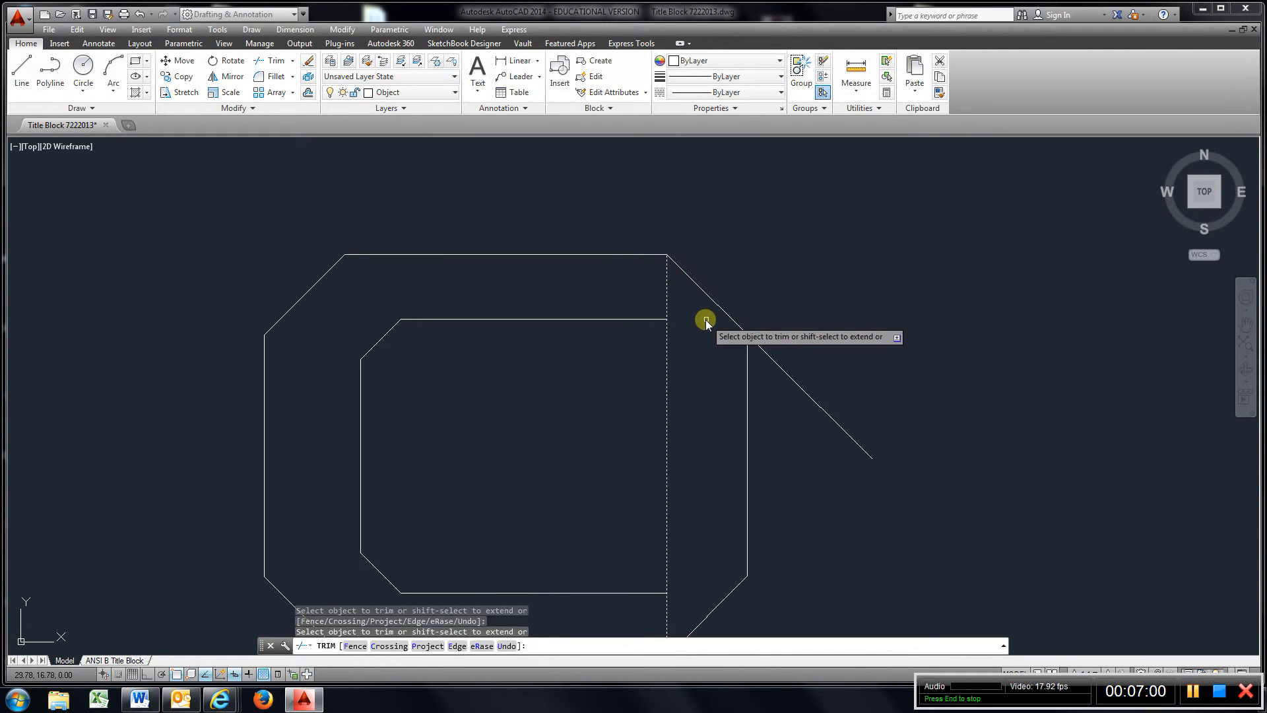
Trim the upper angled line where it runs beyond the outer profile's right vertical edge
middle_drag(735, 390, 755, 306)
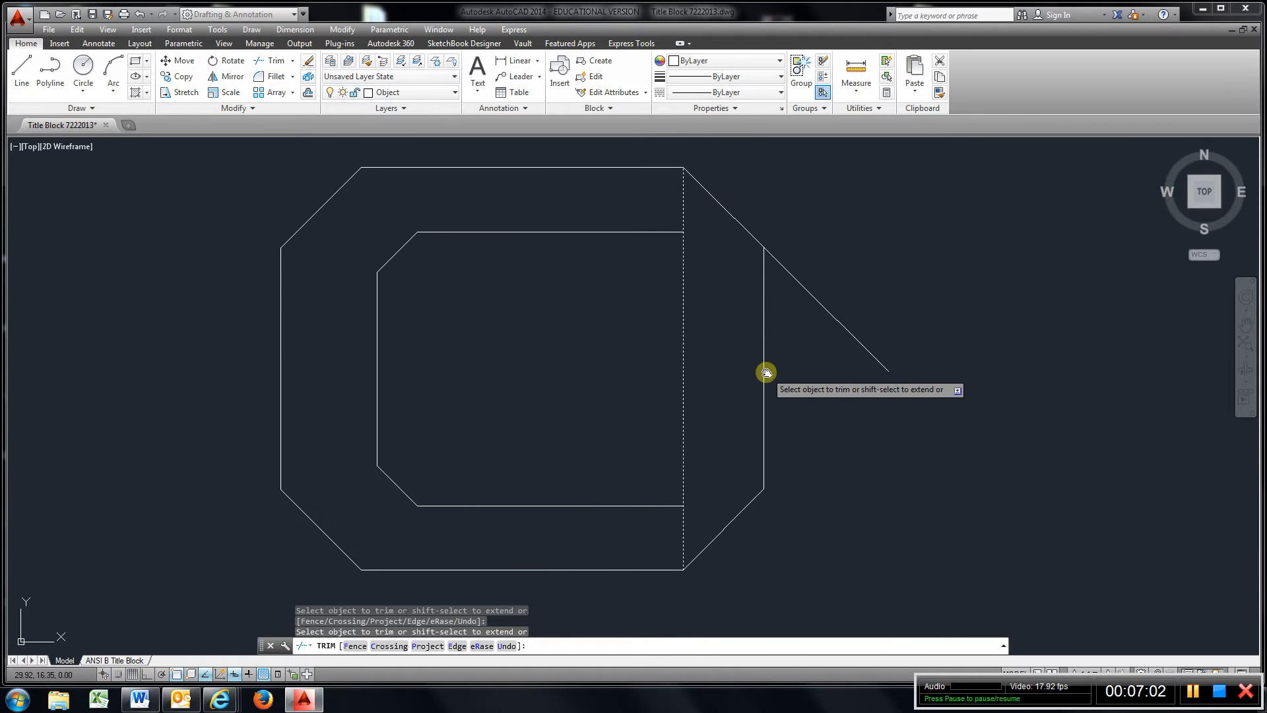
click(268, 64)
click(766, 295)
key(Return)
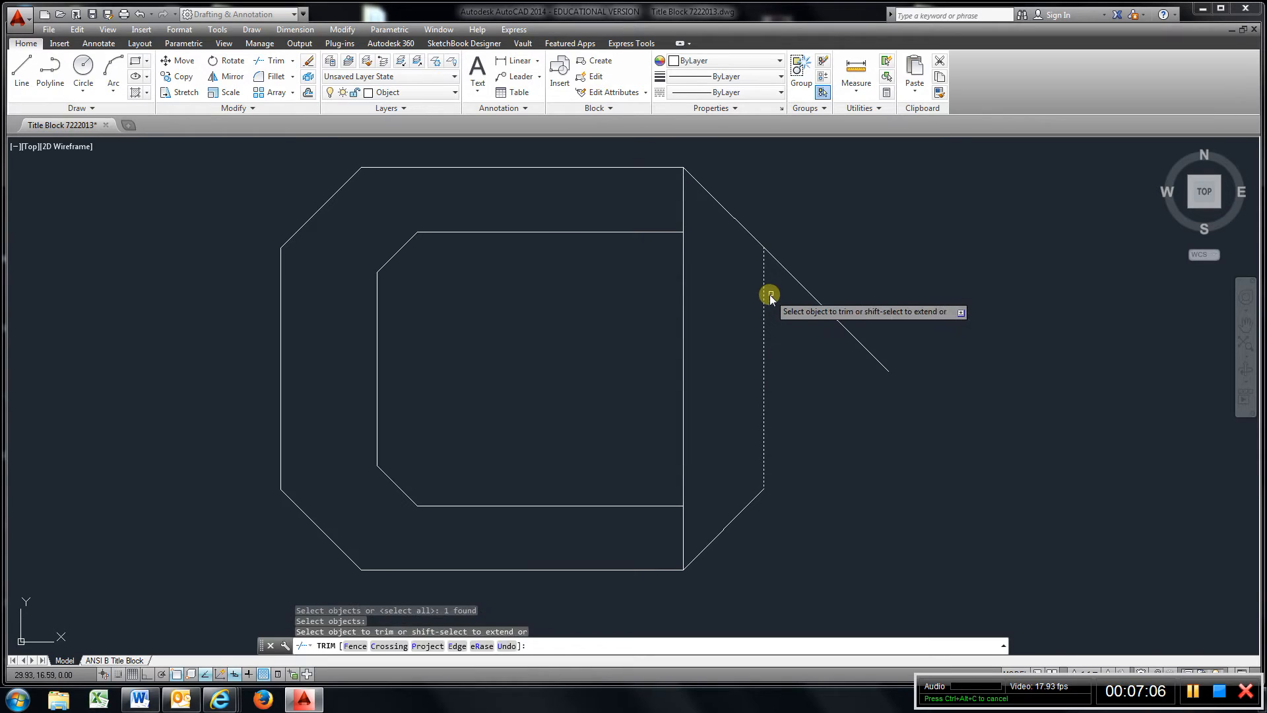
click(791, 275)
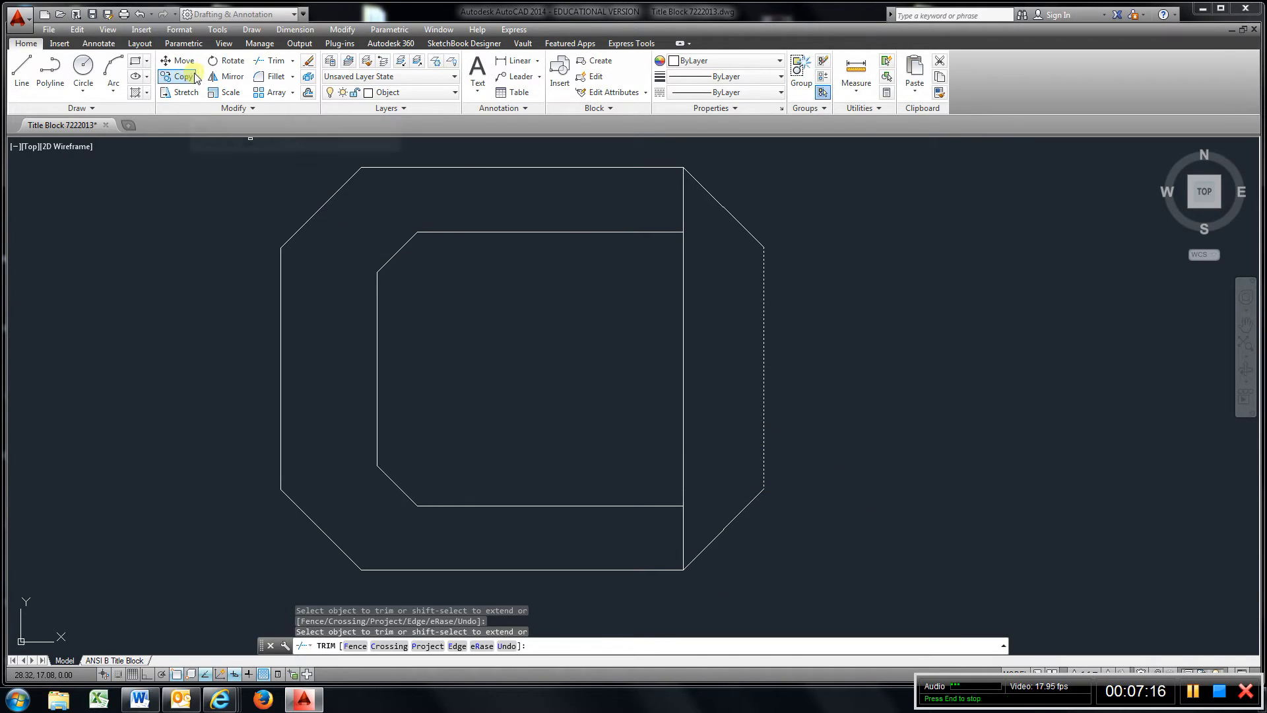
Offset the outer profile's bottom and top edges .375 inward
click(307, 91)
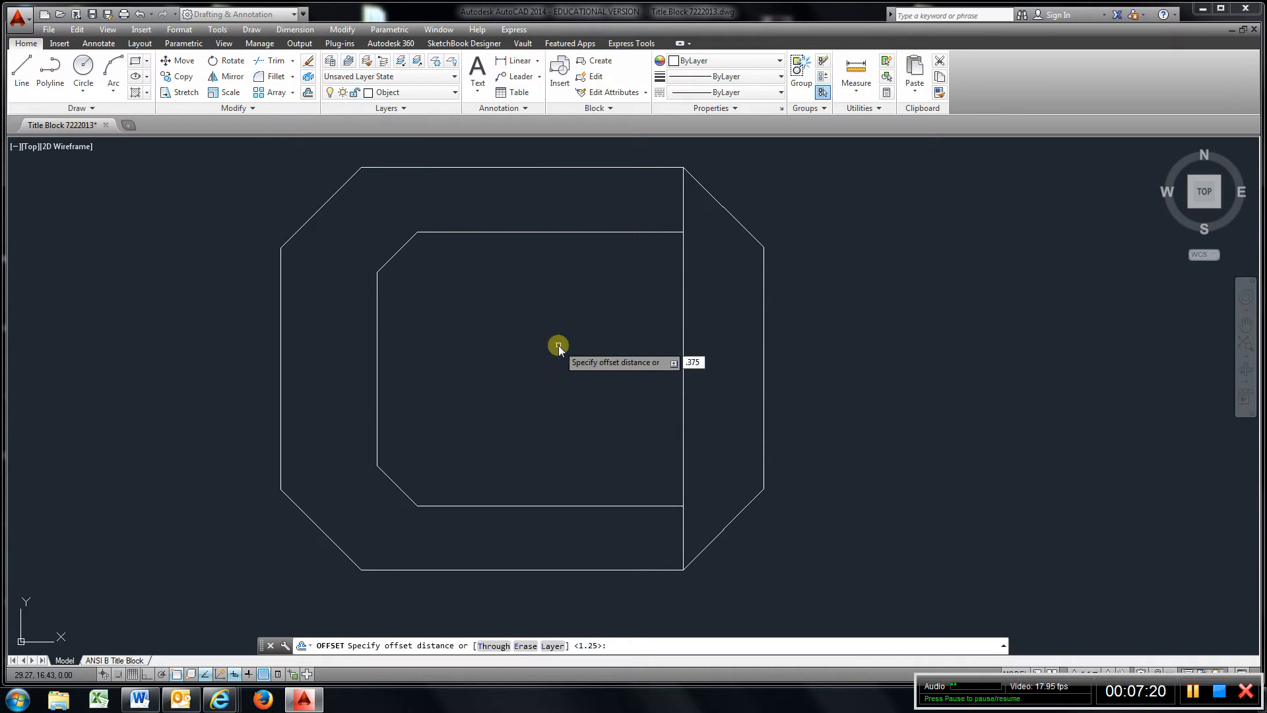
key(Return)
click(608, 569)
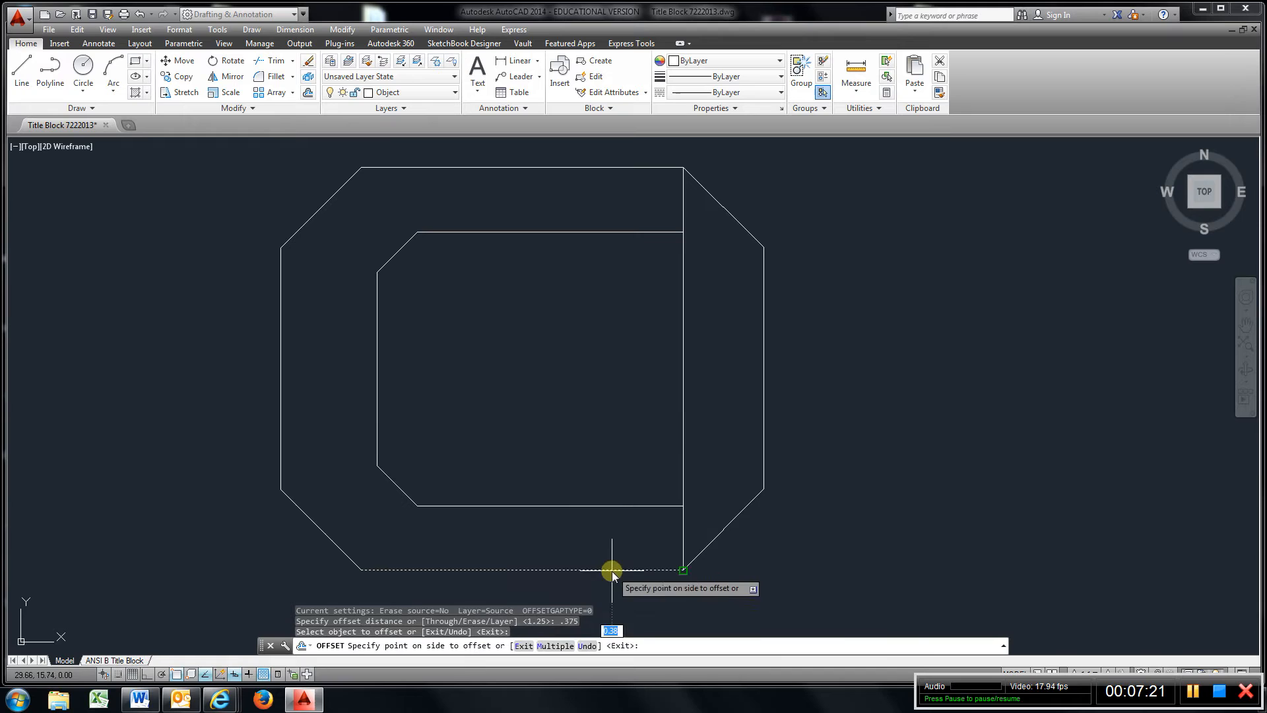
click(620, 458)
click(574, 168)
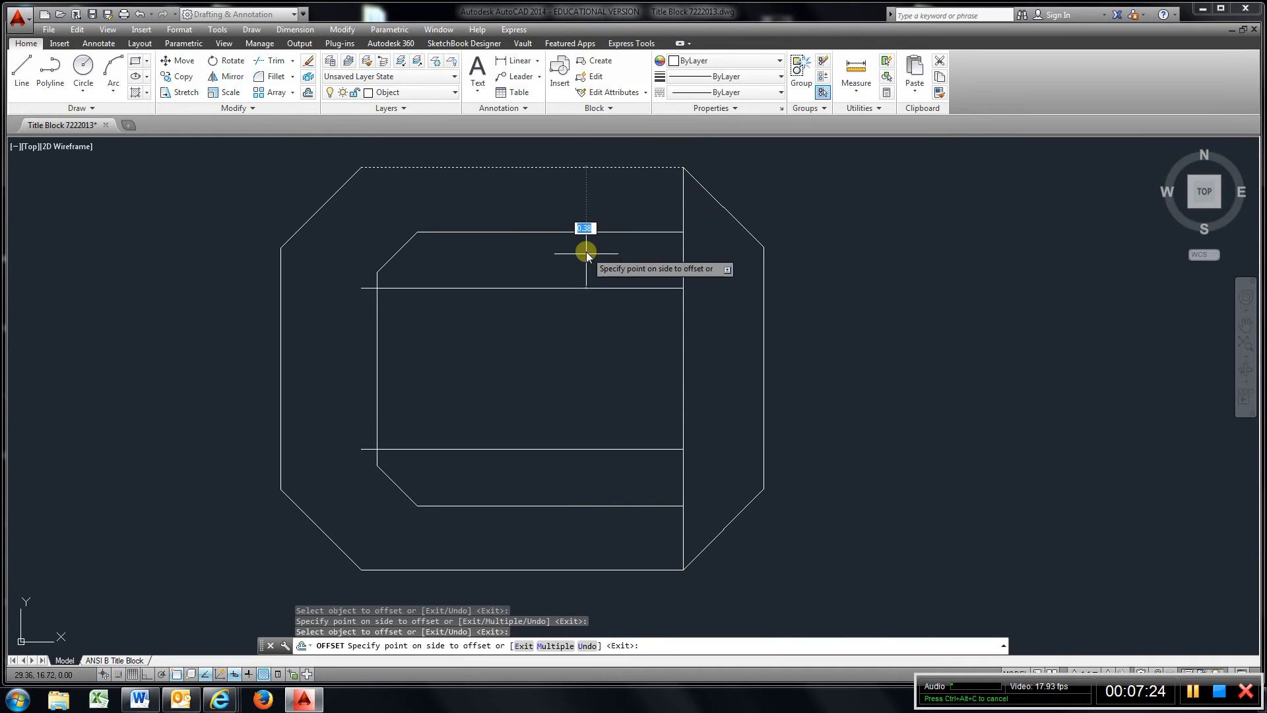
click(589, 285)
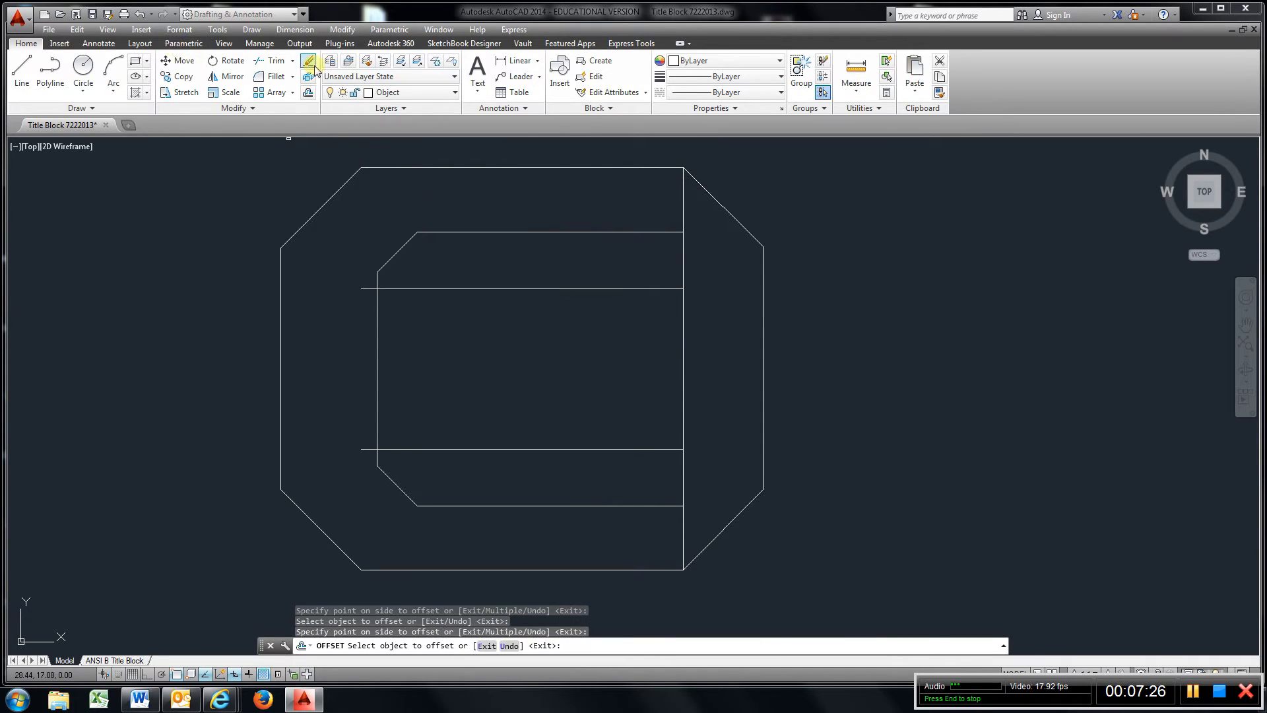
Extend the two .375 offset horizontal lines to the outer profile's right vertical edge
click(291, 61)
click(277, 98)
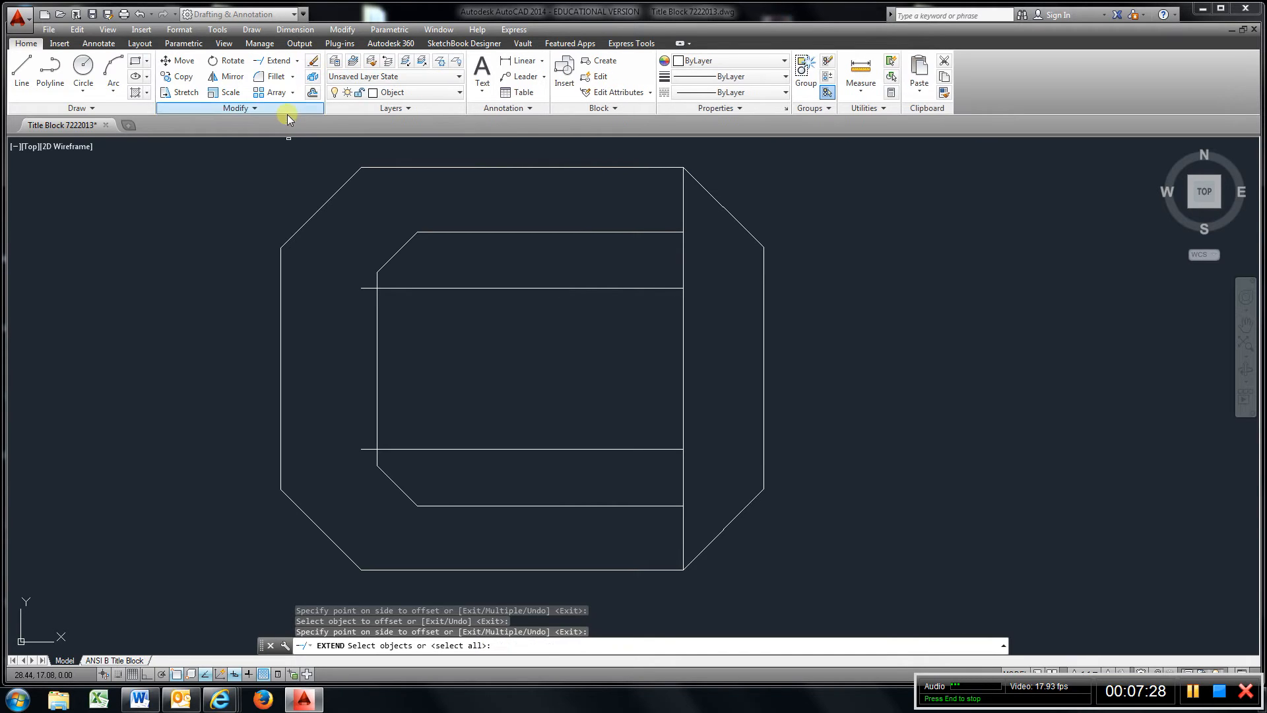
click(764, 308)
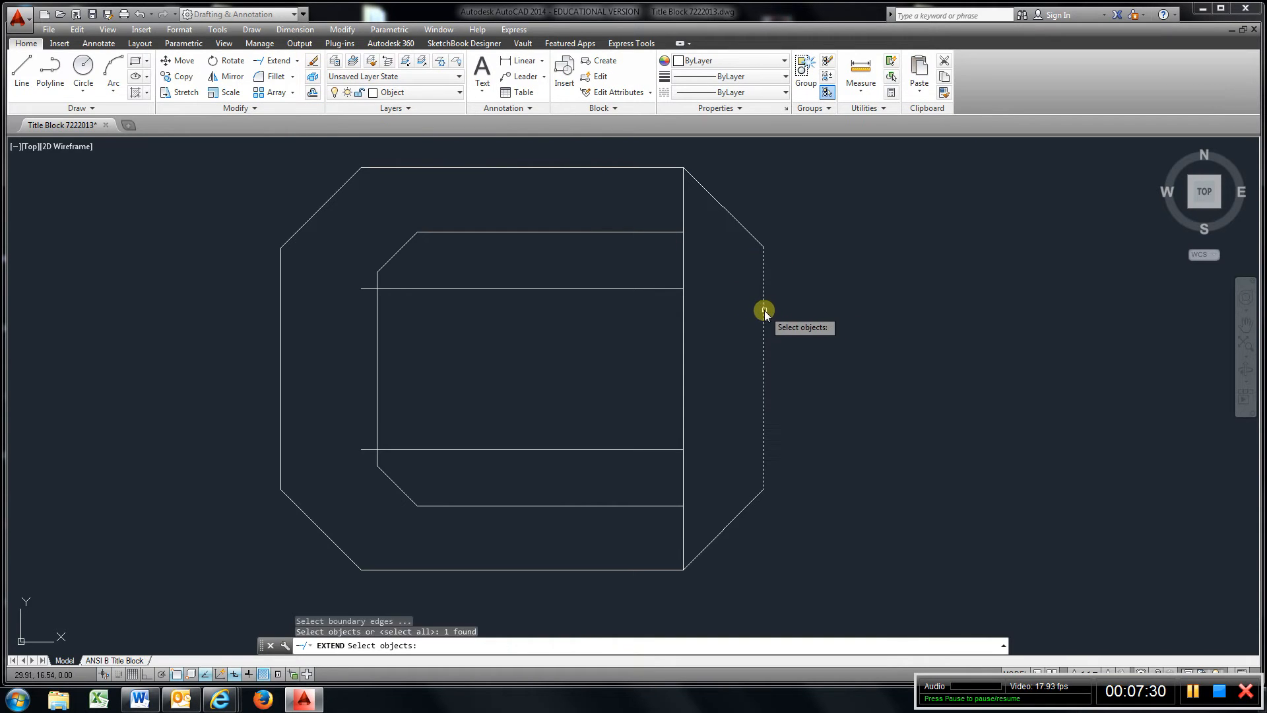
key(Return)
click(648, 288)
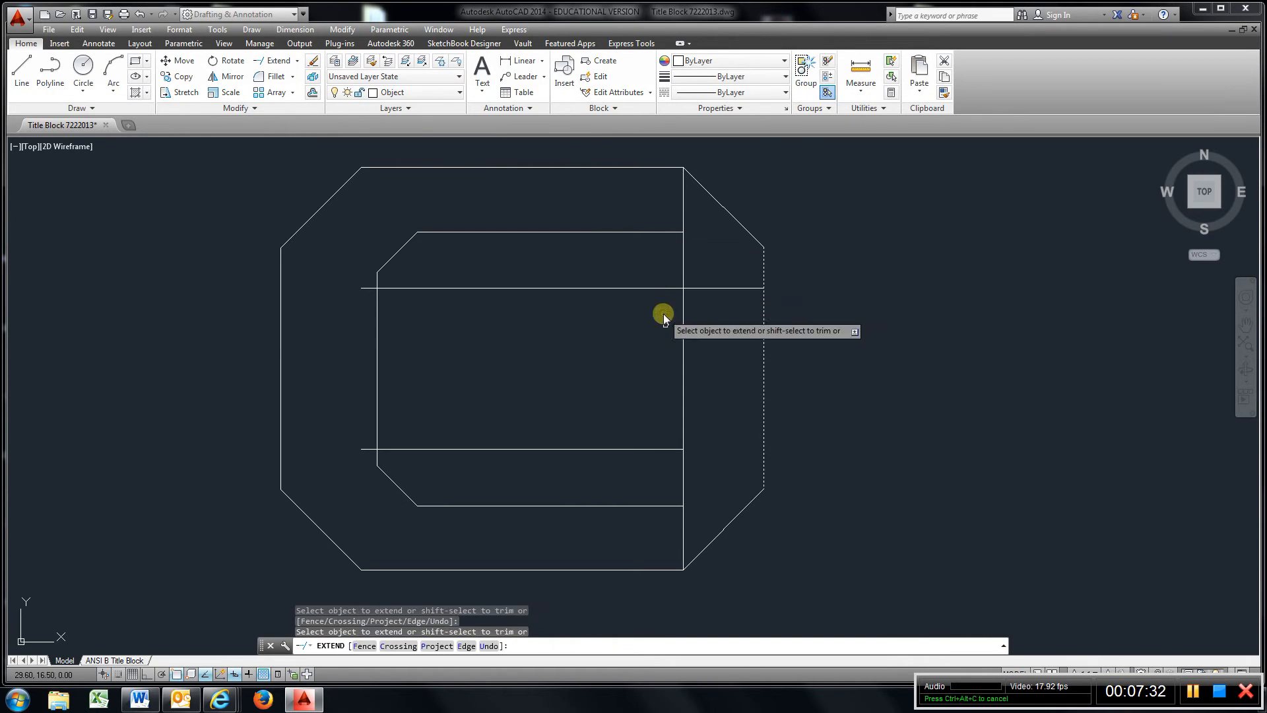
click(670, 450)
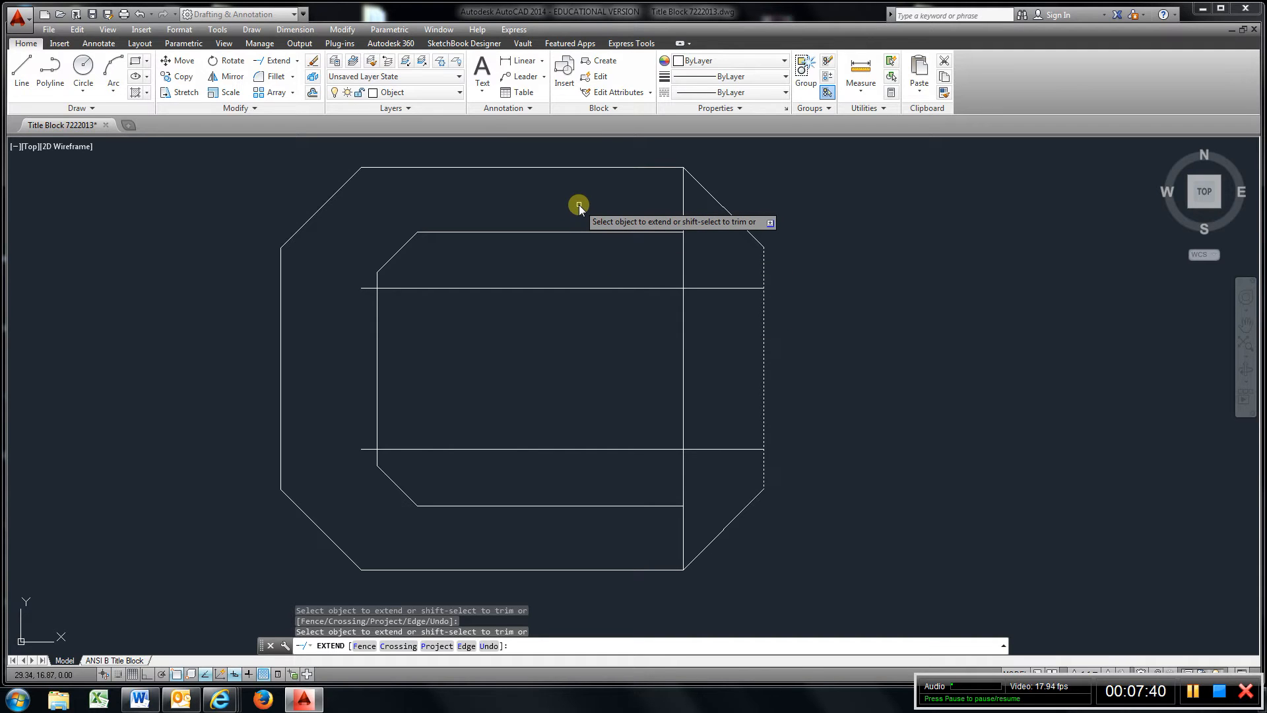
key(Escape)
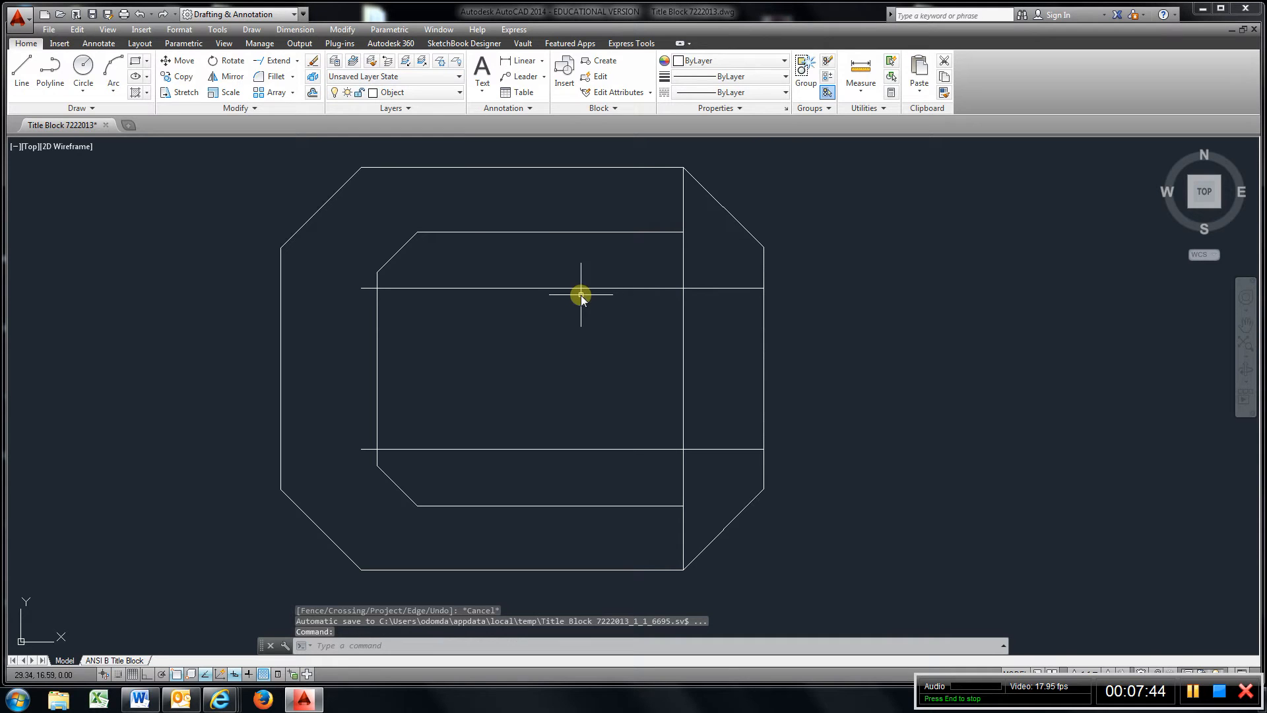
click(487, 449)
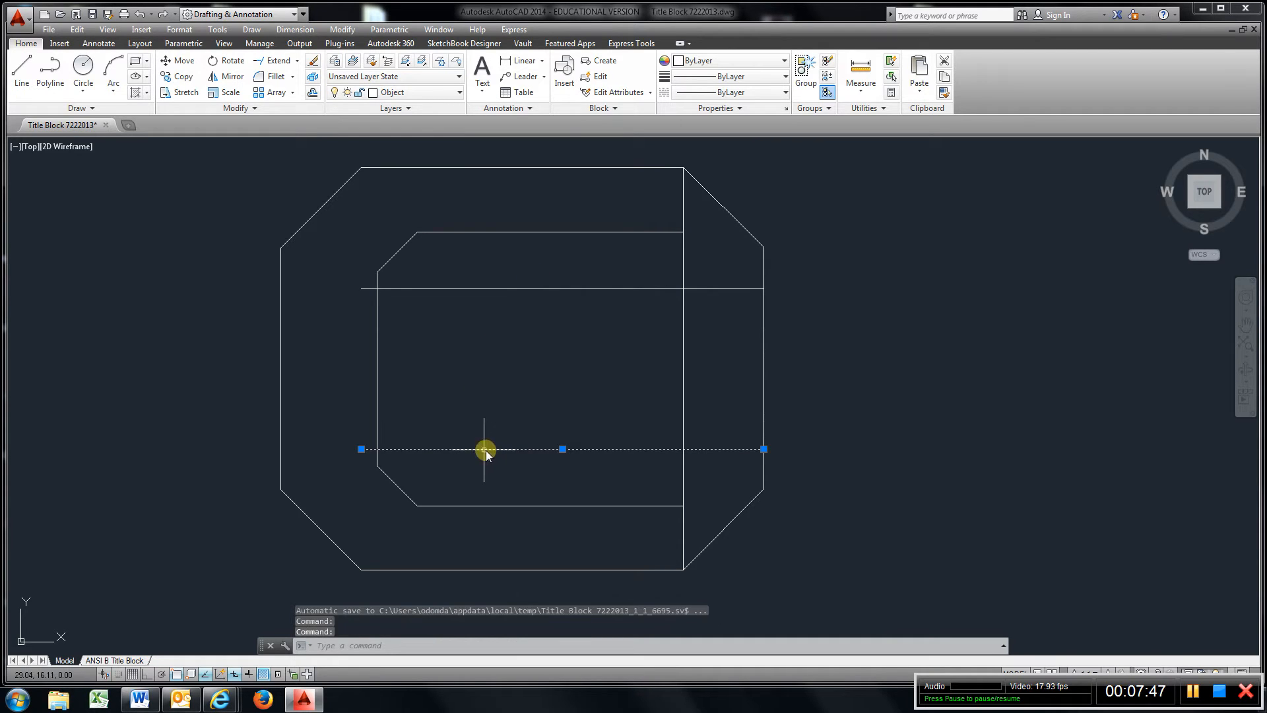
click(361, 449)
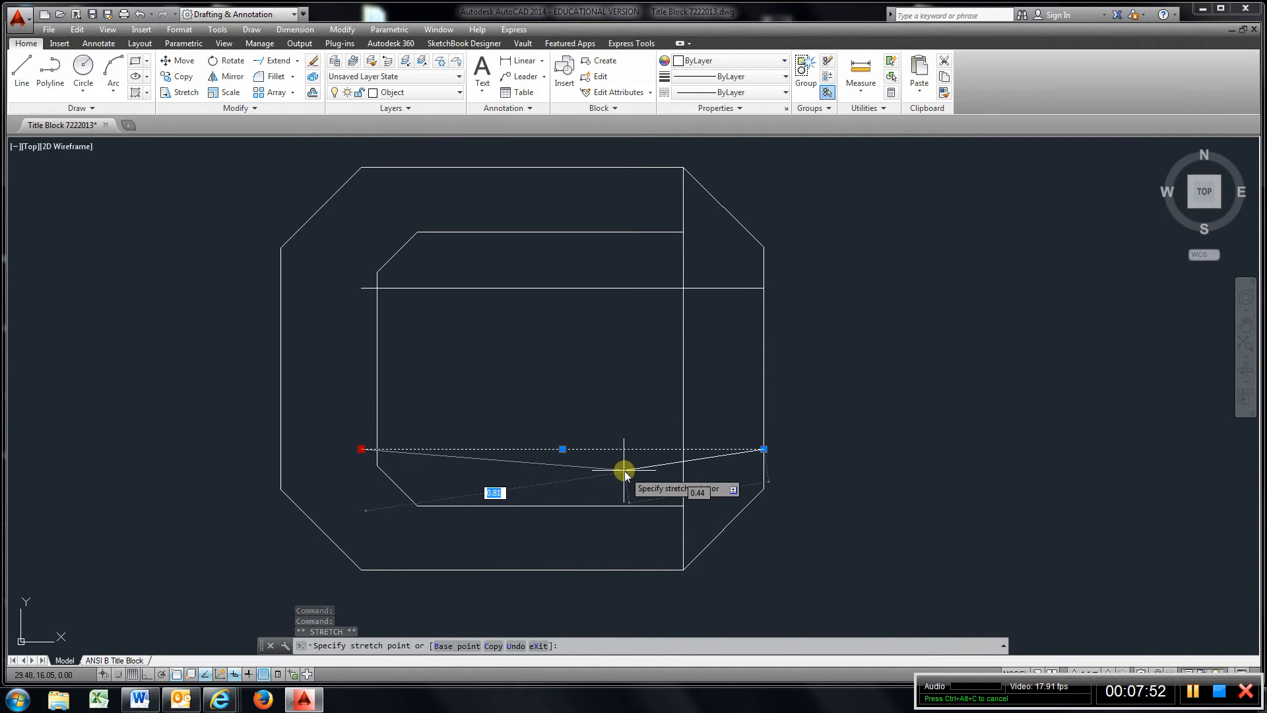
key(Down)
key(Escape)
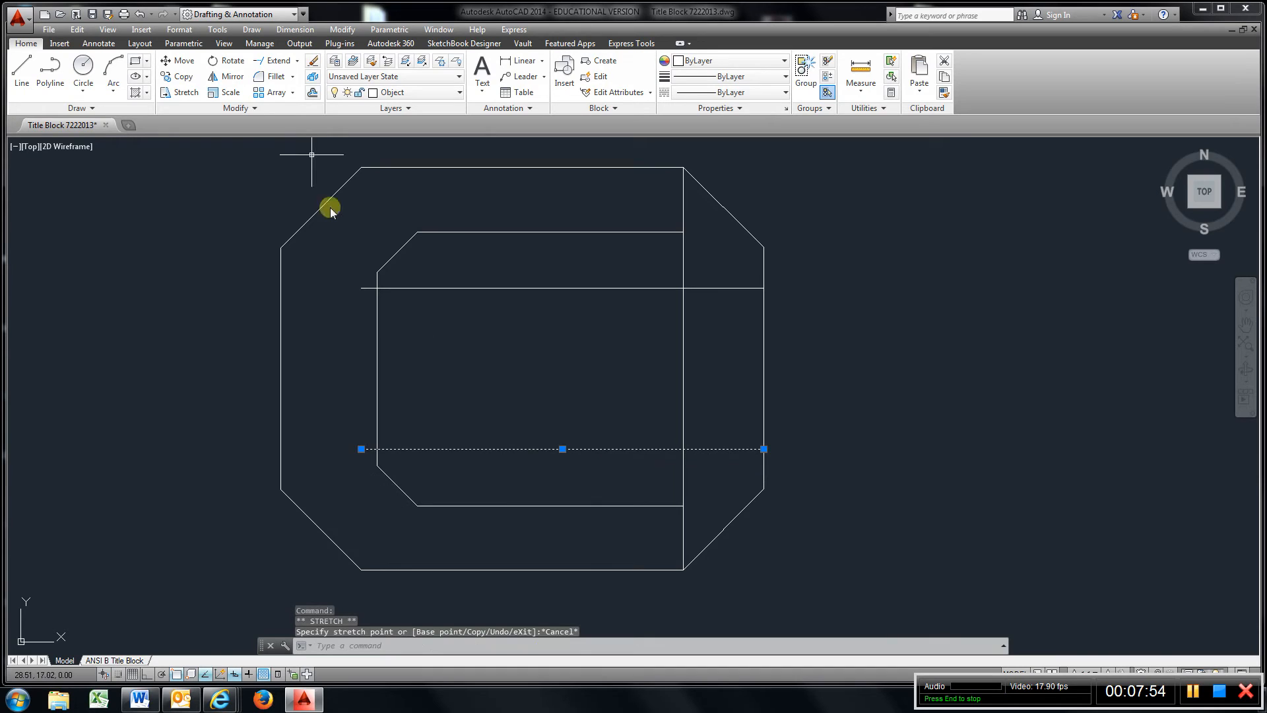
key(Escape)
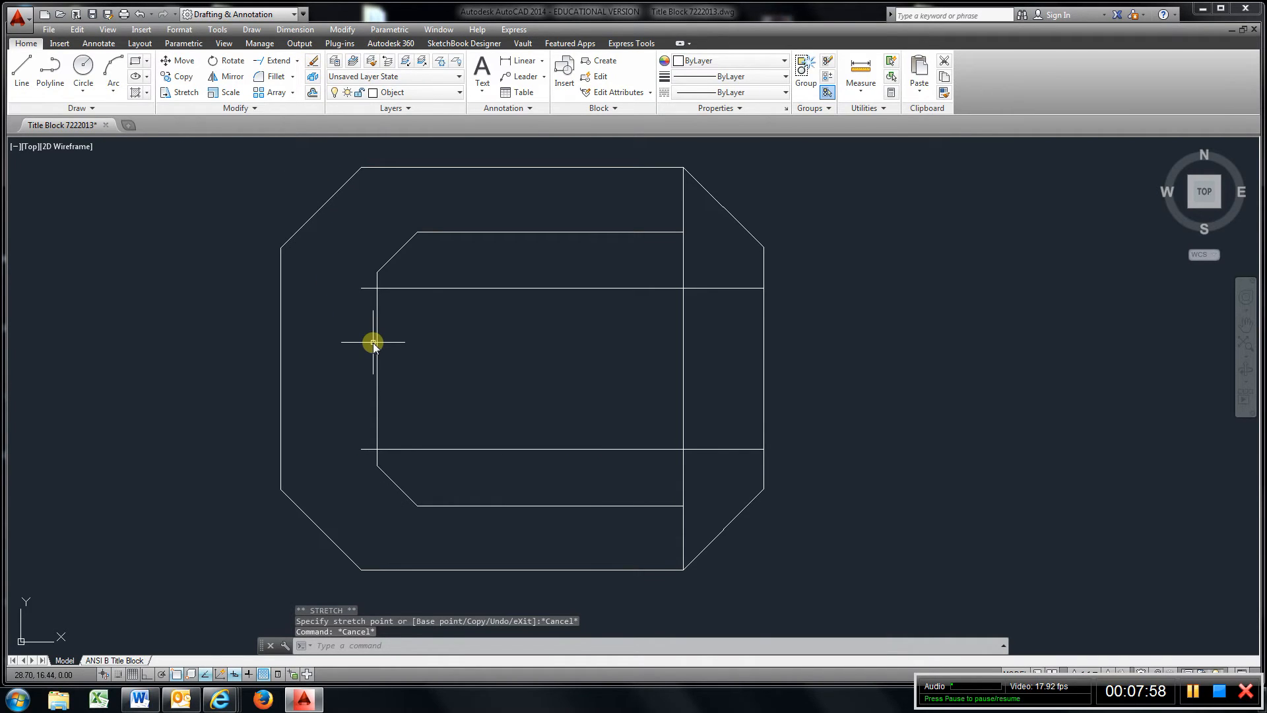
Offset the outer profile's right vertical edge .5 inward
click(297, 61)
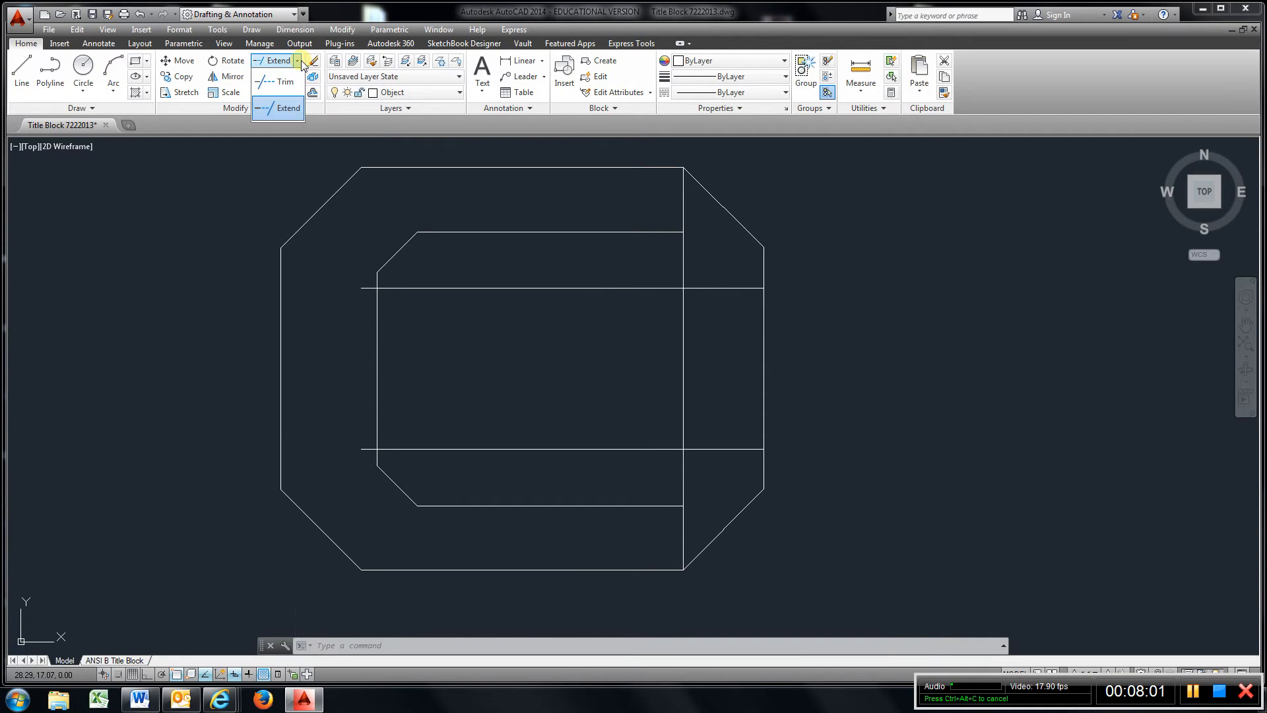
click(313, 92)
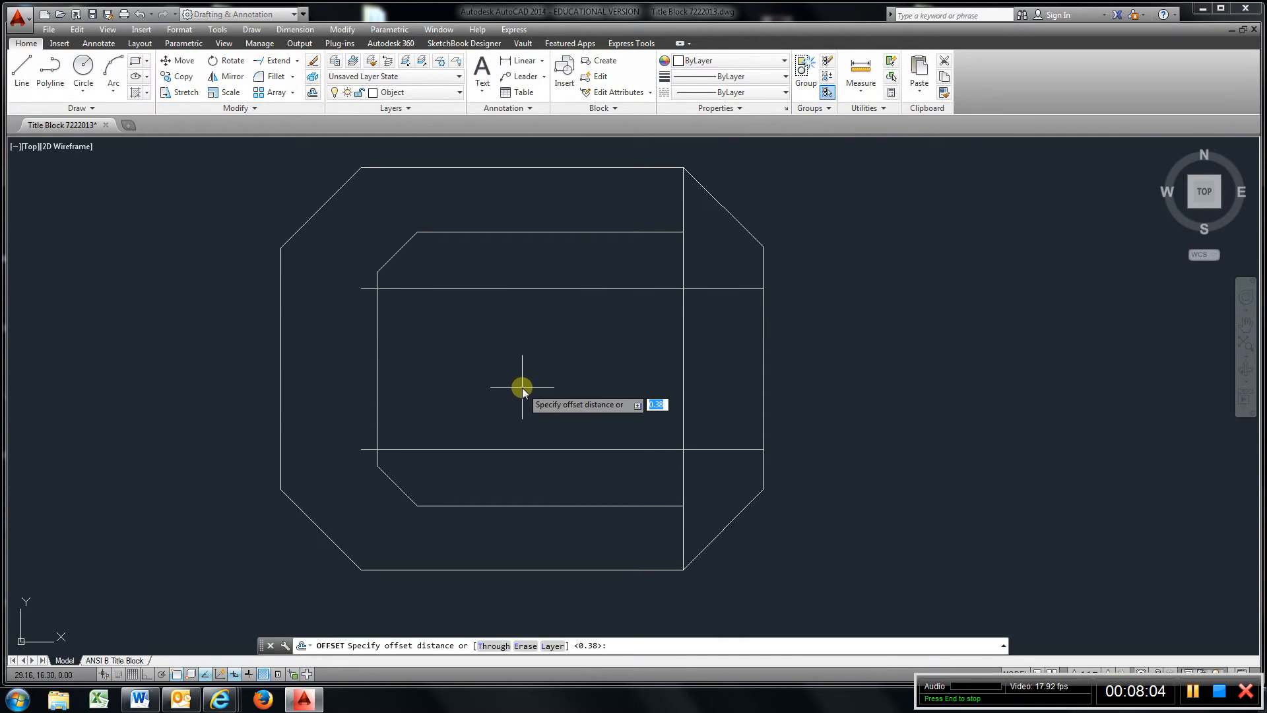
key(Return)
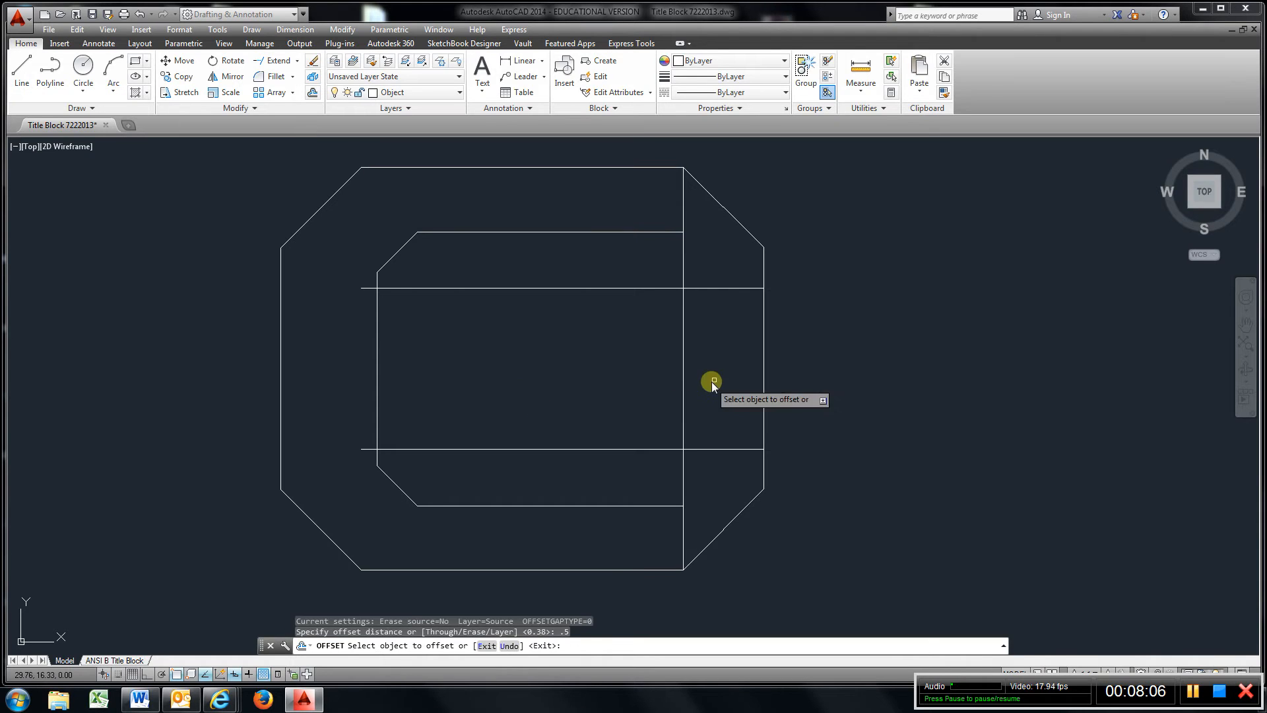
click(764, 390)
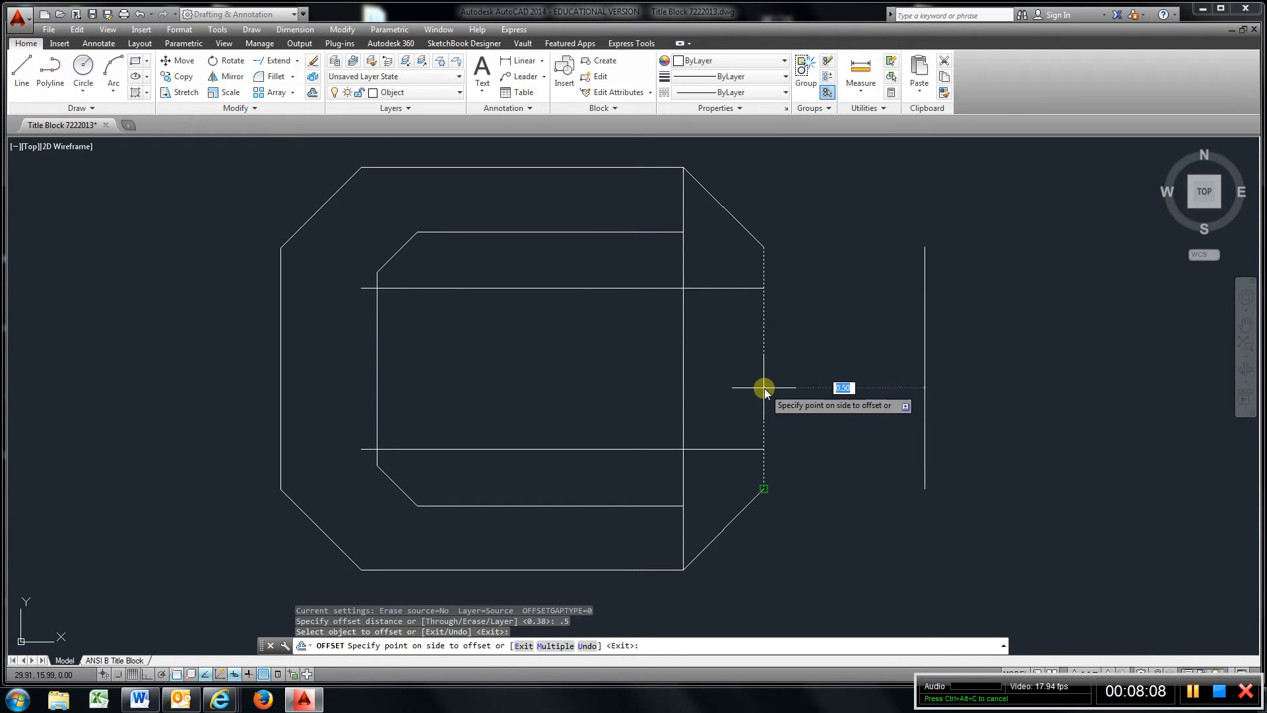
click(620, 410)
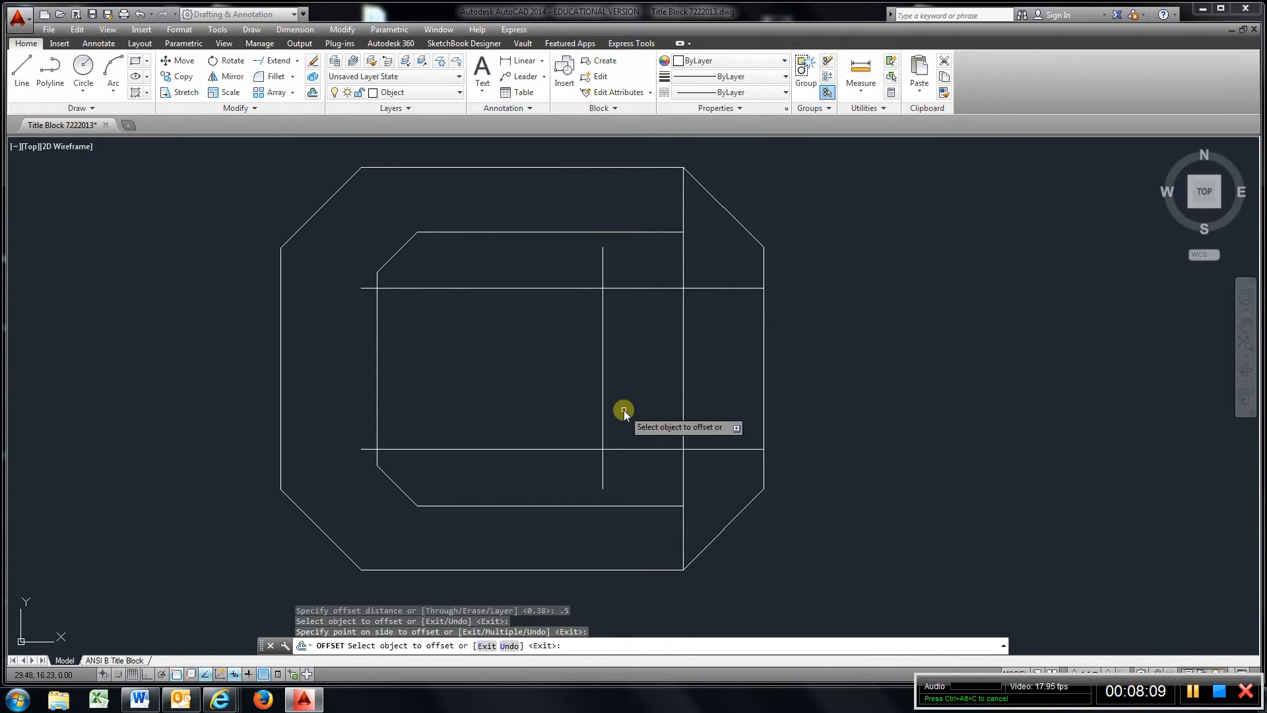
Trim both .375 offset horizontal lines to the left of the .5 offset vertical line
click(297, 60)
click(288, 78)
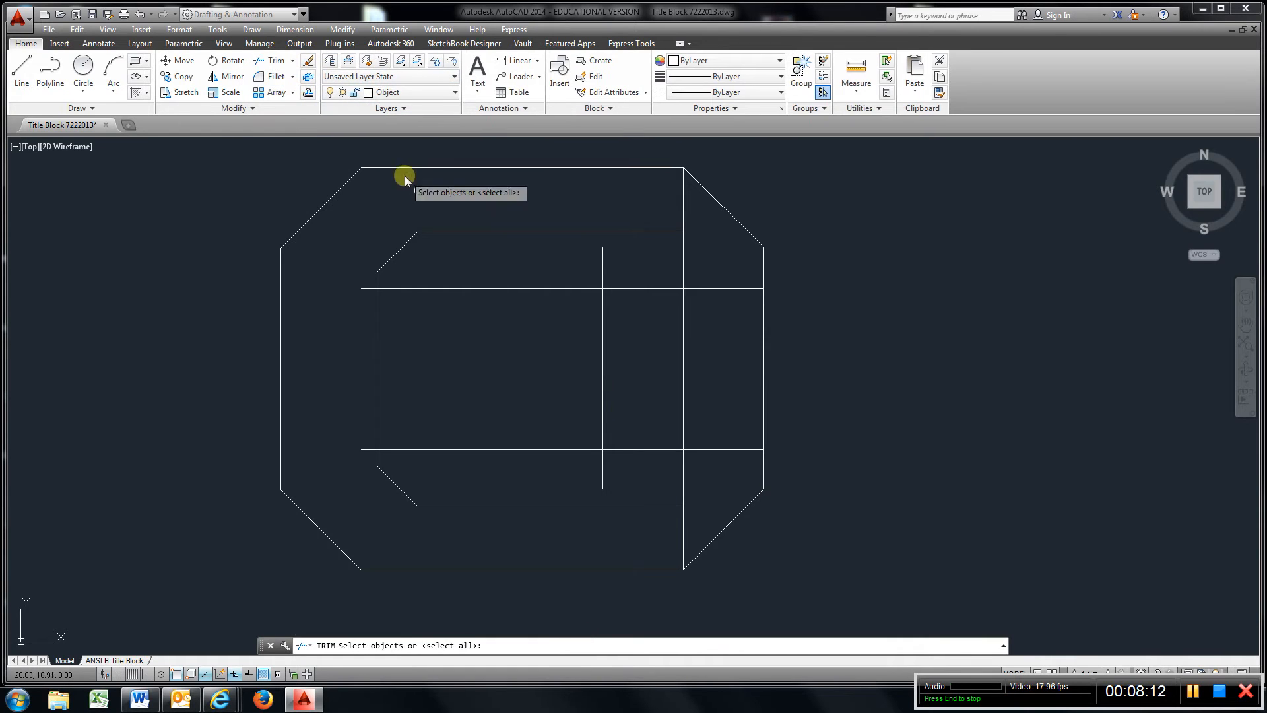
key(Return)
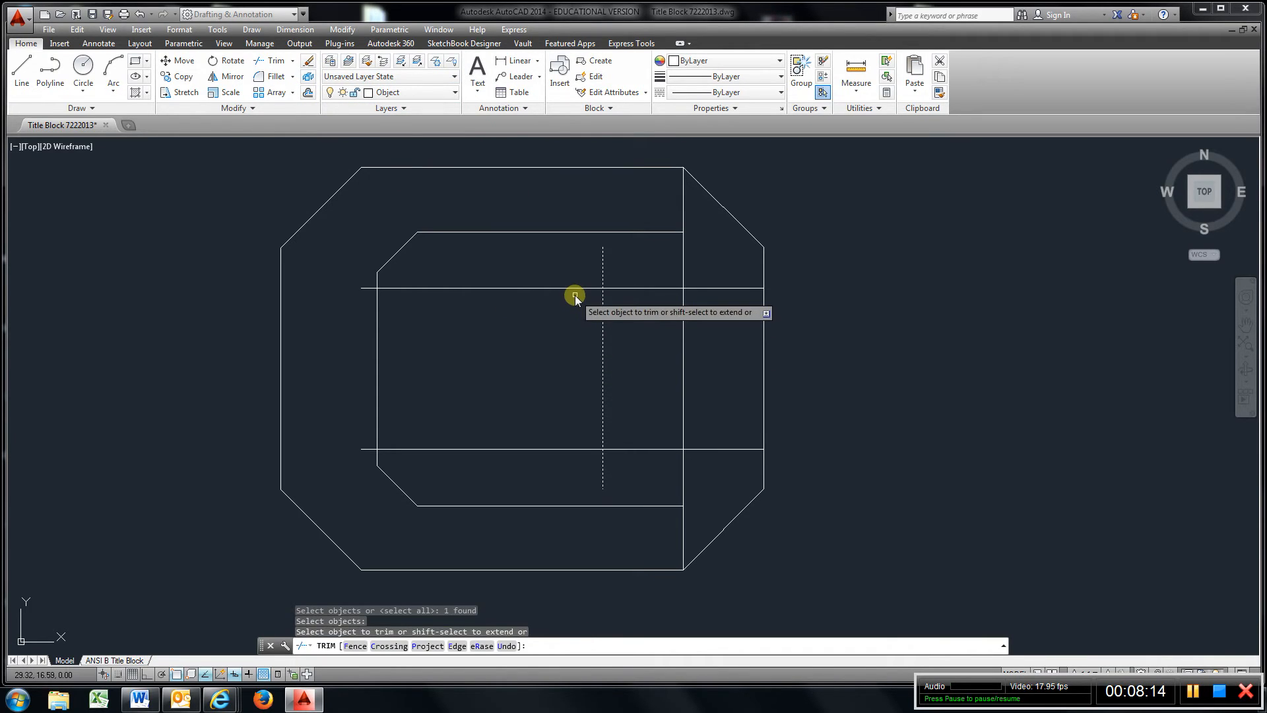
click(573, 288)
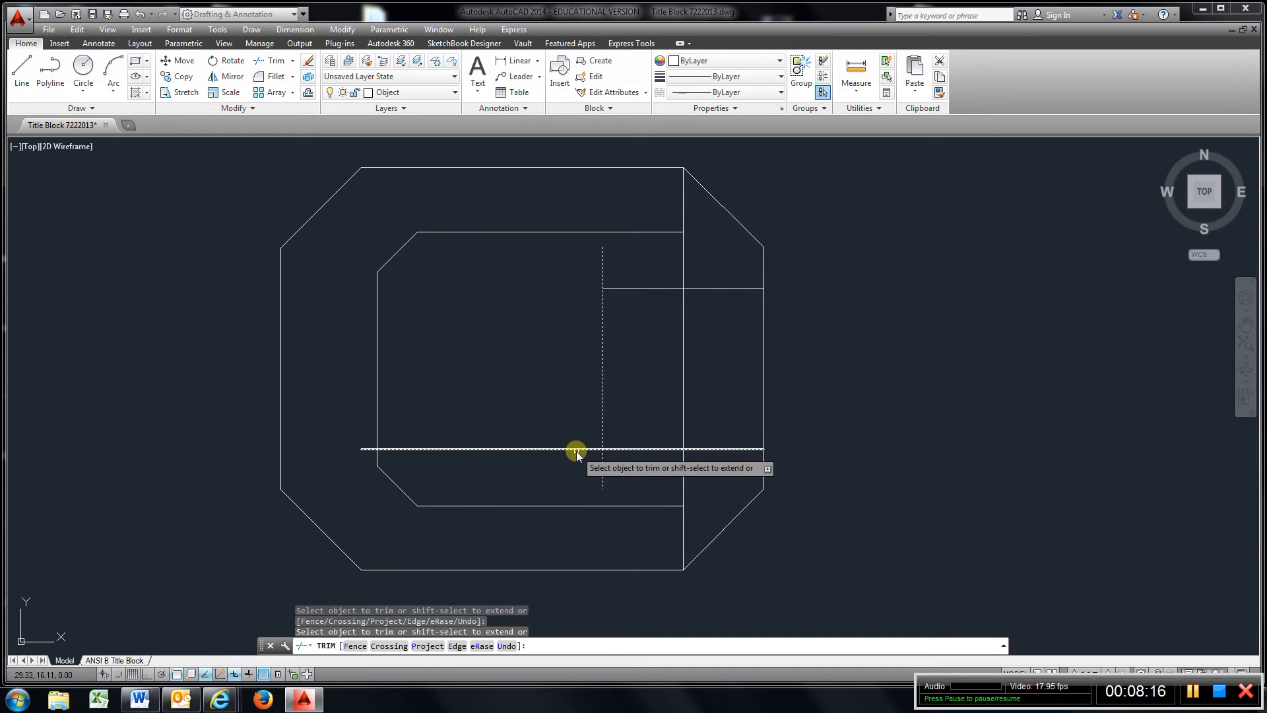
Erase the full-height vertical line joining the right ends of the outer profile's top and bottom edges
click(309, 60)
click(682, 358)
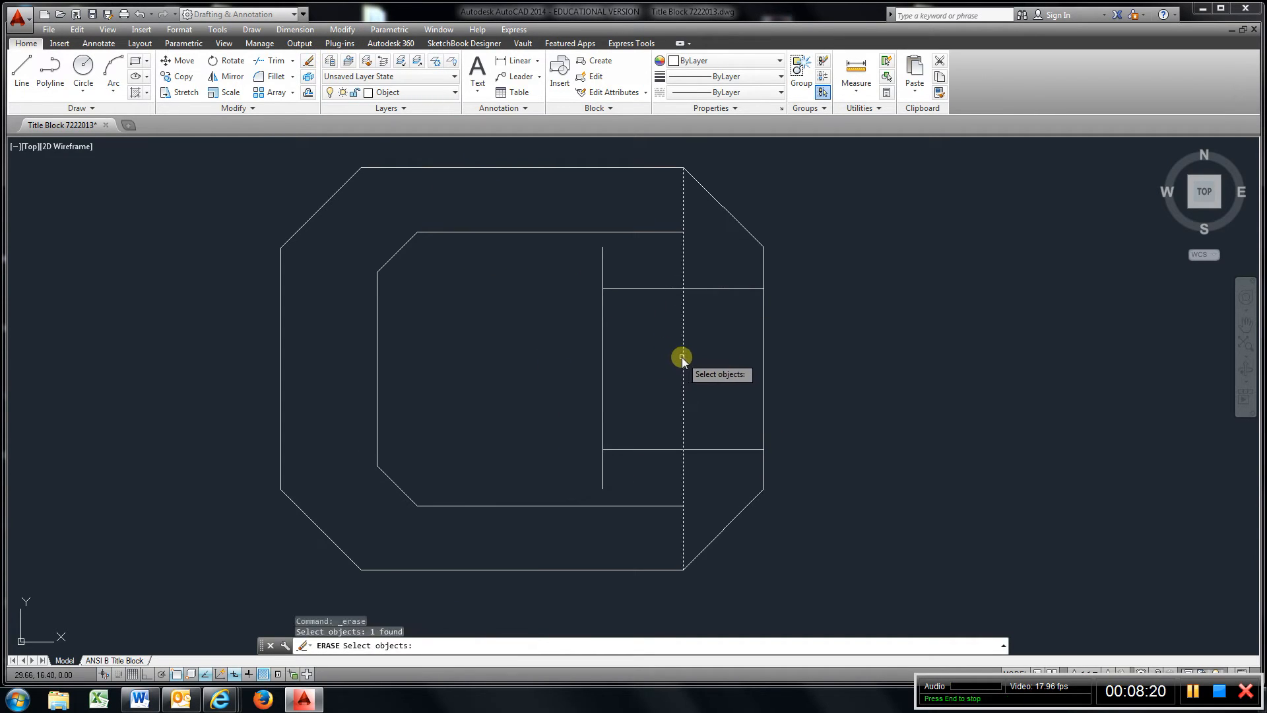
key(Return)
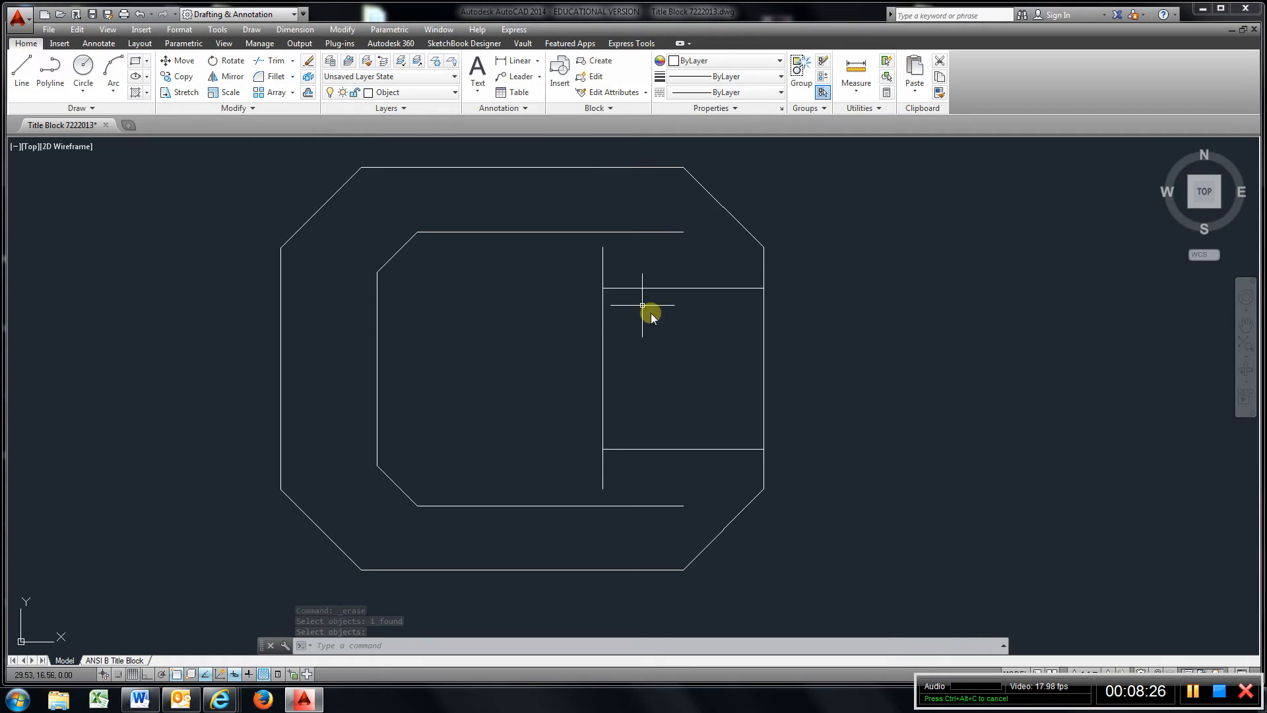
Extend the .5 offset vertical line up and down to the inner profile's top and bottom edges
click(294, 64)
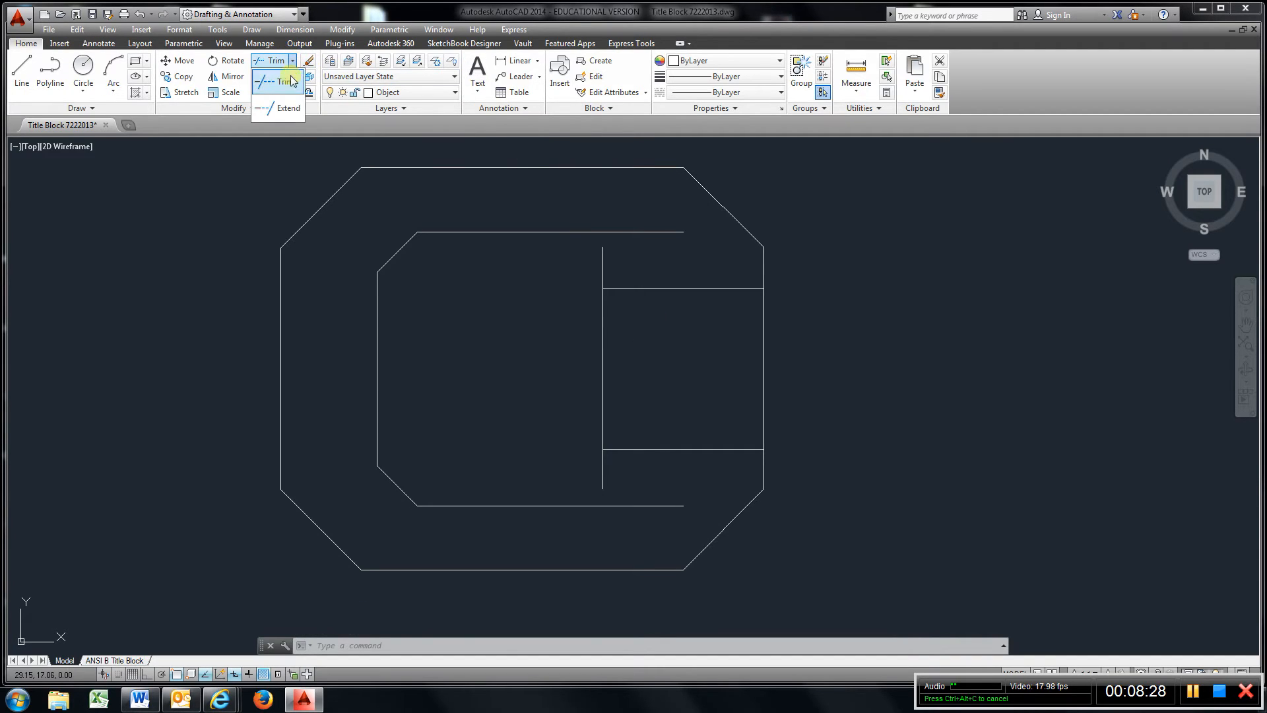
click(274, 98)
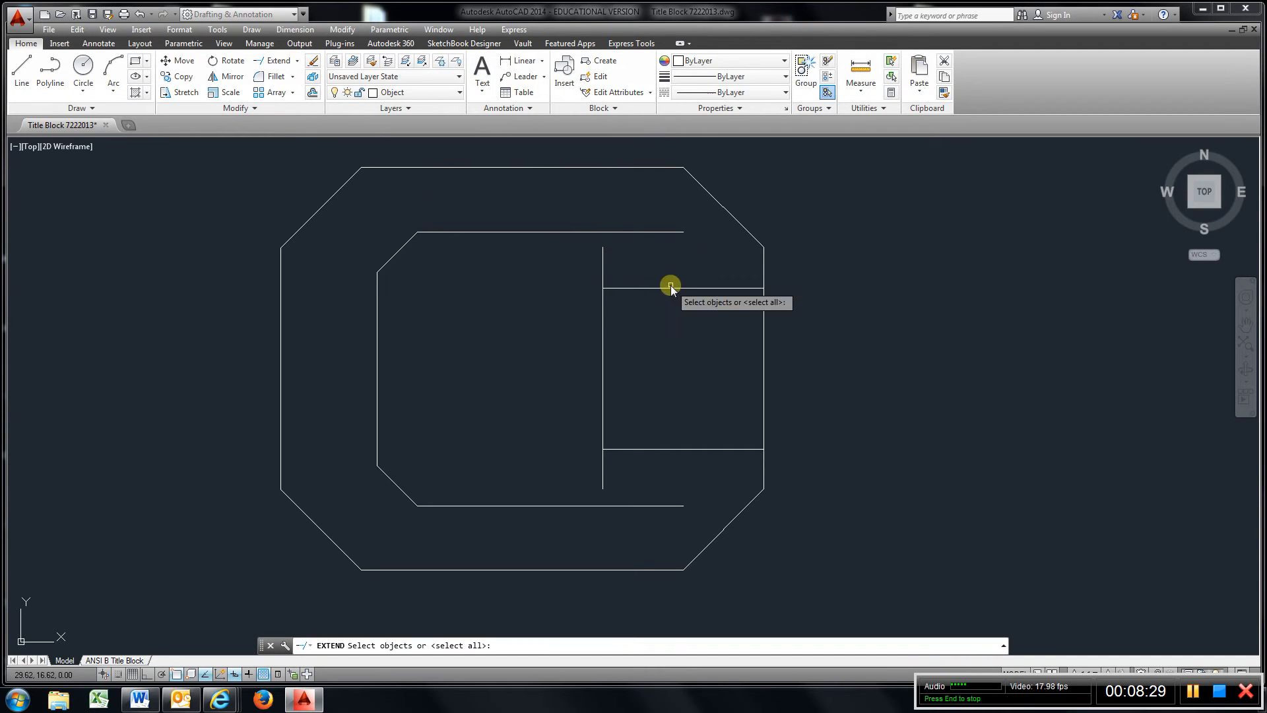
click(653, 234)
key(Return)
click(604, 264)
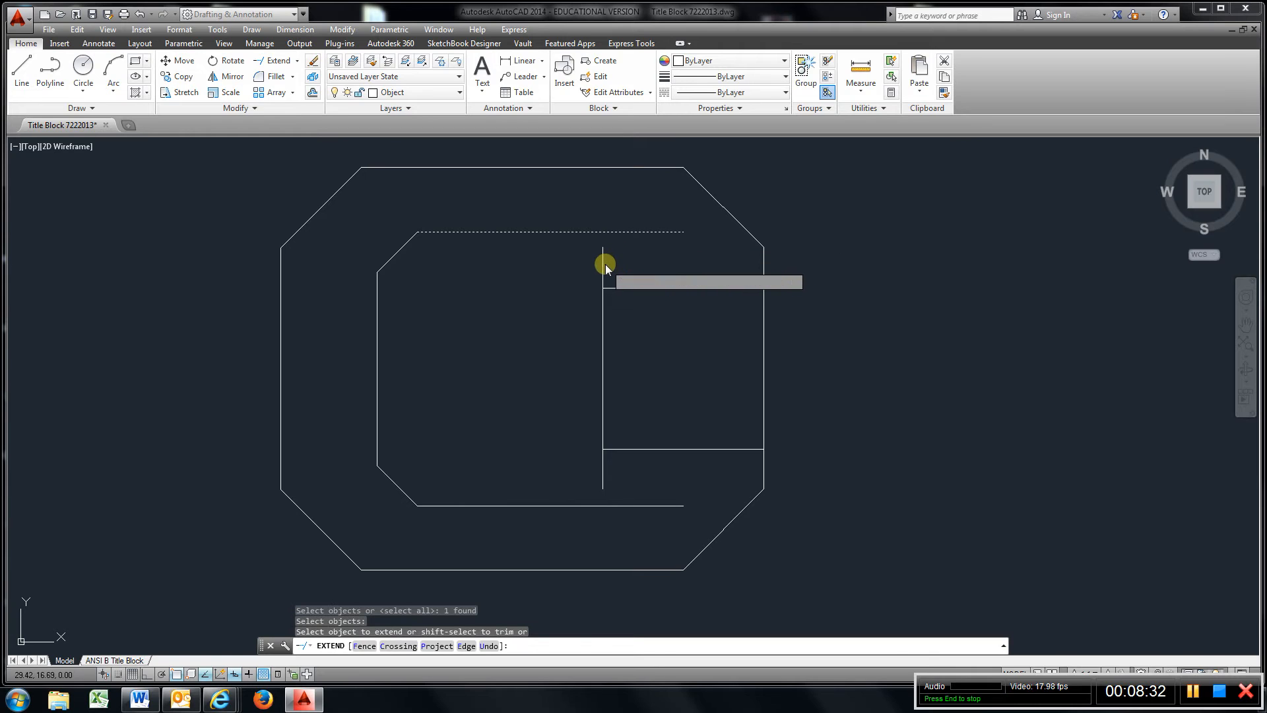
click(600, 268)
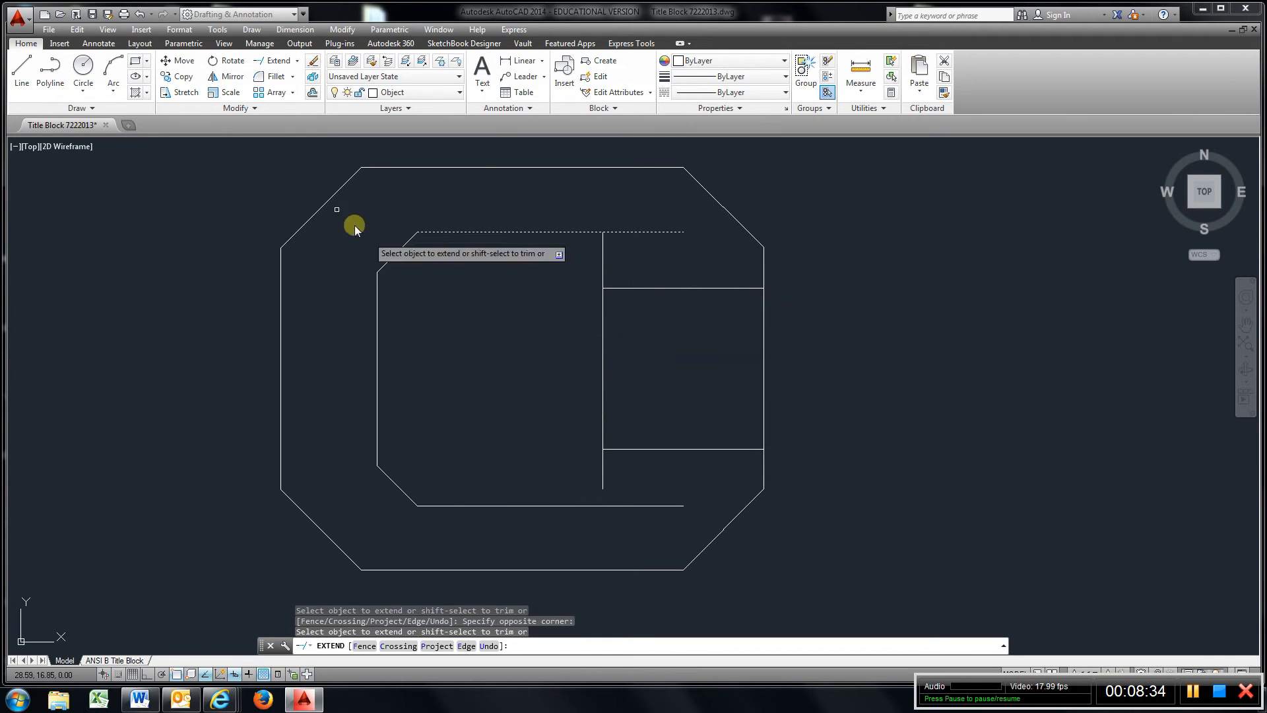
click(274, 60)
click(618, 506)
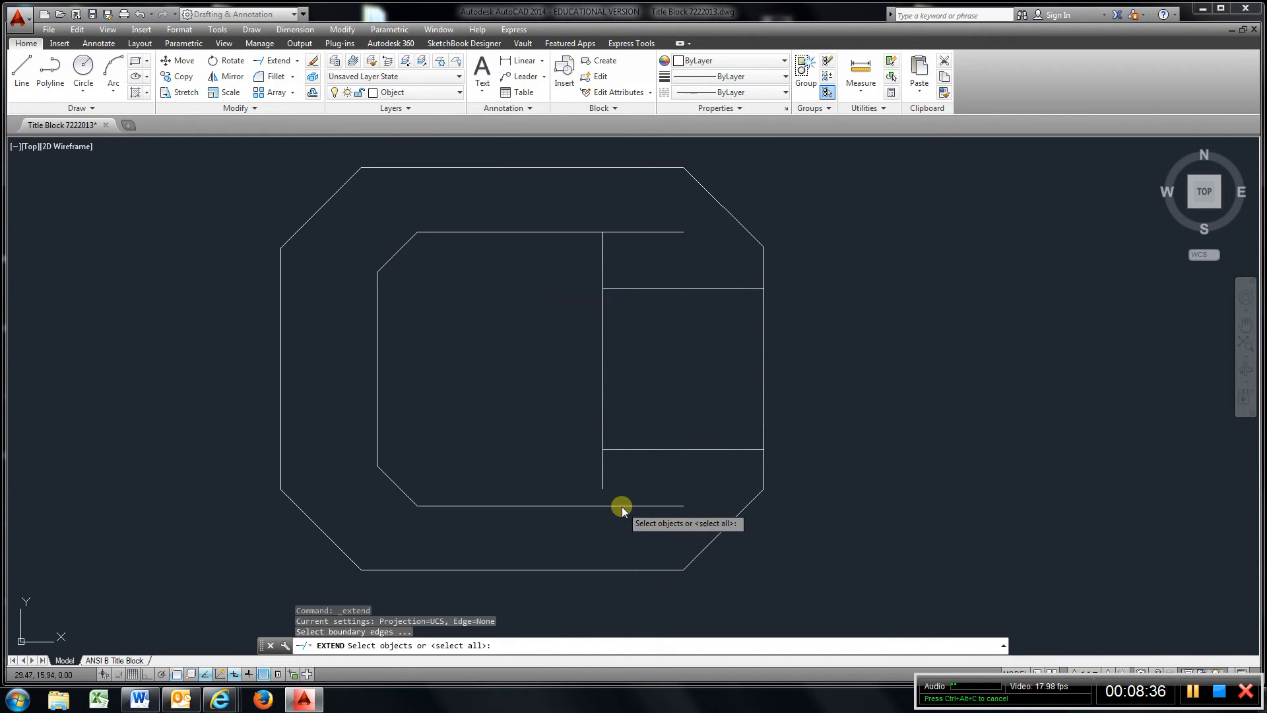
key(Return)
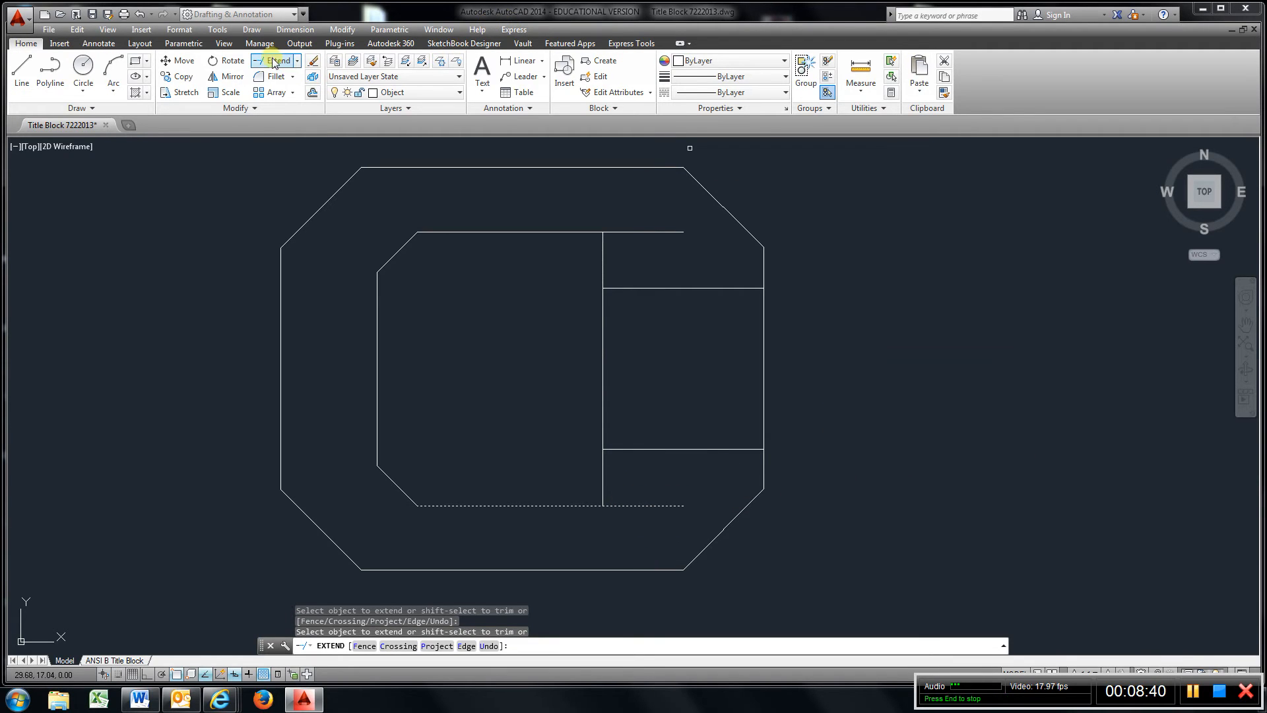
Trim the inner profile's top and bottom edges to the right of the .5 offset vertical line
click(297, 60)
click(281, 94)
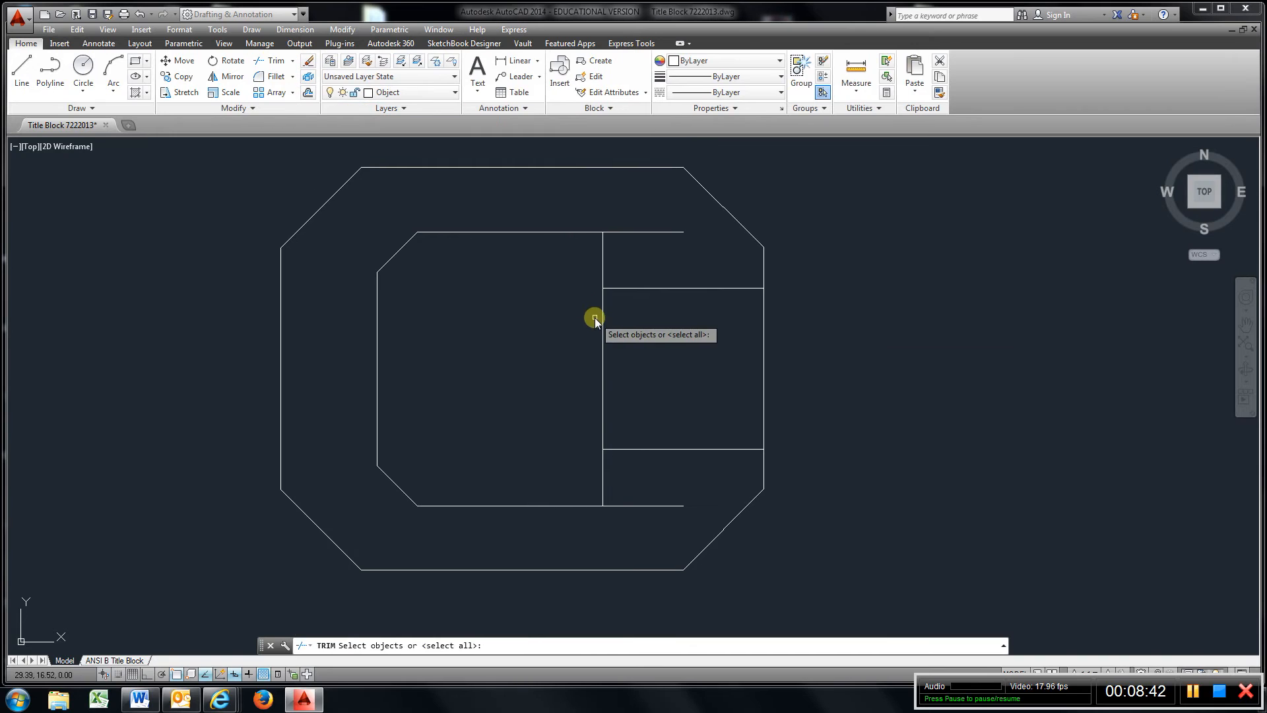
click(602, 279)
key(Return)
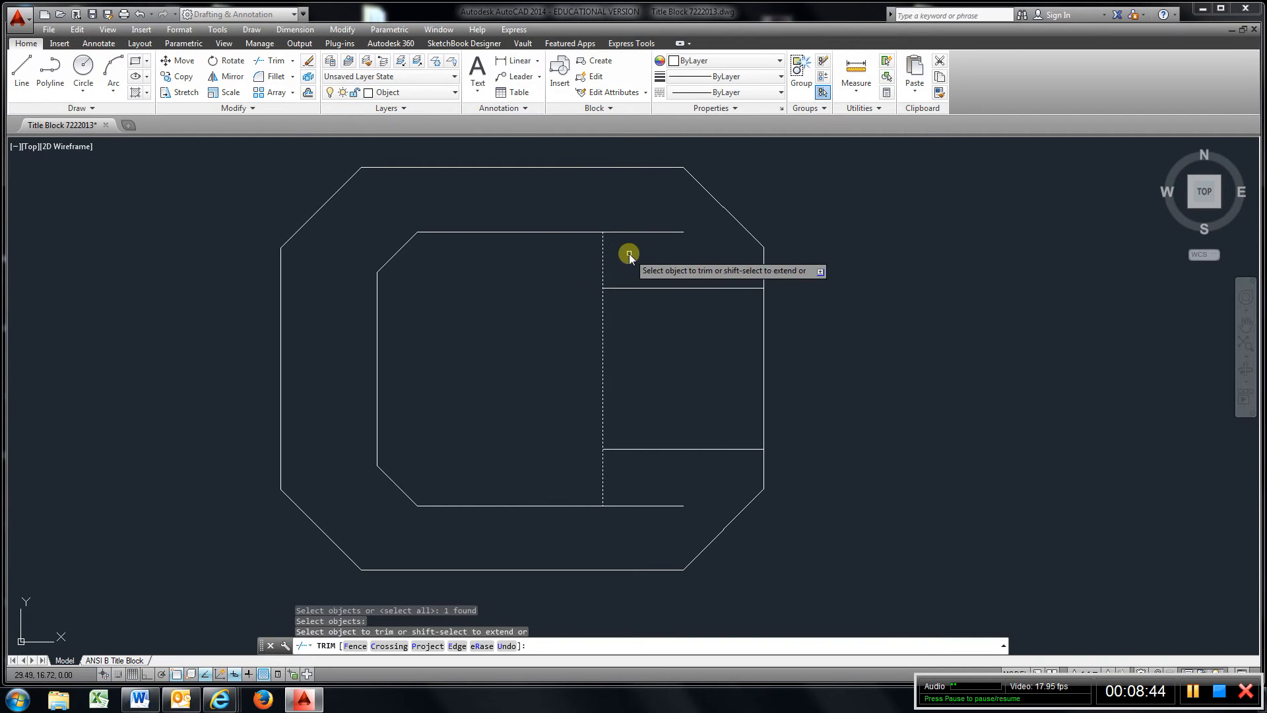
click(647, 233)
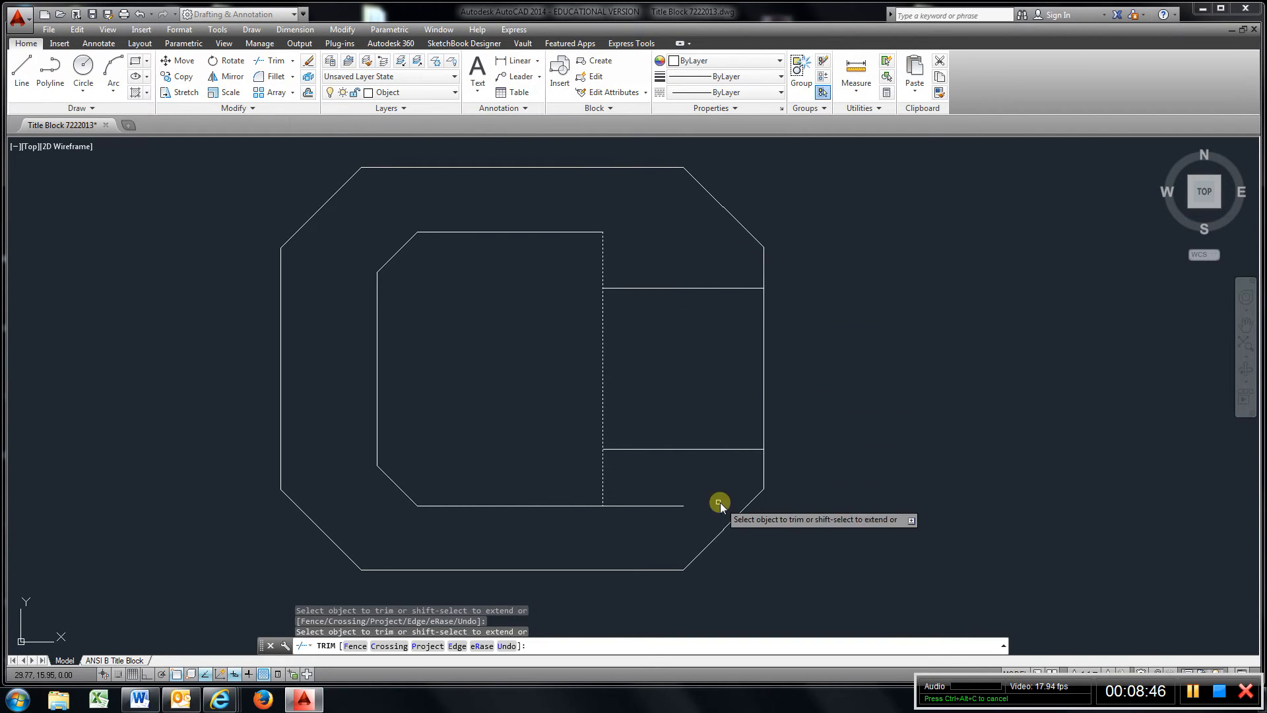
click(658, 510)
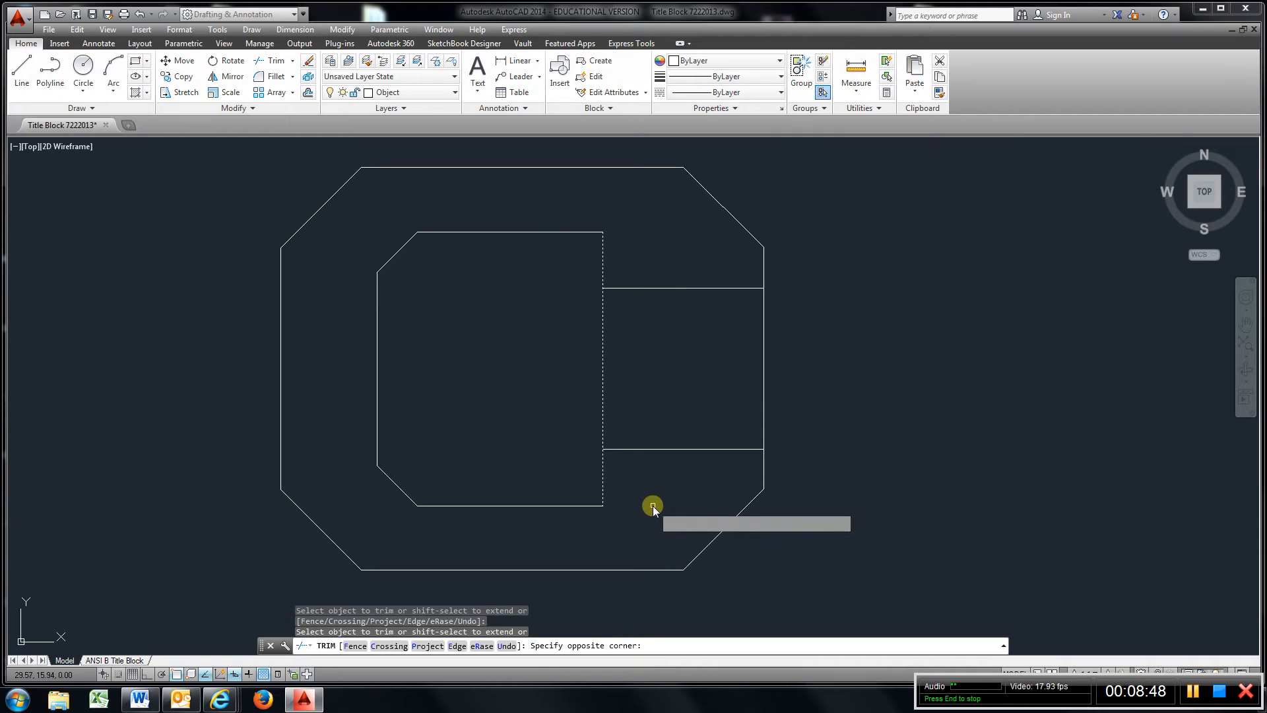
click(655, 507)
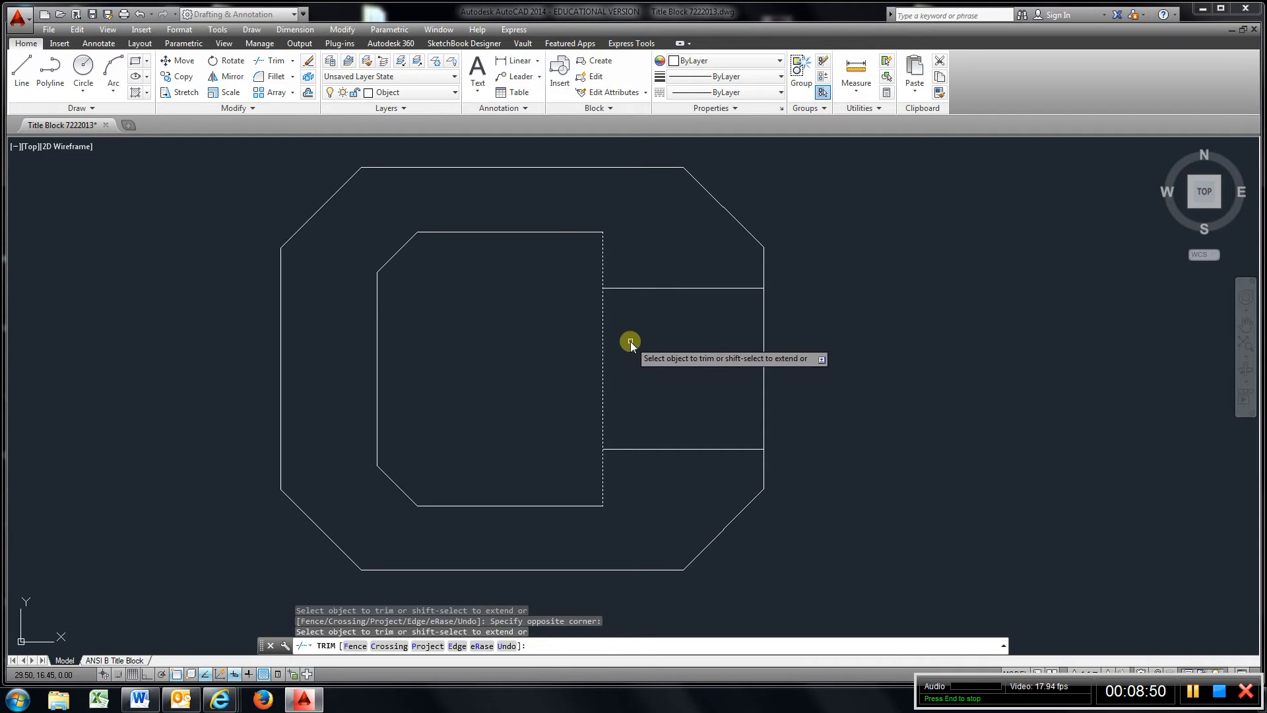
key(Escape)
Trim the .5 offset vertical line and the outer right edge between the two horizontal lines to open the slot
click(279, 62)
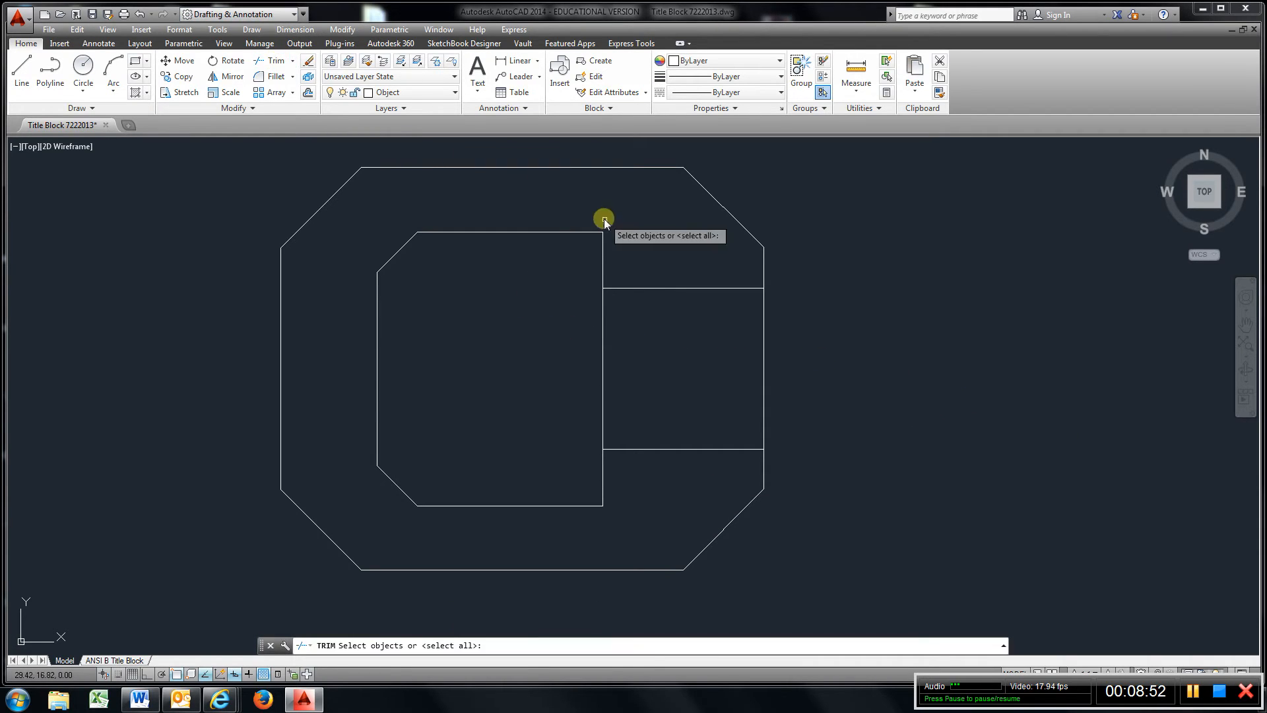
click(671, 261)
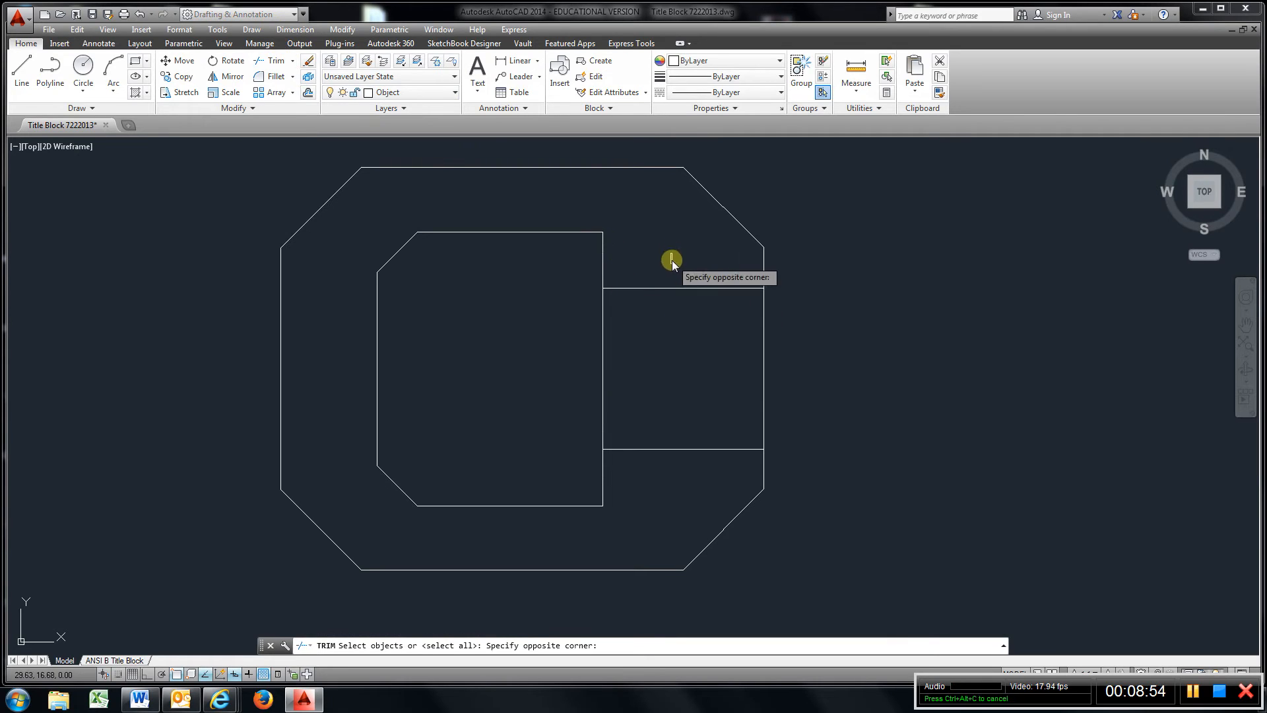
click(631, 509)
key(Return)
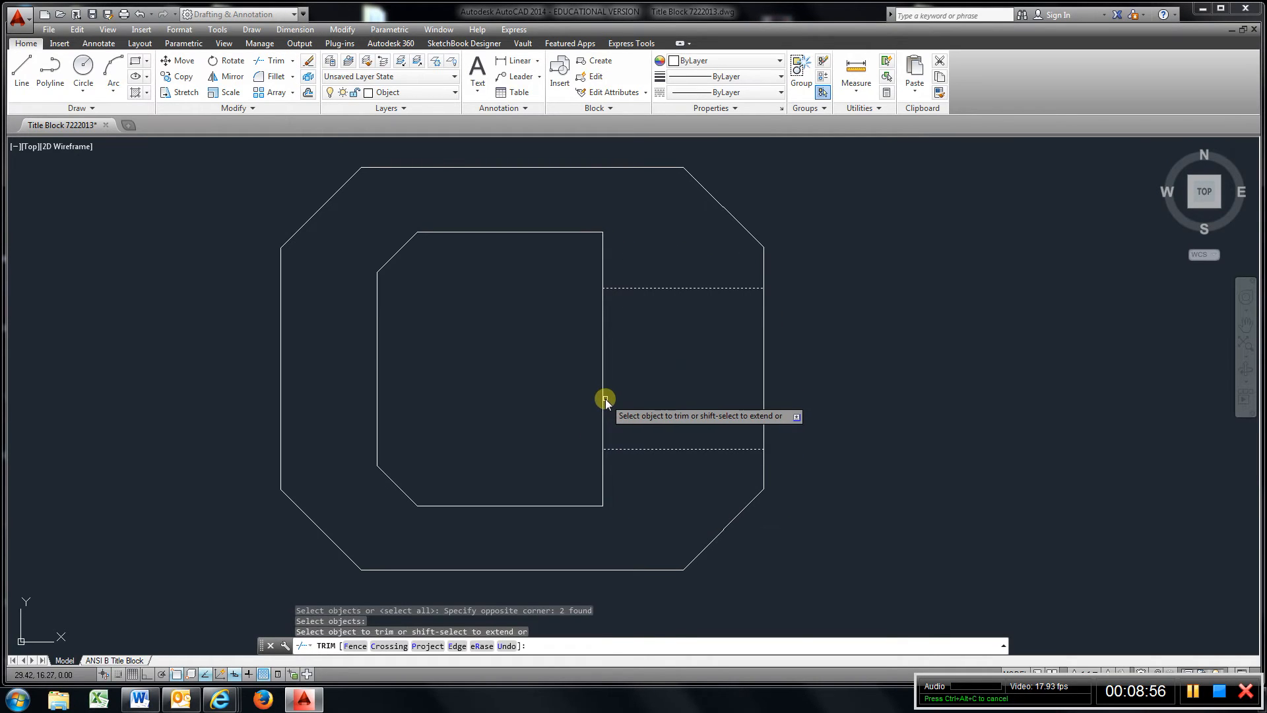
click(604, 398)
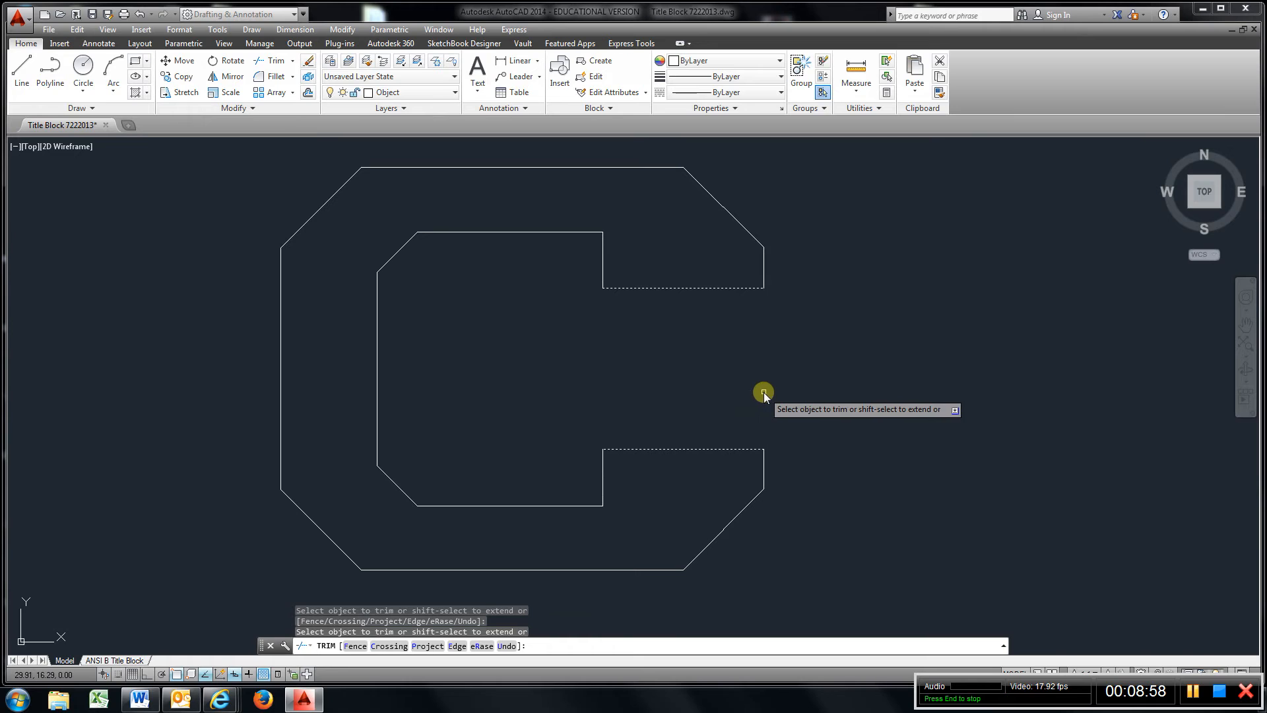
right_click(869, 371)
click(888, 375)
scroll(782, 412, up, 2)
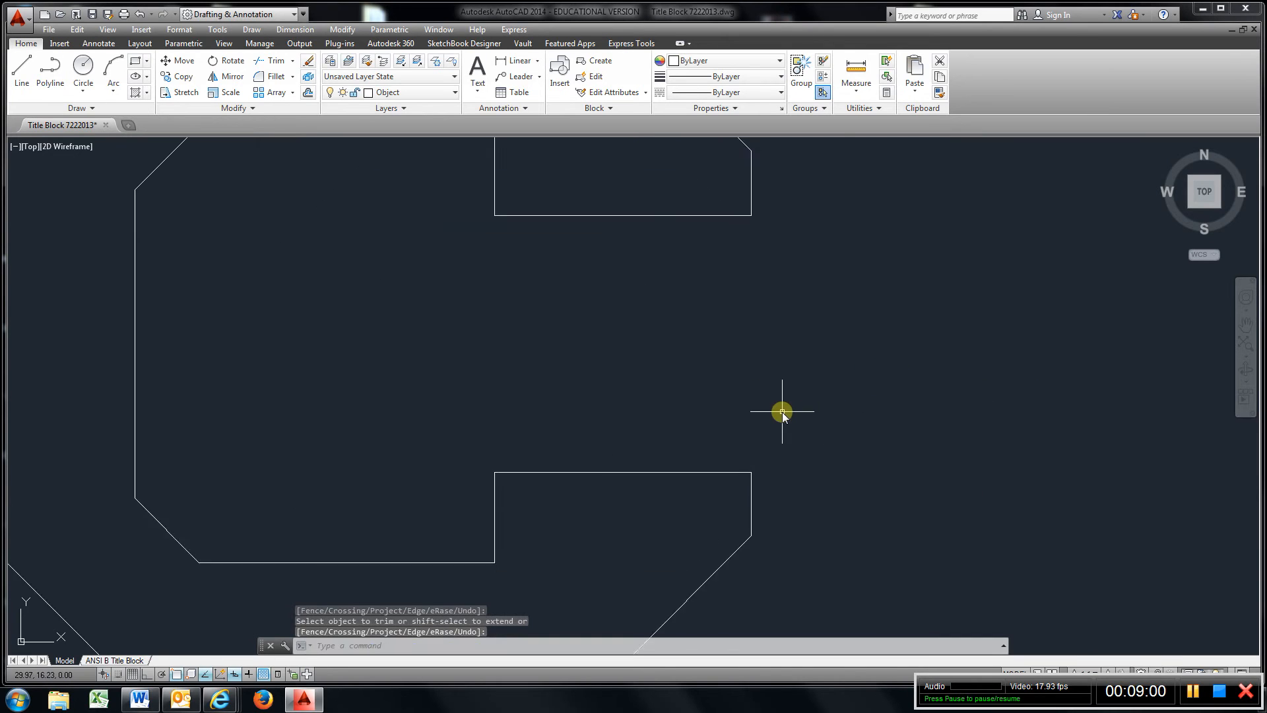
With Ortho on, project two vertical lines upward from both ends of the outer profile's upper-left angled corner
scroll(782, 412, down, 5)
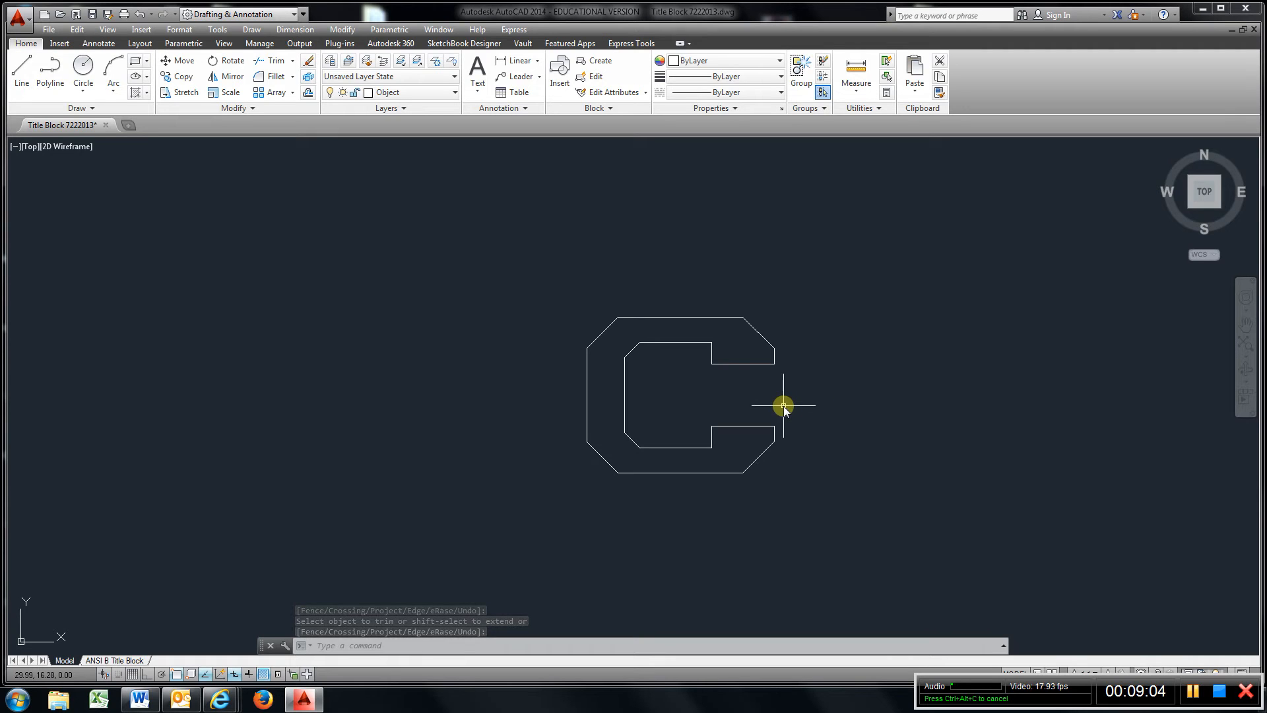
mouse_move(716, 370)
middle_down()
mouse_move(731, 397)
mouse_move(707, 458)
middle_up()
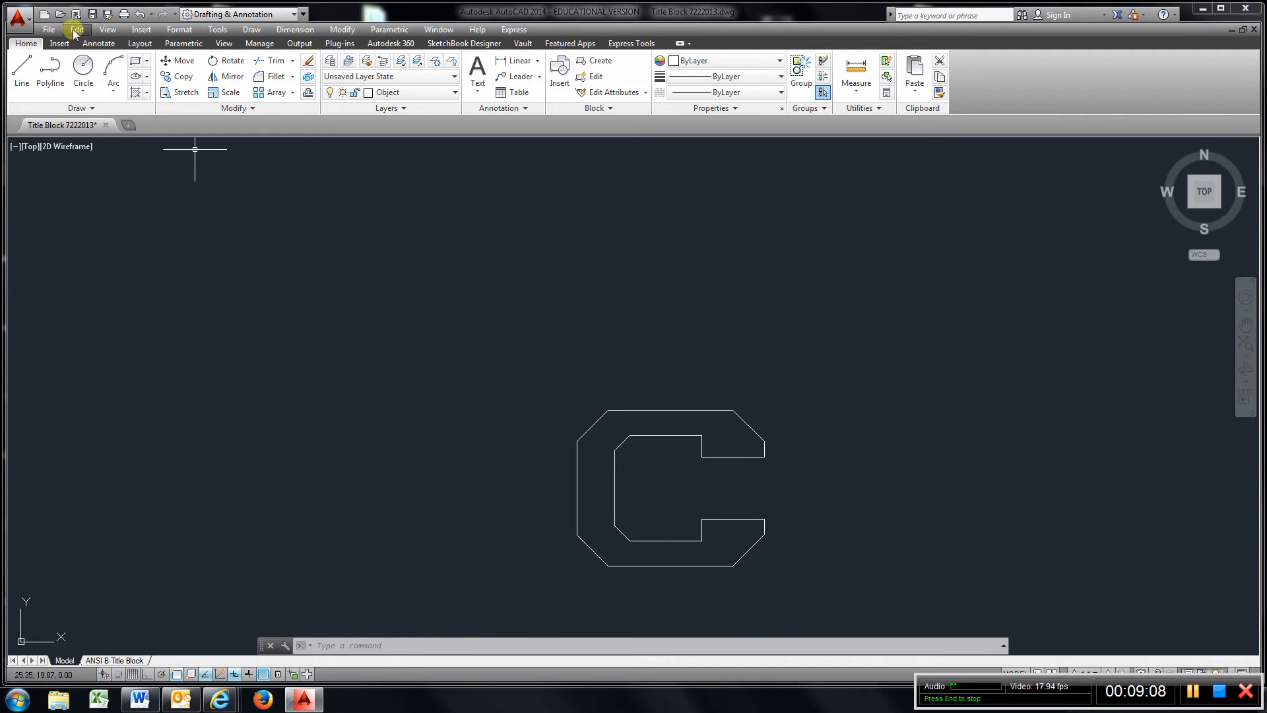
click(19, 74)
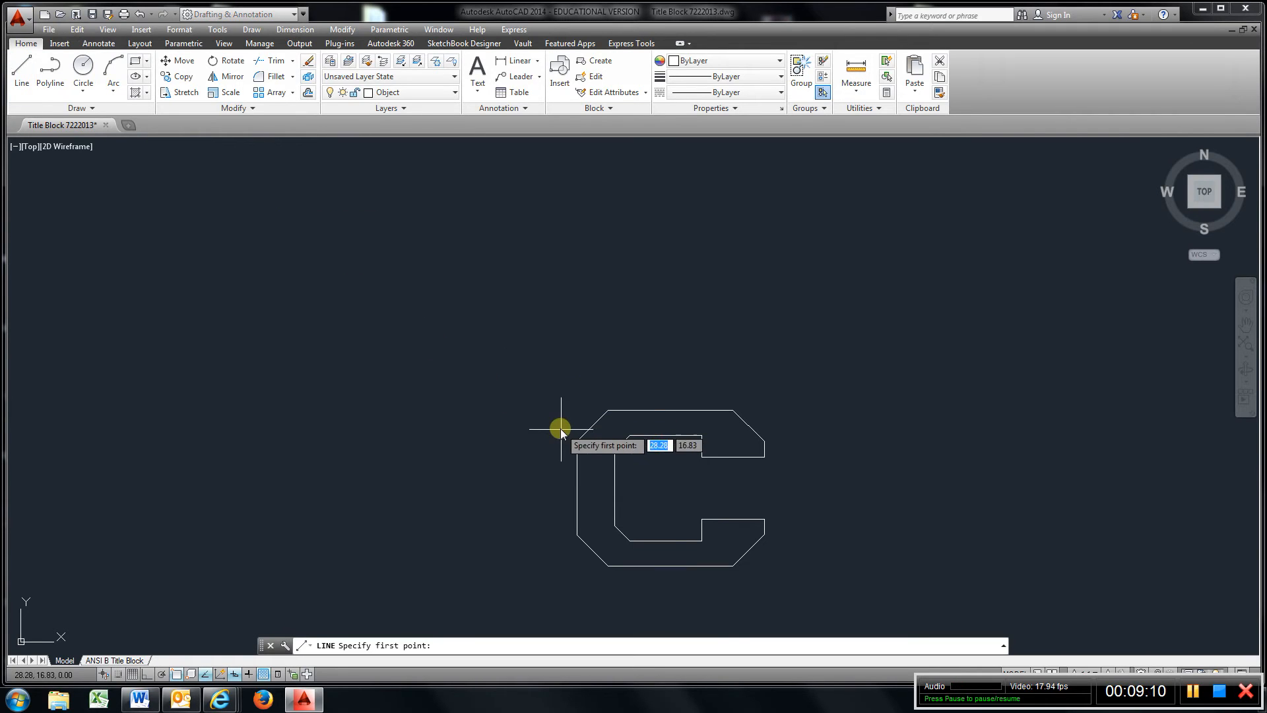
click(580, 441)
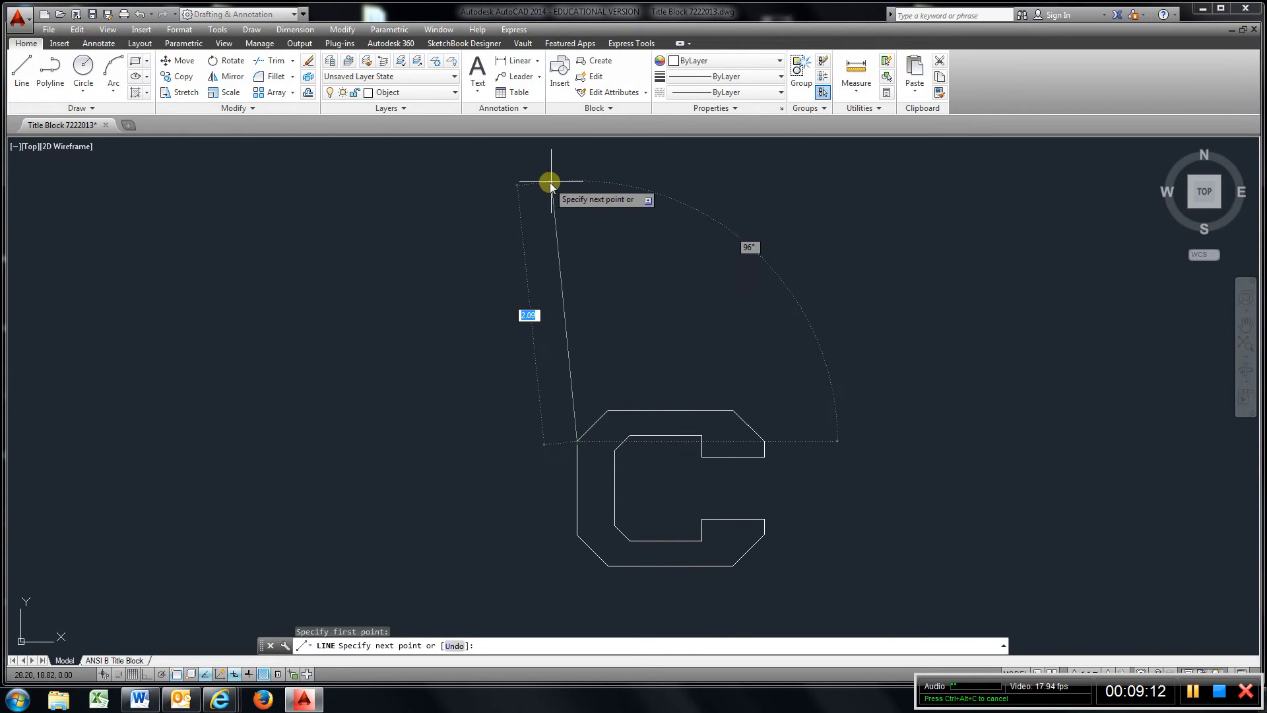
click(146, 674)
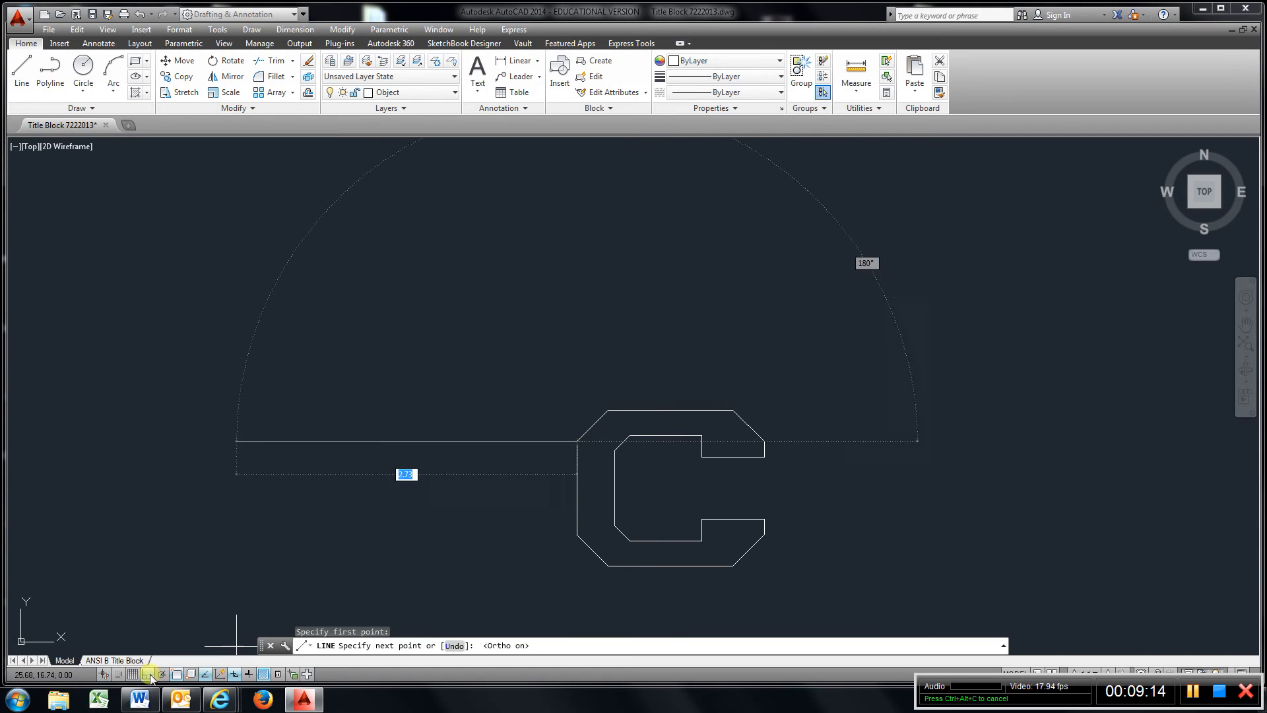
click(594, 242)
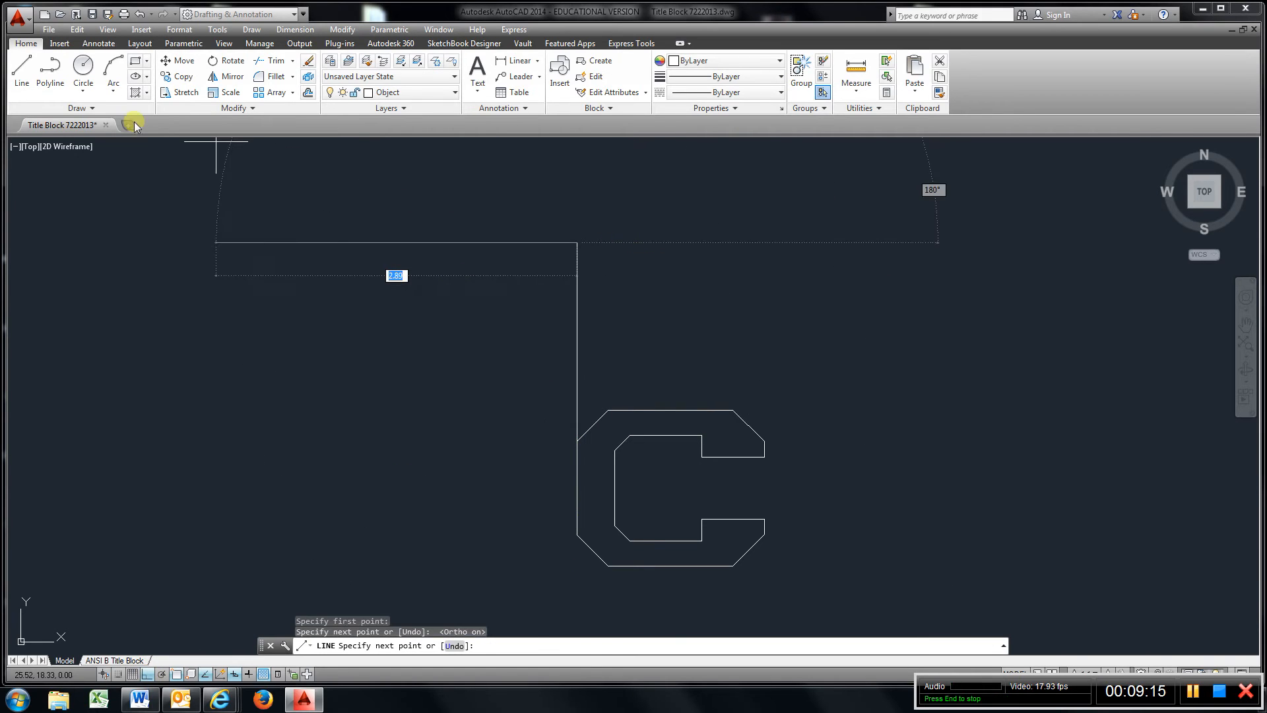
click(13, 80)
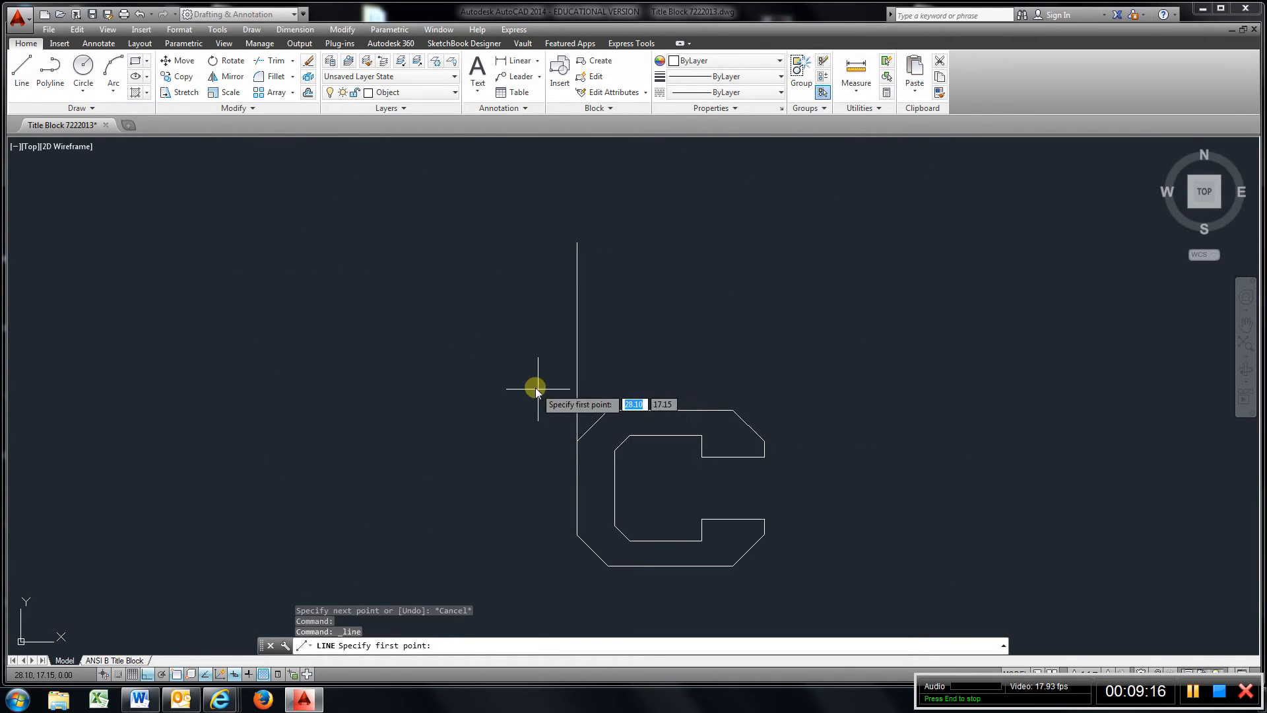
click(608, 412)
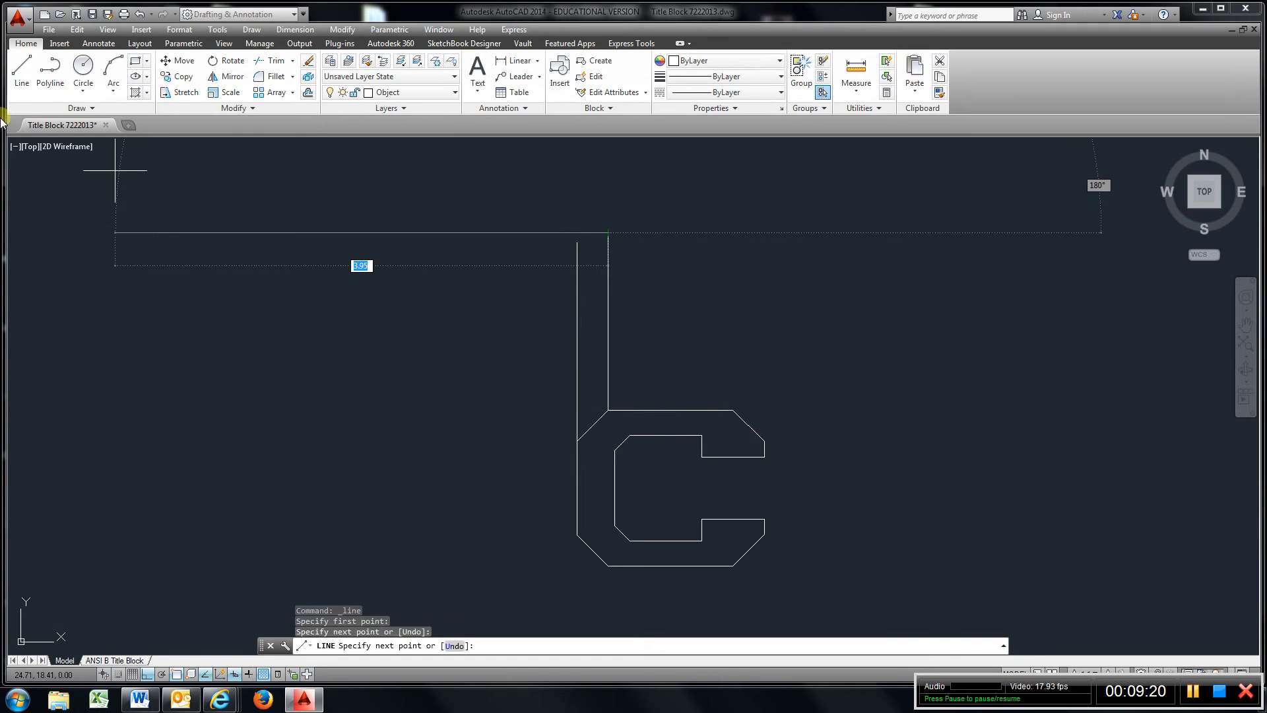
Project two vertical lines upward from both ends of the outer profile's upper-right angled corner
click(16, 83)
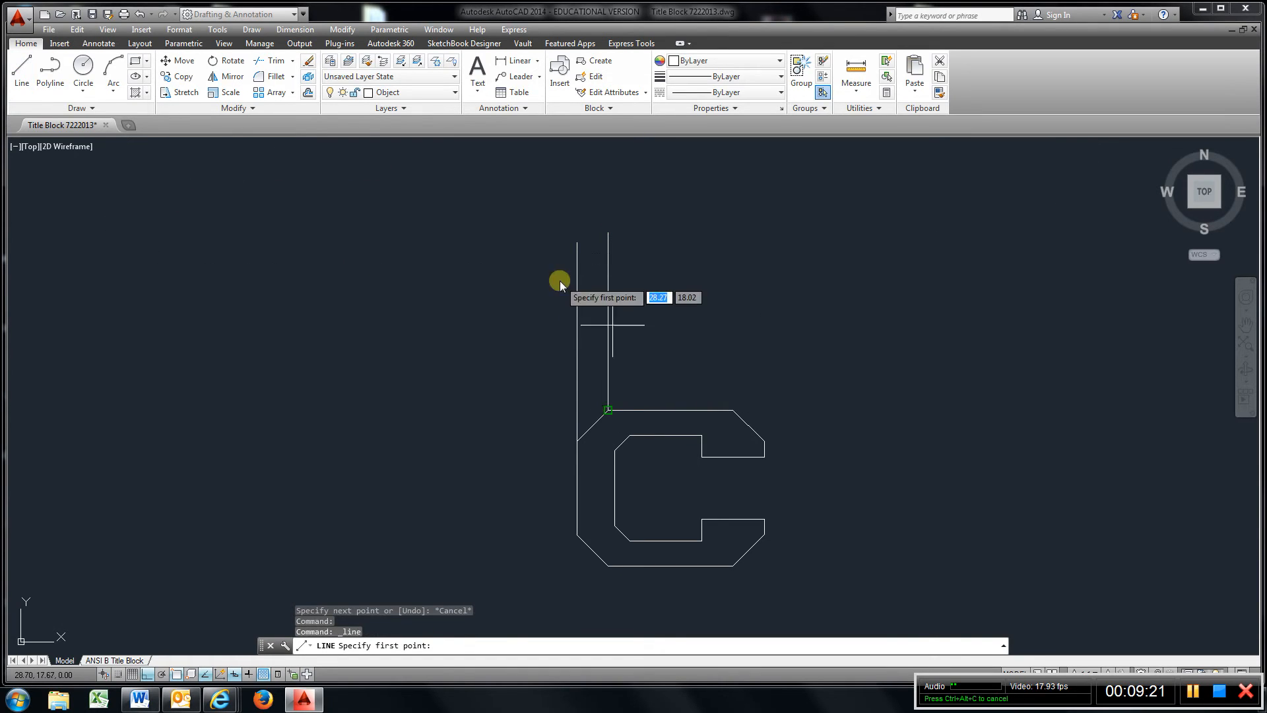
click(733, 410)
click(726, 222)
click(21, 69)
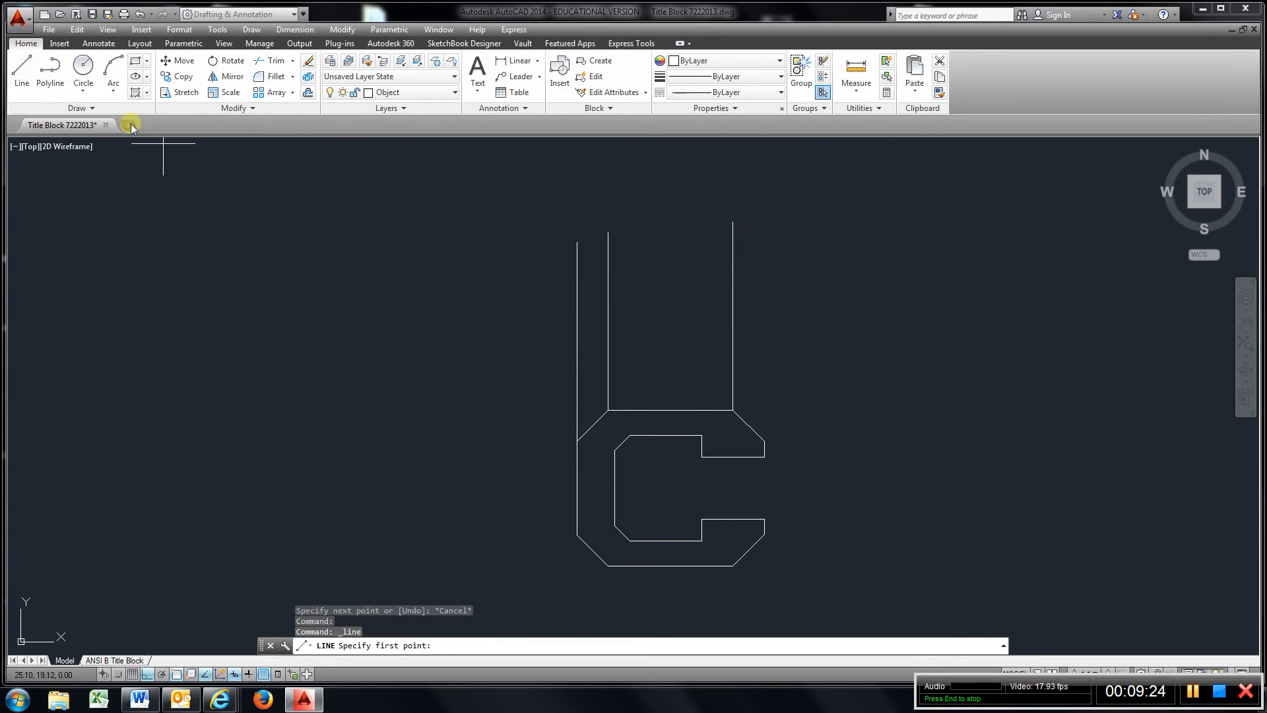
click(764, 456)
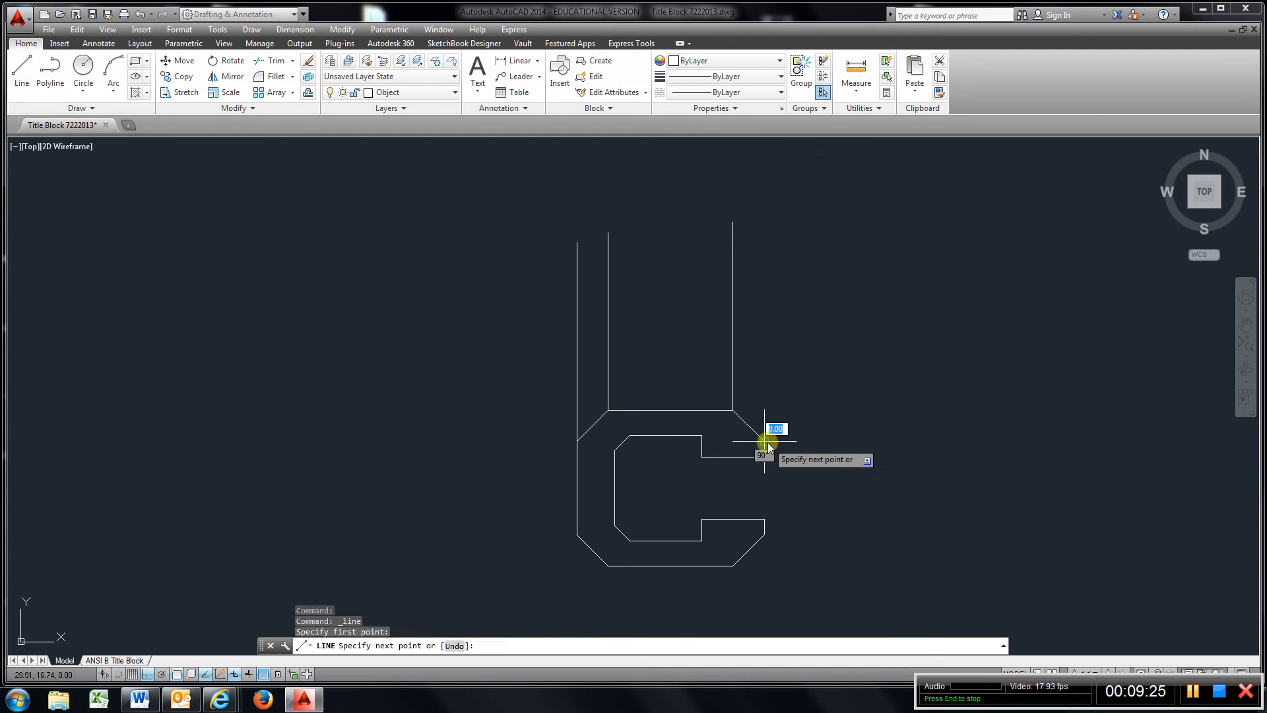
click(764, 218)
Draw a horizontal line across all four vertical projection lines, above the C-shaped profile
click(22, 69)
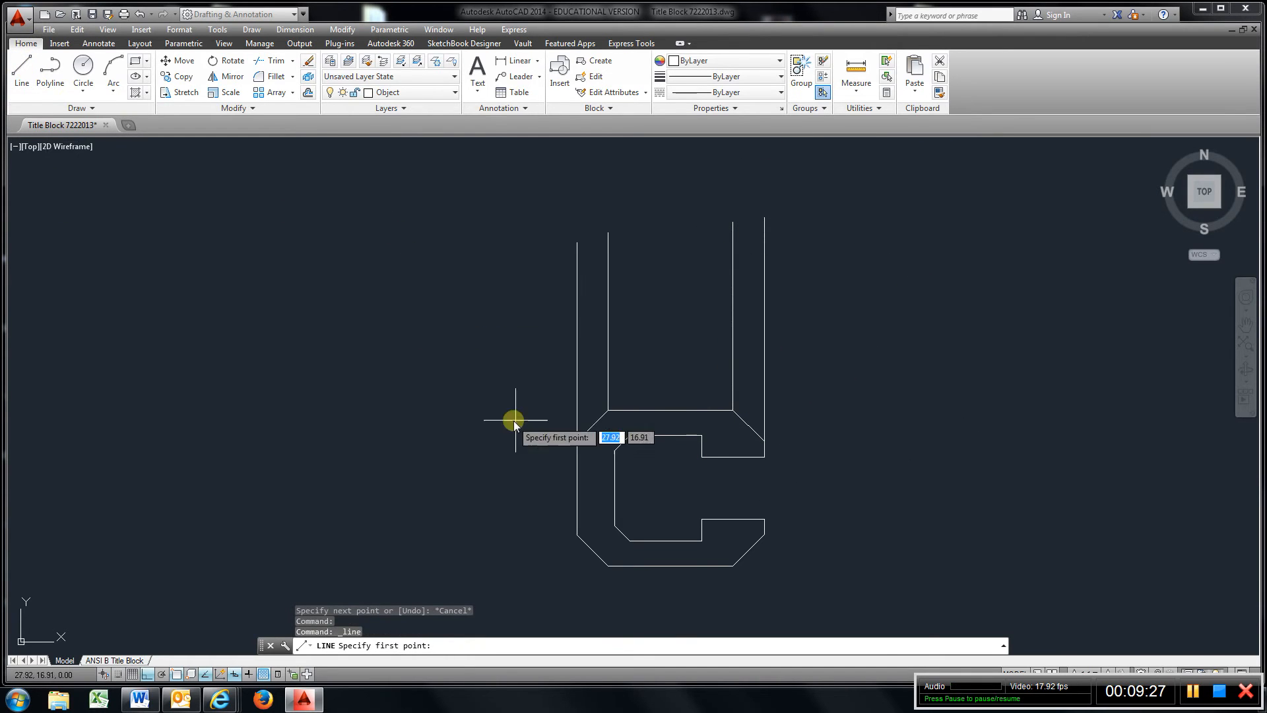
click(512, 319)
click(905, 318)
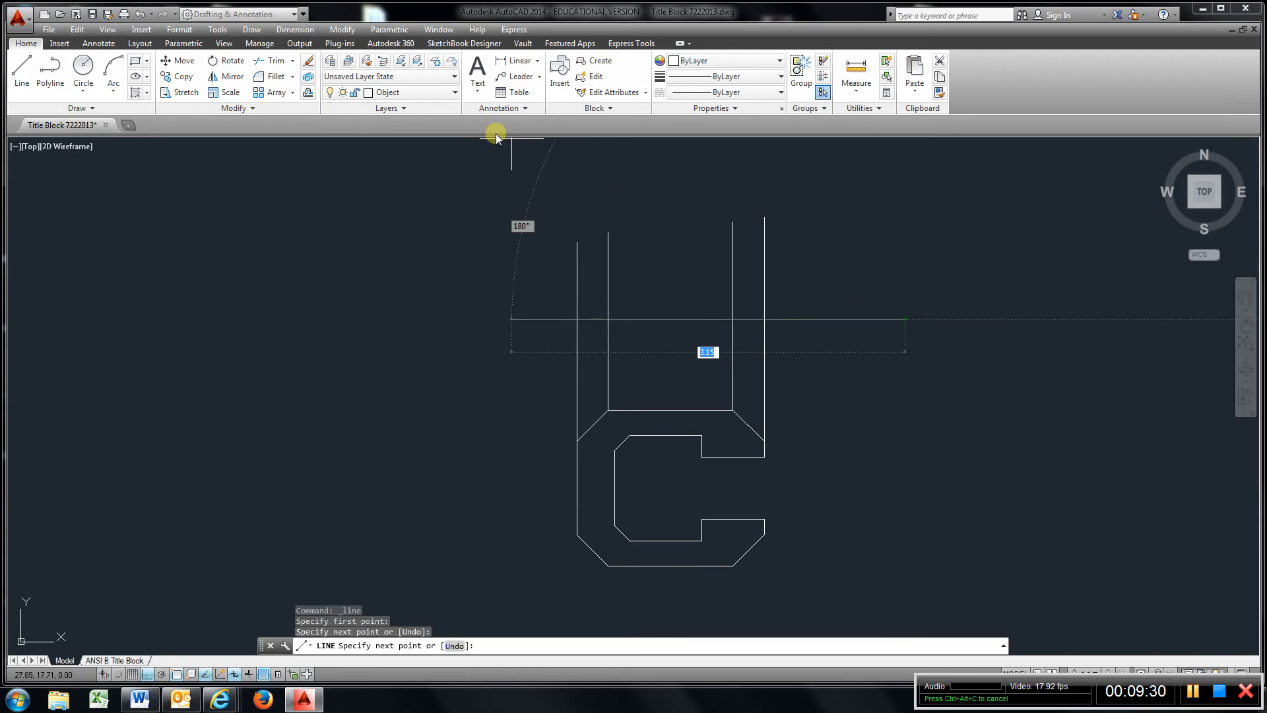
Offset the horizontal line crossing the projection lines upward by .25
click(308, 93)
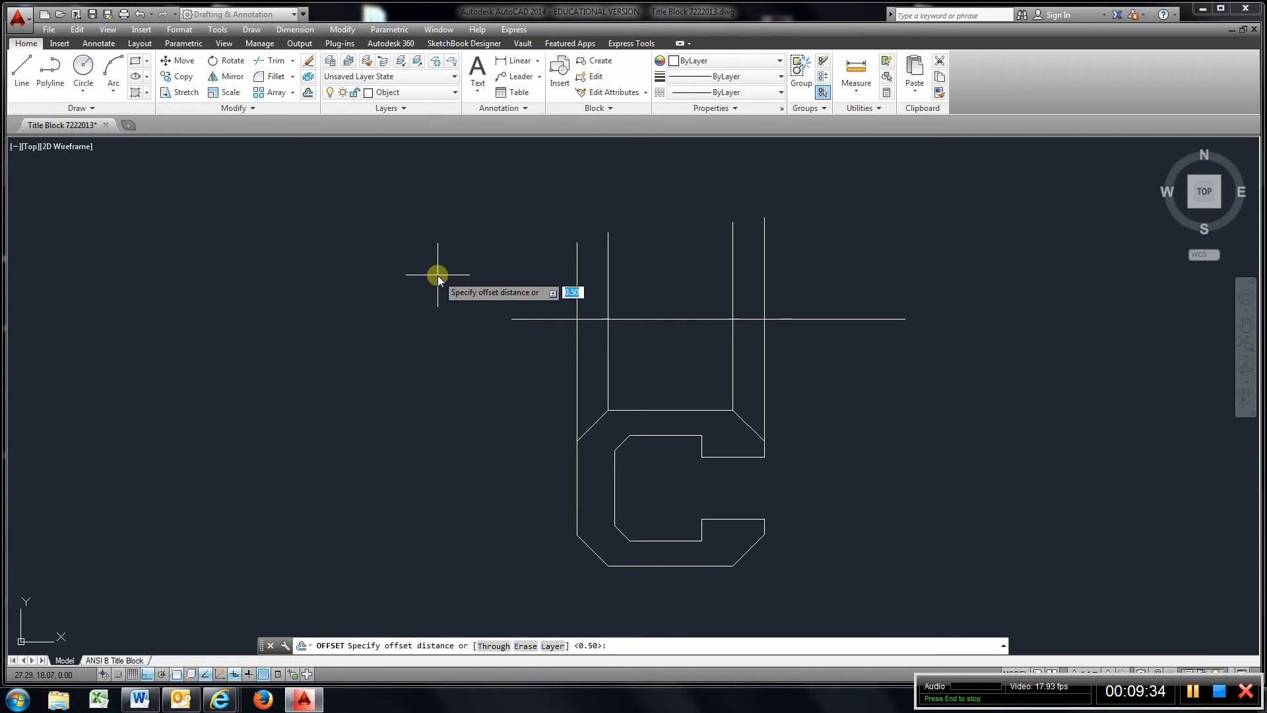
text(.25)
key(Return)
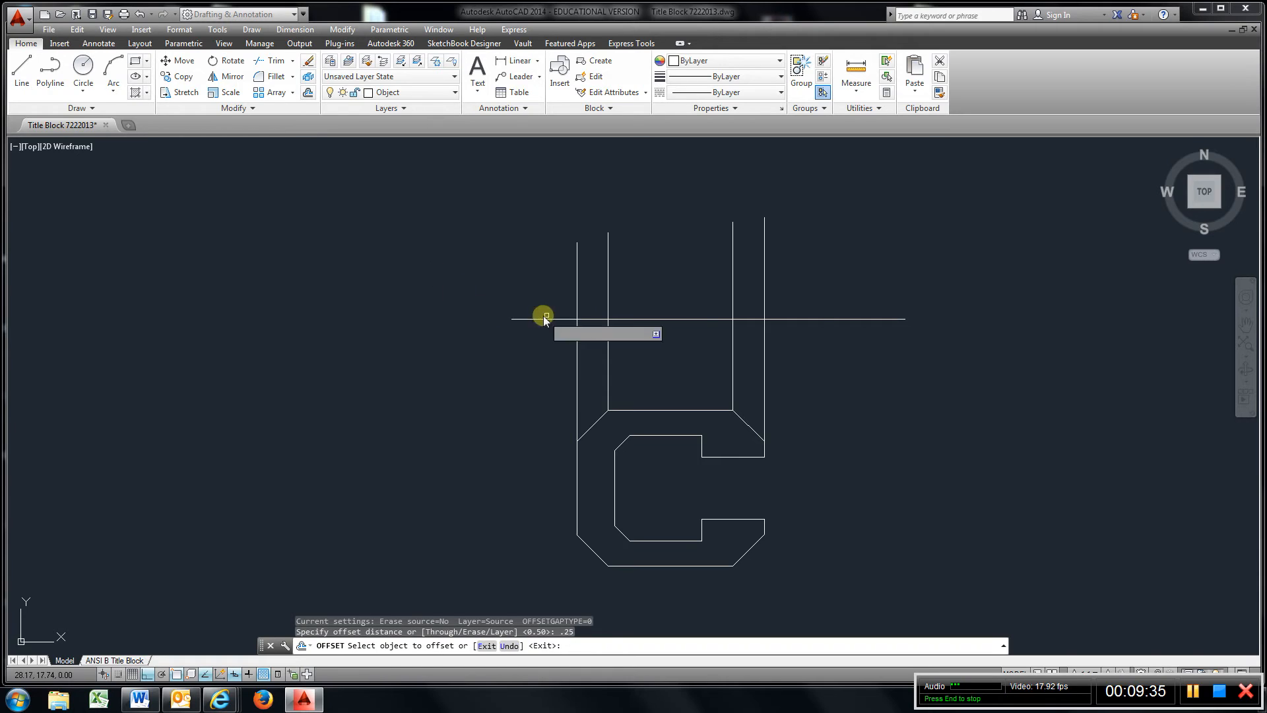
click(708, 320)
click(691, 278)
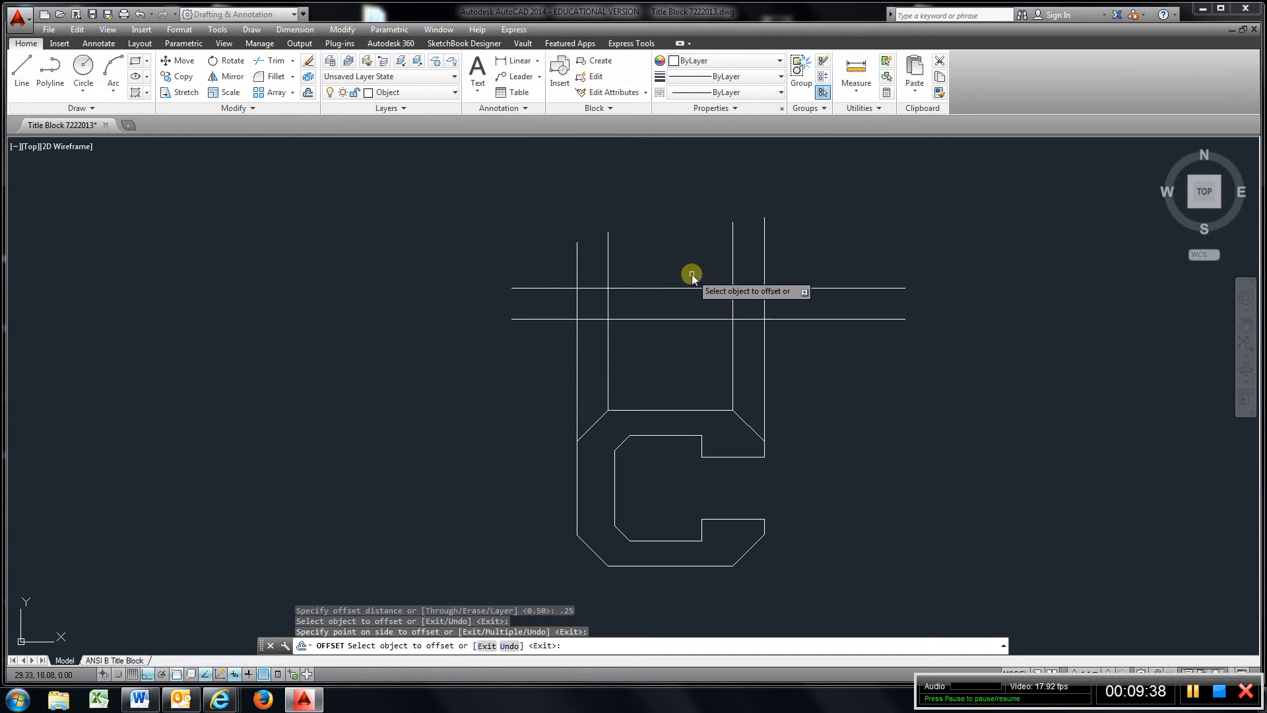
Trim the four vertical projection lines above and below the two horizontal lines, keeping only the segments between them
click(293, 62)
click(284, 89)
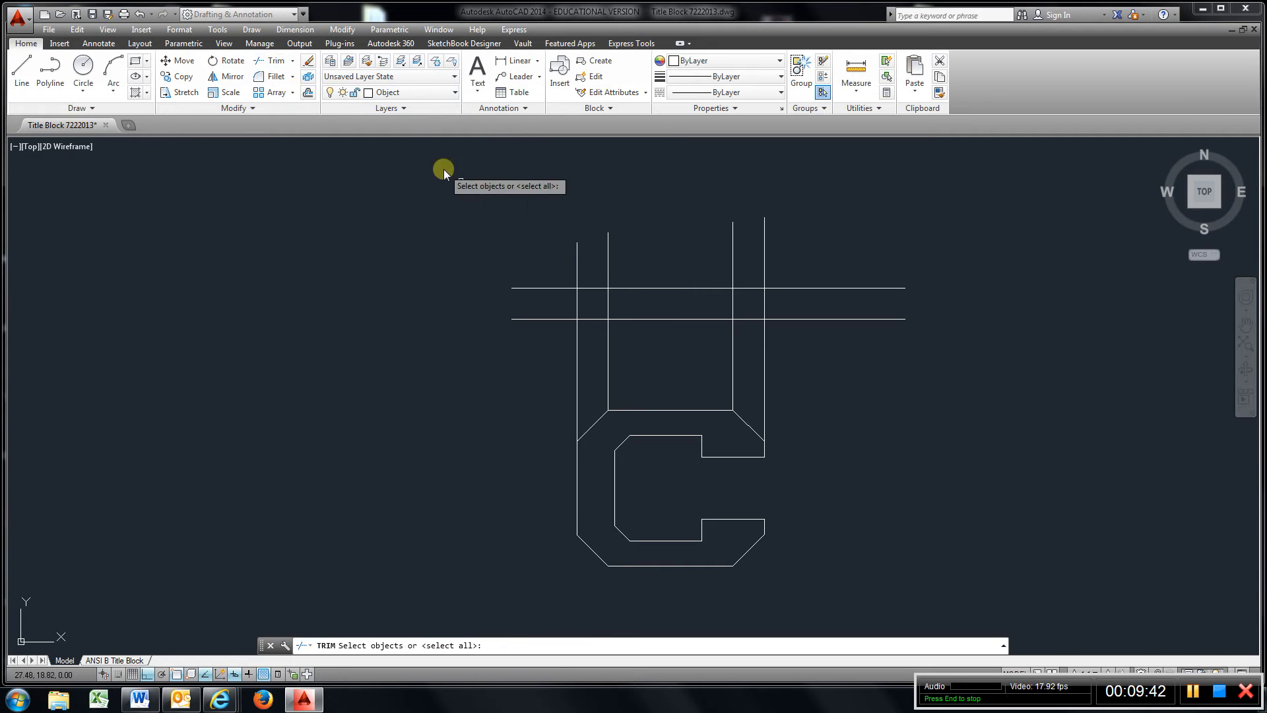
click(680, 270)
click(651, 360)
key(Return)
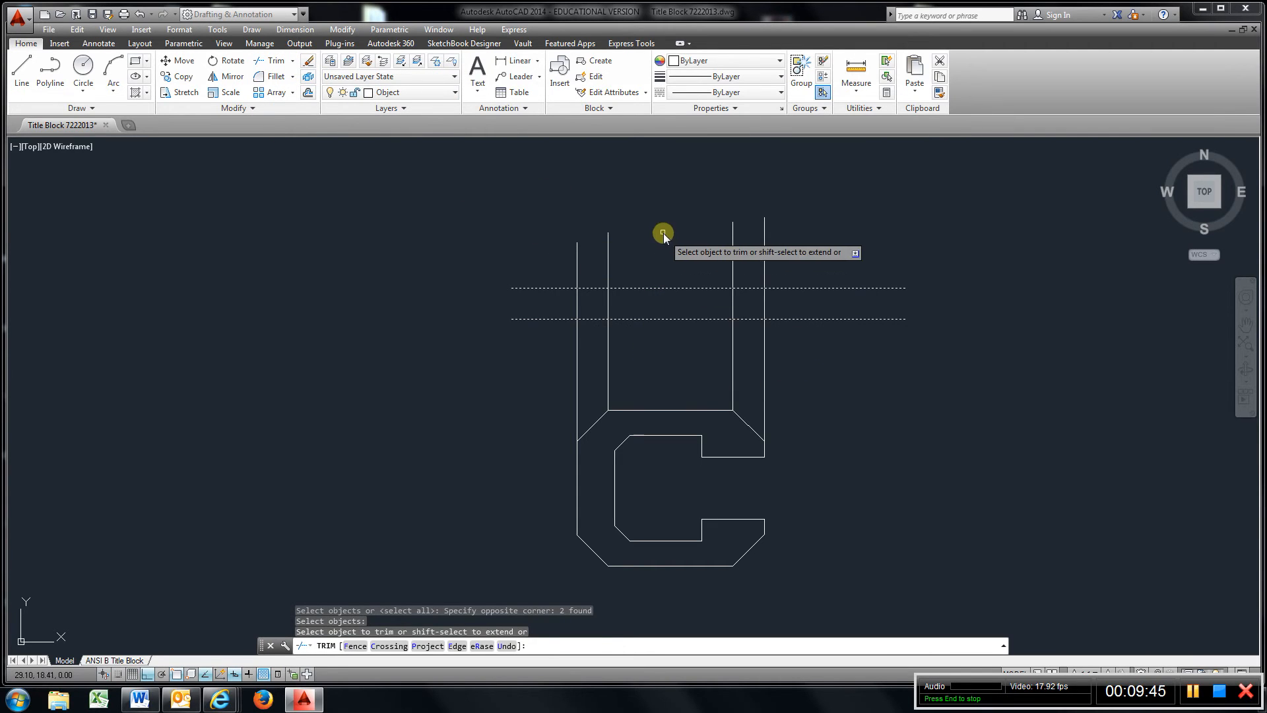
click(663, 233)
click(544, 248)
click(857, 196)
click(705, 264)
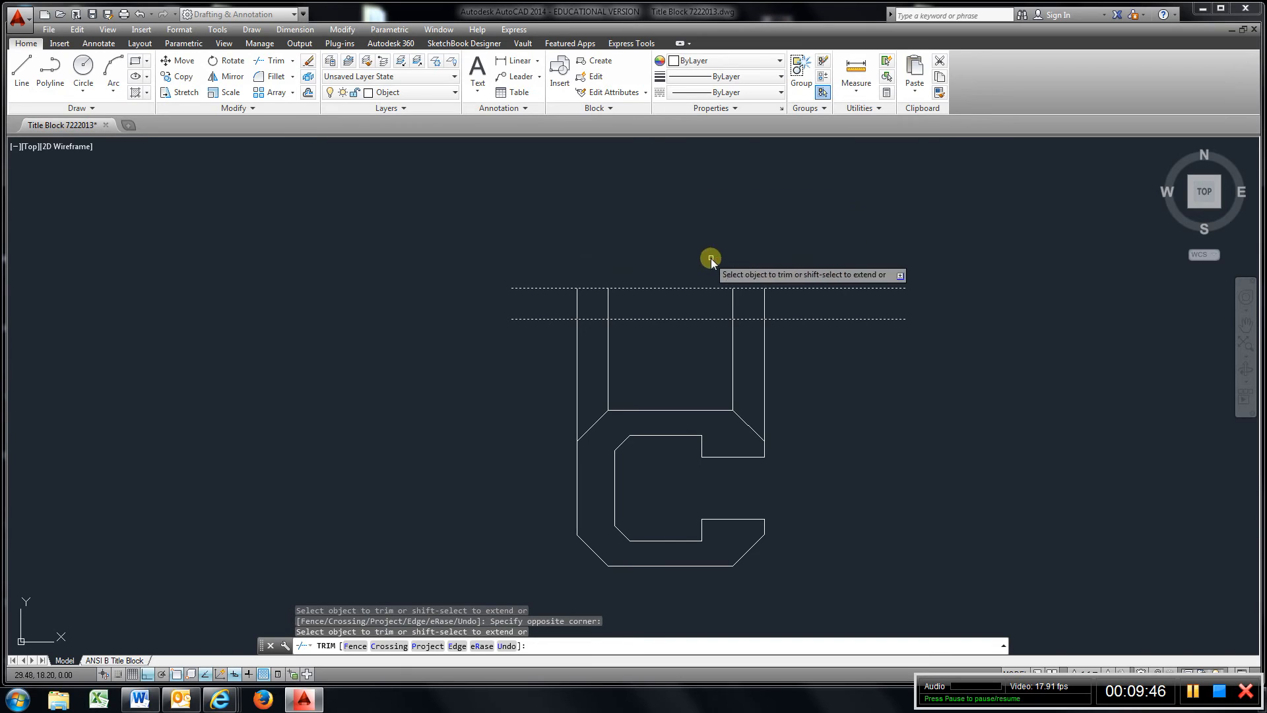
click(813, 341)
click(546, 387)
right_click(532, 363)
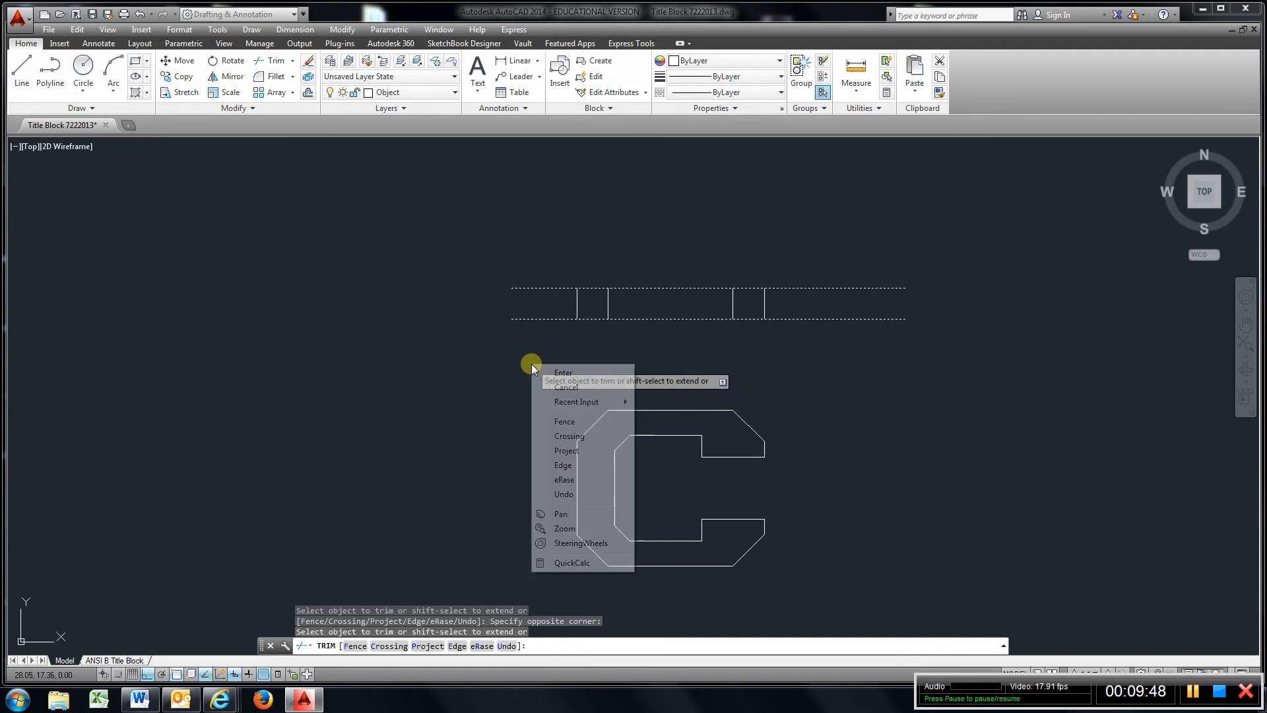
click(565, 373)
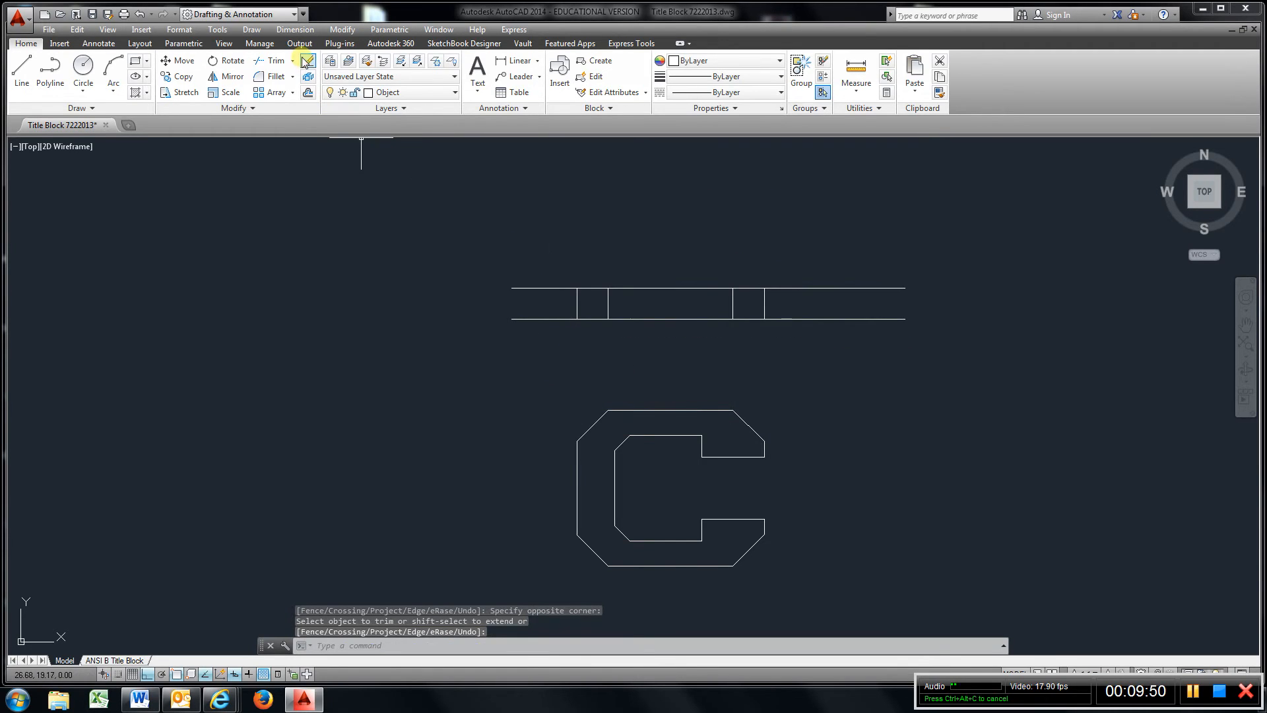
Trim both horizontal lines beyond the outermost vertical lines to close the top view's rectangle
click(281, 64)
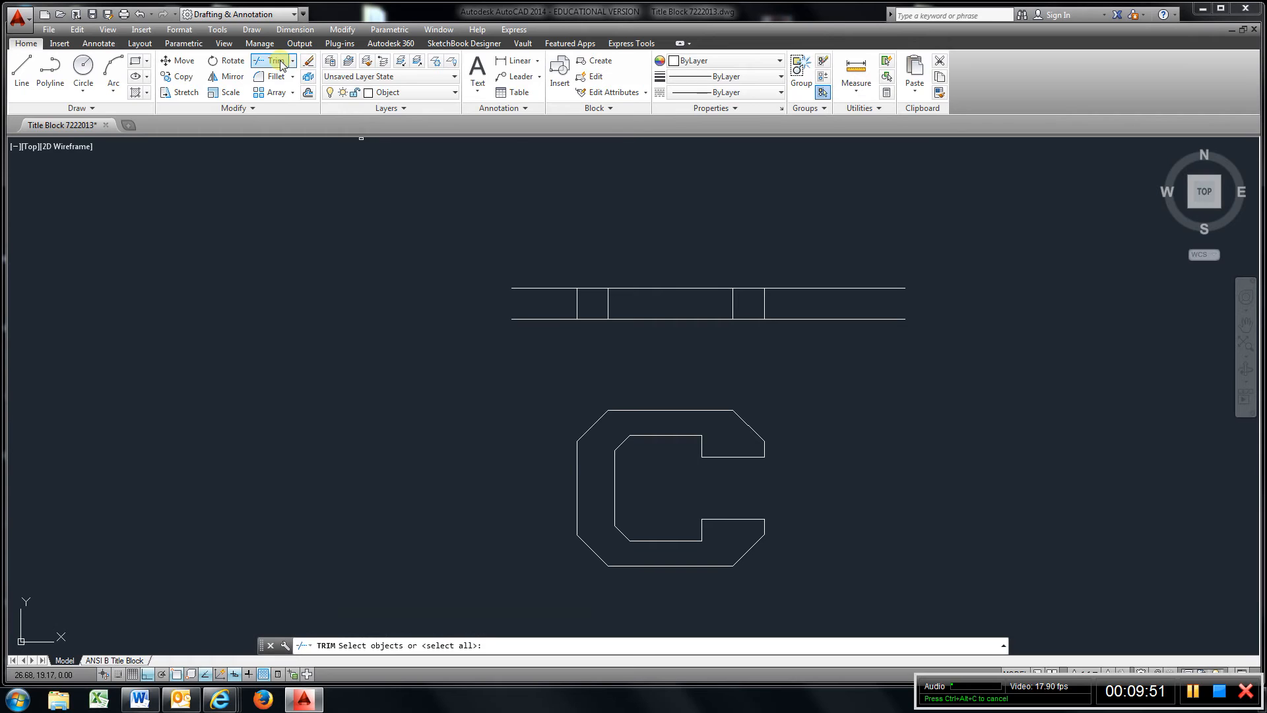
click(577, 305)
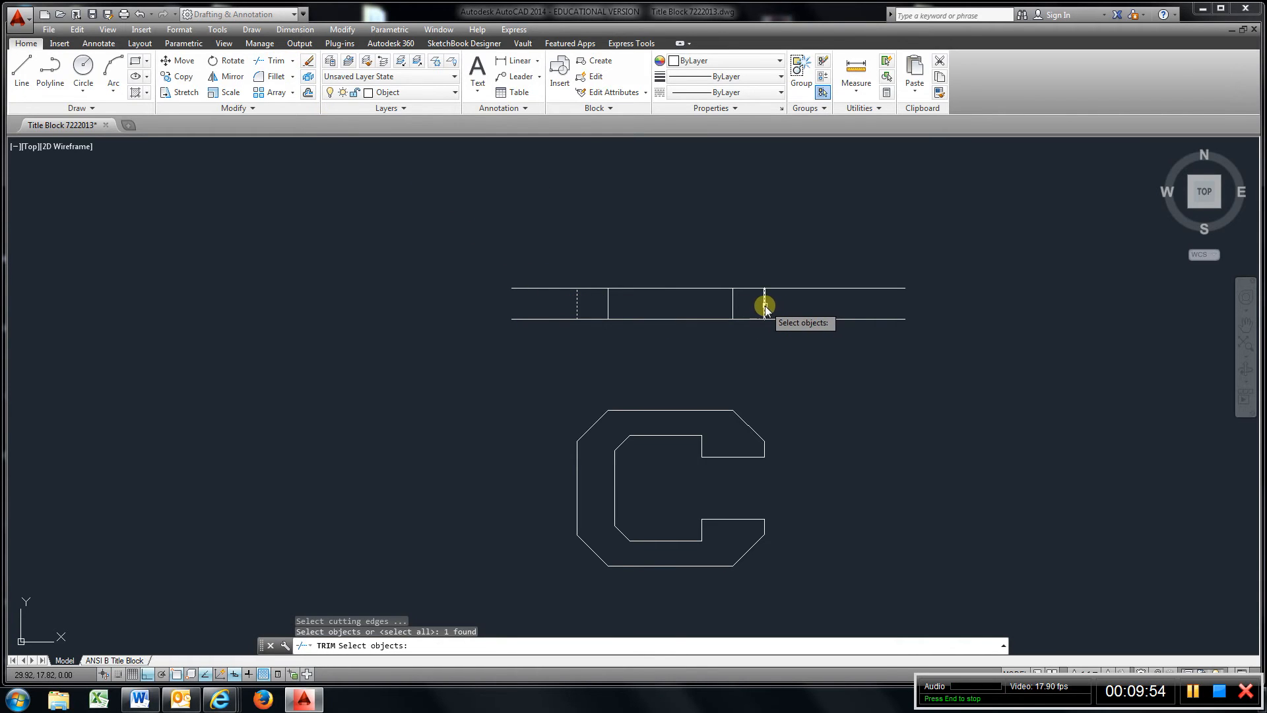
click(764, 305)
key(Return)
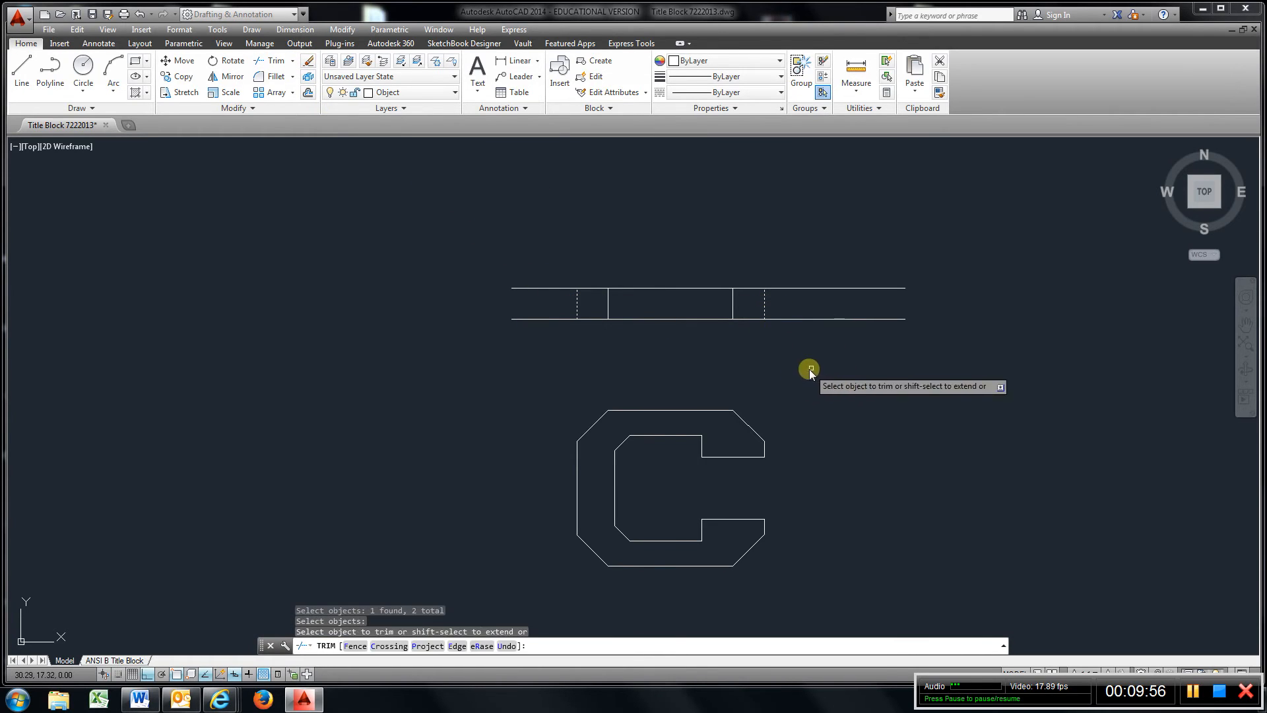
click(884, 231)
click(827, 366)
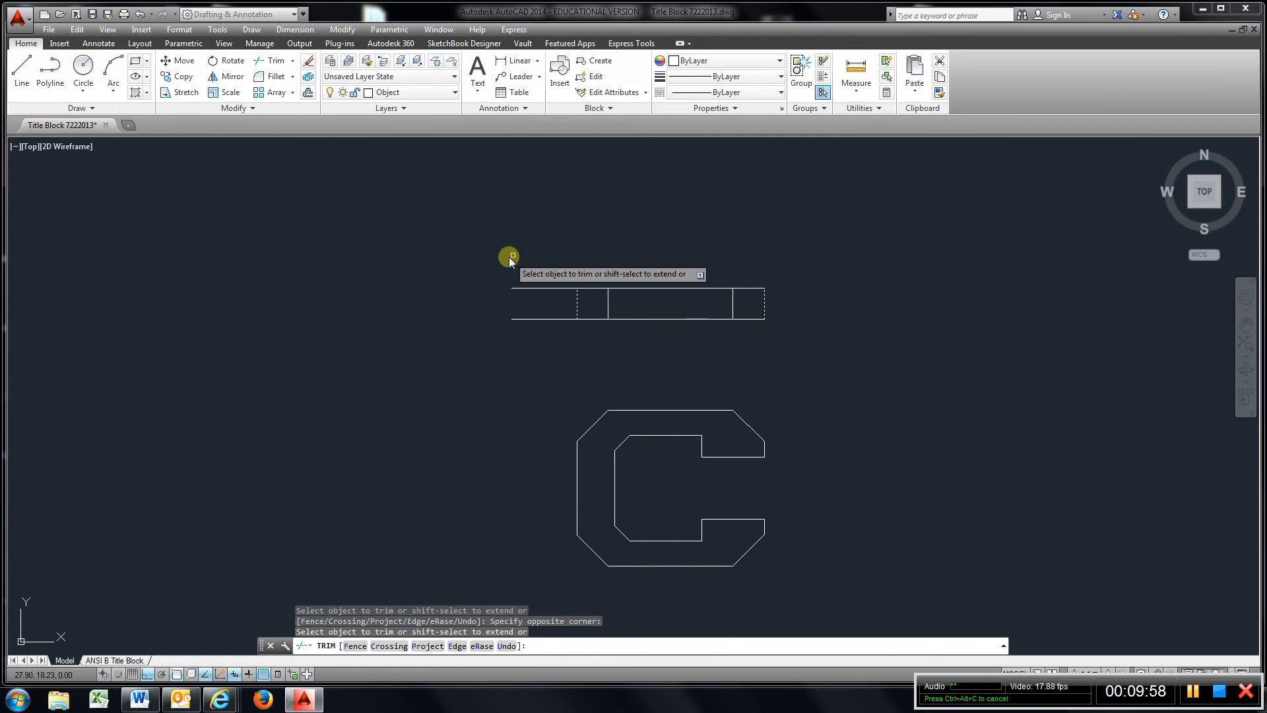
click(539, 249)
click(521, 330)
right_click(477, 322)
click(509, 331)
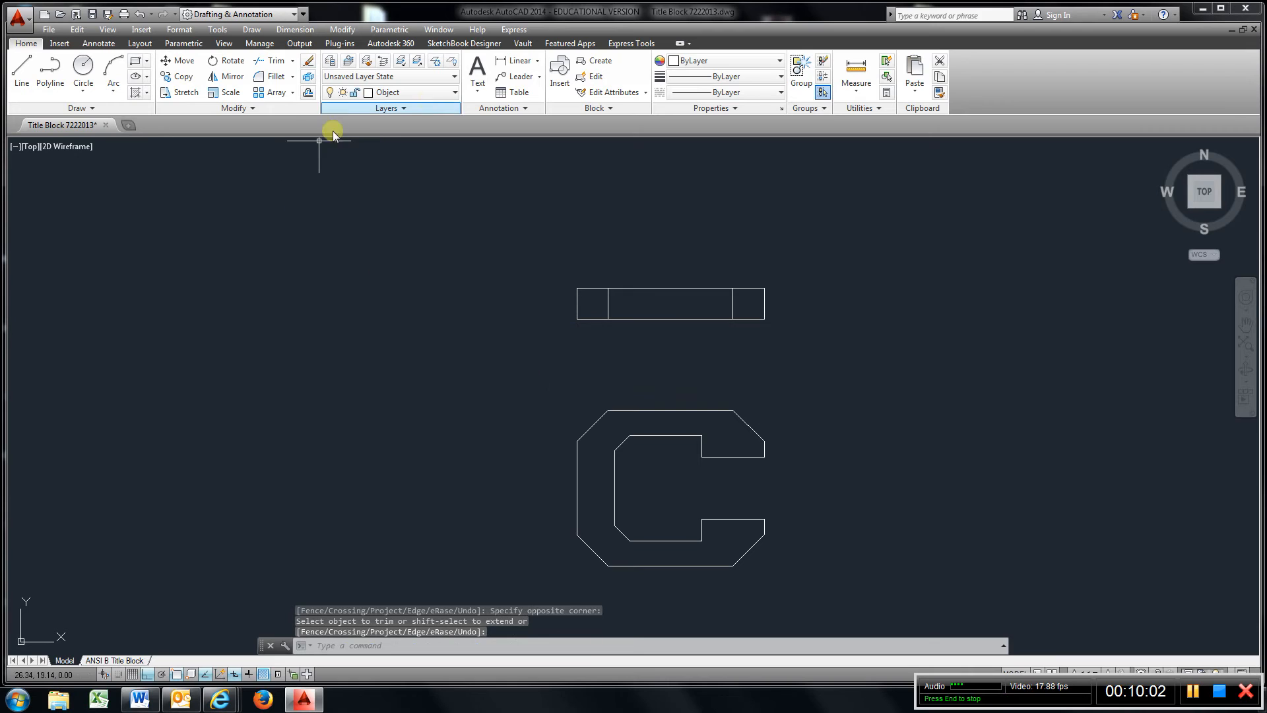
Make Hidden the current layer and project a vertical line from the upper end of the inner profile's left edge through the top view
click(454, 96)
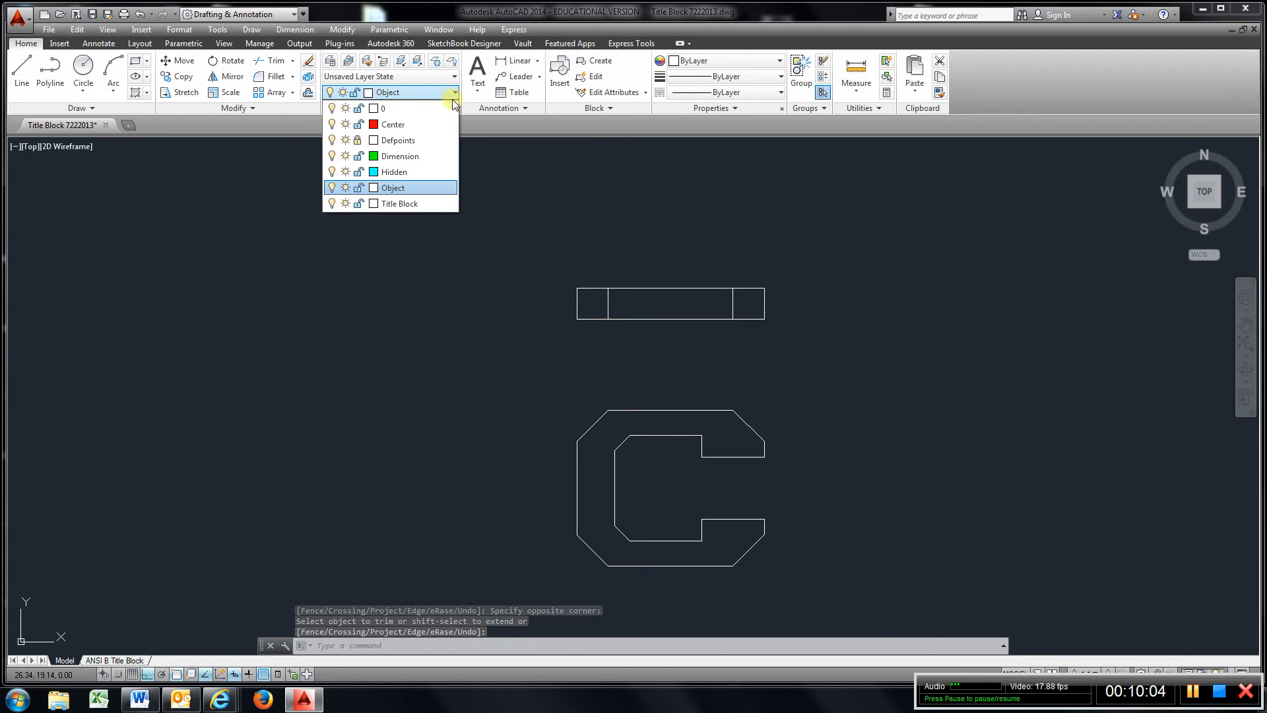
click(436, 166)
click(21, 72)
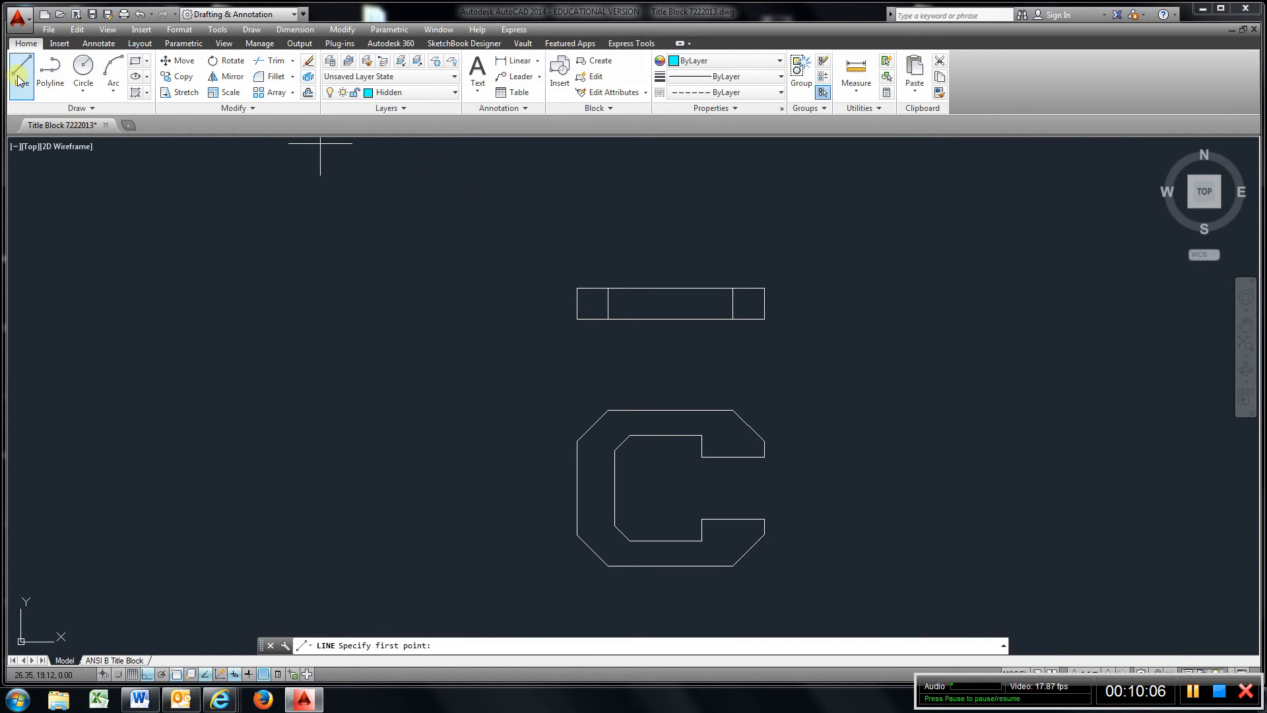
click(614, 453)
click(618, 238)
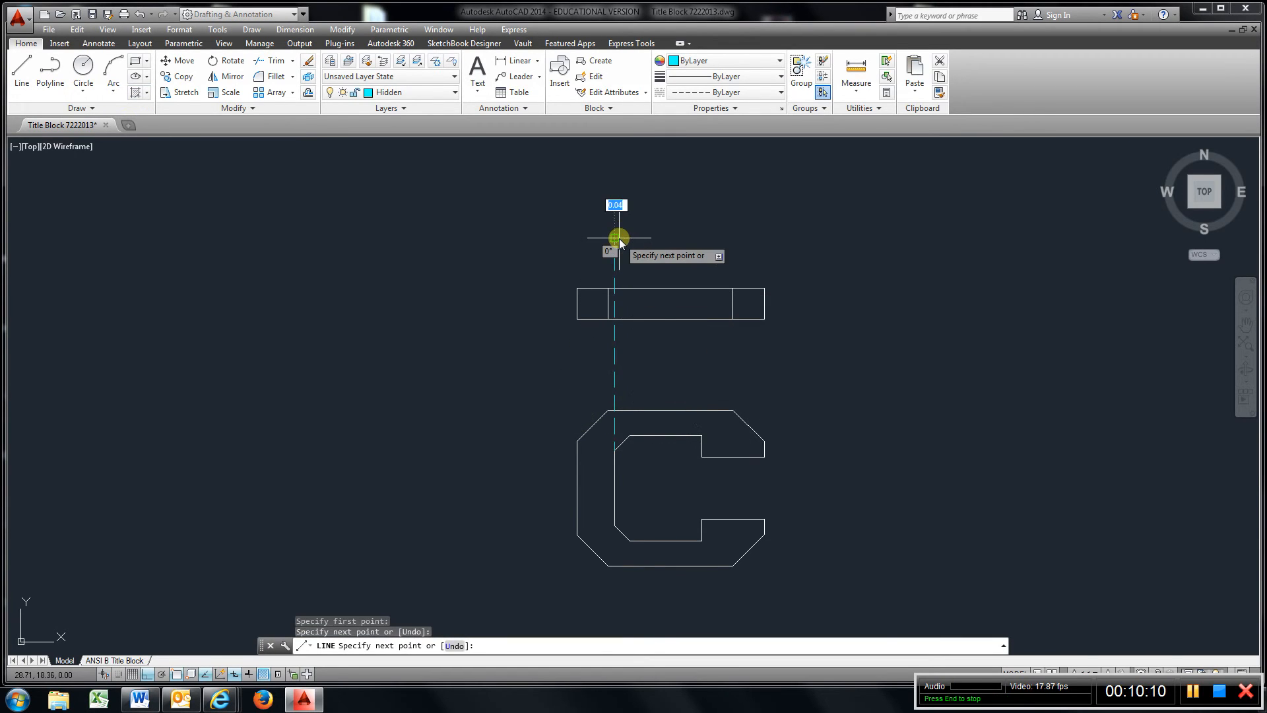
Project two more vertical hidden lines through the top view from the left and right ends of the inner profile's top edge
click(22, 70)
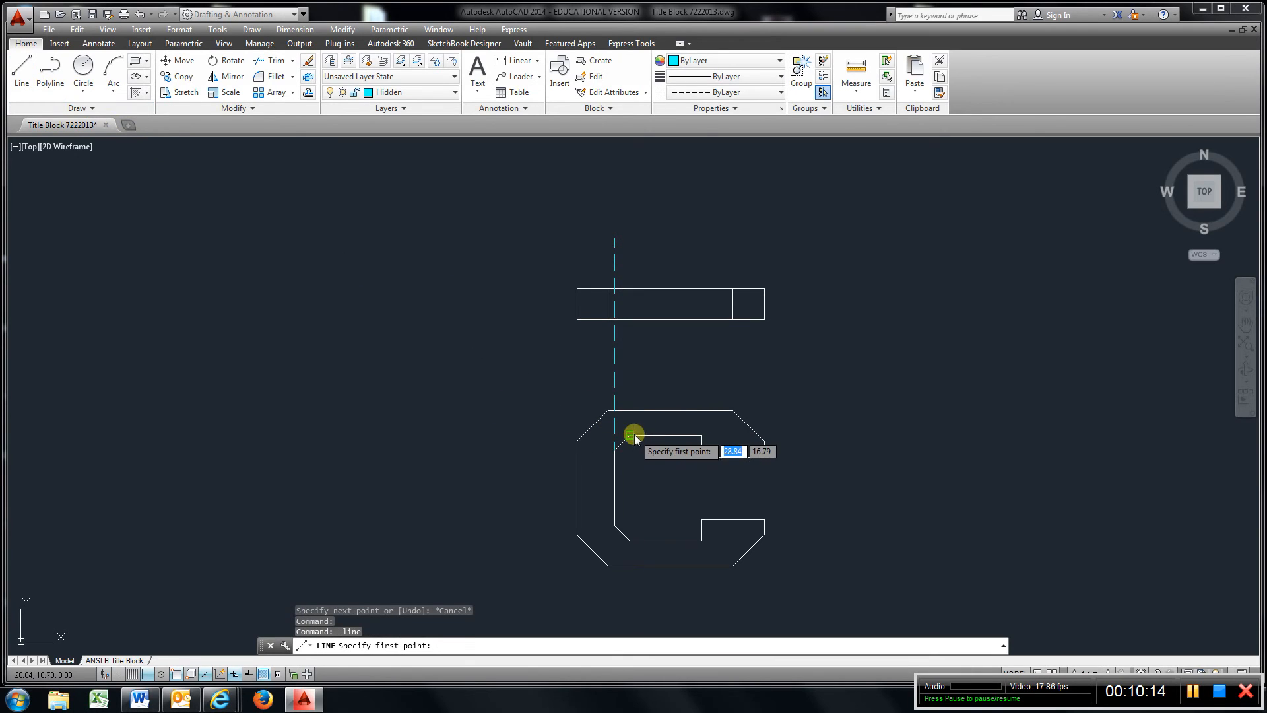
click(631, 435)
click(639, 210)
click(23, 79)
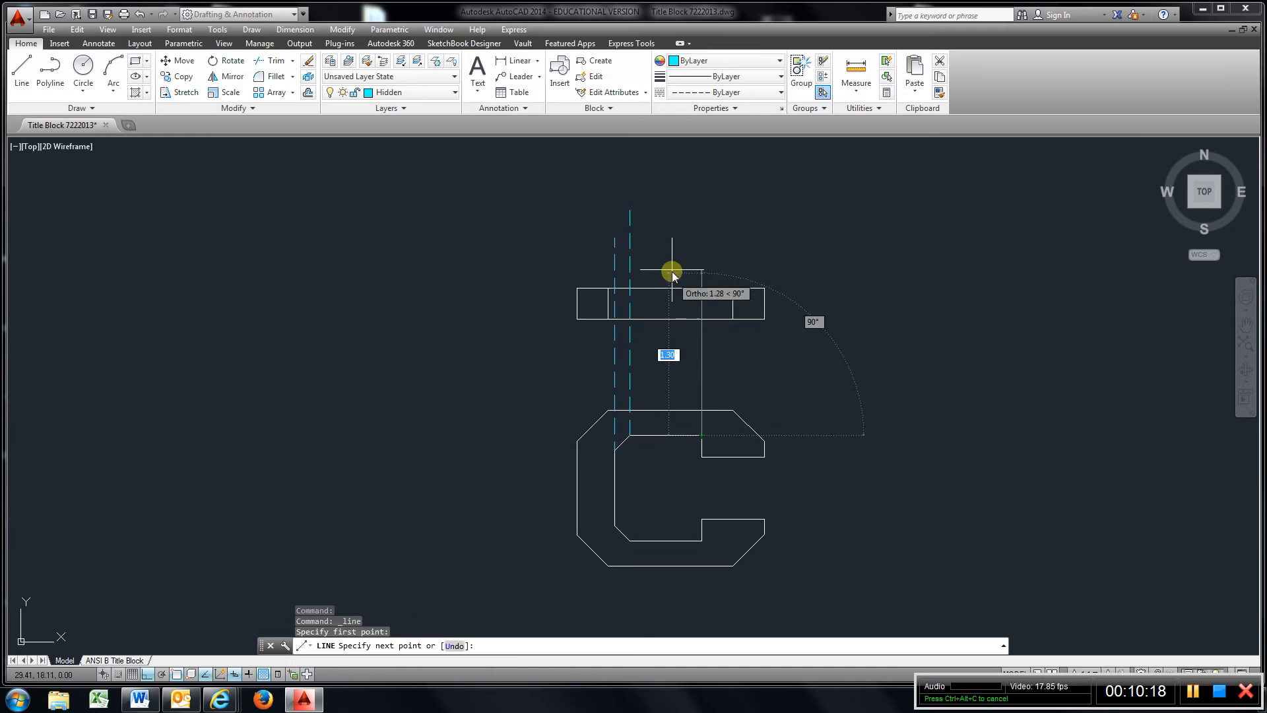
click(673, 237)
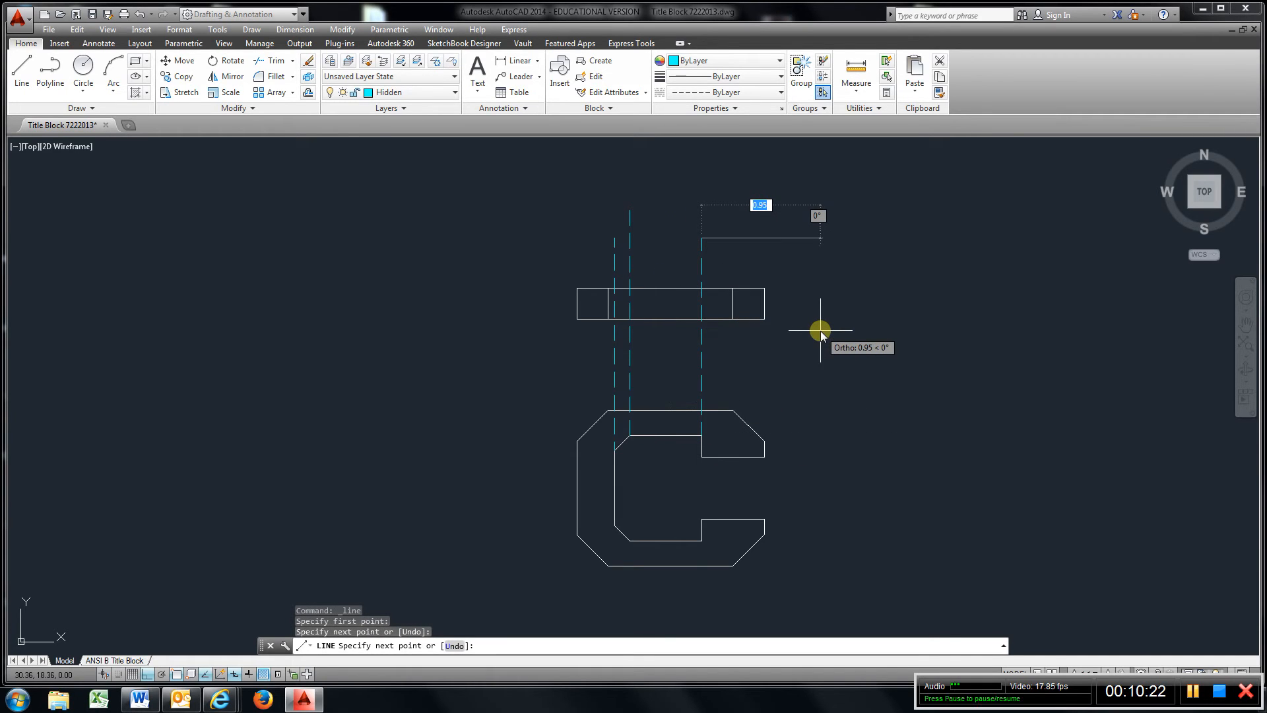
key(Escape)
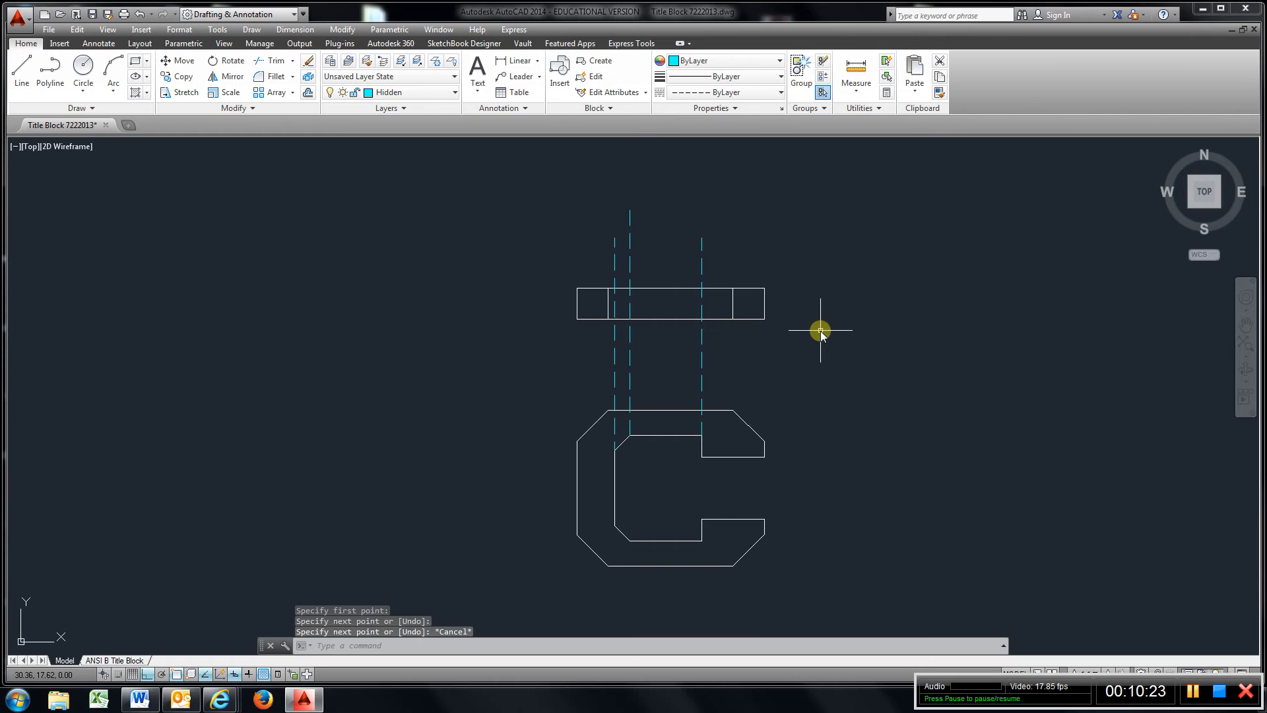
Trim the three hidden projection lines above and below the top view, using its two horizontal edges as cutting edges
click(271, 60)
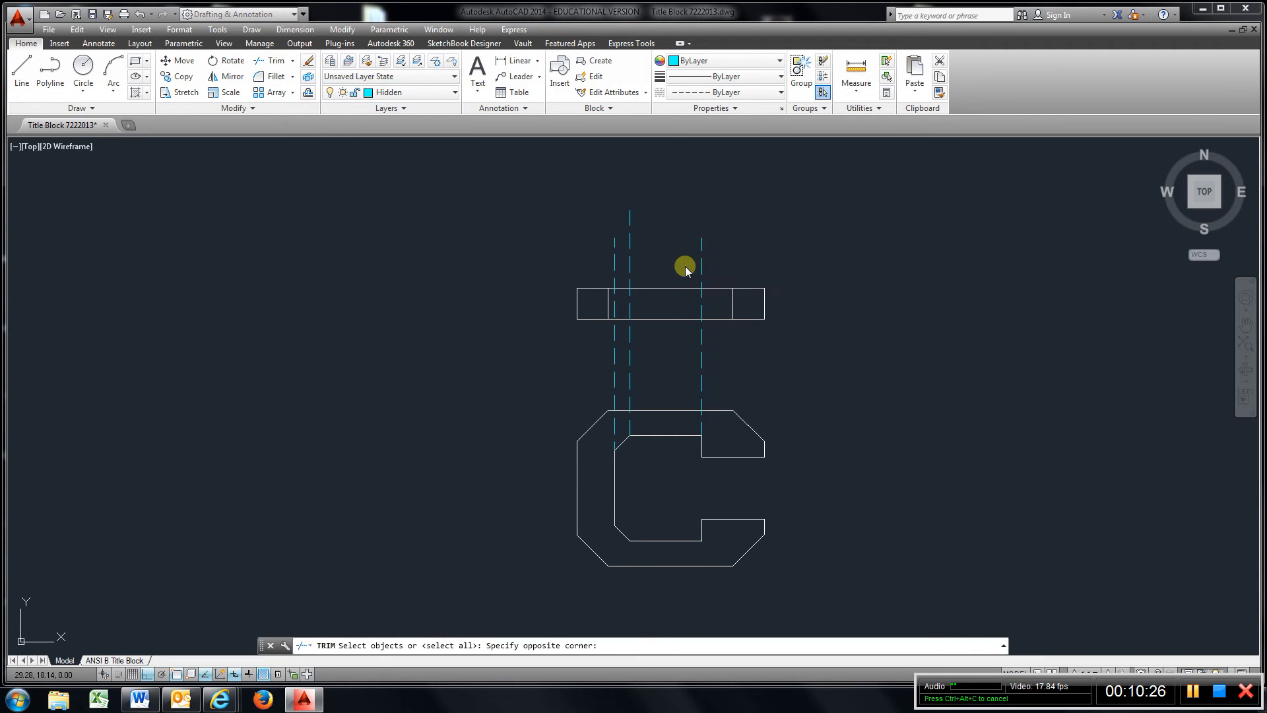
click(668, 343)
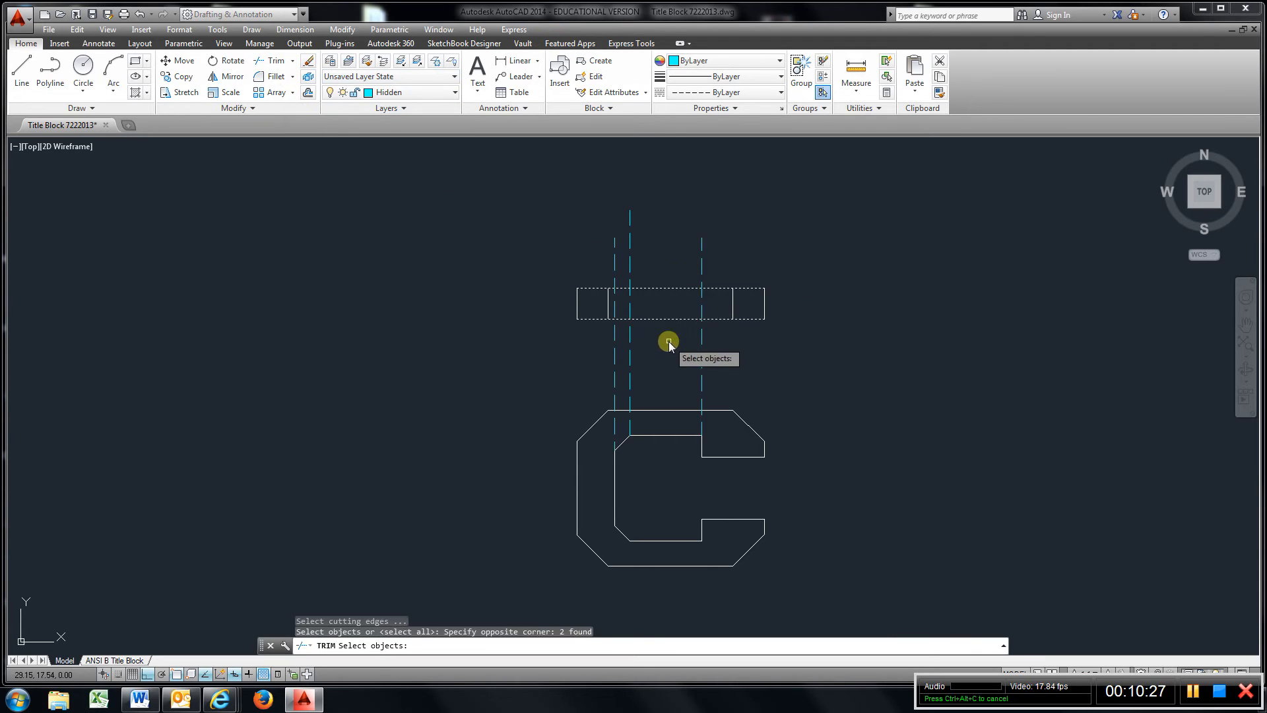
key(Return)
click(796, 219)
click(569, 274)
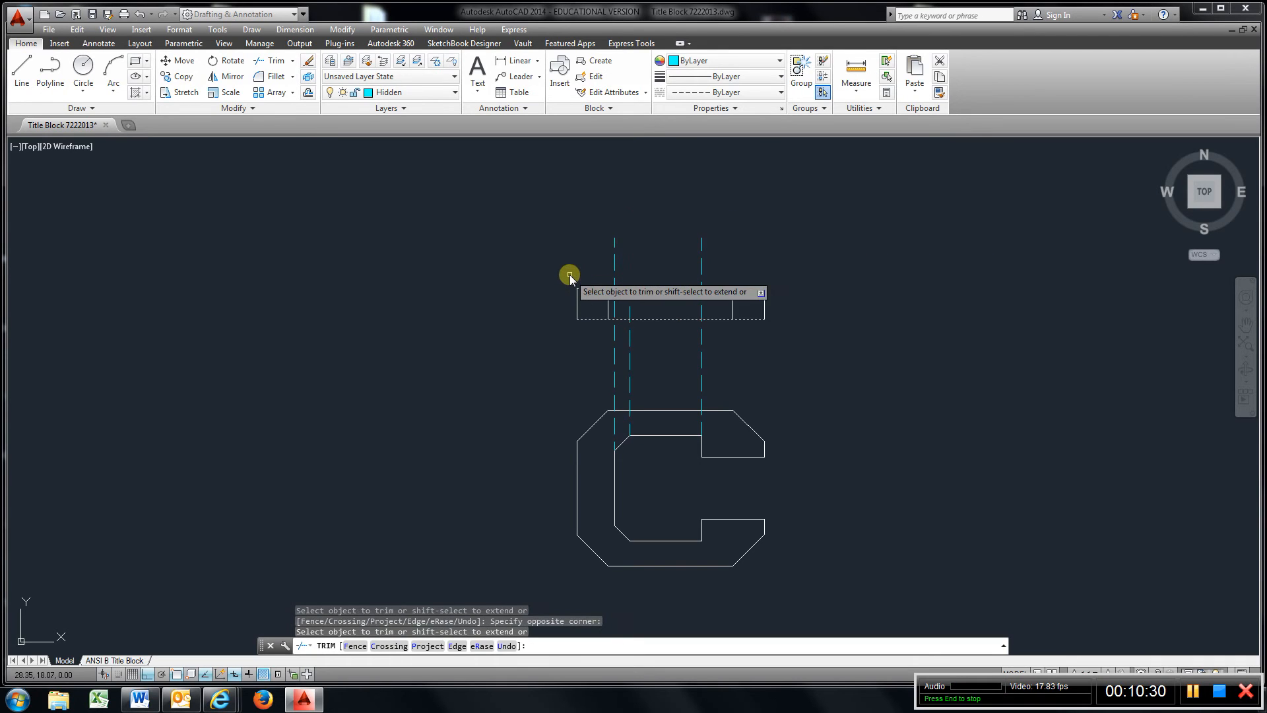
click(735, 351)
click(565, 363)
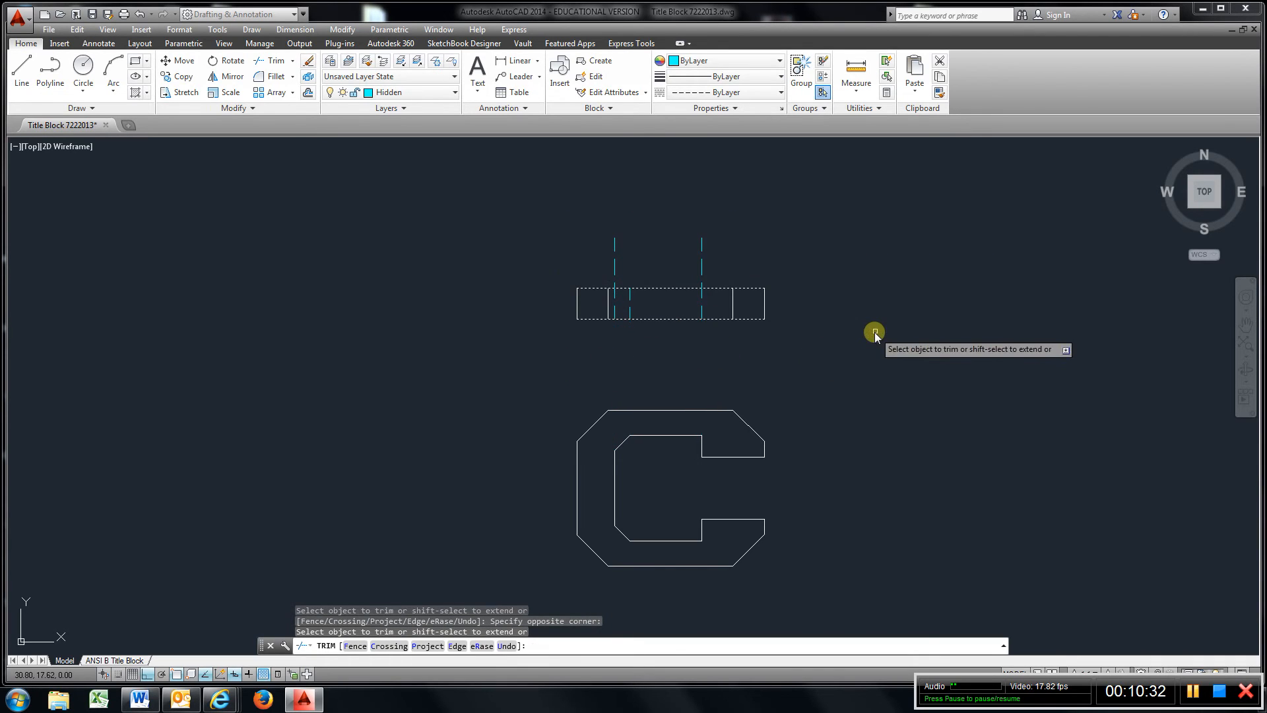
click(743, 212)
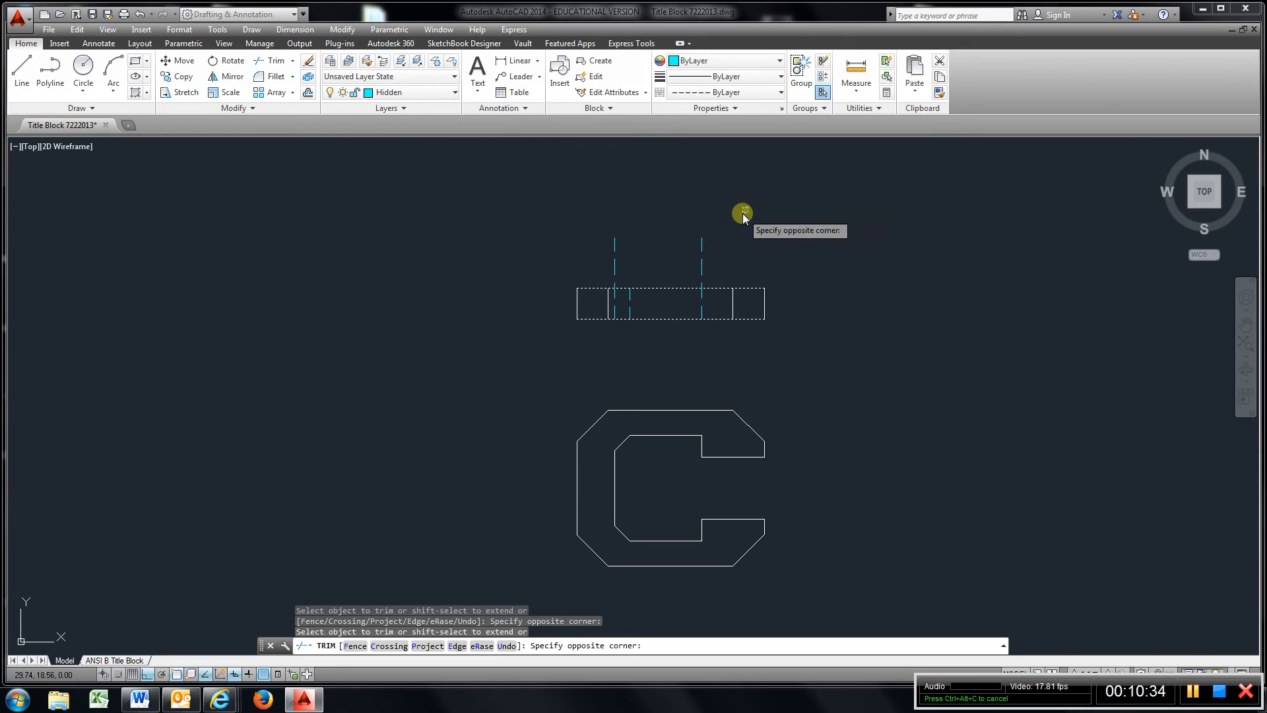
click(594, 263)
right_click(718, 208)
click(739, 217)
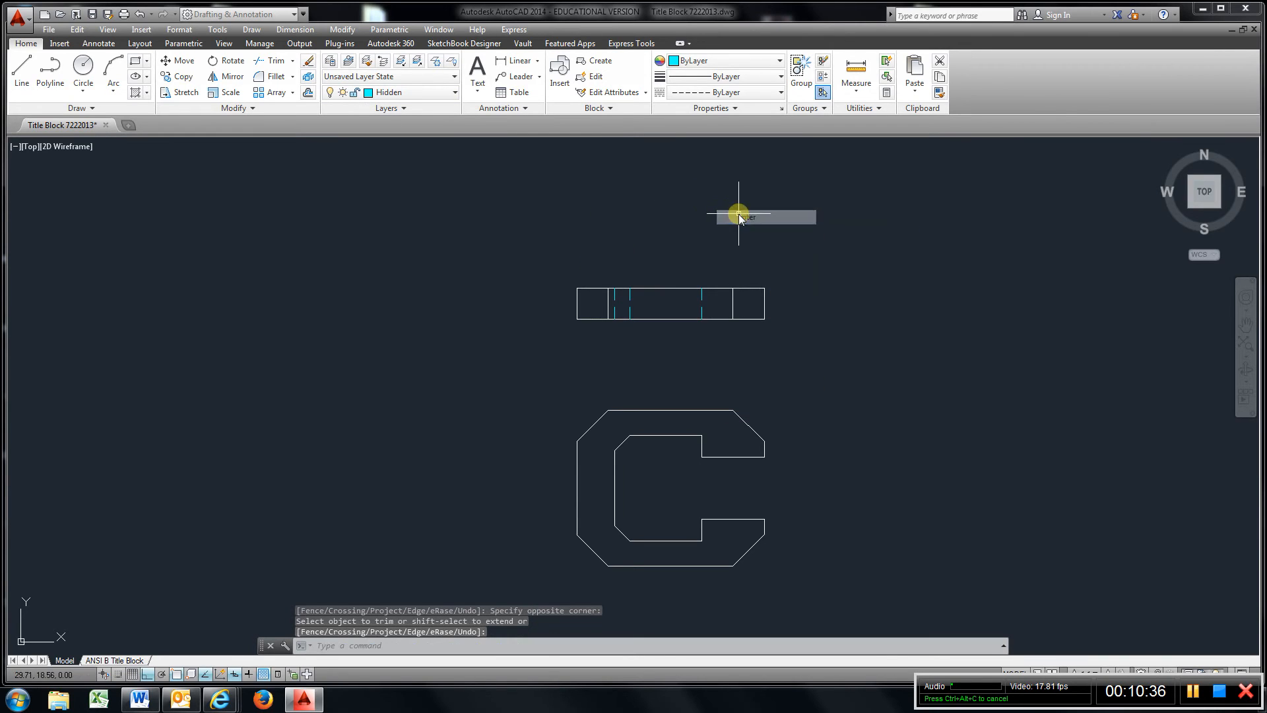
Make Object the current layer and project horizontal lines rightward from the three outer corners of the C's upper arm
click(455, 96)
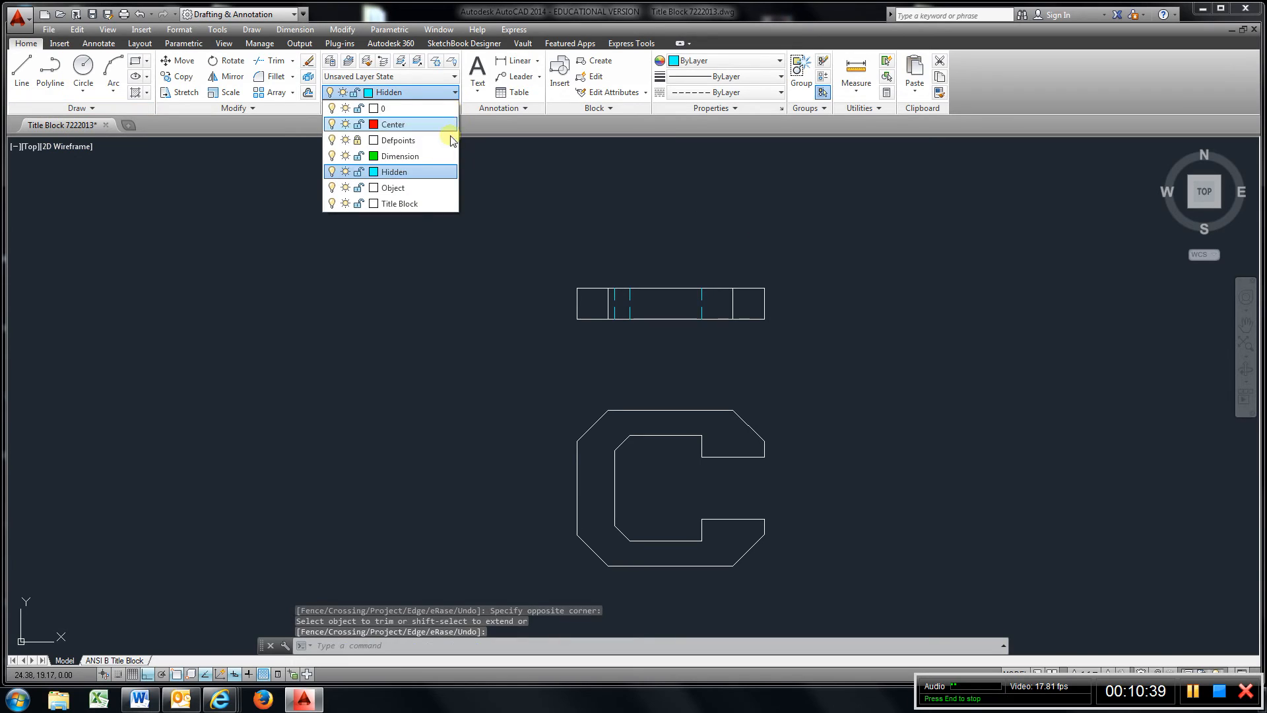
click(439, 189)
click(18, 73)
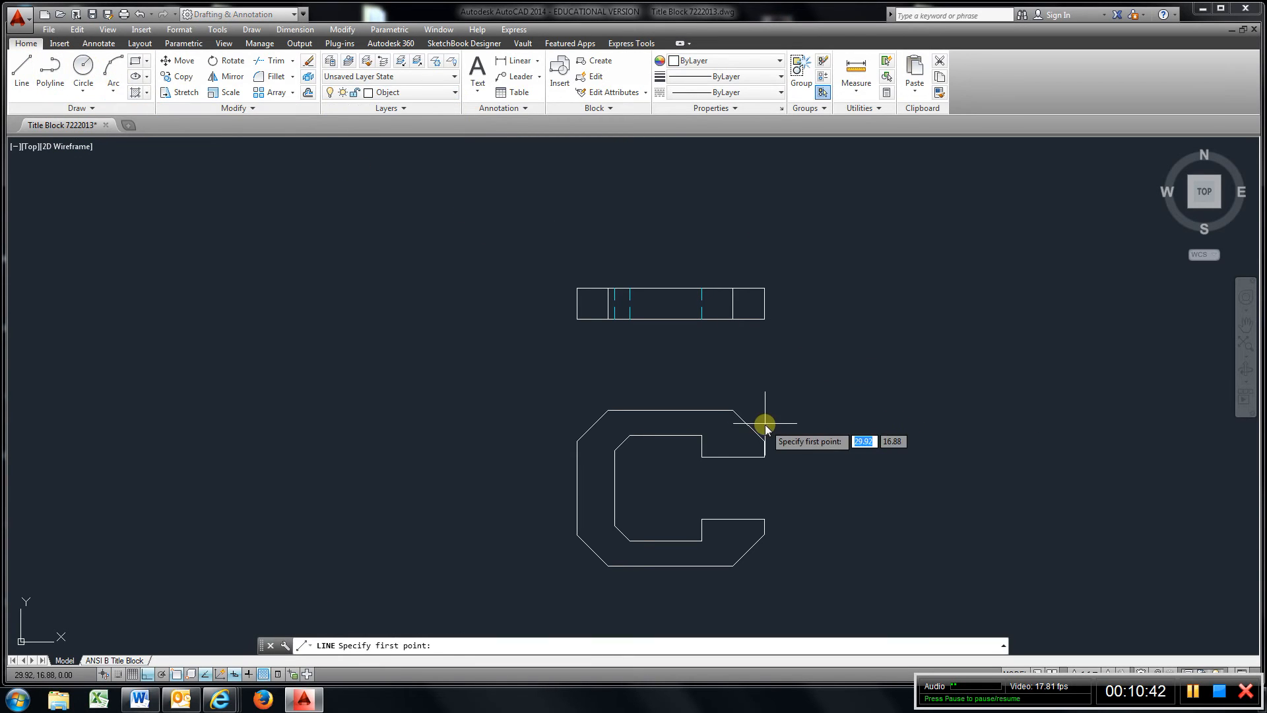
click(733, 410)
click(1024, 417)
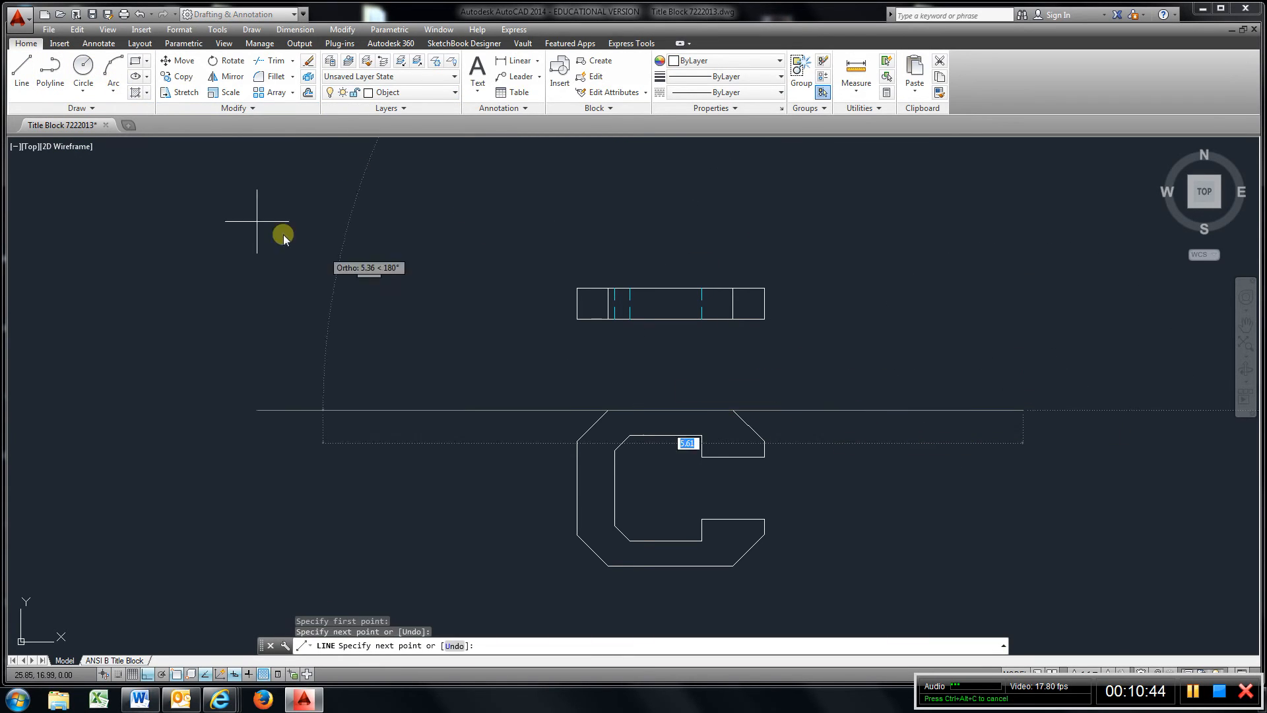
click(22, 72)
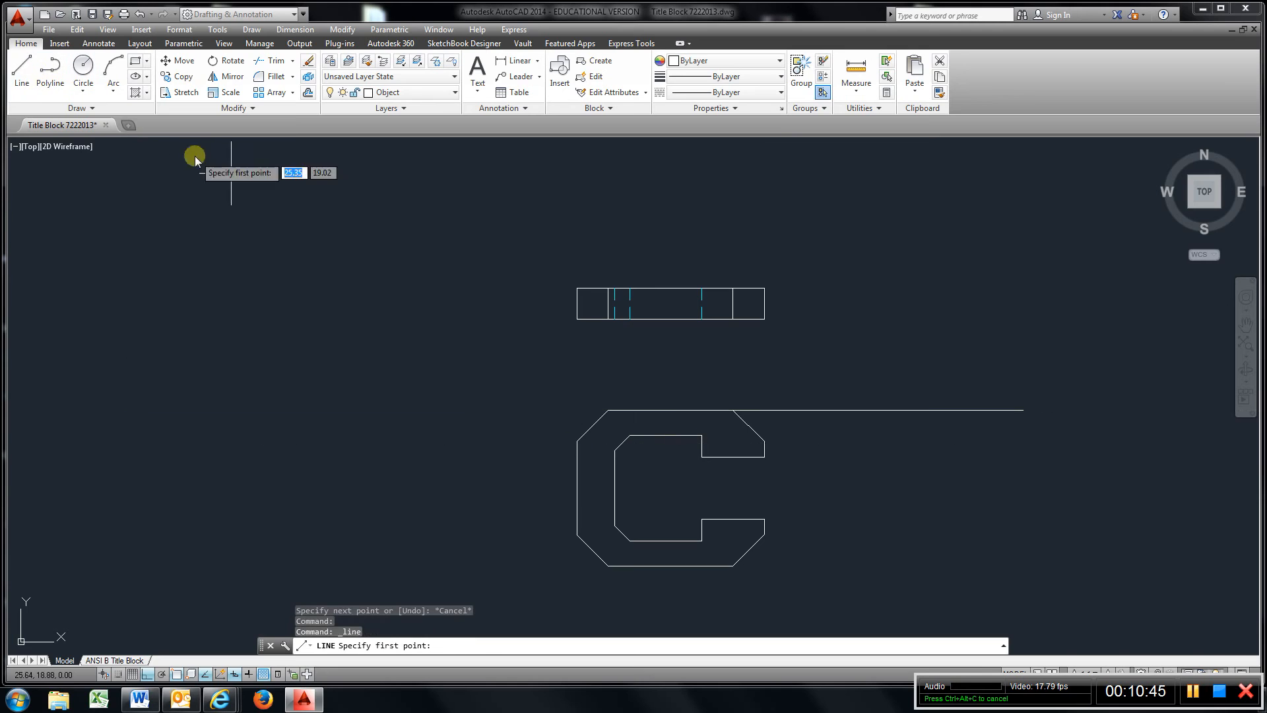
click(765, 440)
click(969, 440)
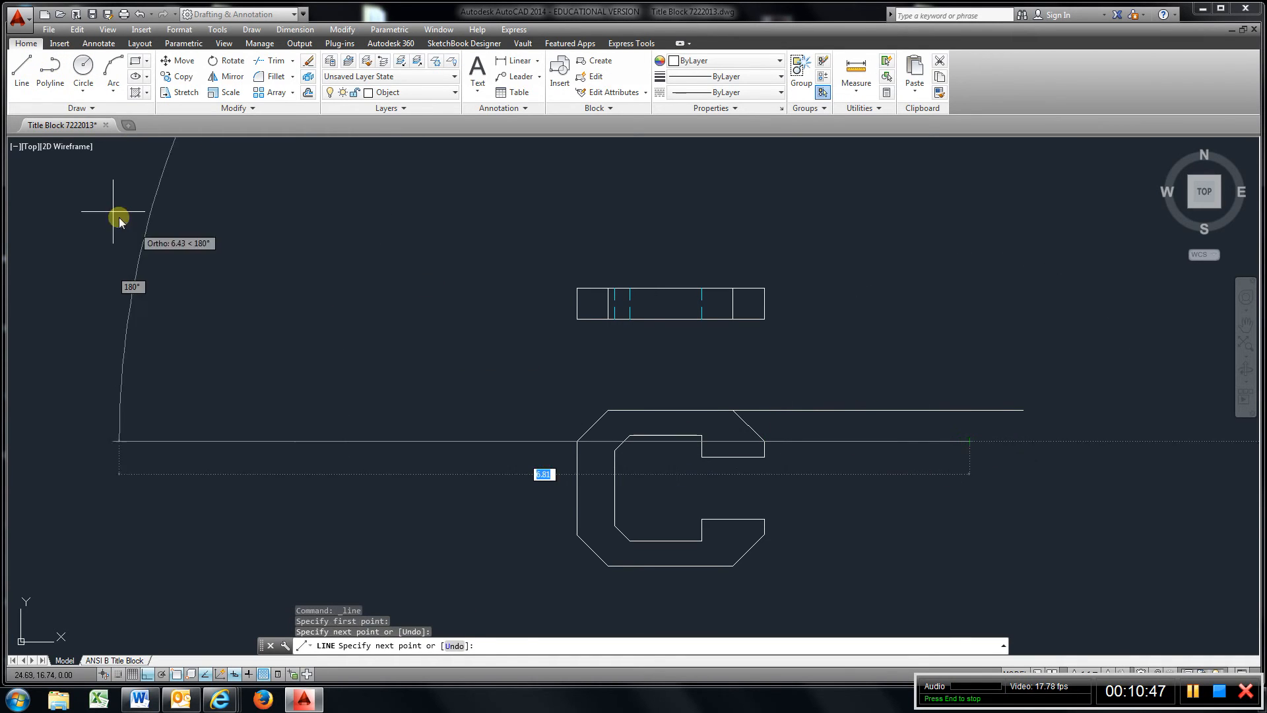
click(22, 71)
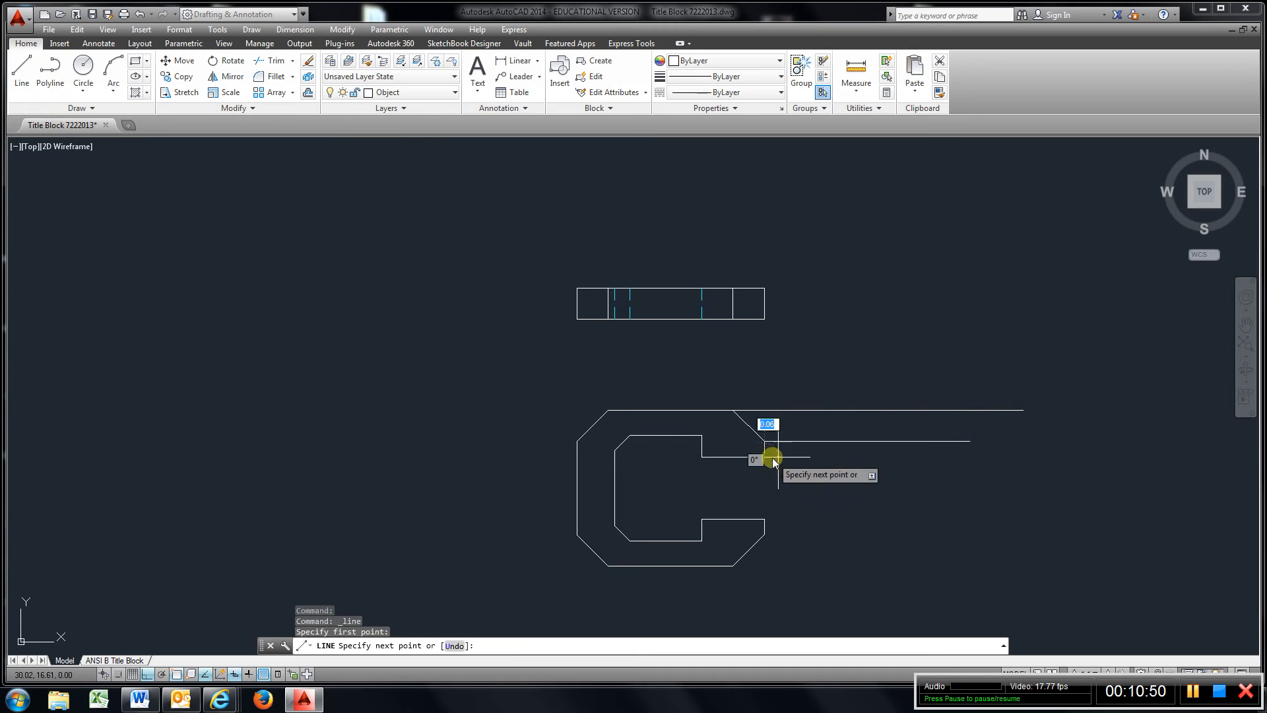
click(963, 456)
Project horizontal lines rightward from the three outer corners of the C's lower arm
click(22, 71)
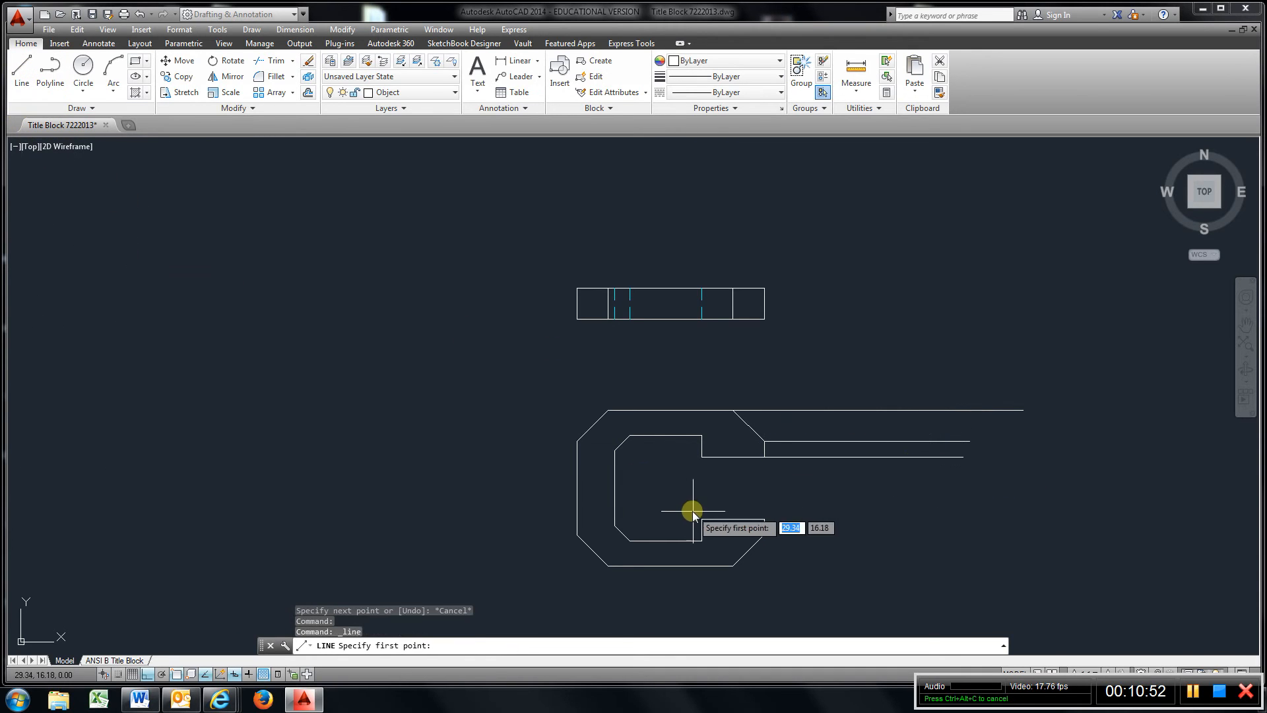
click(965, 519)
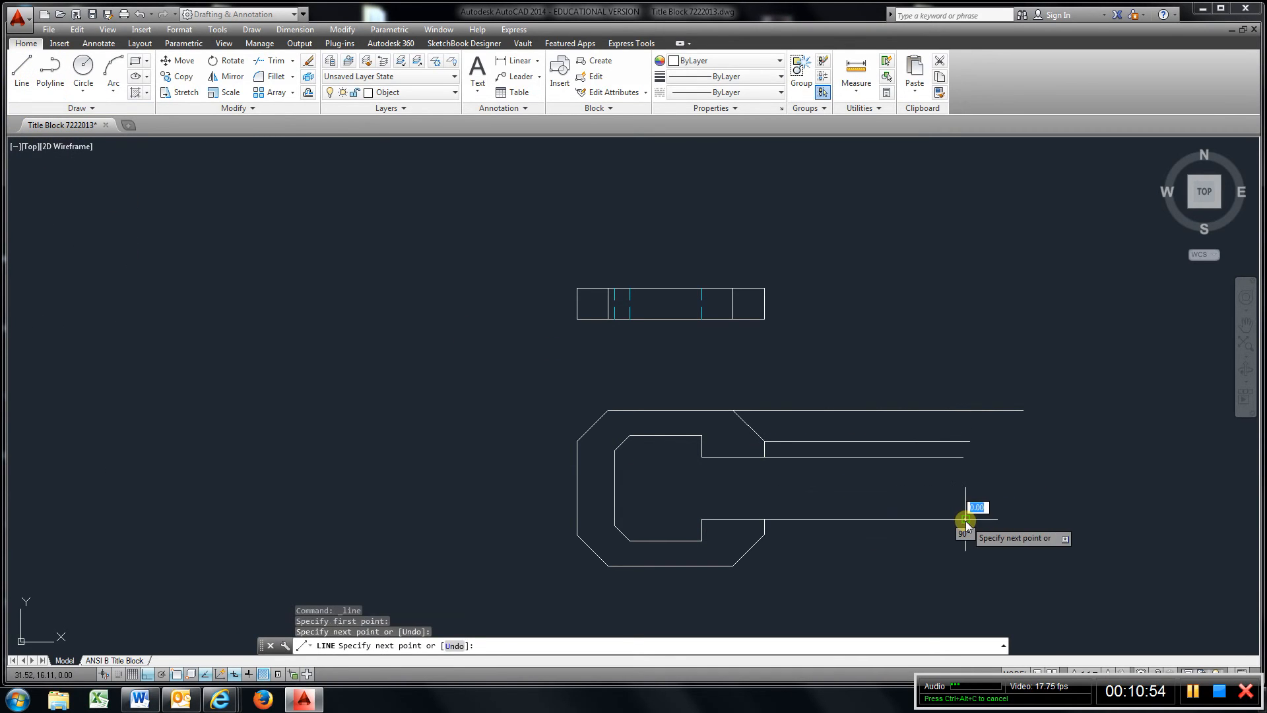
key(Return)
click(30, 72)
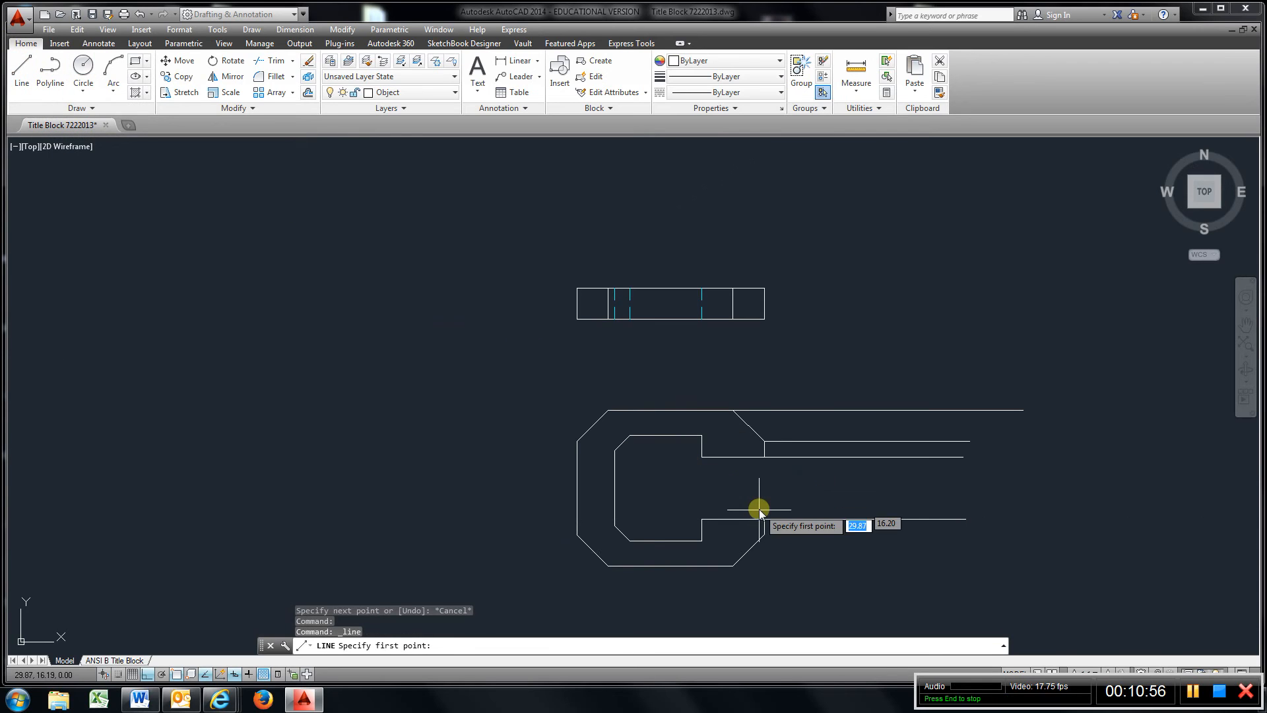
click(764, 535)
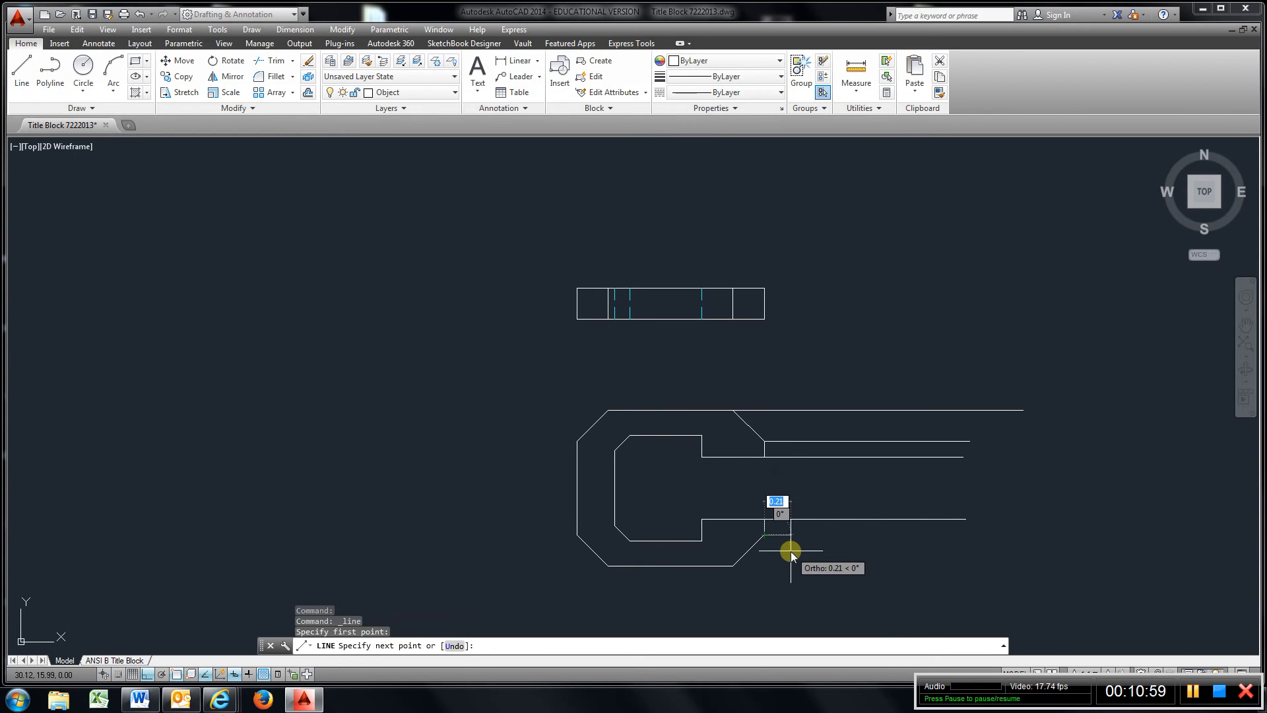
click(921, 531)
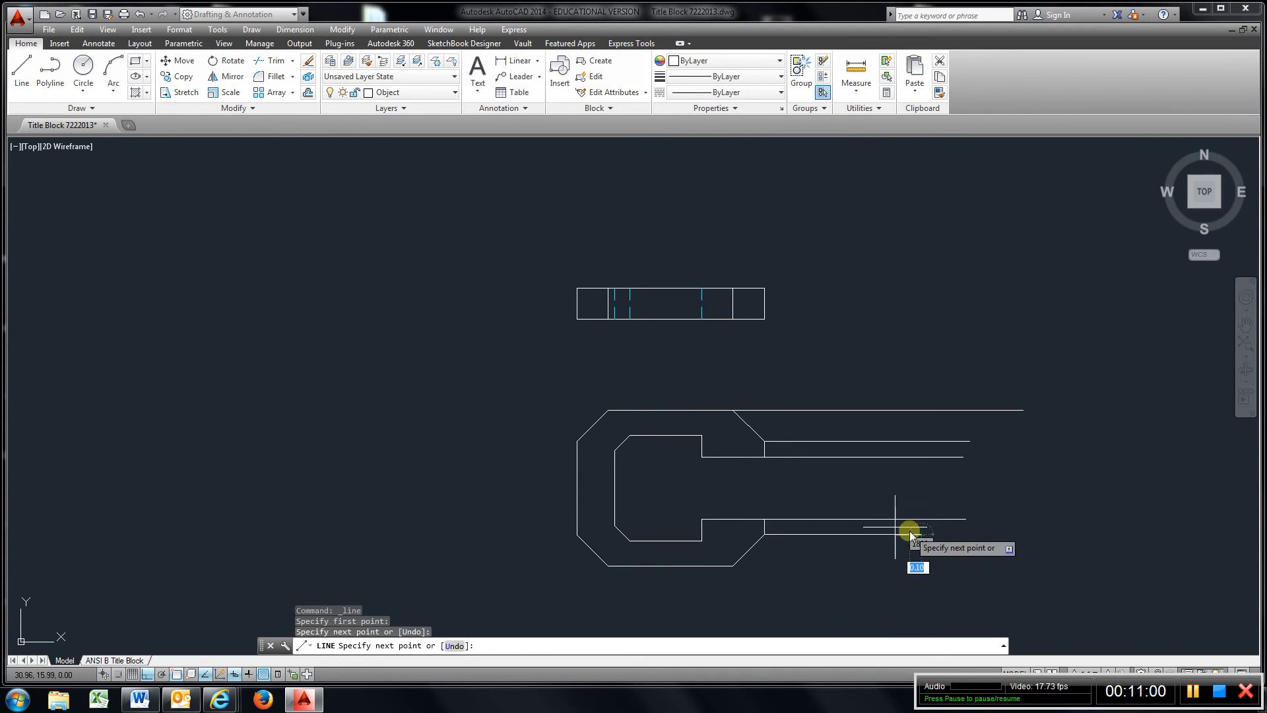
click(22, 69)
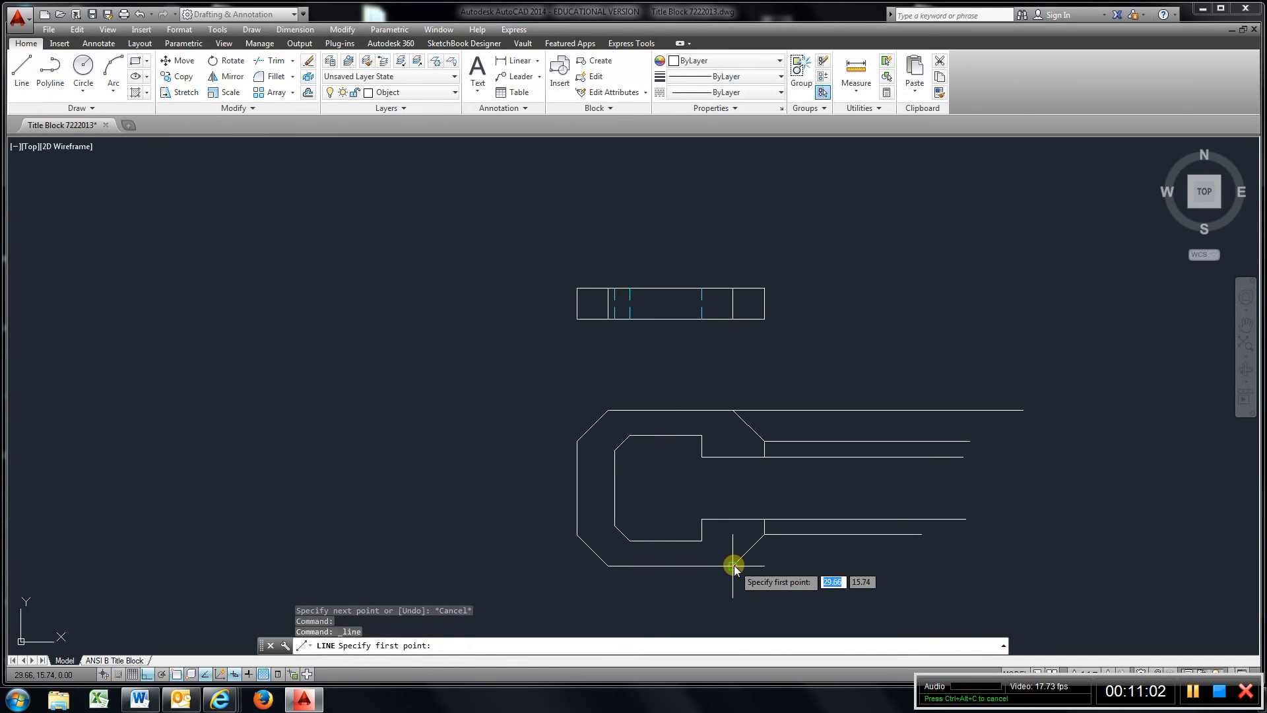
click(1005, 576)
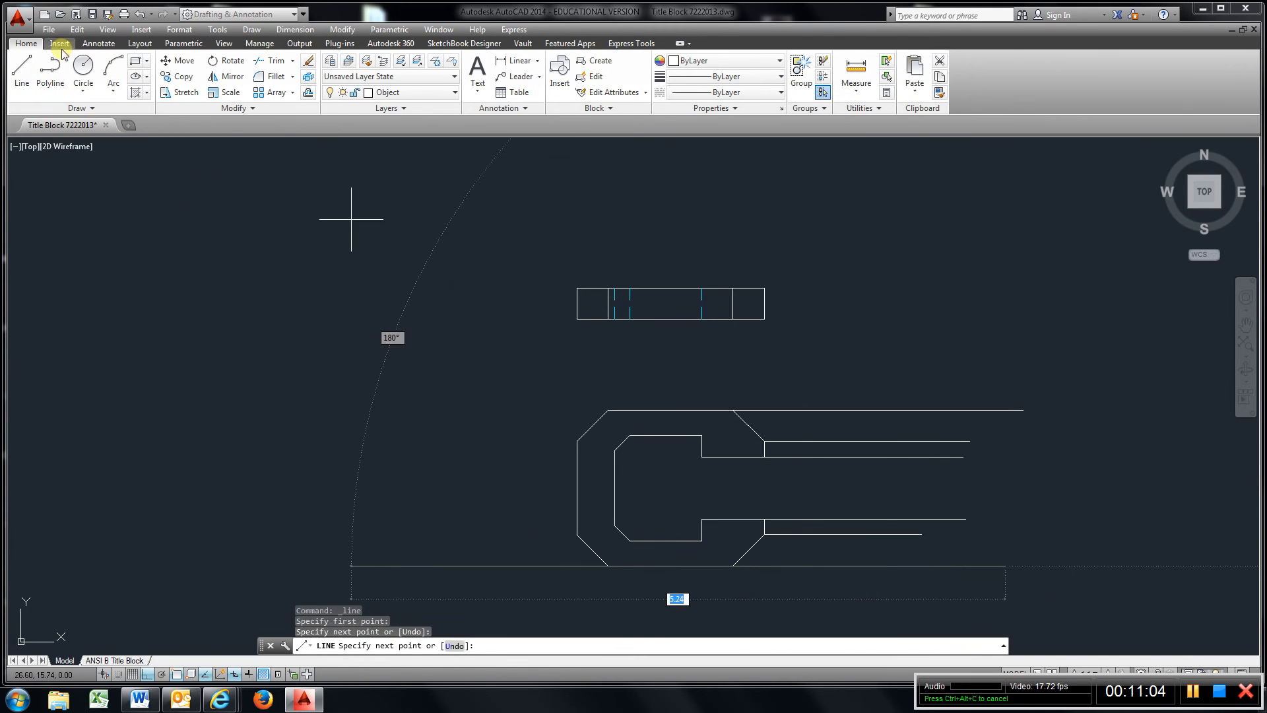
Draw a vertical line across the six horizontal projection lines and offset it 0.25 to the right
click(27, 73)
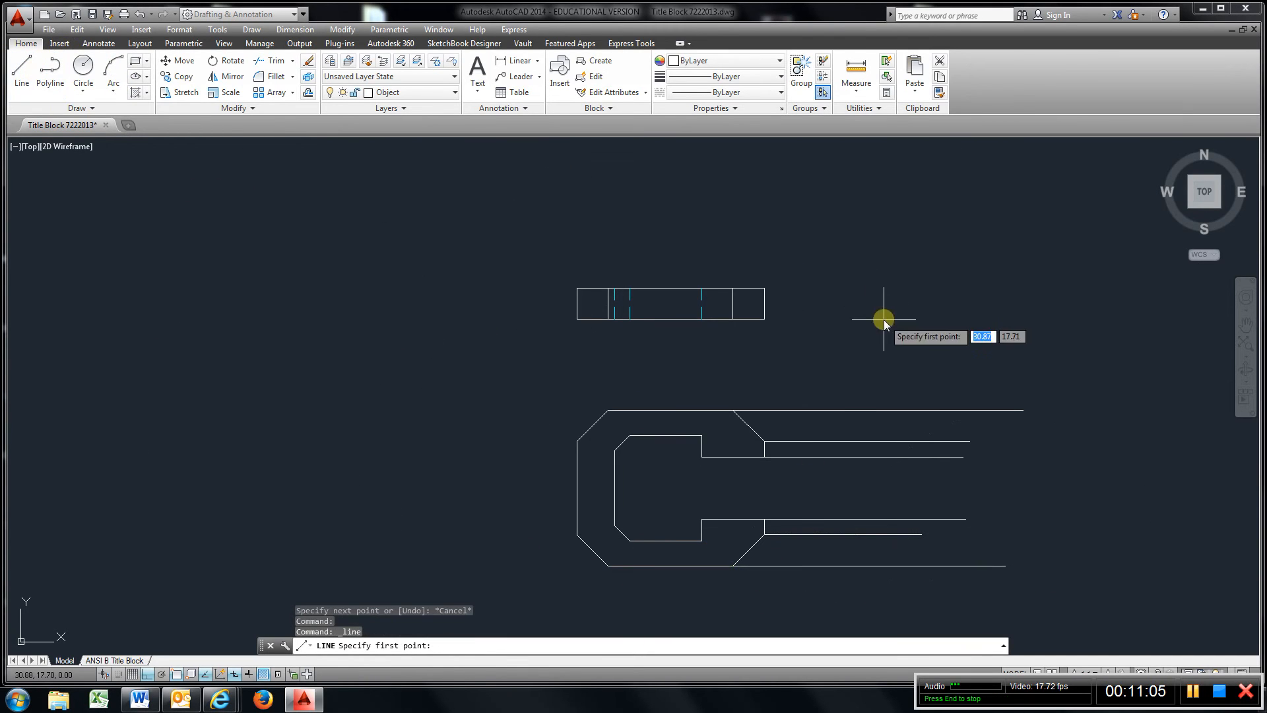
click(866, 377)
click(914, 619)
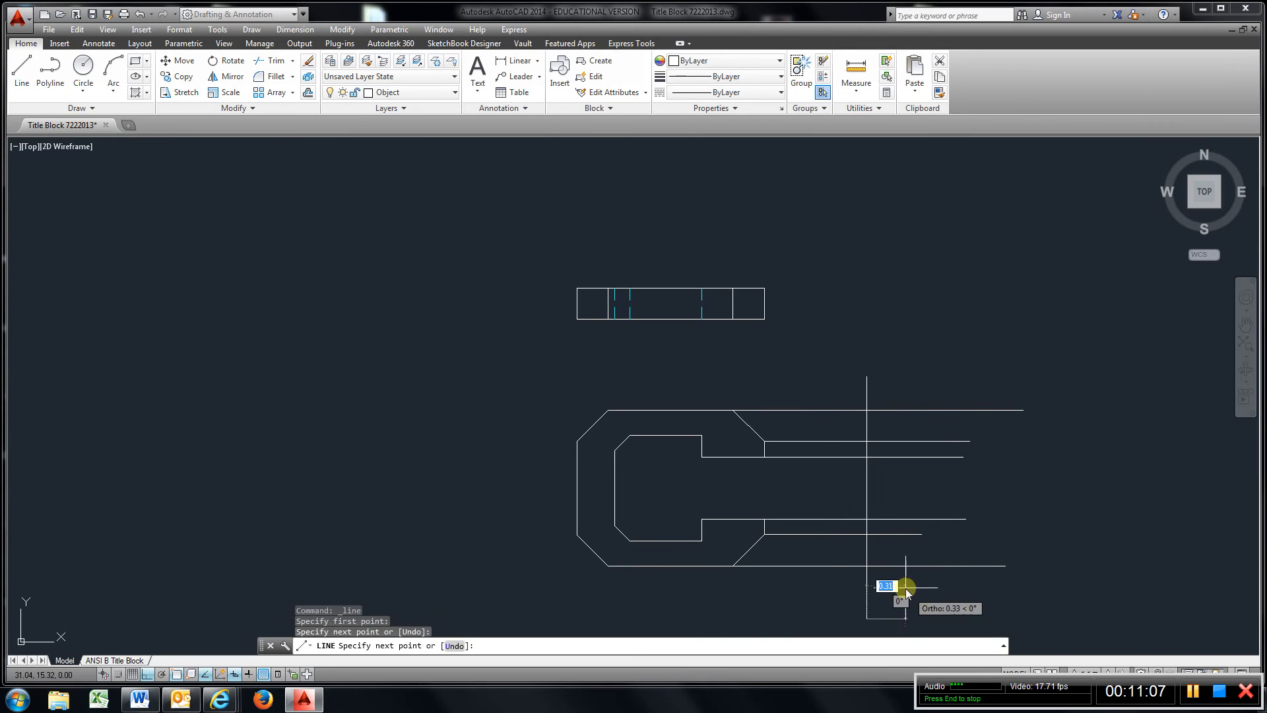
click(309, 94)
key(Return)
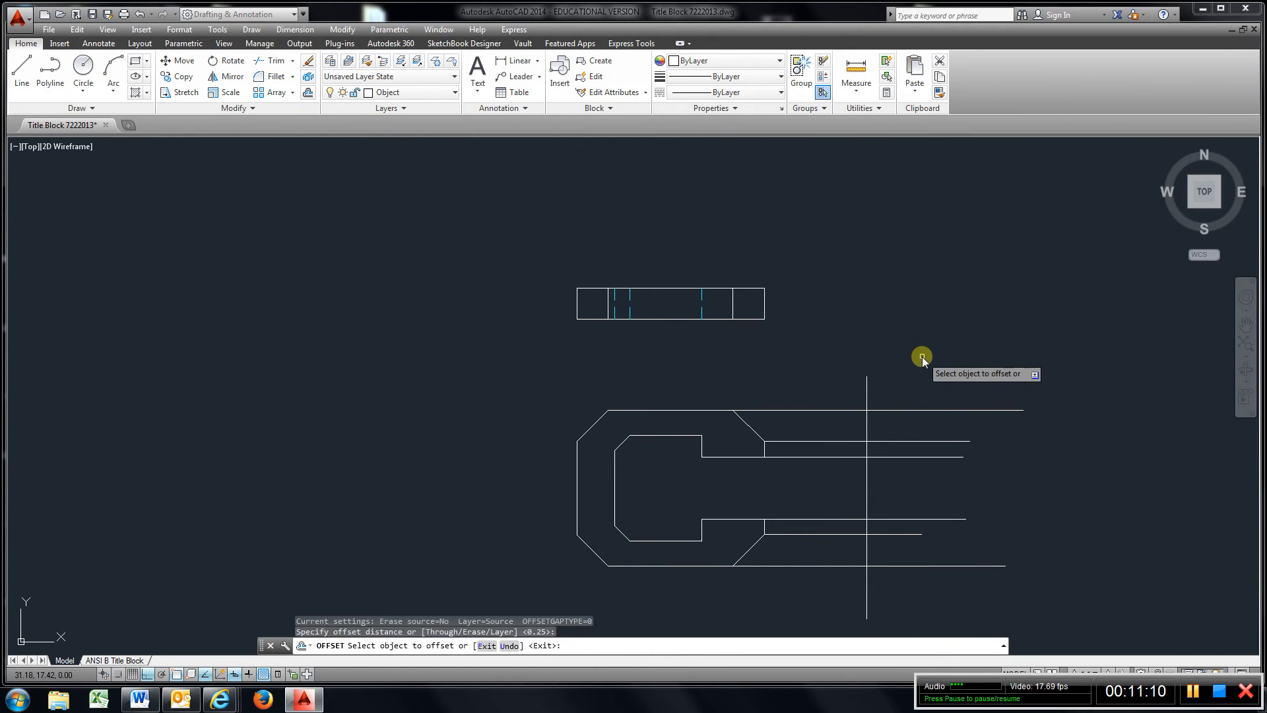
click(867, 390)
click(910, 388)
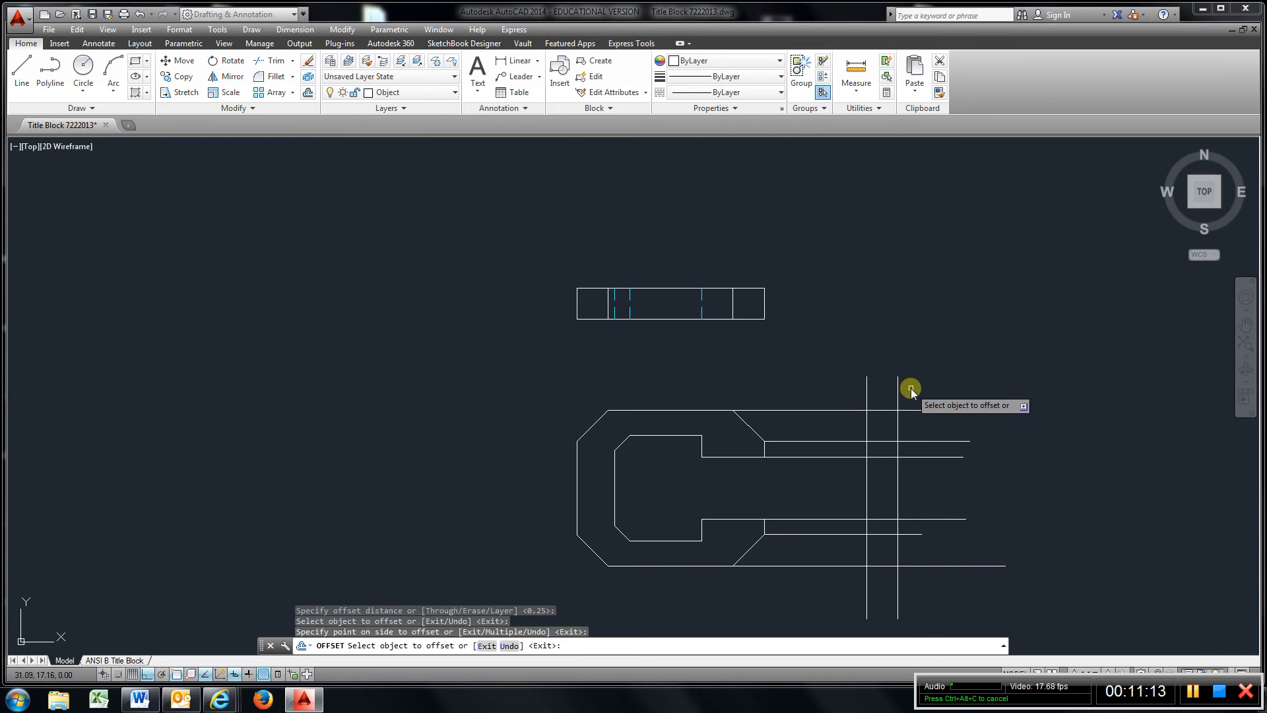
Trim the six horizontal projection lines on both sides of the two vertical lines, keeping only the segments between them
click(274, 60)
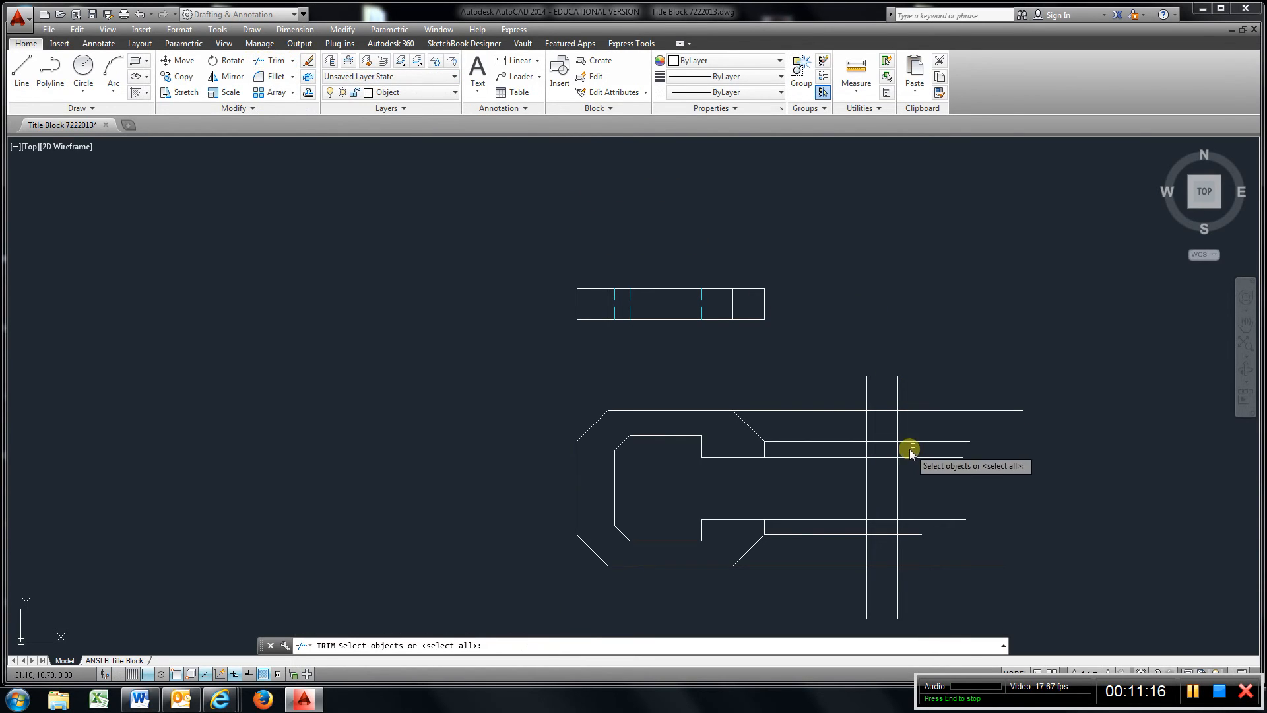
click(914, 473)
click(834, 501)
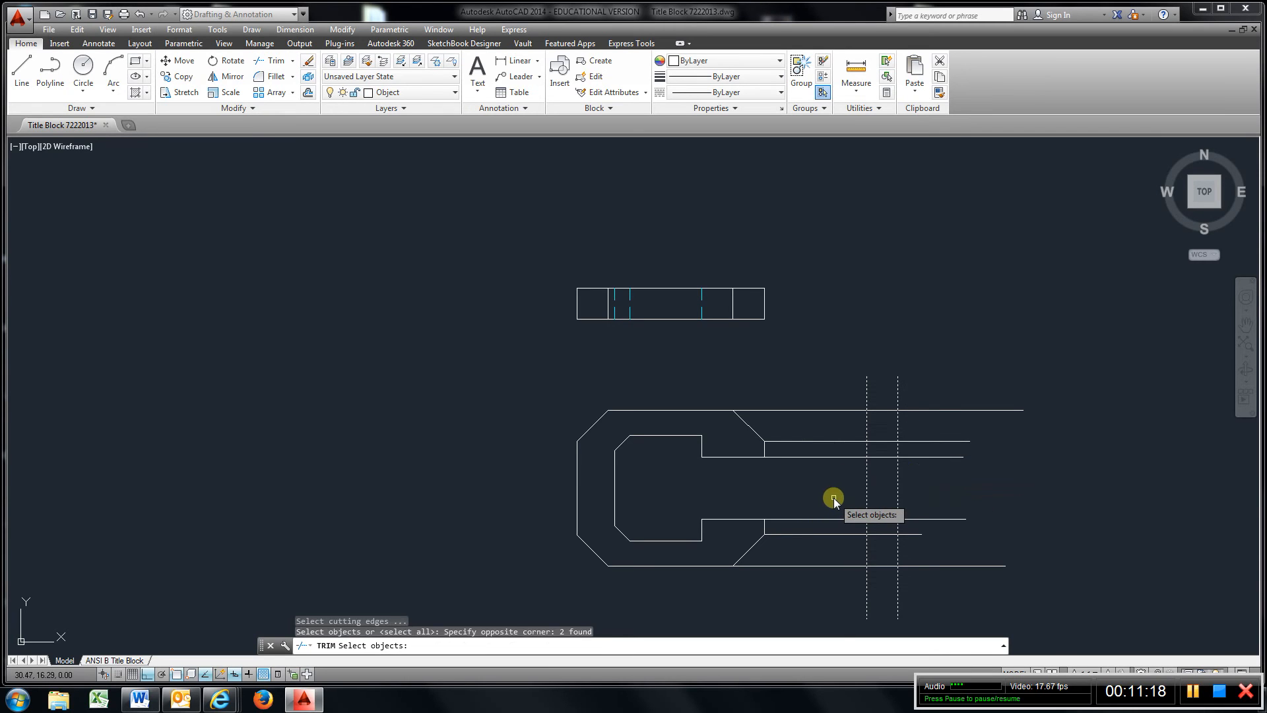
key(Return)
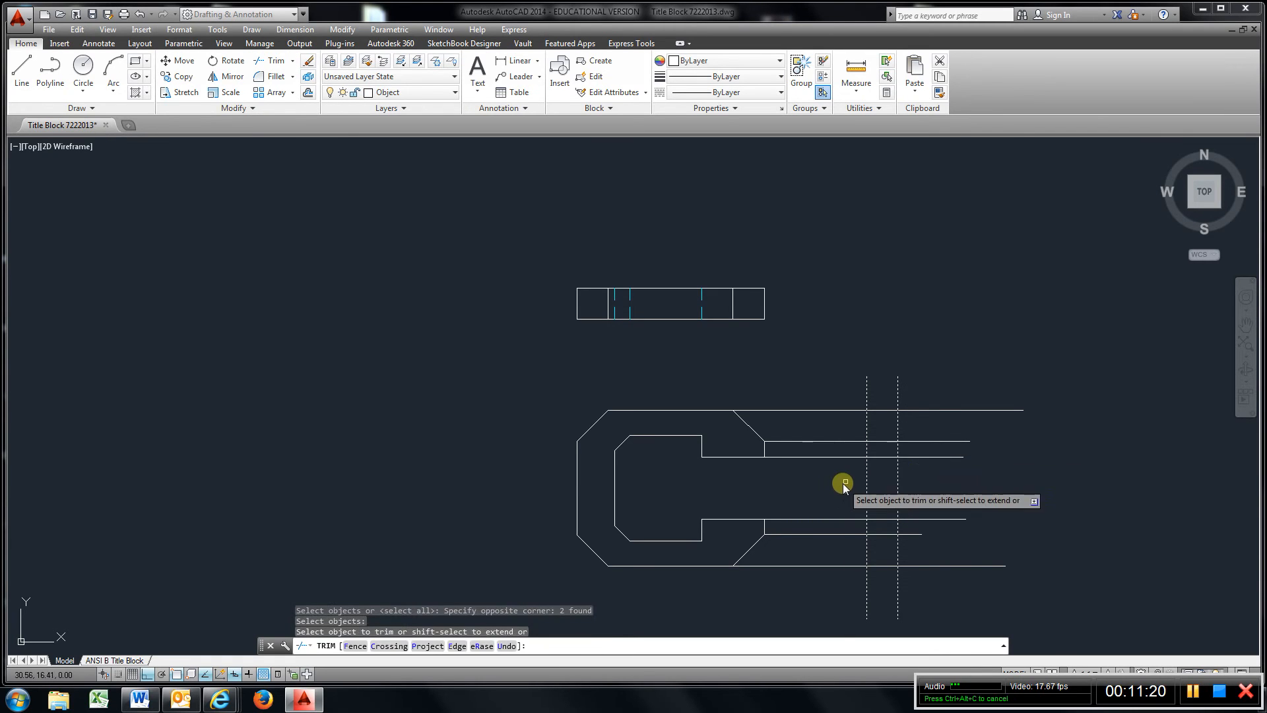
click(1020, 356)
click(922, 598)
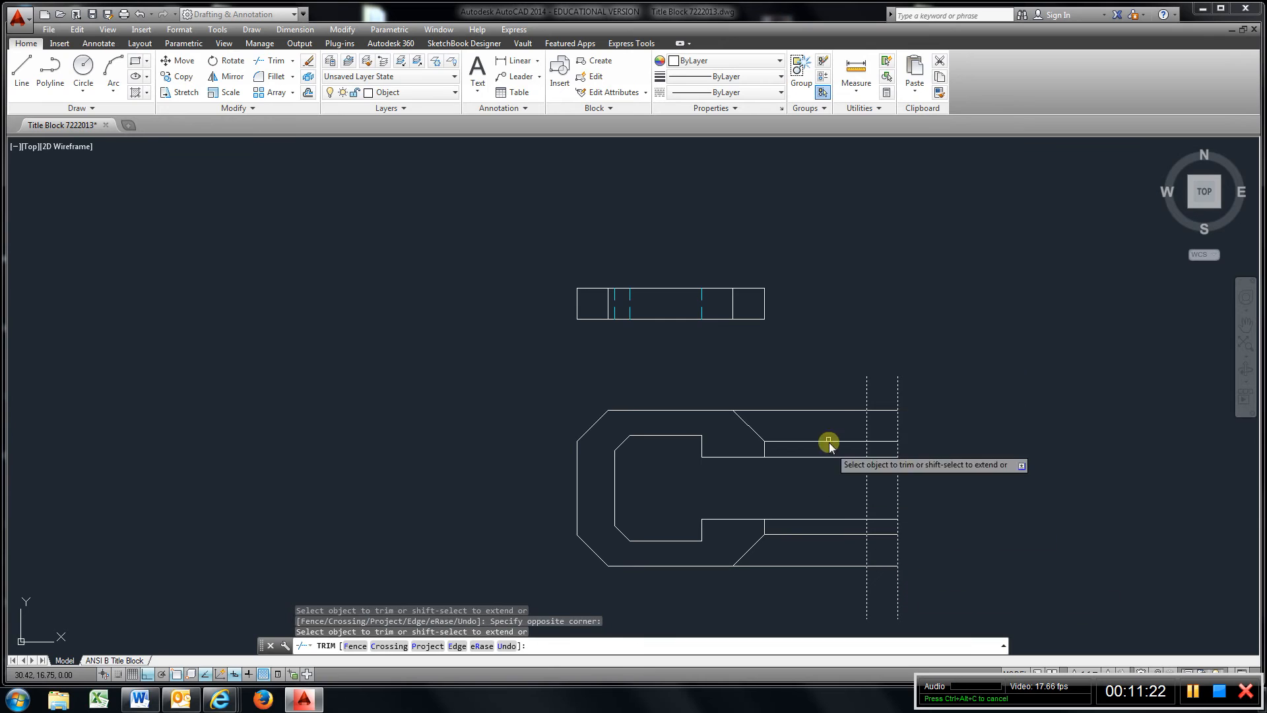
click(836, 389)
click(797, 592)
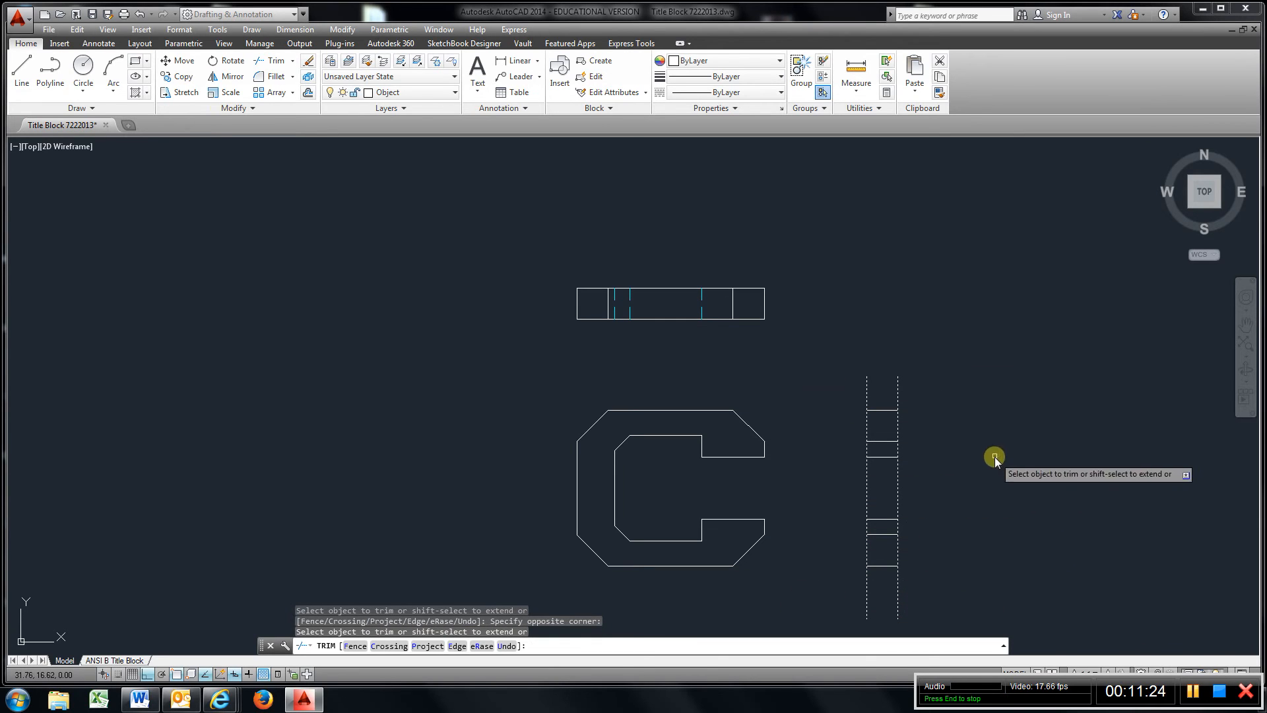
Trim both vertical lines above and below the outermost horizontal segments to close the side view's rectangle
click(264, 60)
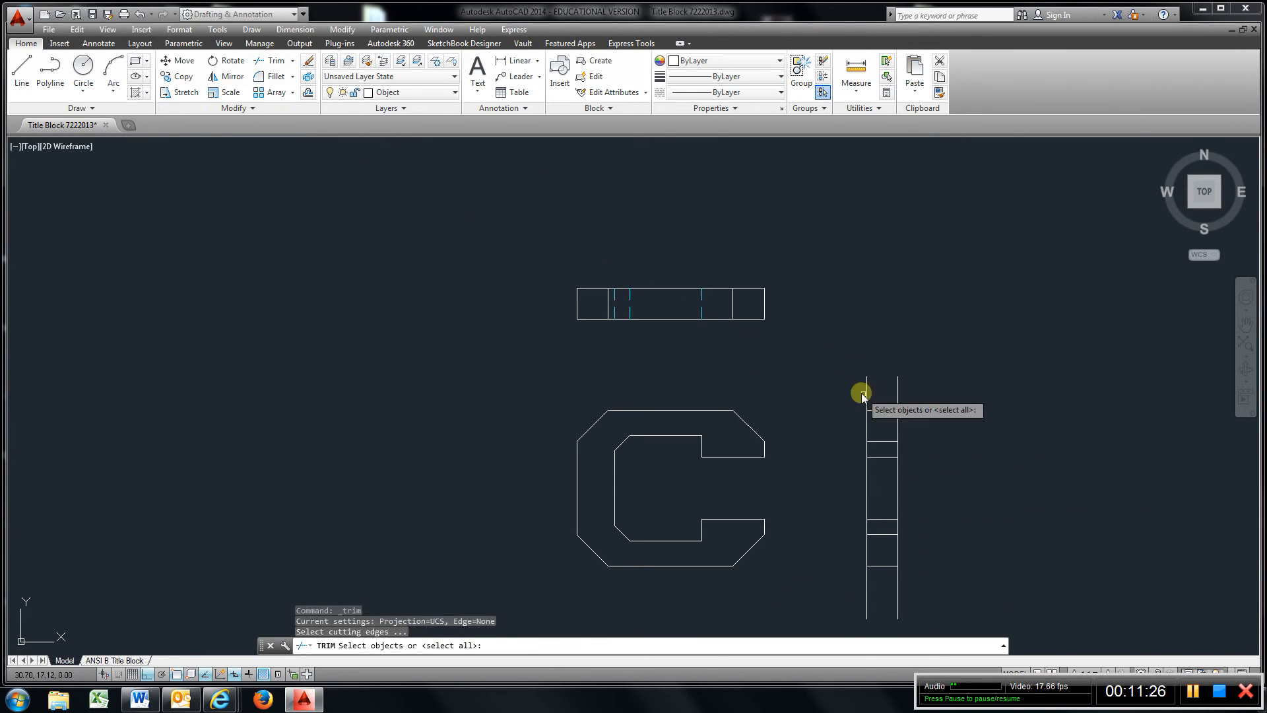
click(888, 410)
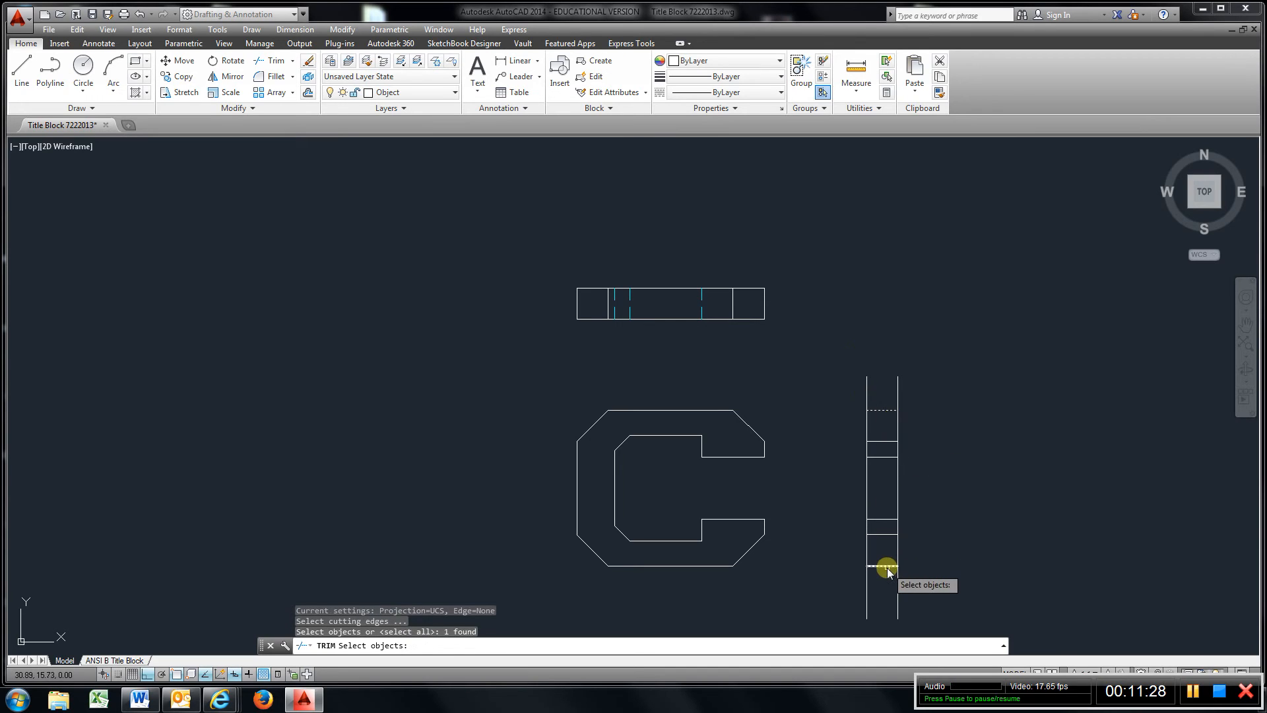
click(888, 568)
key(Return)
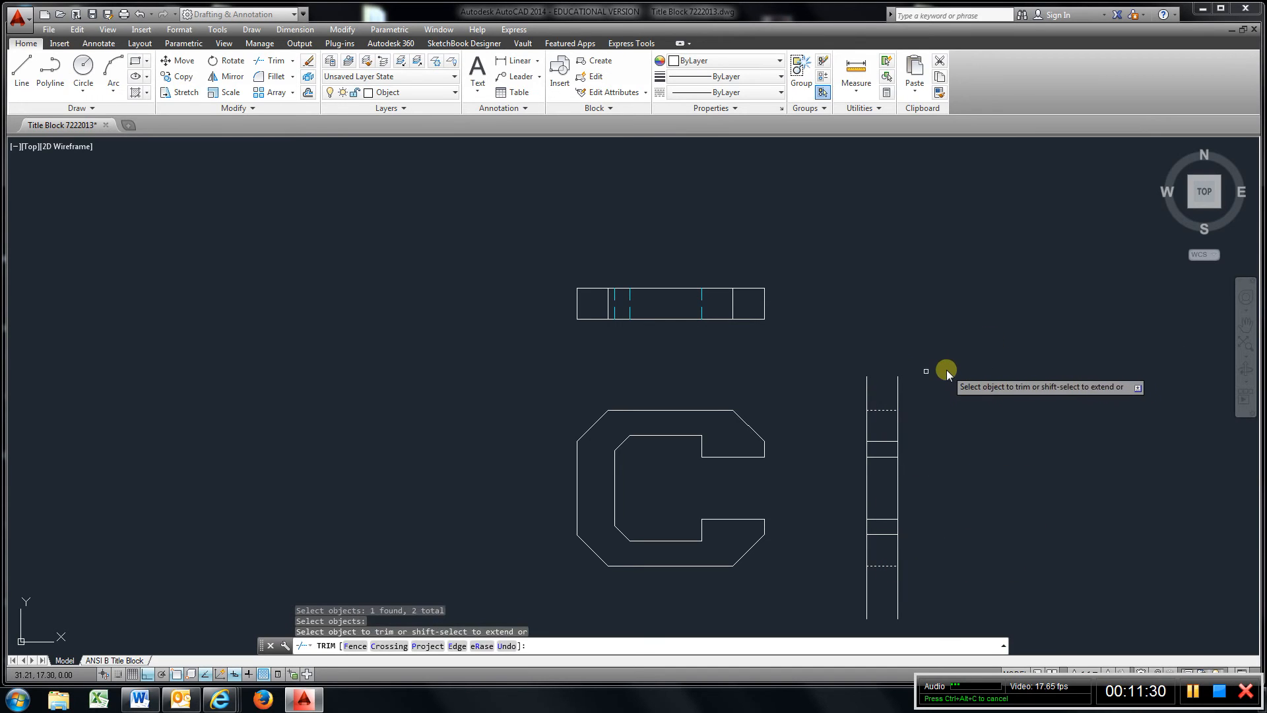
click(905, 368)
click(840, 395)
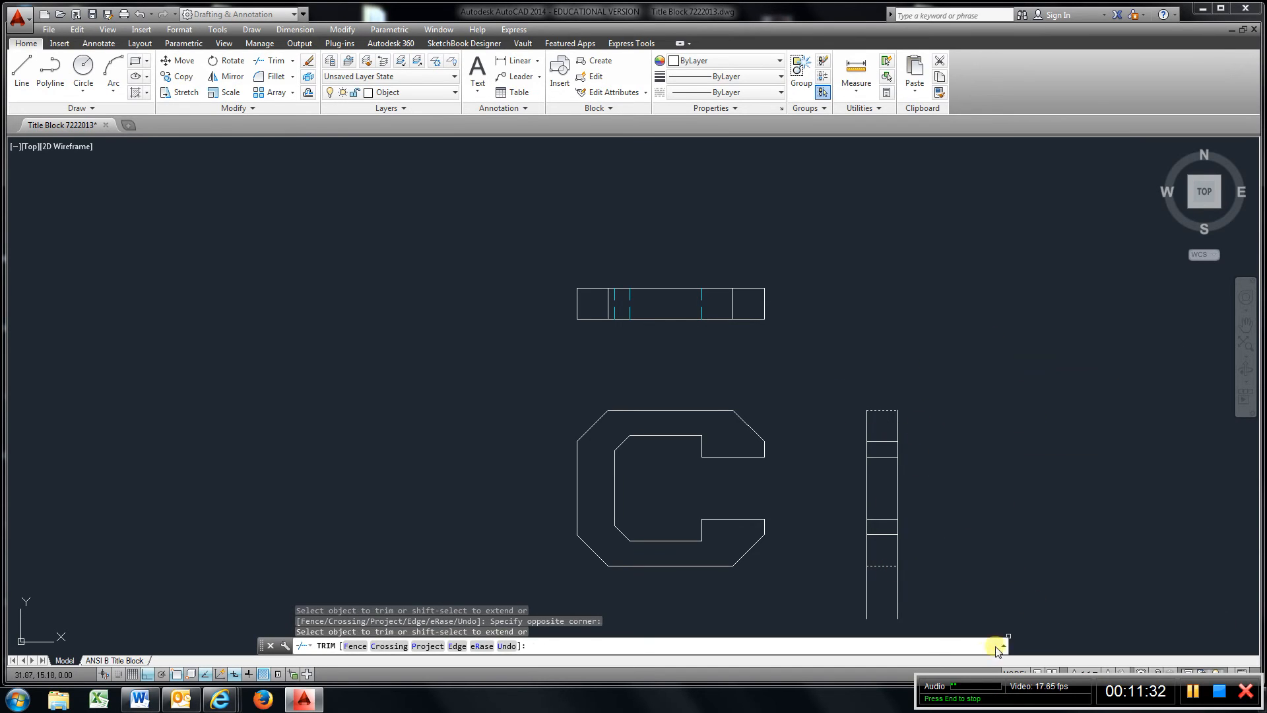
click(917, 587)
click(841, 616)
right_click(1014, 543)
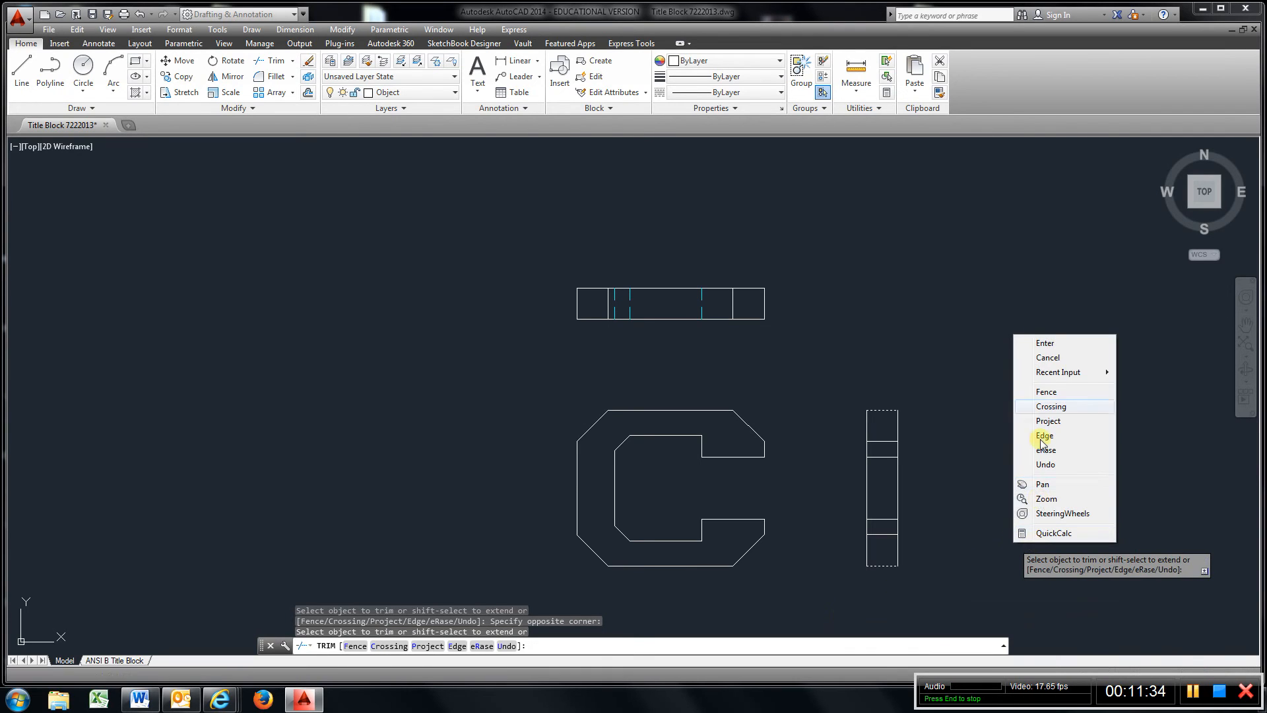
click(1047, 343)
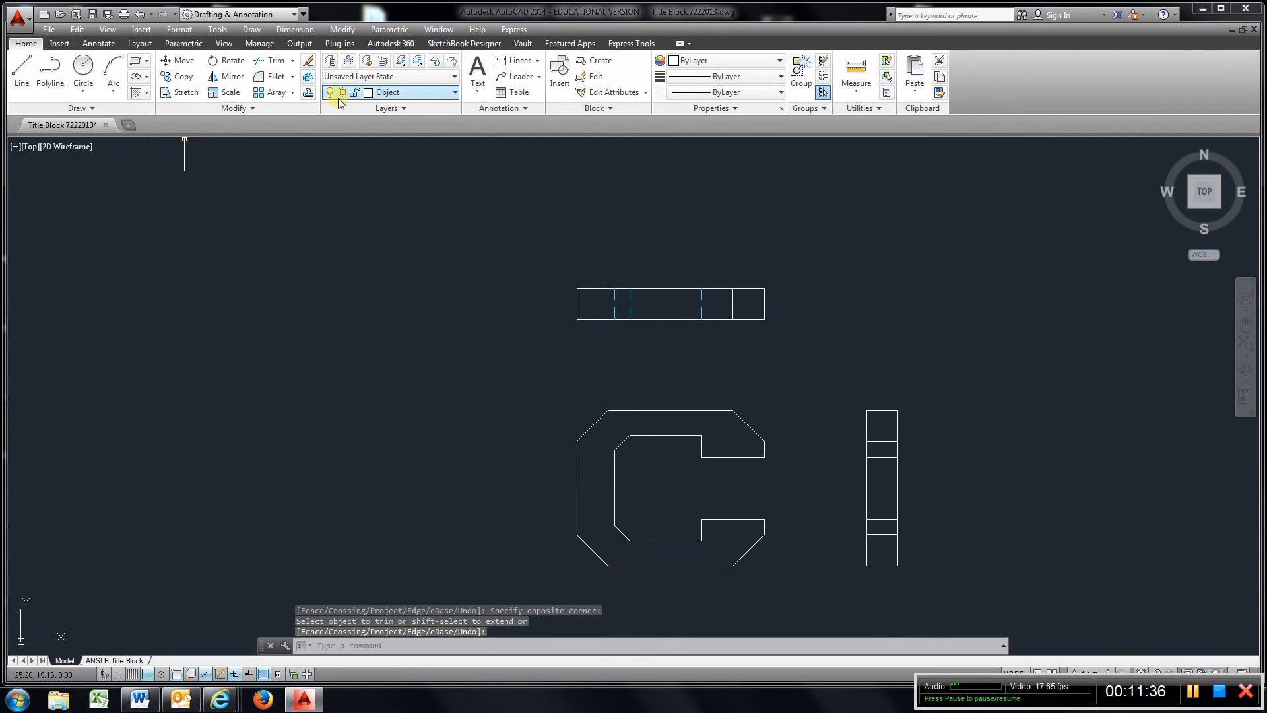
Make Hidden the current layer and project horizontal lines rightward across the side view from the C's two upper-left inner chamfer corners
click(455, 93)
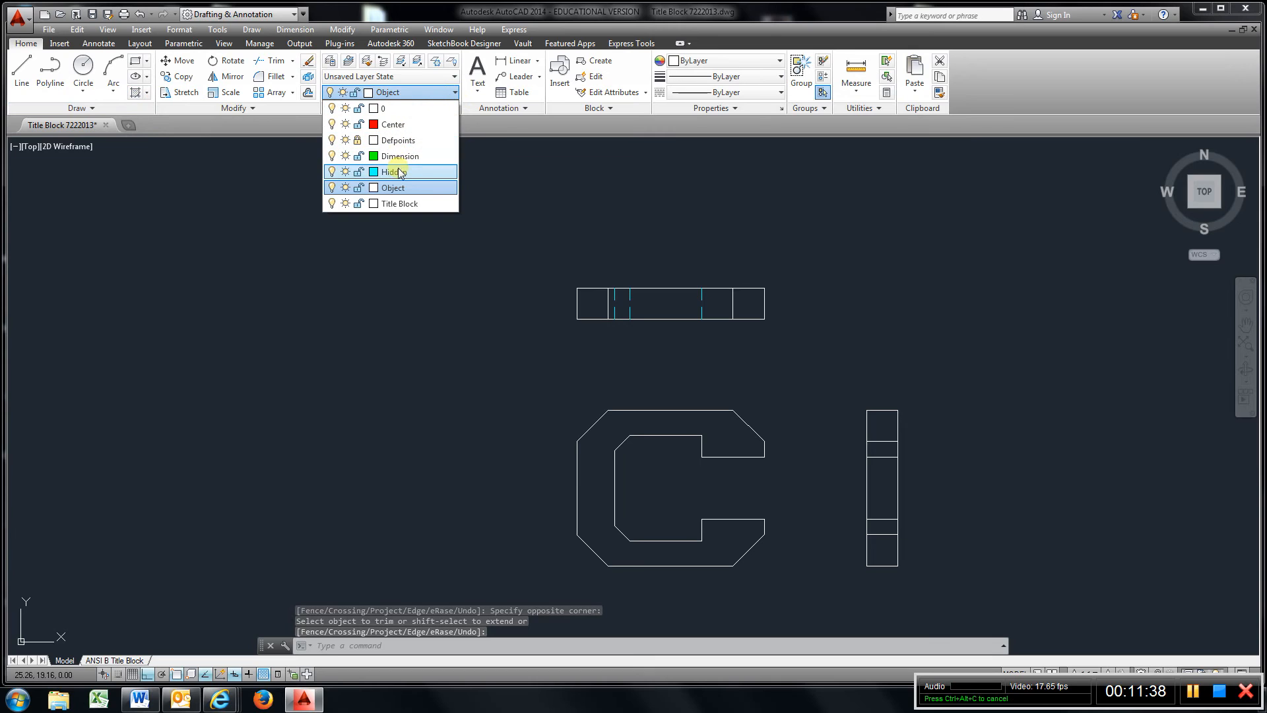
click(396, 172)
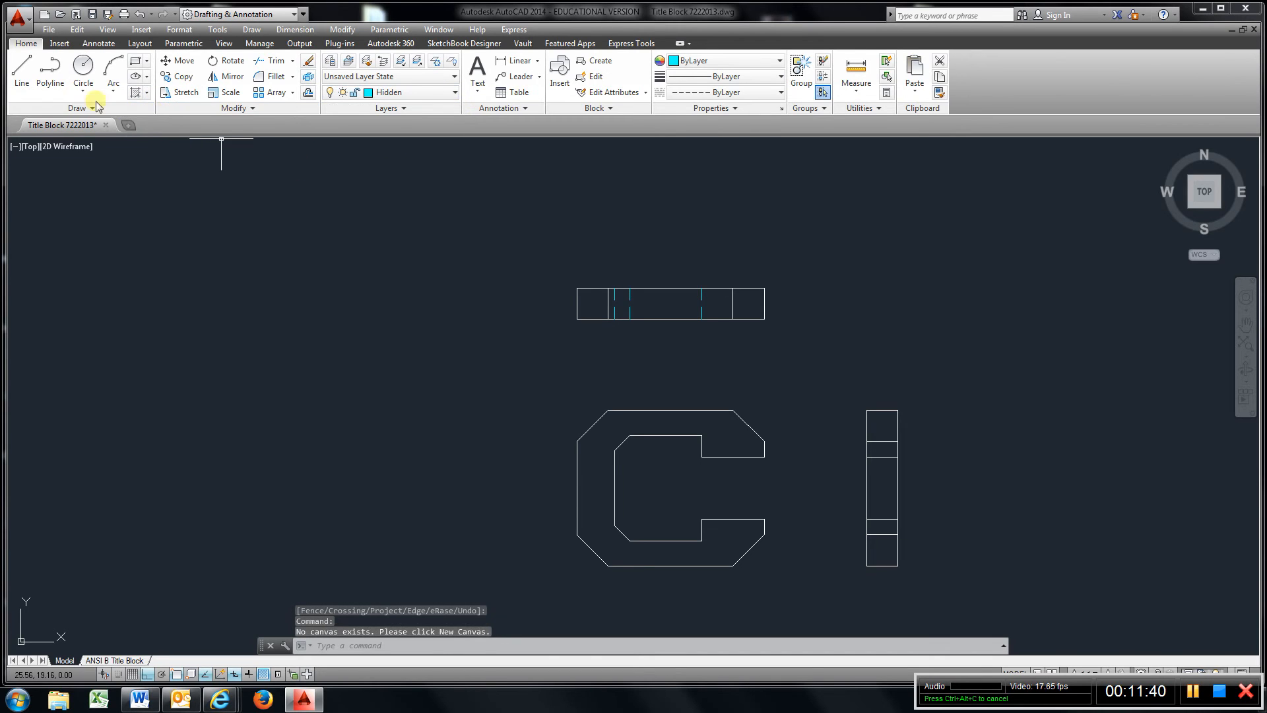
click(22, 70)
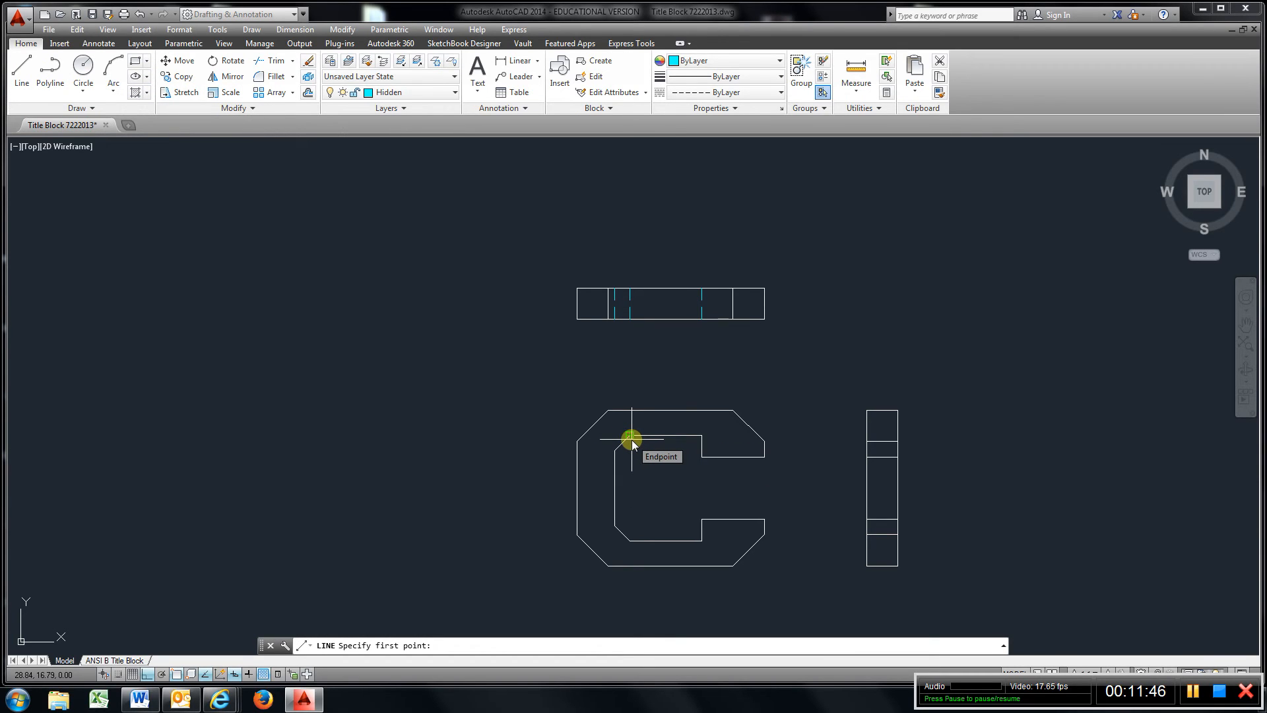
click(1063, 435)
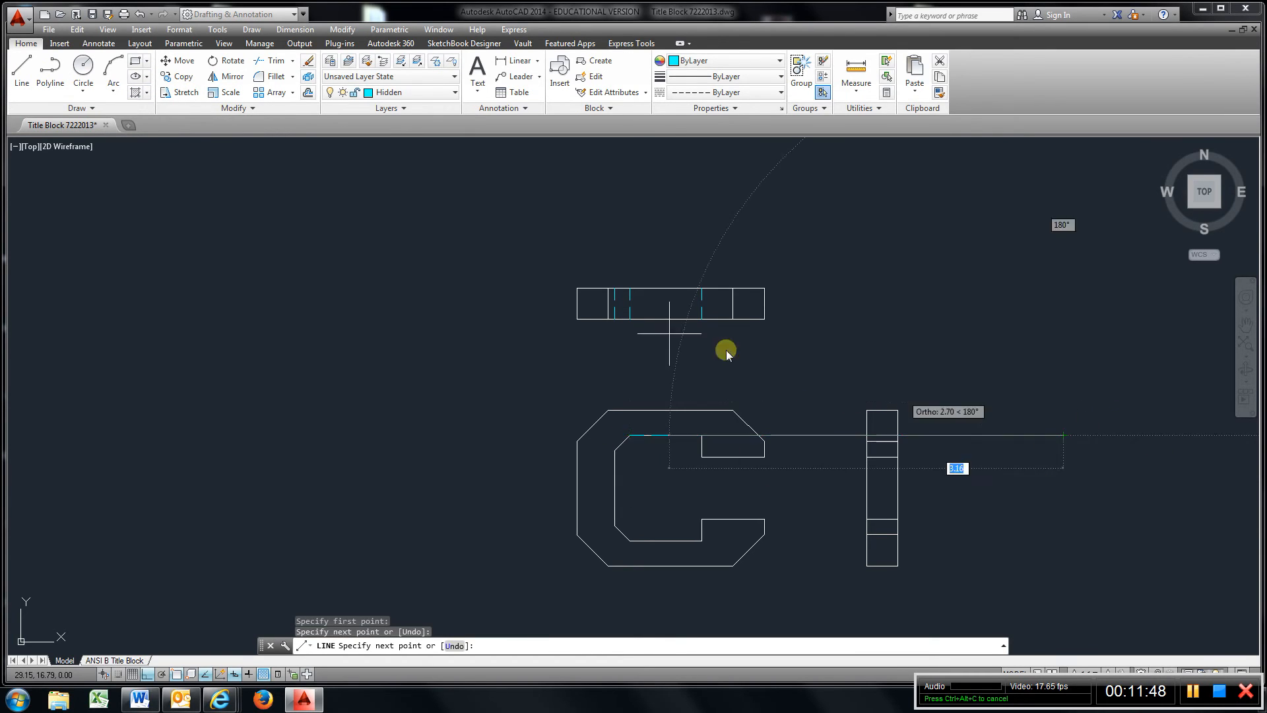
click(20, 78)
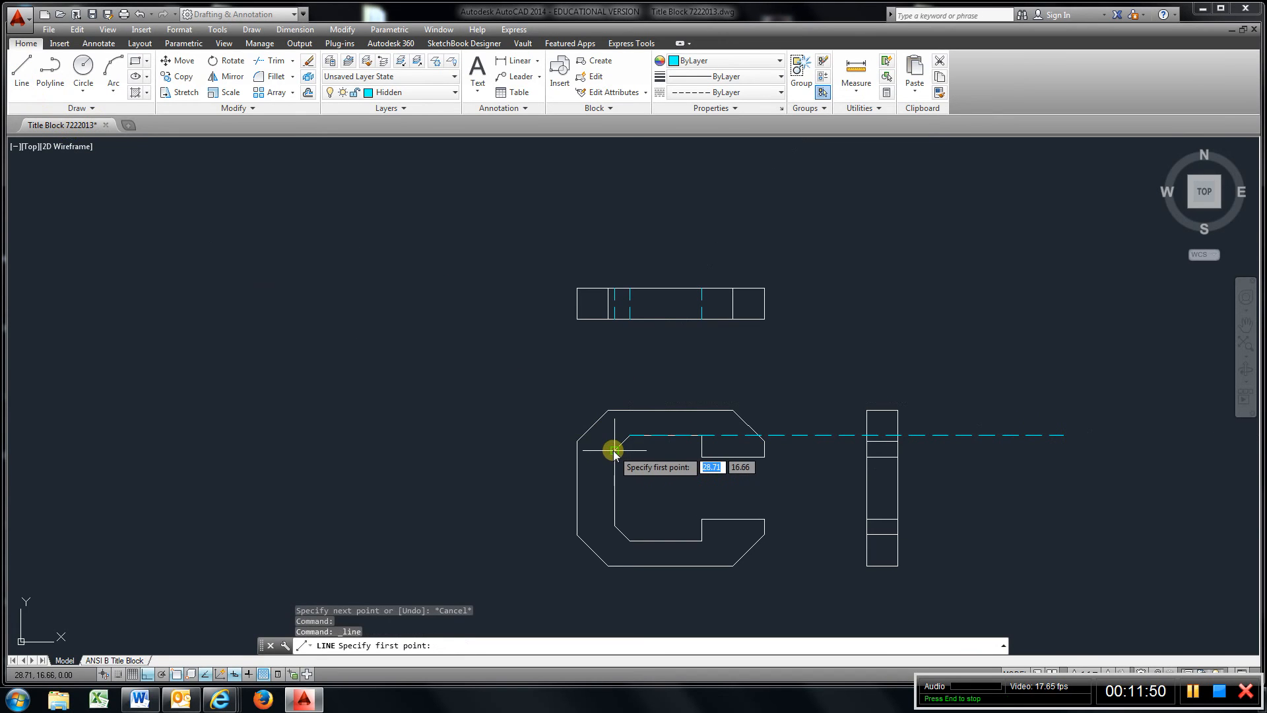
click(615, 450)
click(1159, 450)
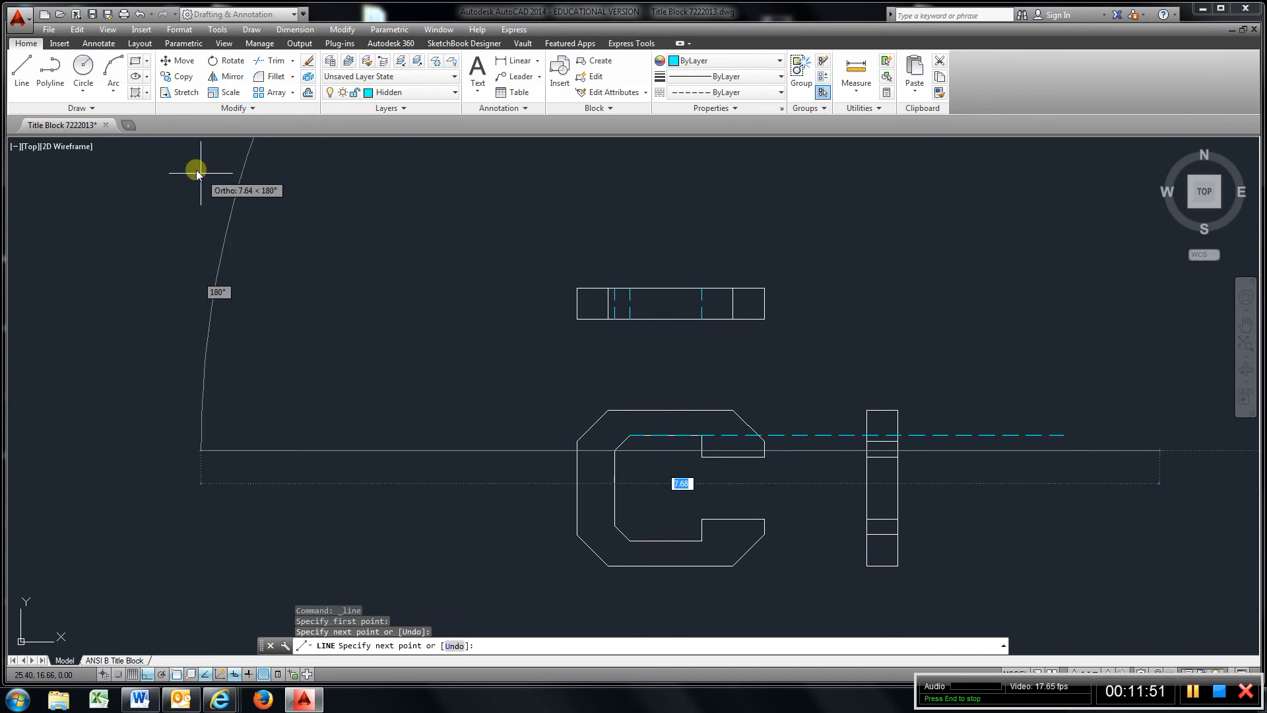
Project horizontal hidden lines rightward across the side view from the C's two lower-left inner chamfer corners
click(21, 72)
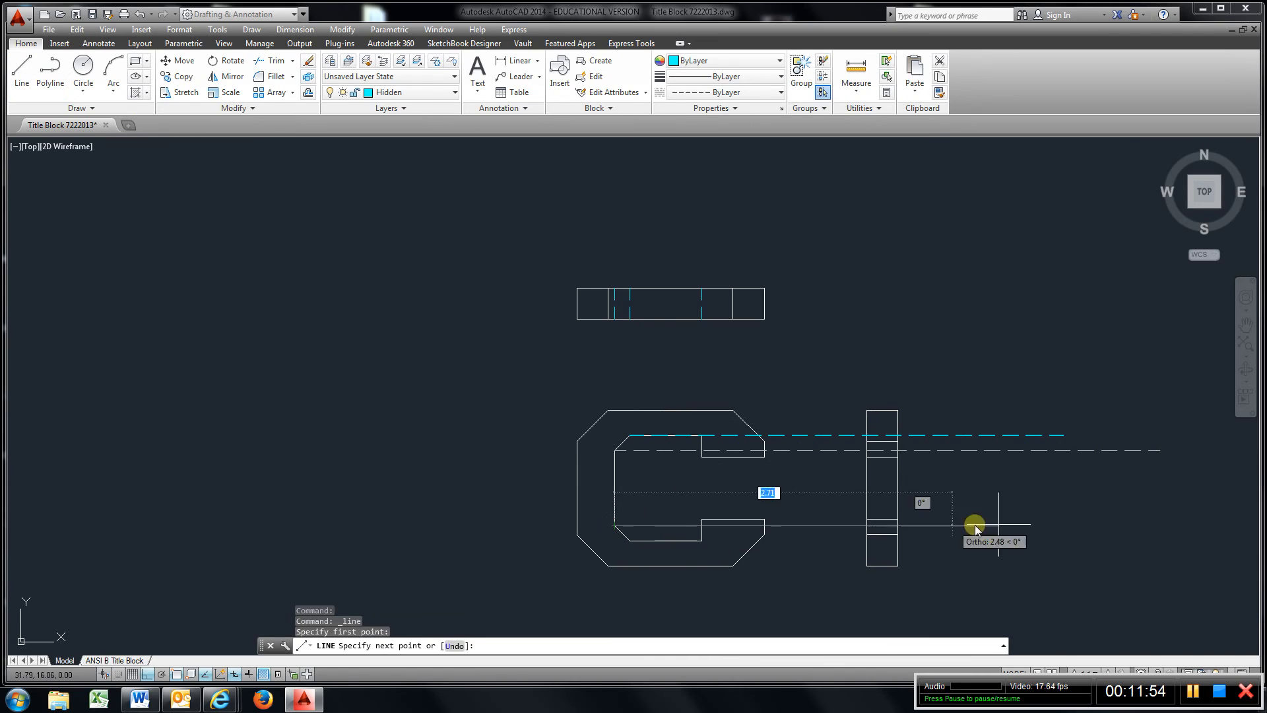
click(1119, 525)
click(22, 73)
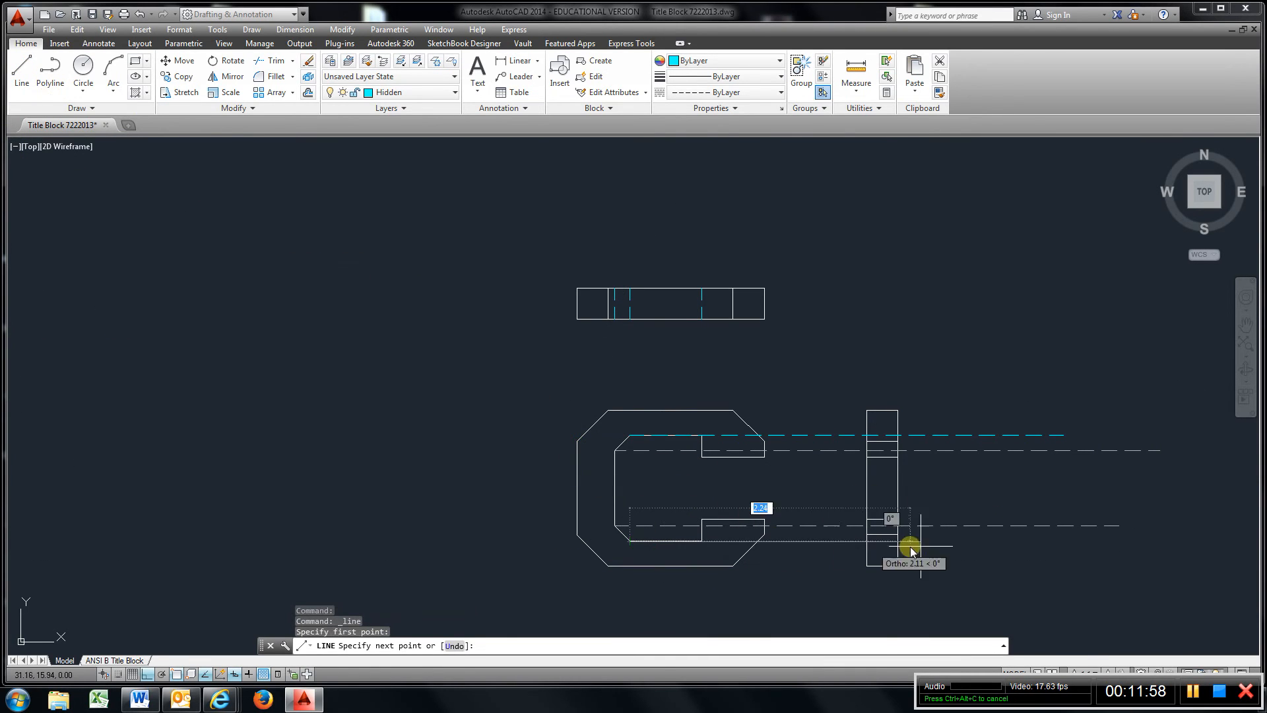
click(1033, 540)
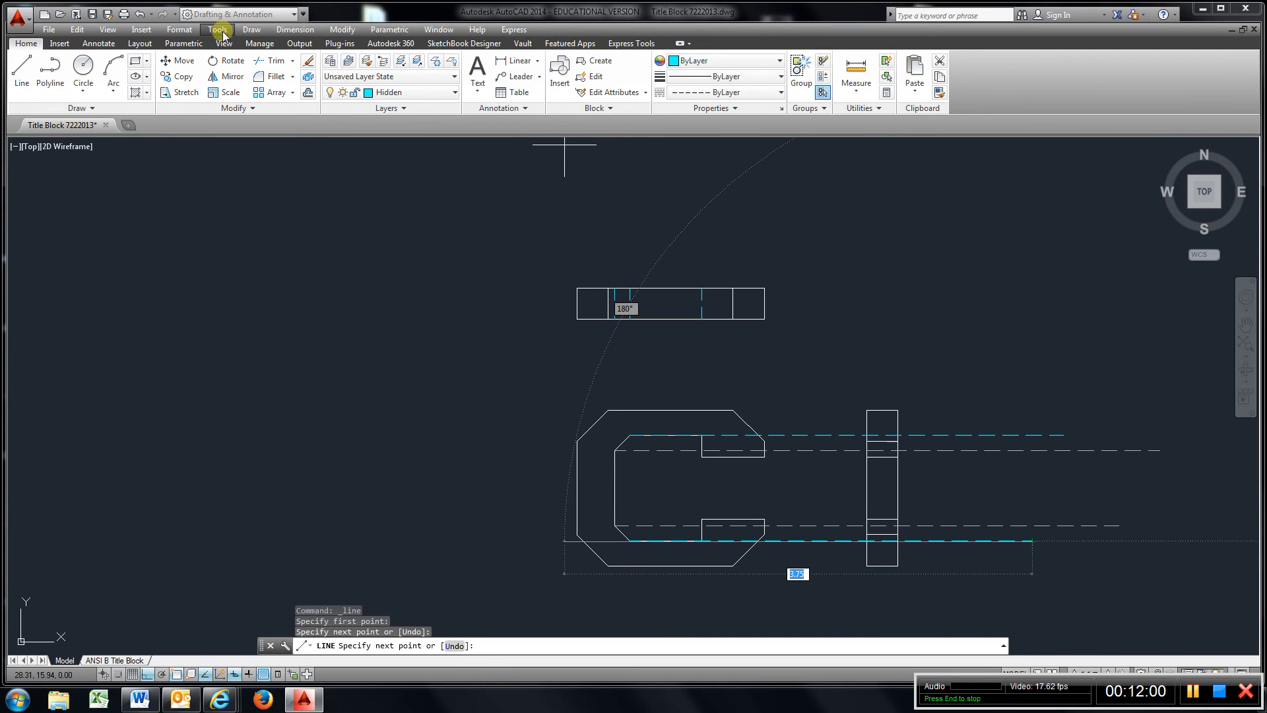
Trim the four hidden projection lines outside the side view's two vertical edges, keeping only the segments between them
click(277, 65)
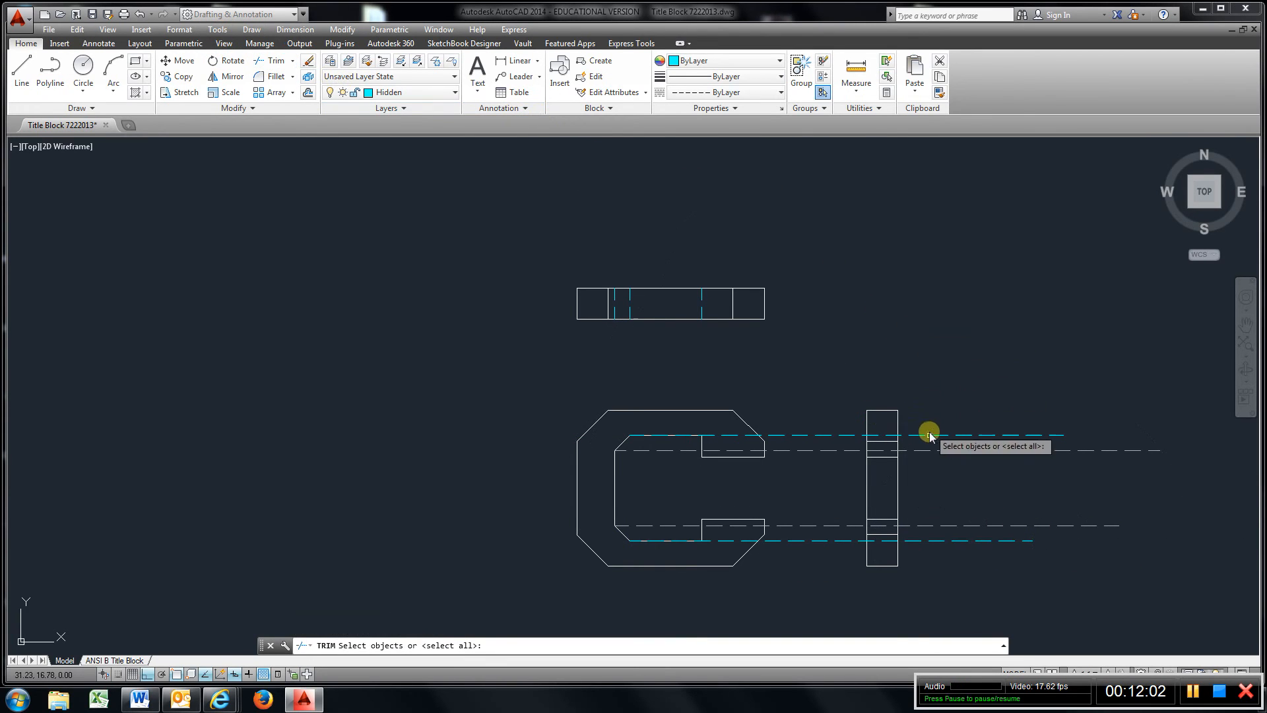
click(924, 484)
click(844, 498)
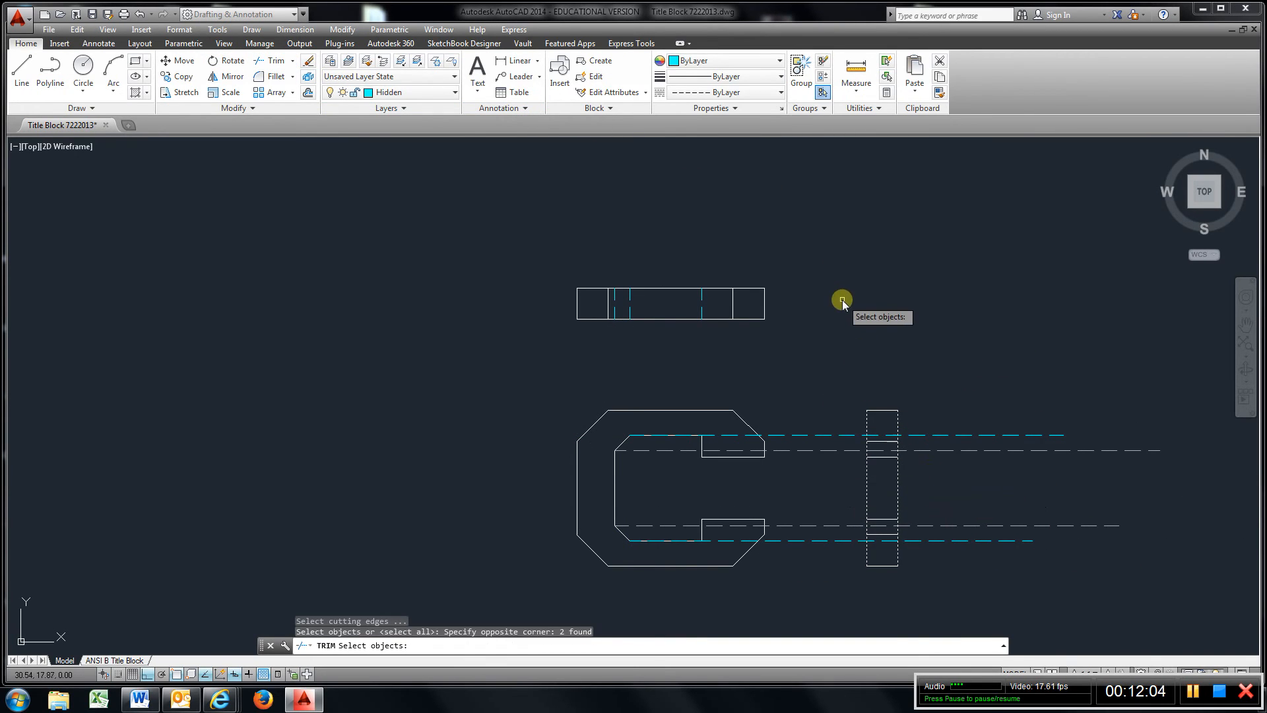
key(Return)
click(845, 398)
click(802, 580)
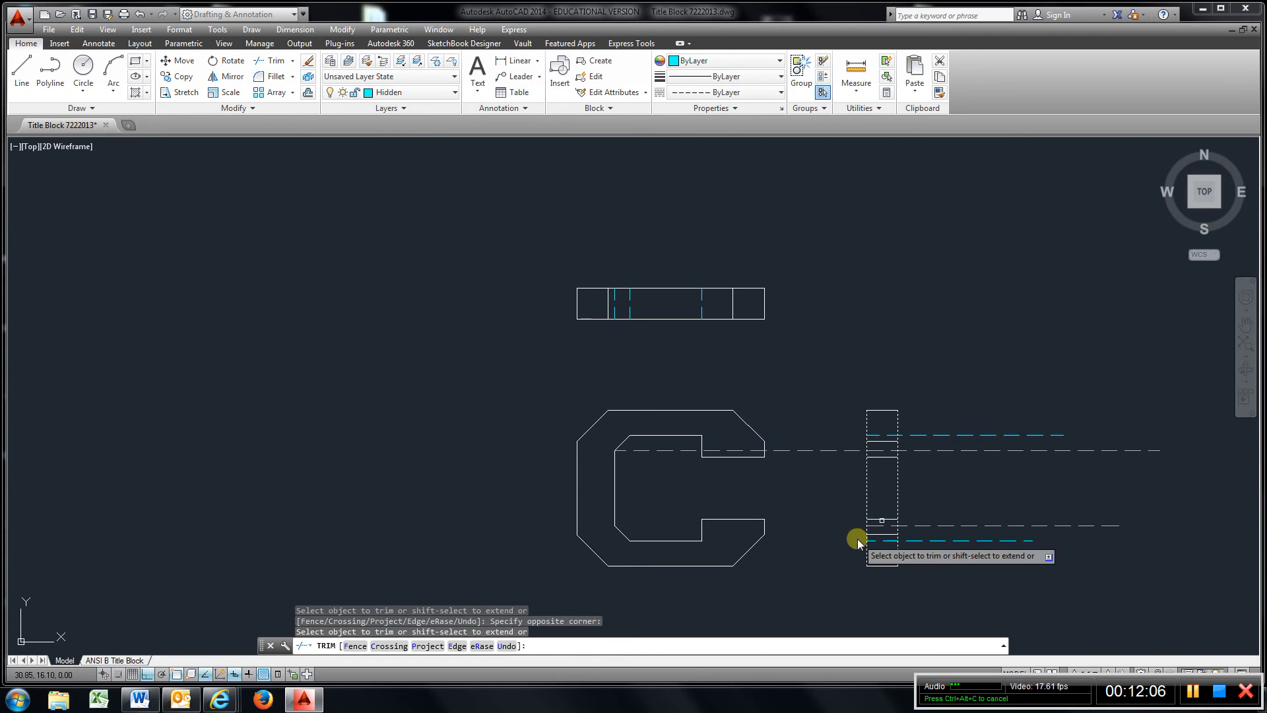
click(1006, 387)
click(954, 567)
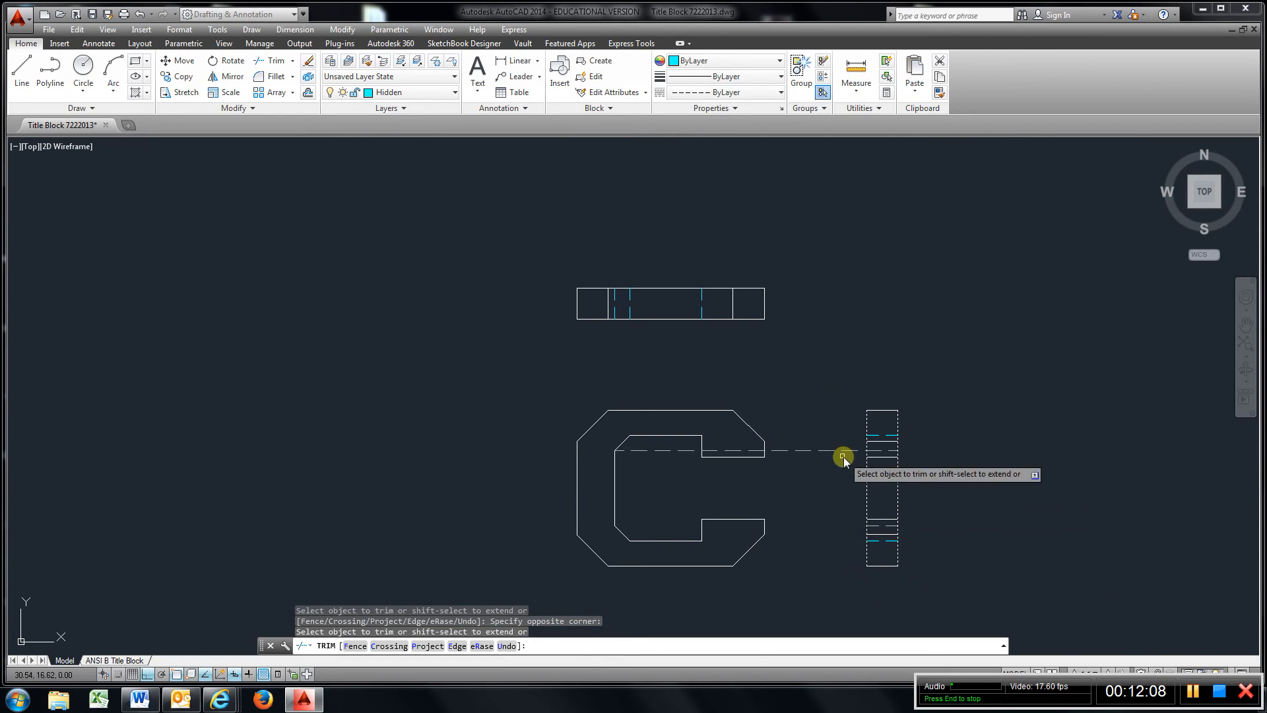
click(816, 414)
click(800, 487)
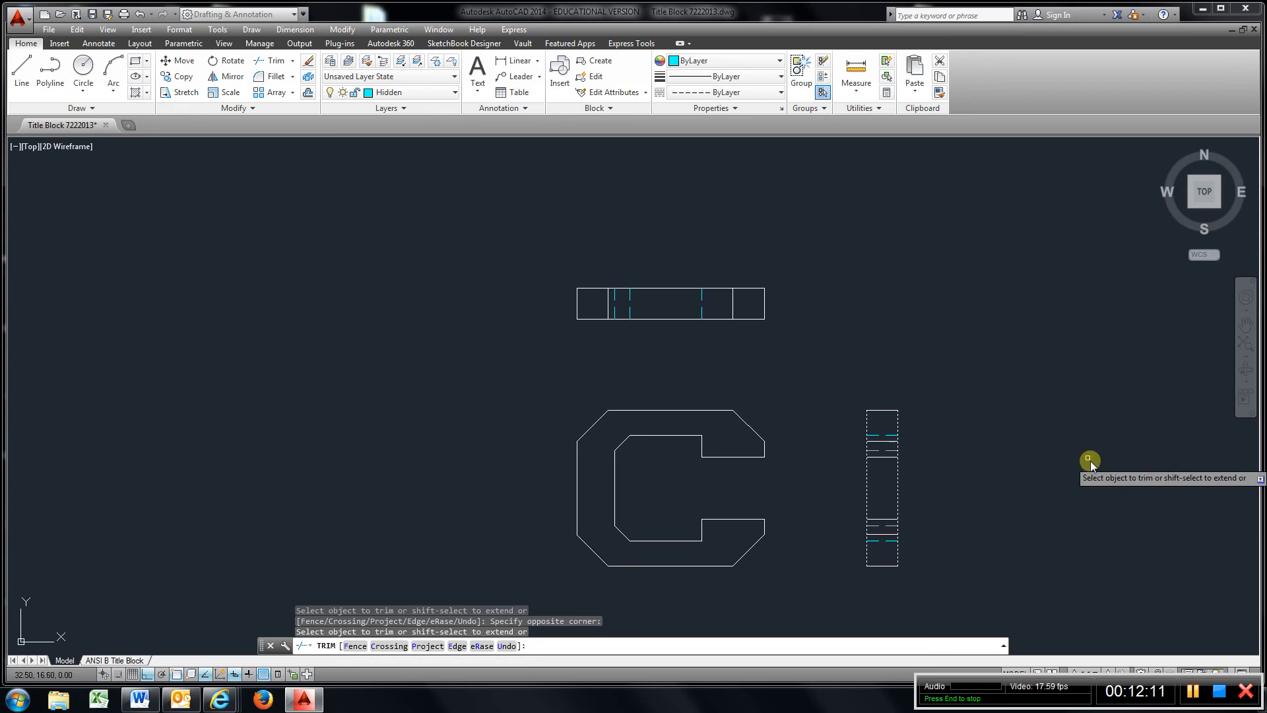
right_click(1023, 367)
click(1052, 381)
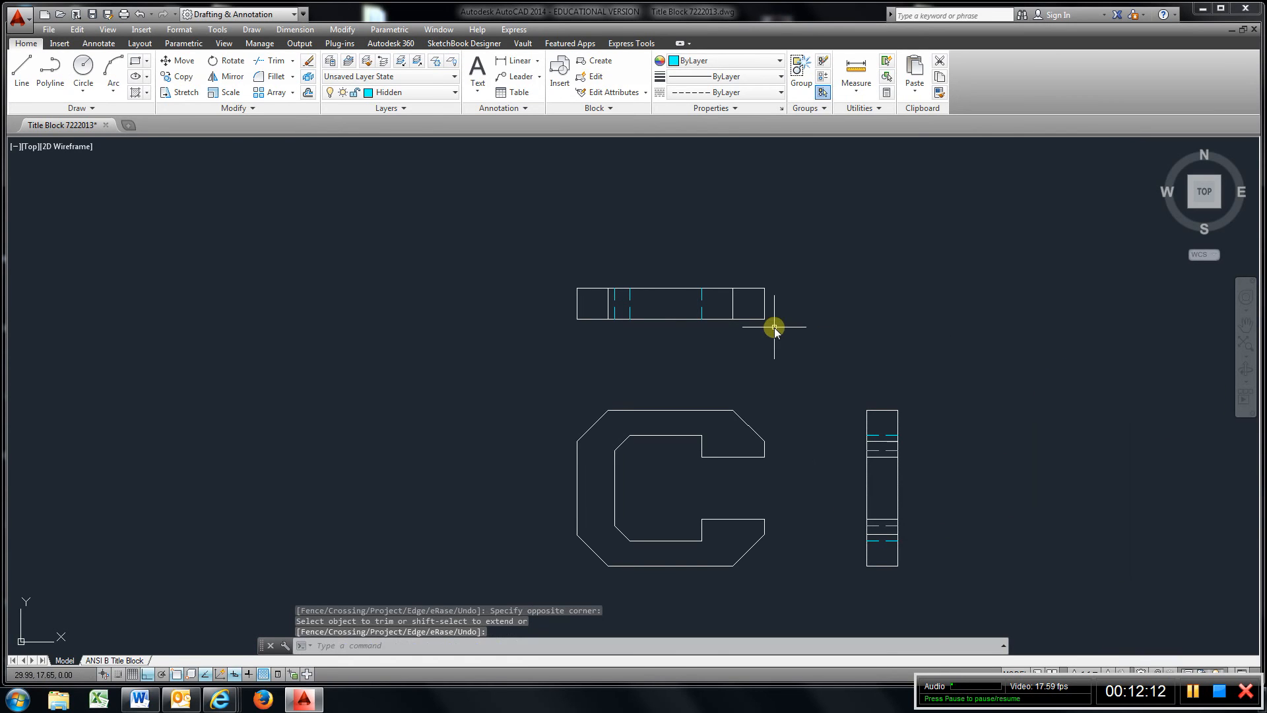
Make Dimension the current layer
scroll(774, 328, down, 2)
middle_drag(774, 331, 747, 306)
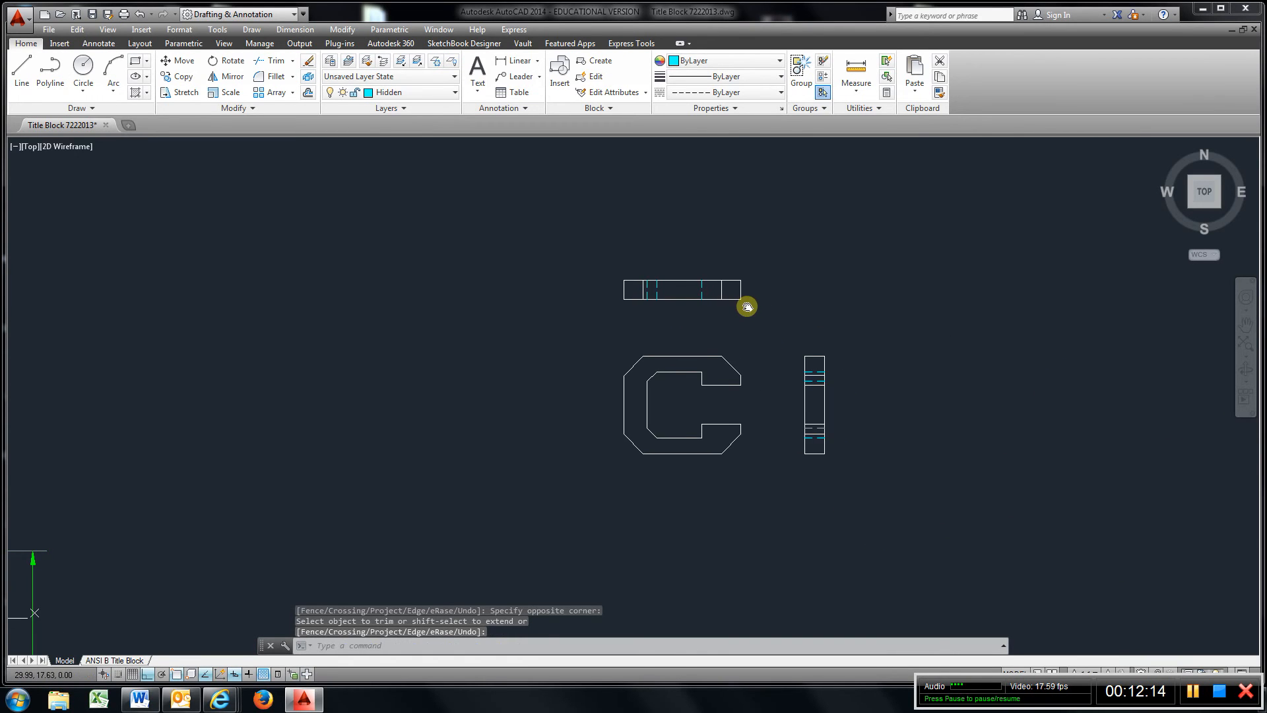
click(454, 93)
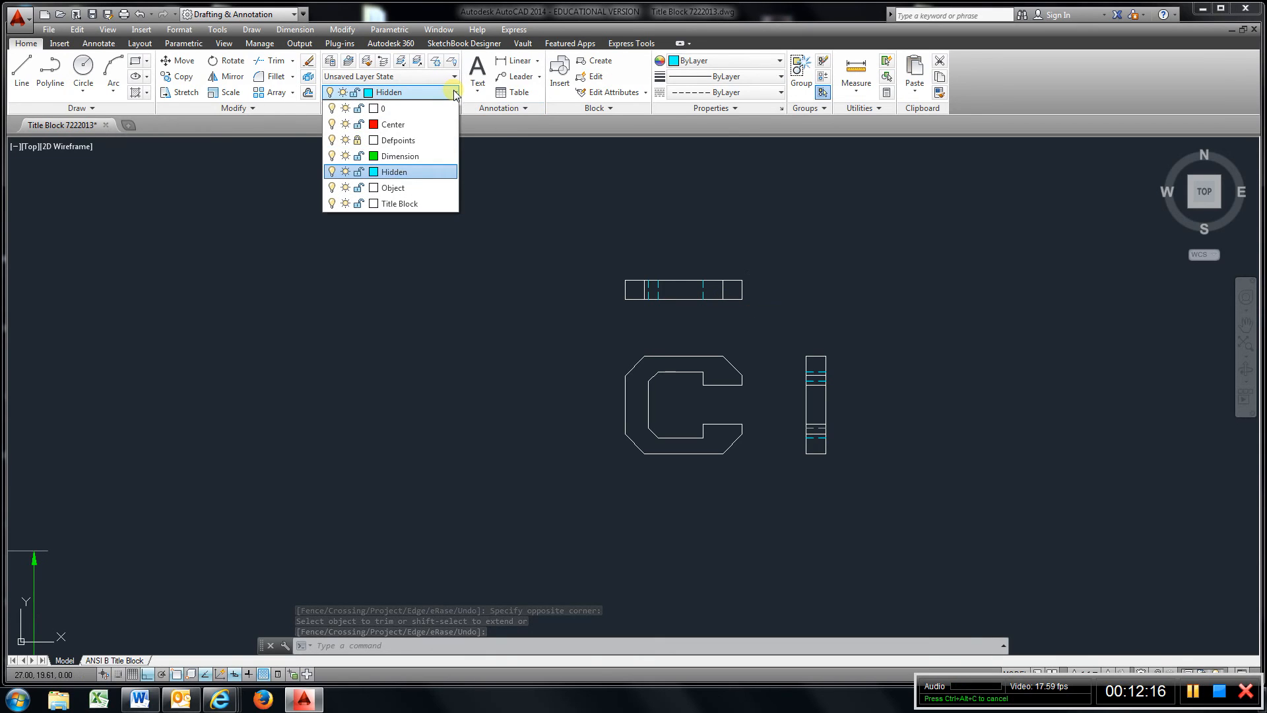
click(435, 157)
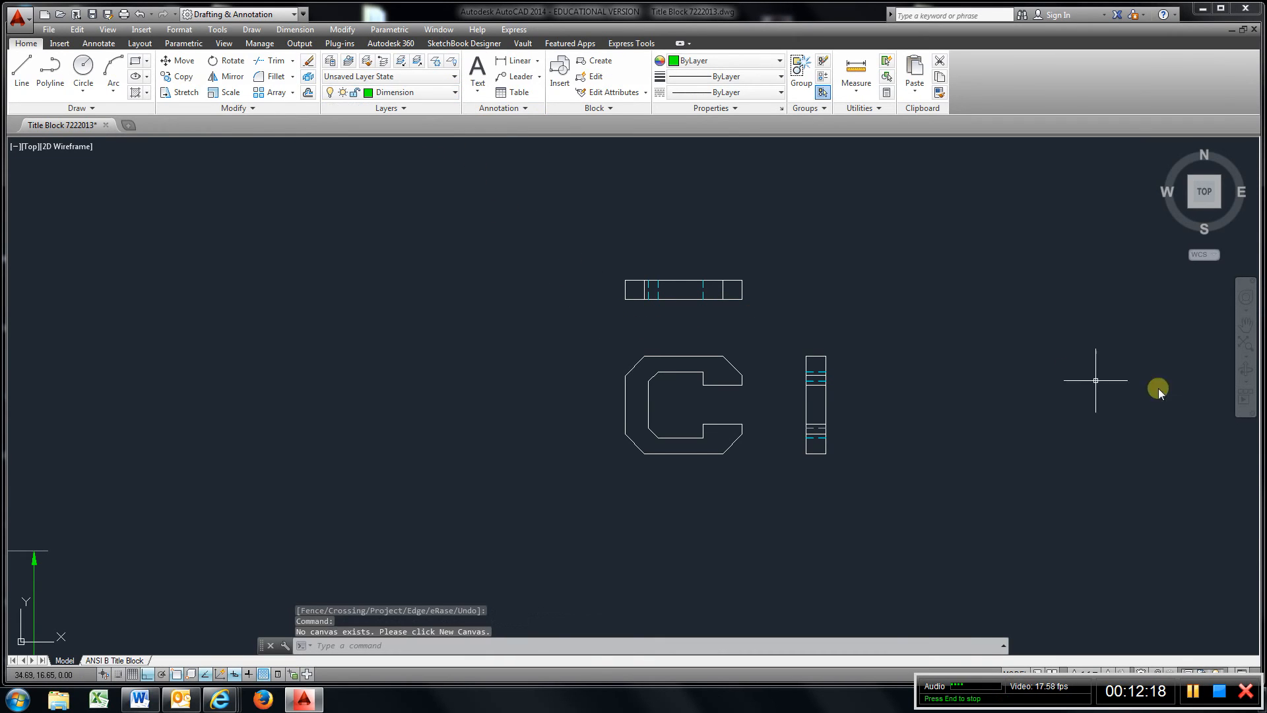
click(22, 68)
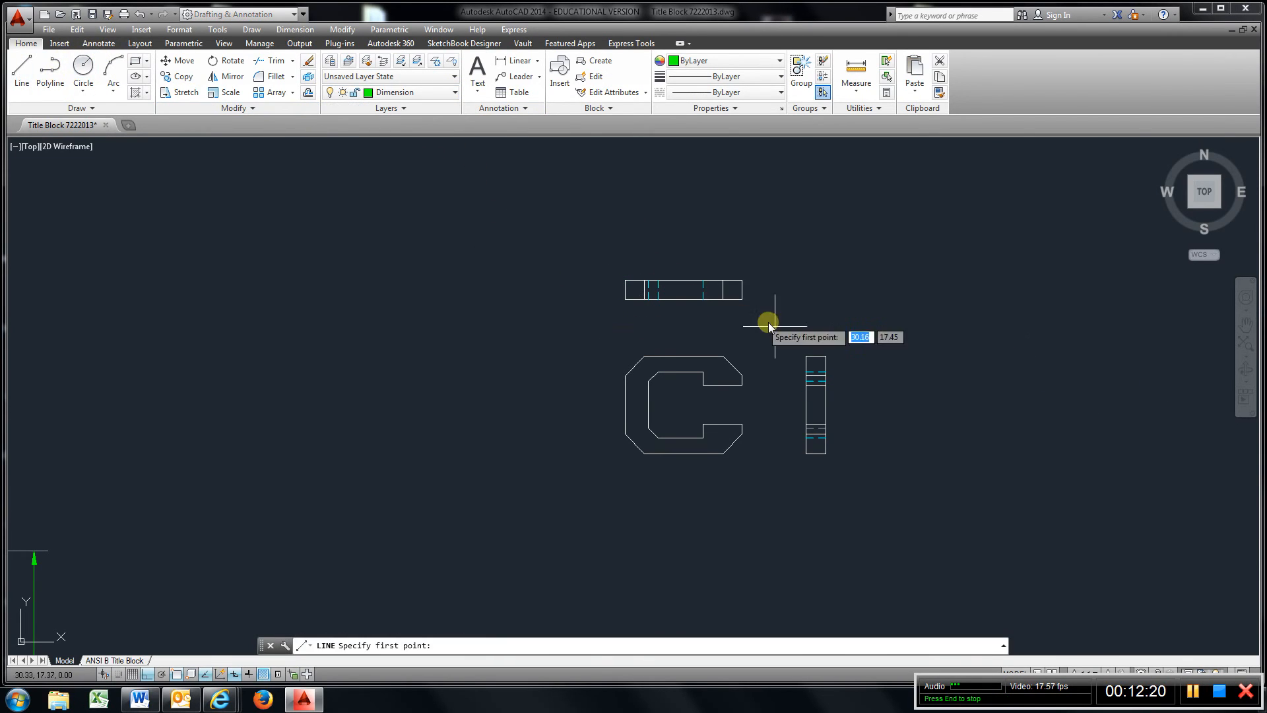
click(826, 356)
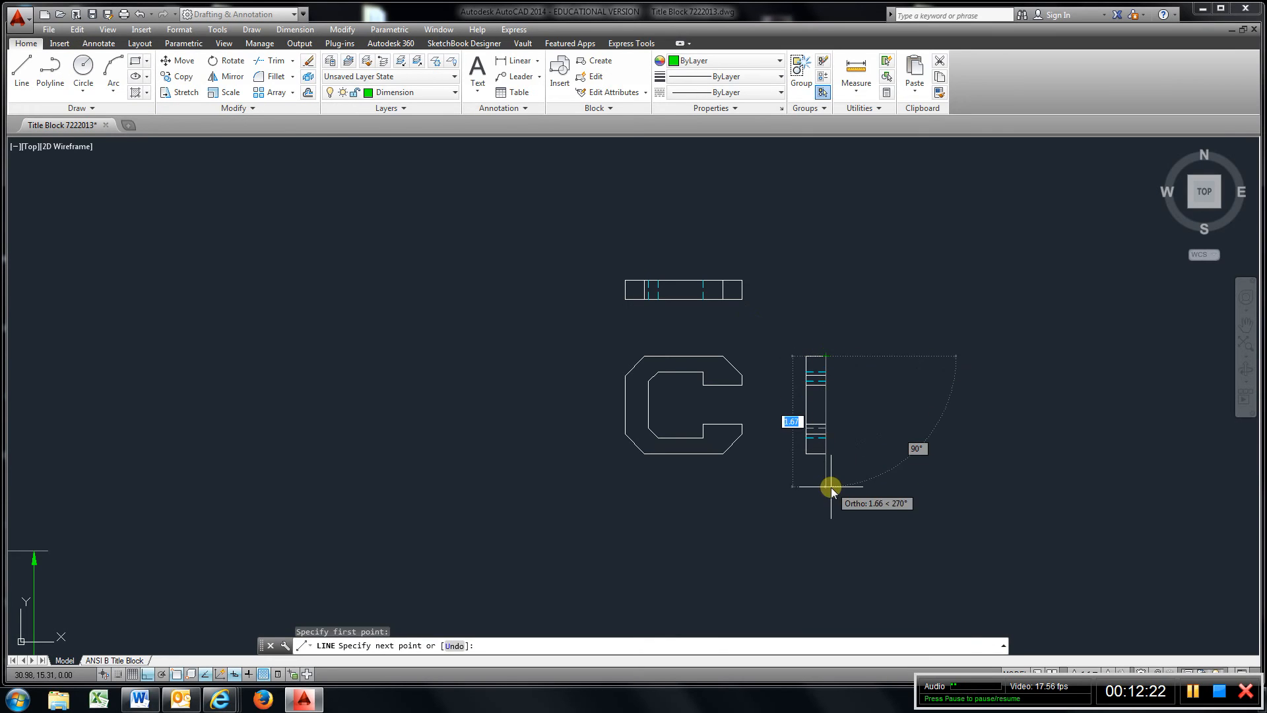
click(826, 455)
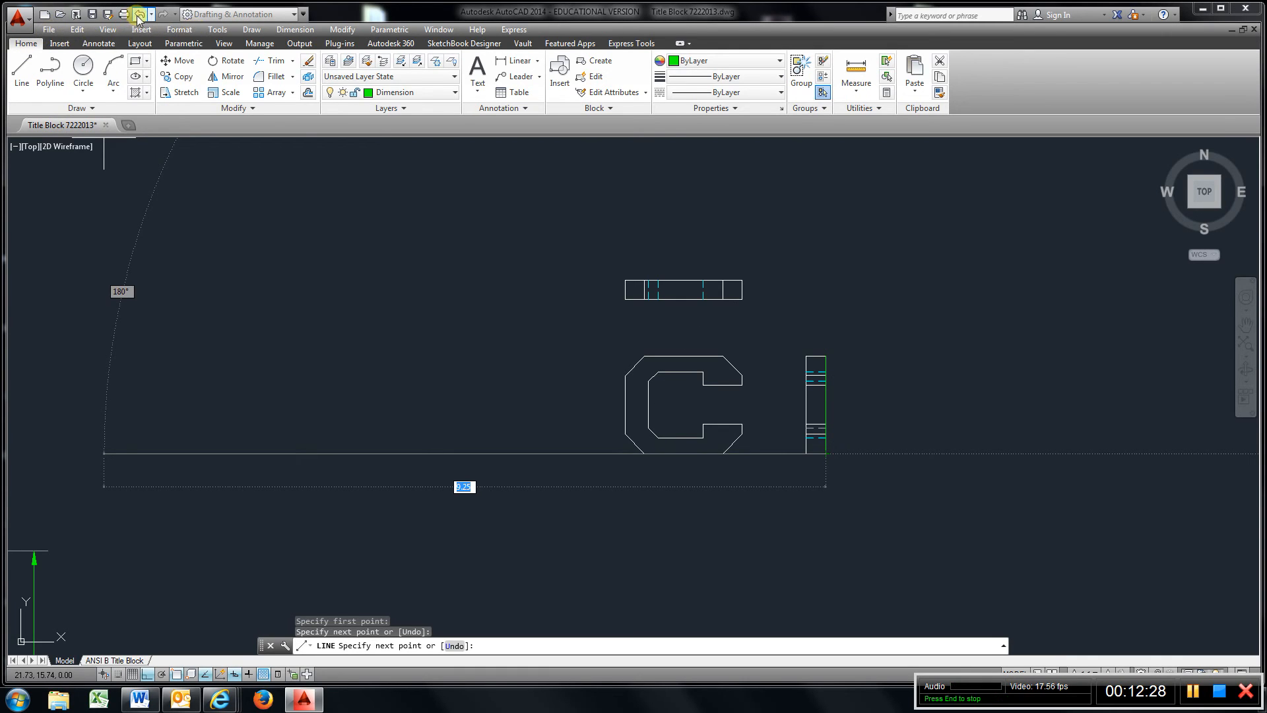
click(139, 16)
Add a vertical linear dimension for the side view's full height, placed to the right of the view
click(526, 63)
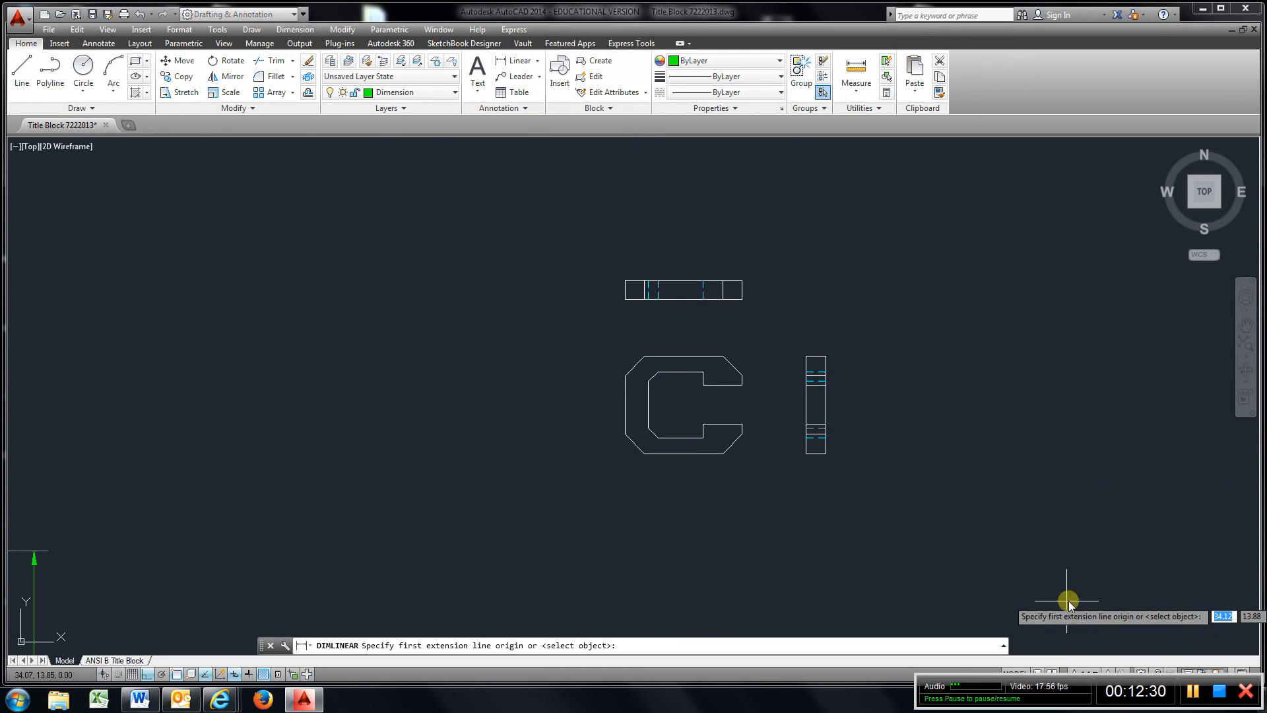
click(825, 453)
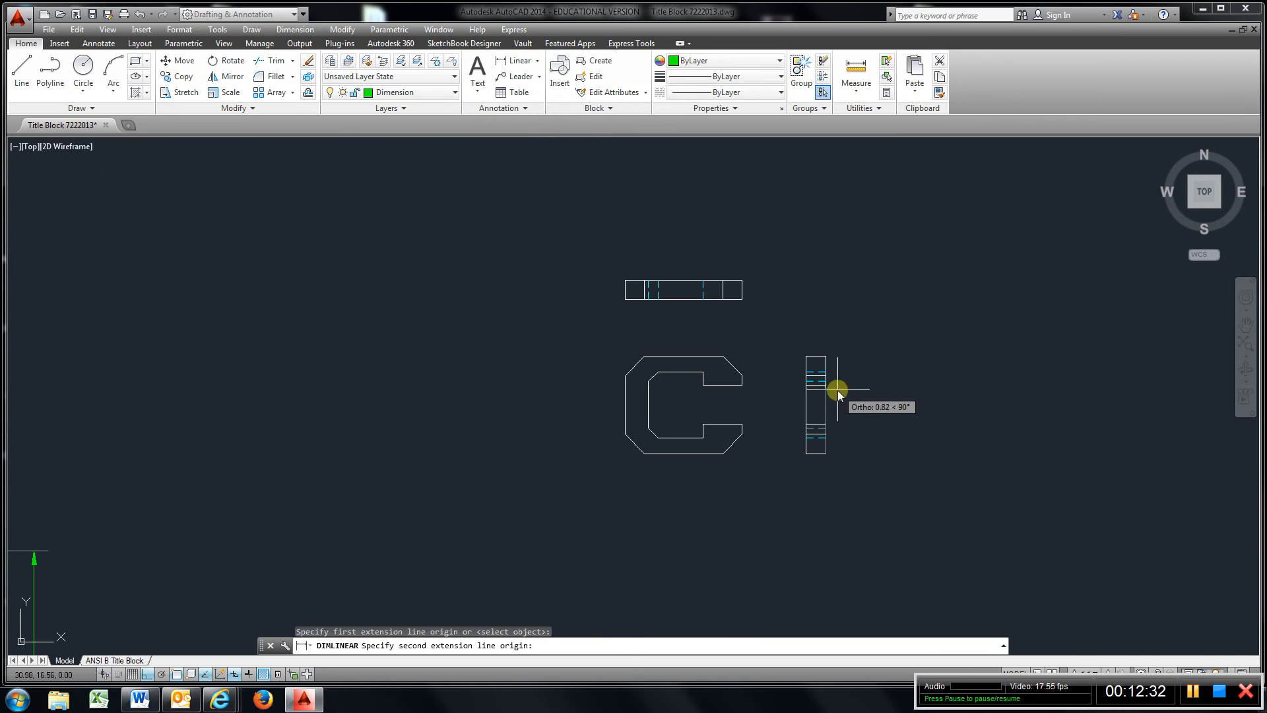
click(825, 356)
click(906, 389)
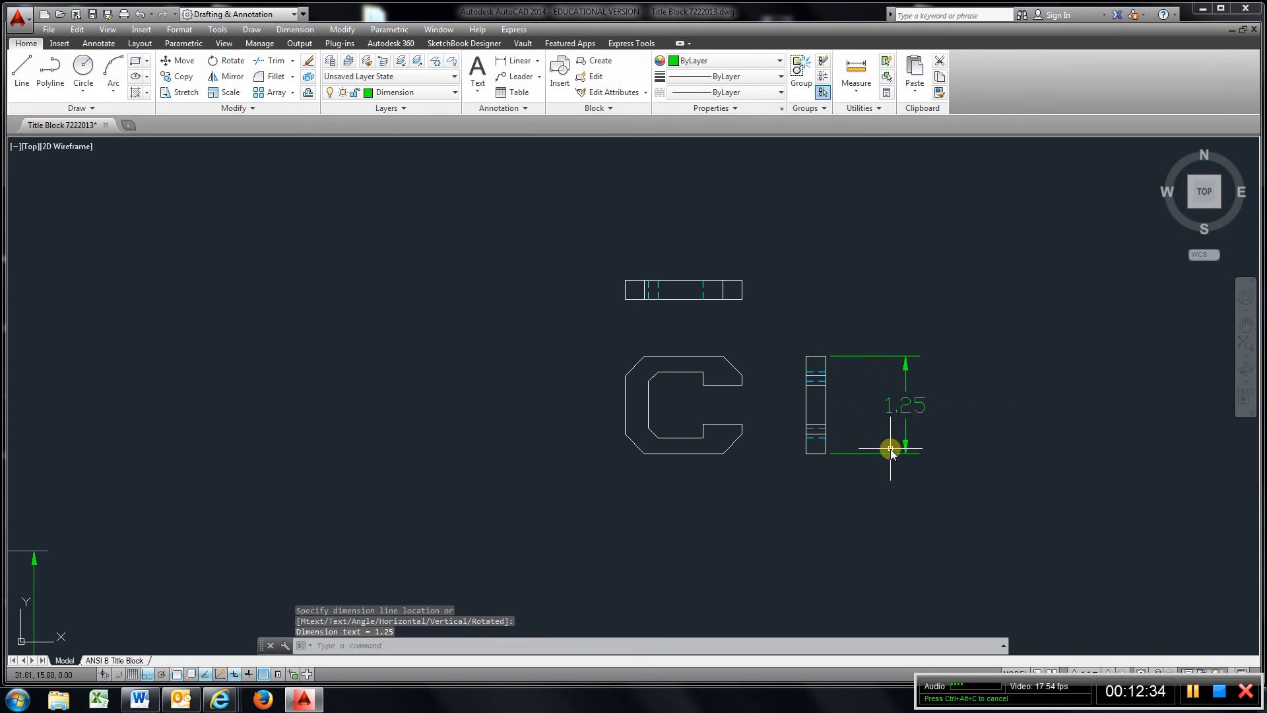
Modify the Standard dimension style to use a smaller text height and a smaller arrow size
scroll(891, 451, up, 4)
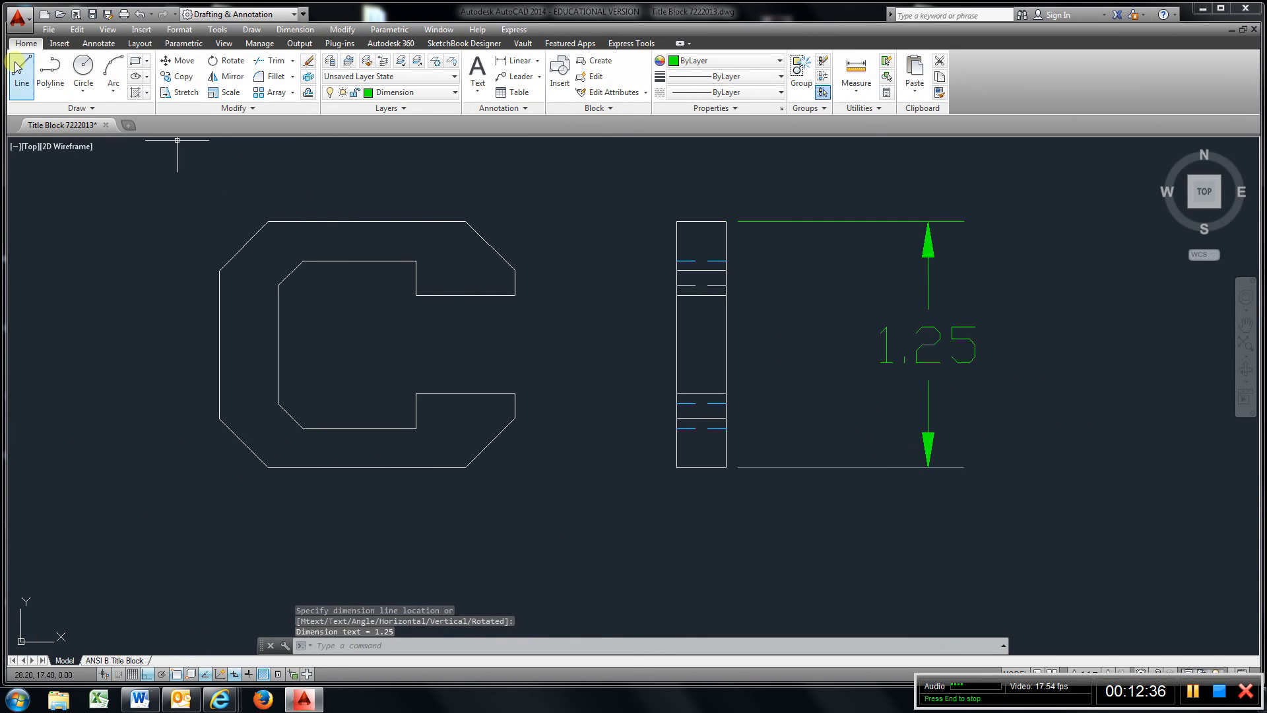
click(173, 33)
click(212, 181)
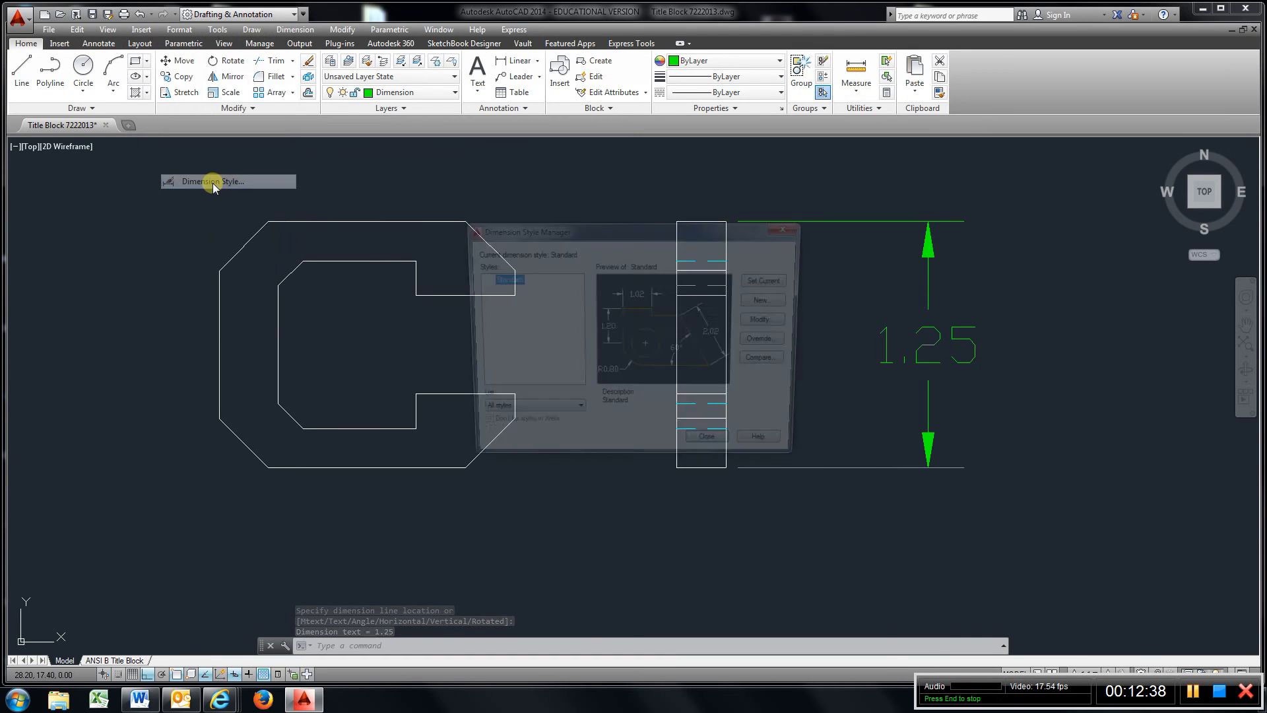
click(769, 320)
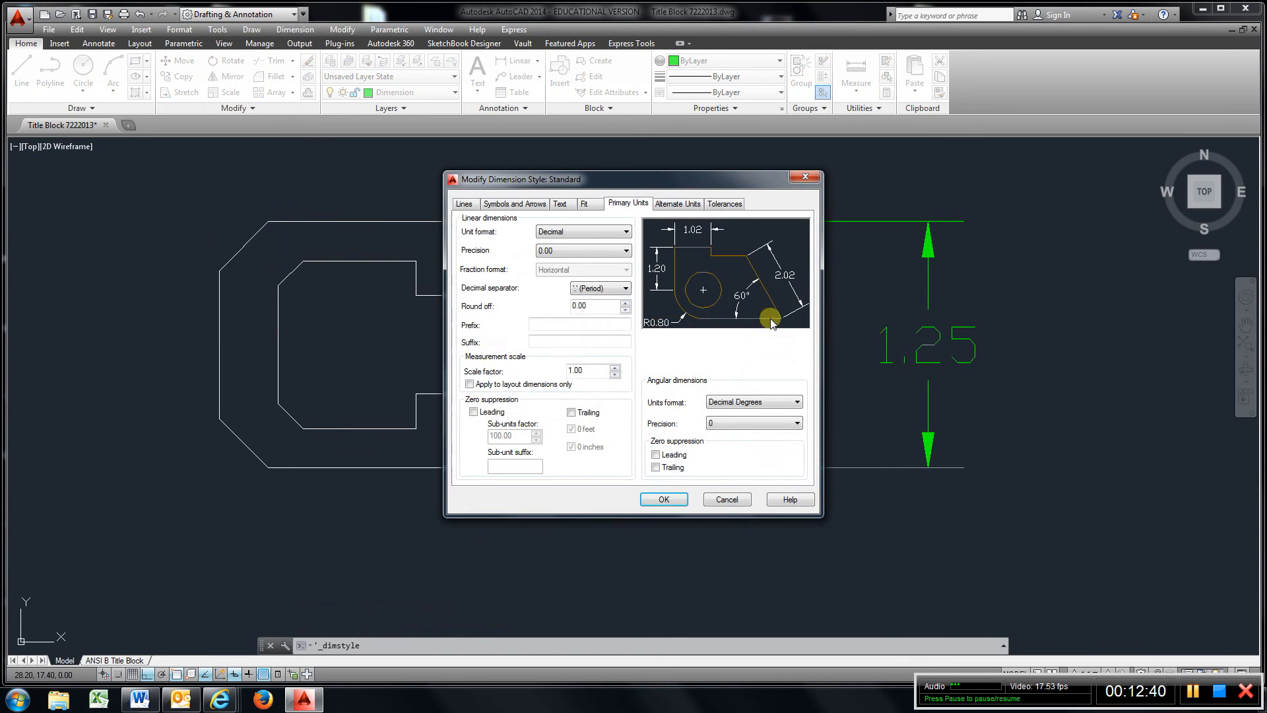
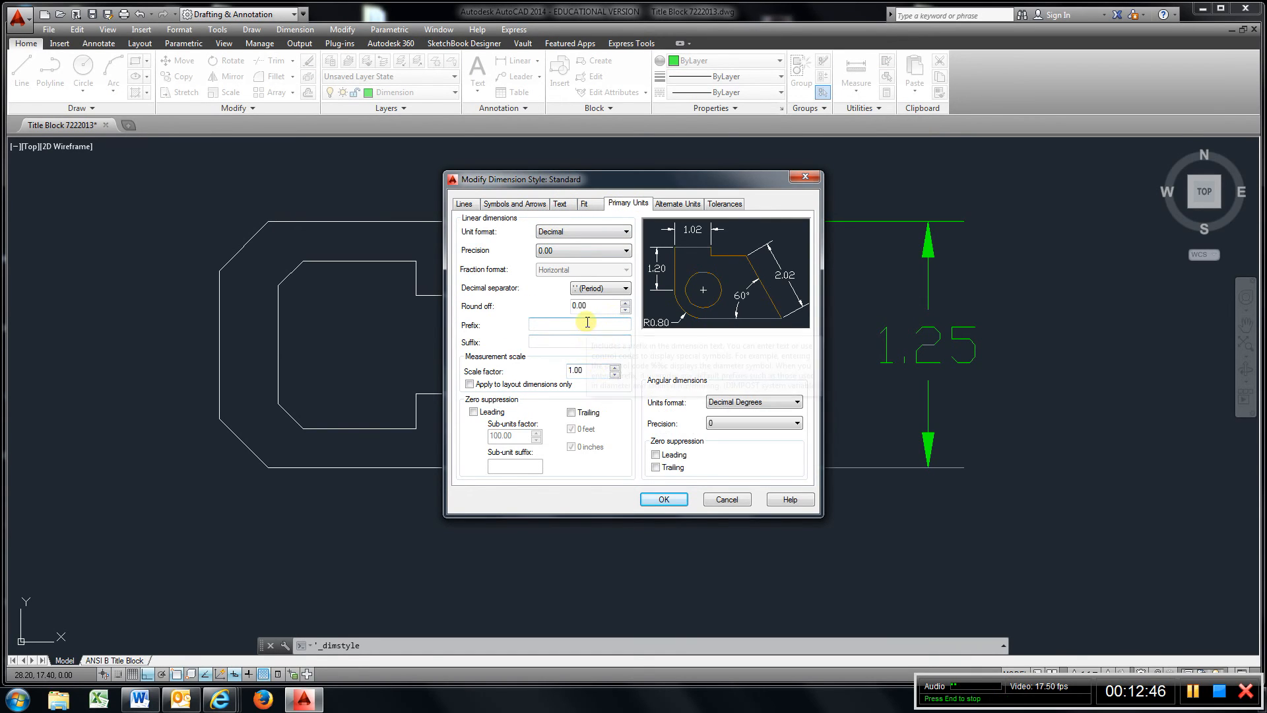
click(558, 204)
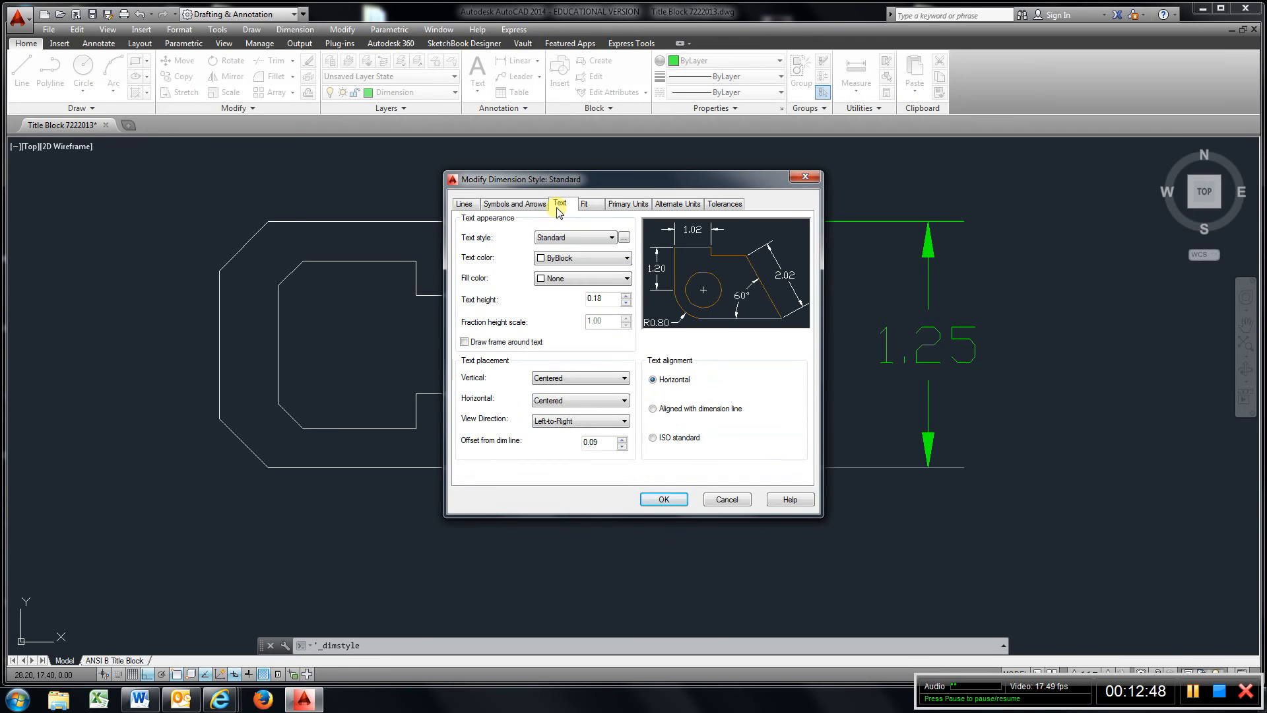
click(607, 298)
key(BackSpace)
click(521, 206)
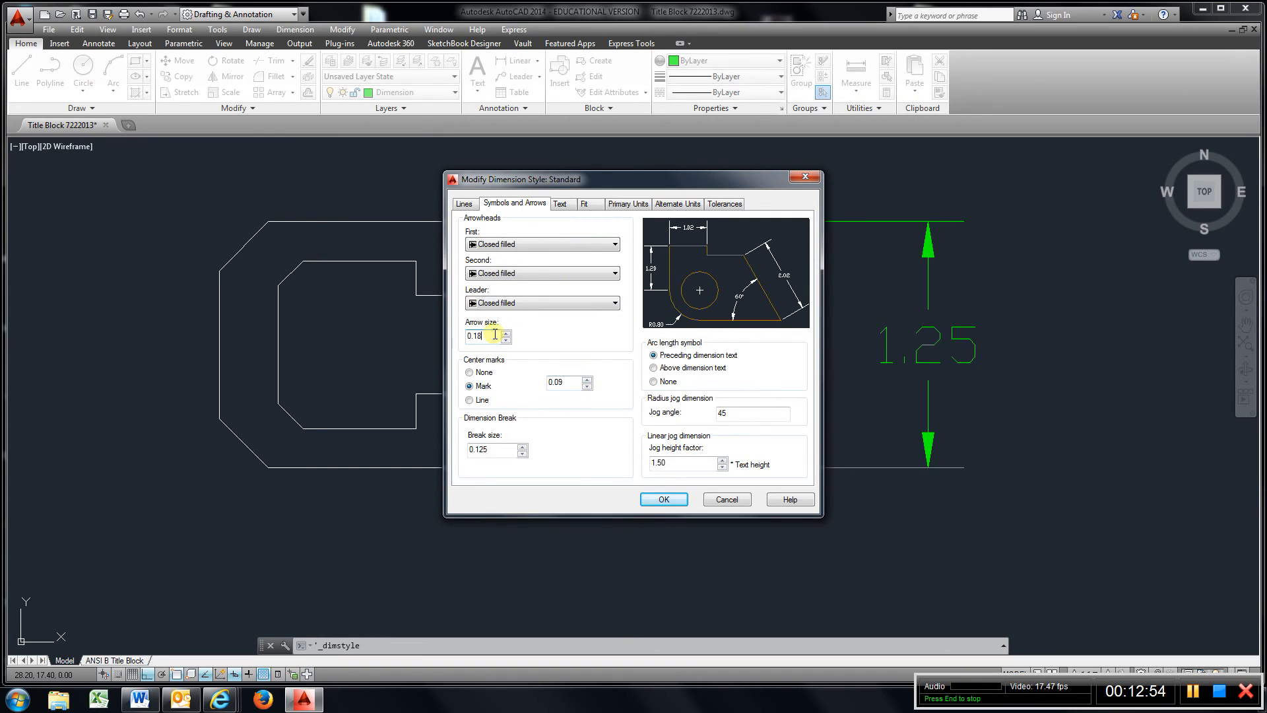
click(680, 504)
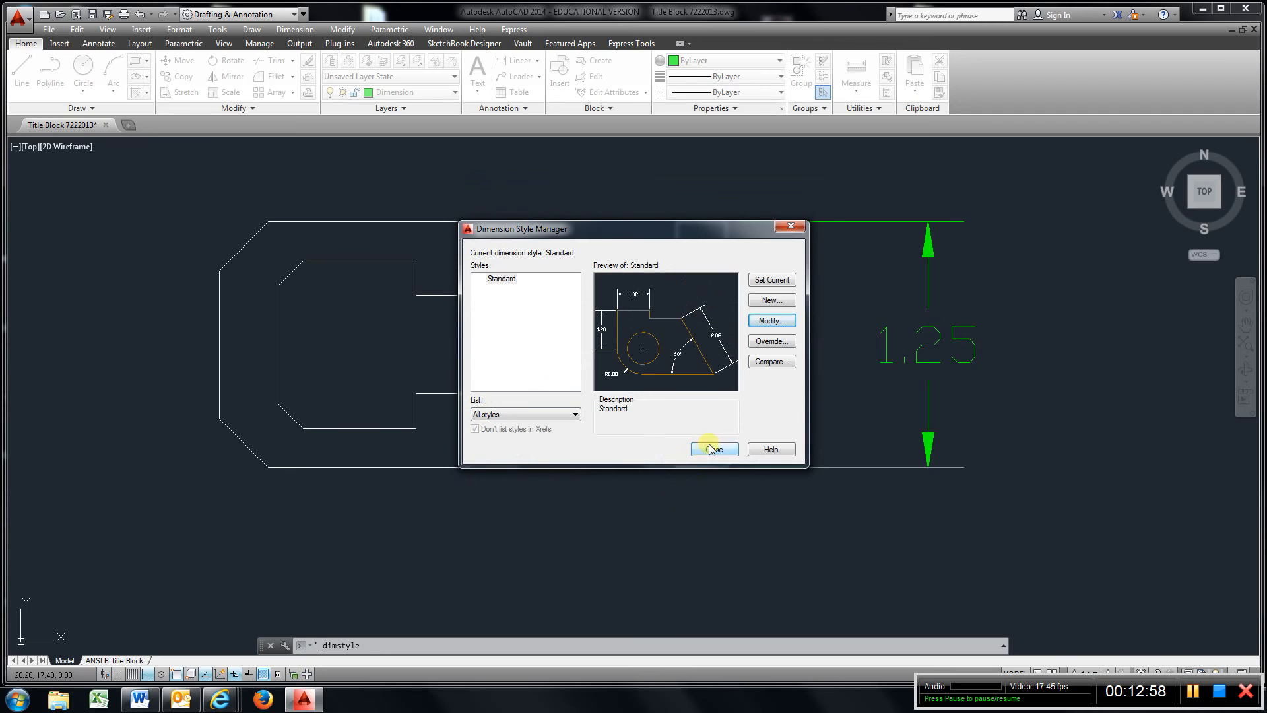
click(713, 448)
Add a vertical linear dimension for the top view's depth, placed to the left of the view
scroll(555, 481, up, 2)
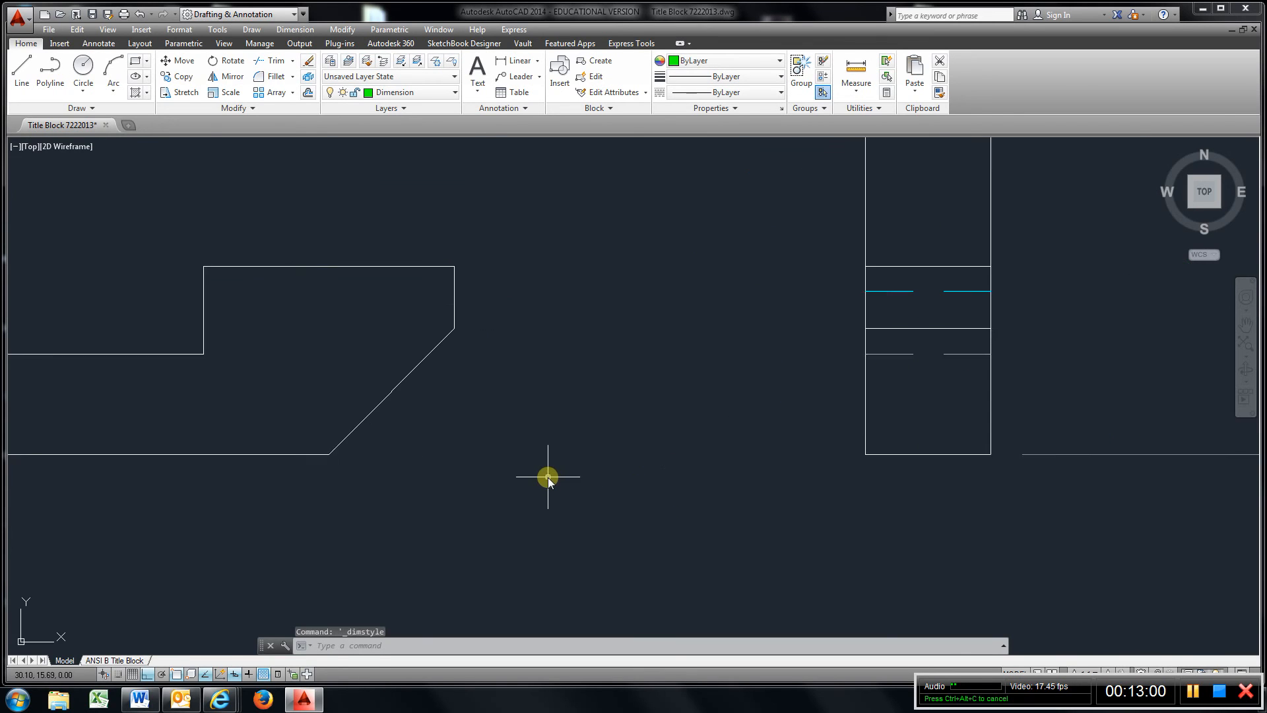
scroll(548, 478, down, 4)
middle_drag(456, 312, 667, 369)
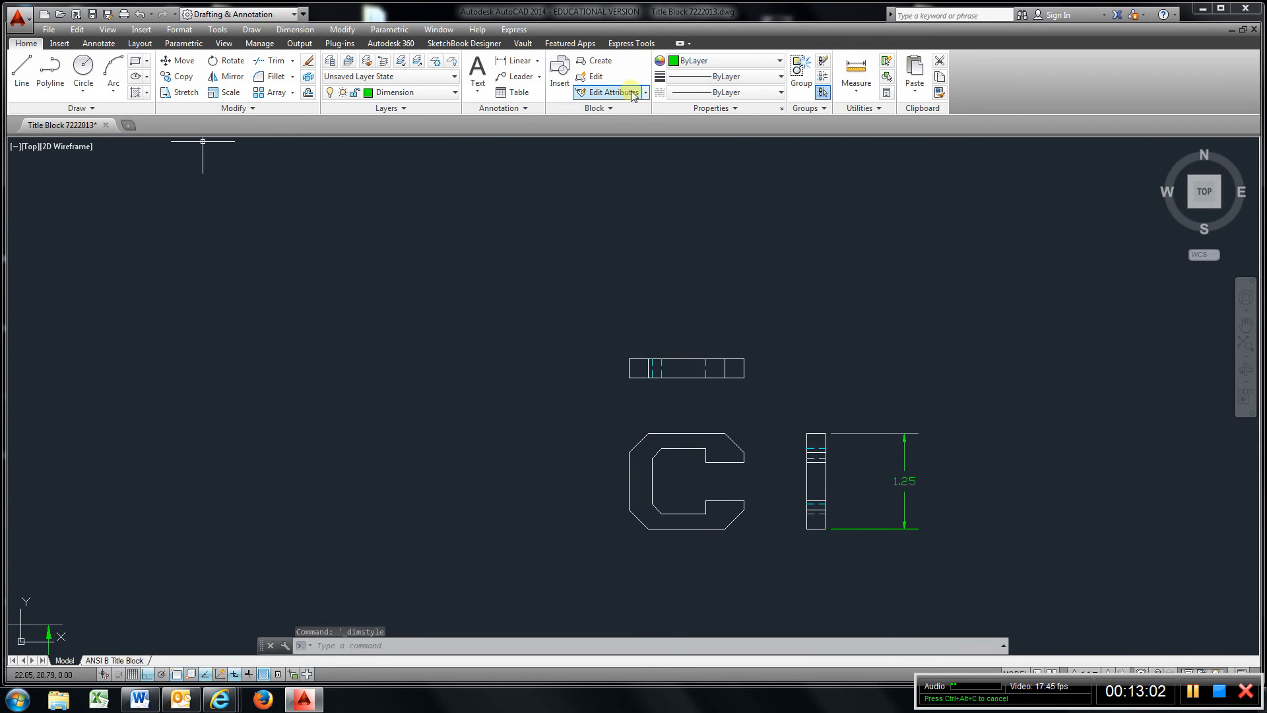
click(512, 64)
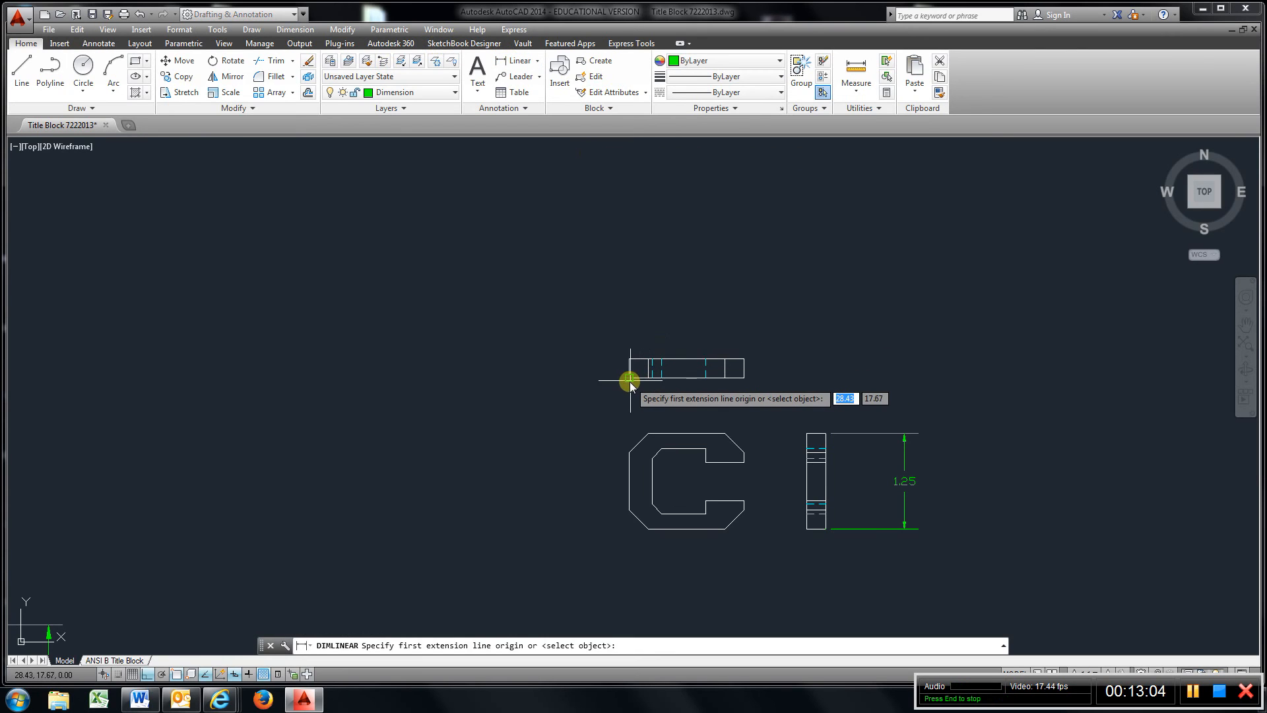
click(629, 378)
click(631, 359)
click(595, 369)
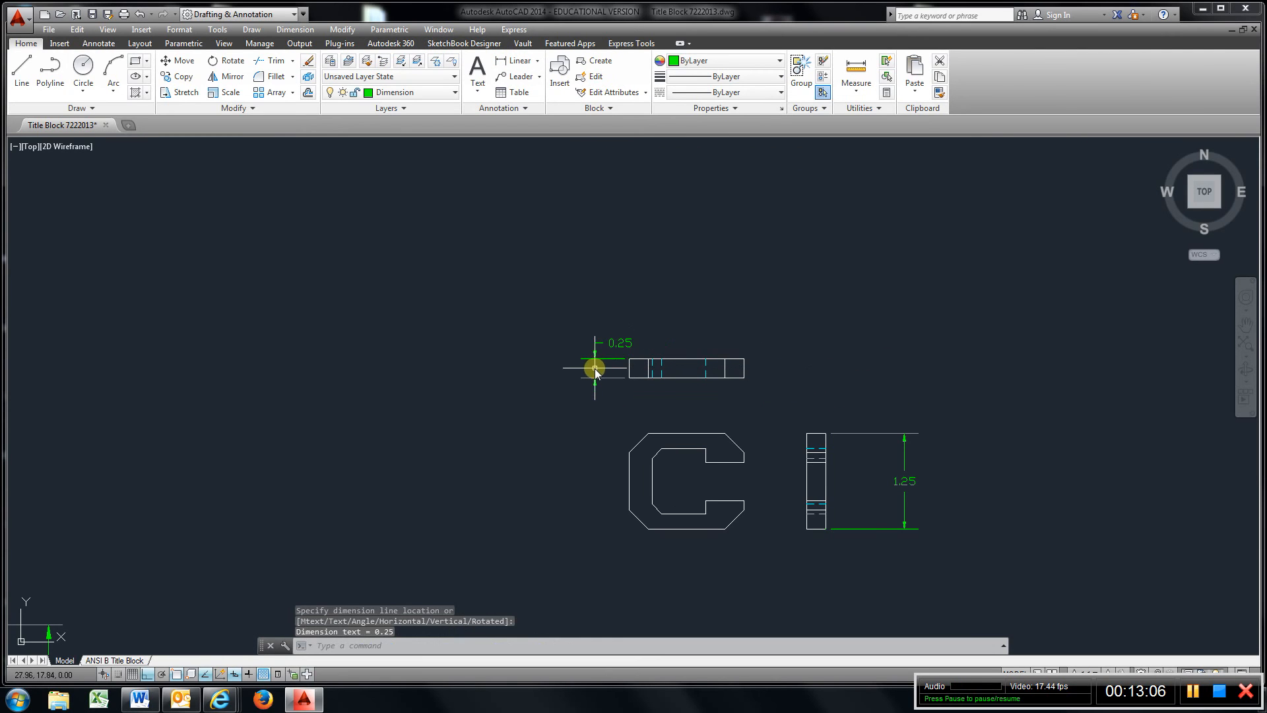
Add an angular dimension between the front view's top edge and upper-left chamfer, placed to the left of the corner
mouse_move(783, 557)
middle_down()
mouse_move(766, 476)
mouse_move(791, 578)
middle_up()
scroll(766, 477, down, 1)
scroll(763, 478, up, 1)
scroll(764, 482, up, 2)
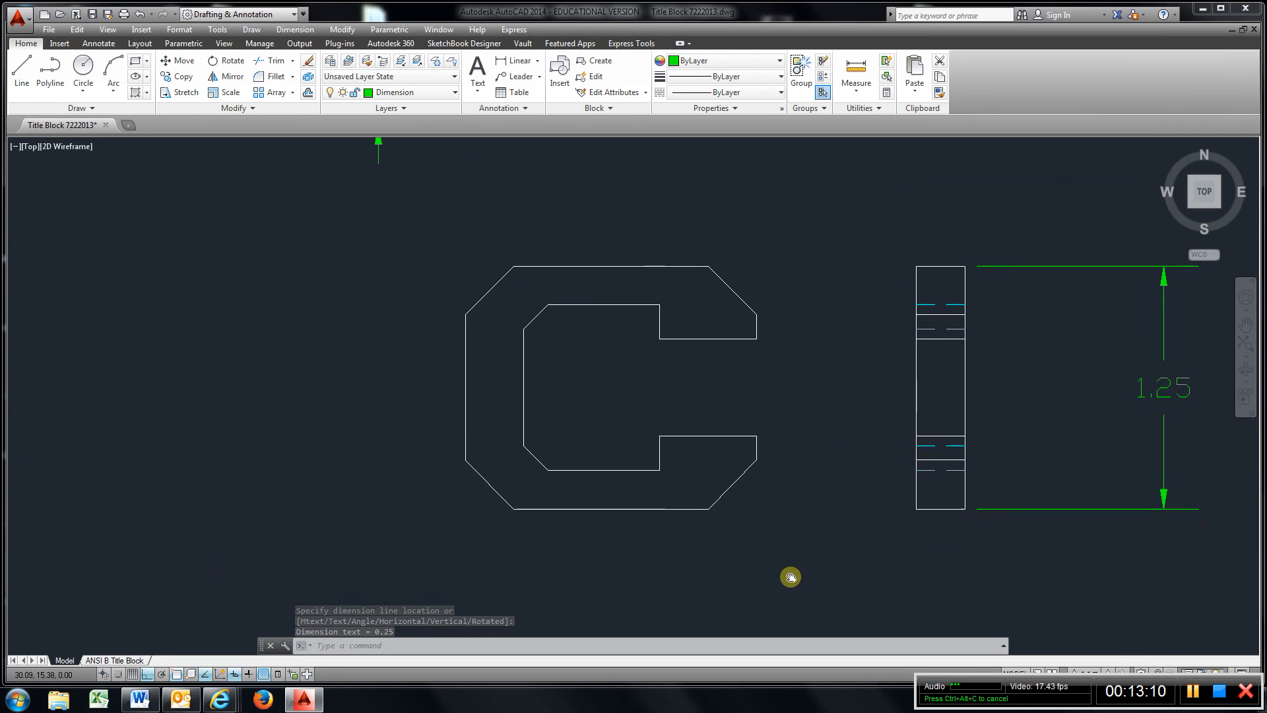
click(538, 61)
click(527, 132)
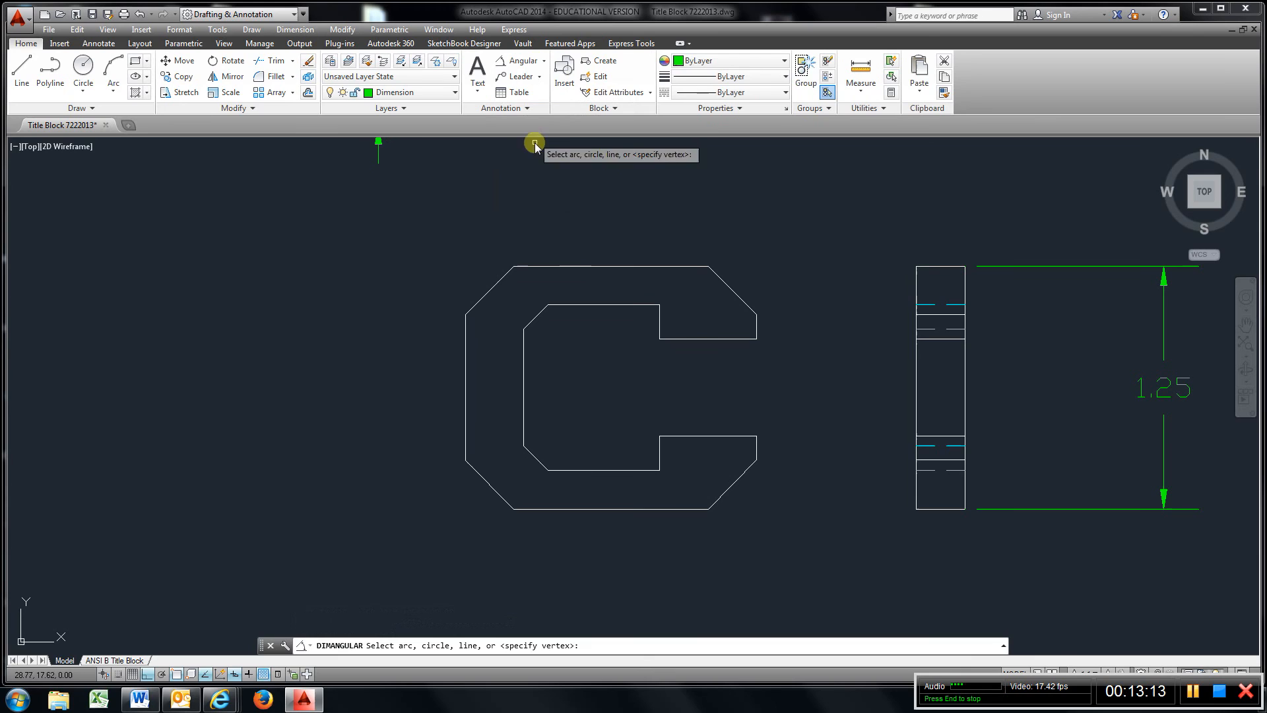
click(533, 268)
click(499, 283)
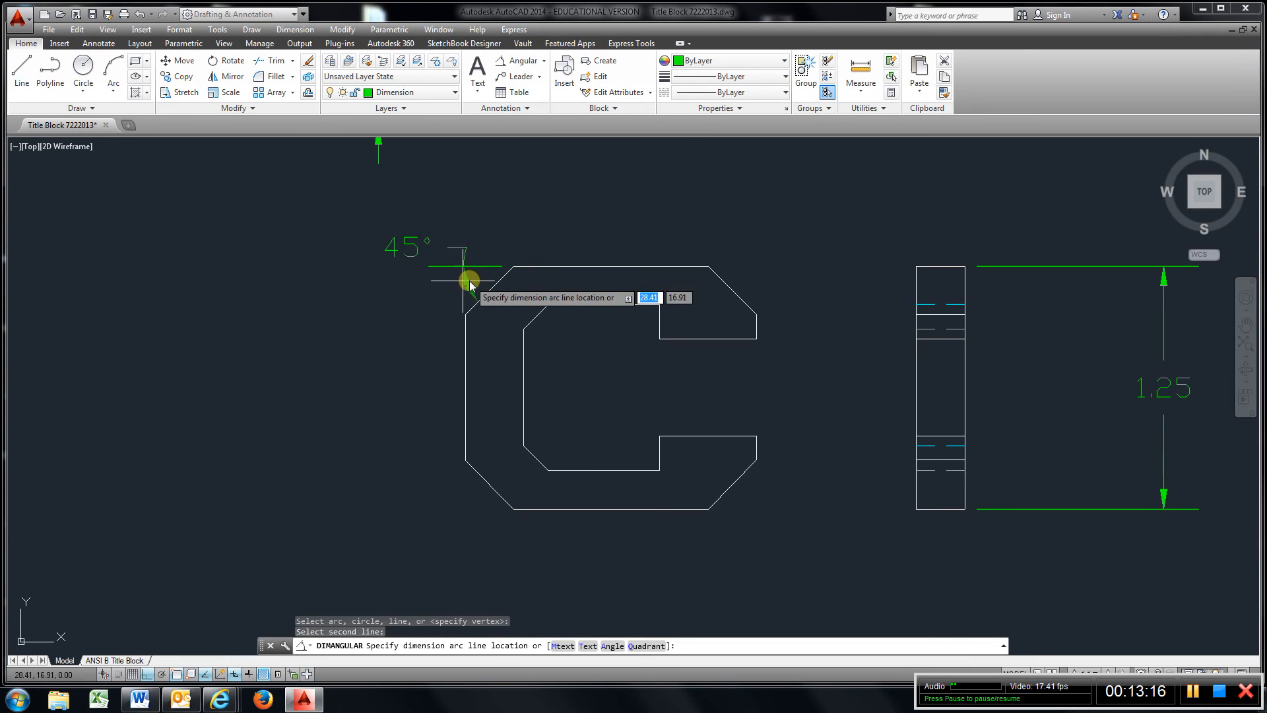
click(419, 285)
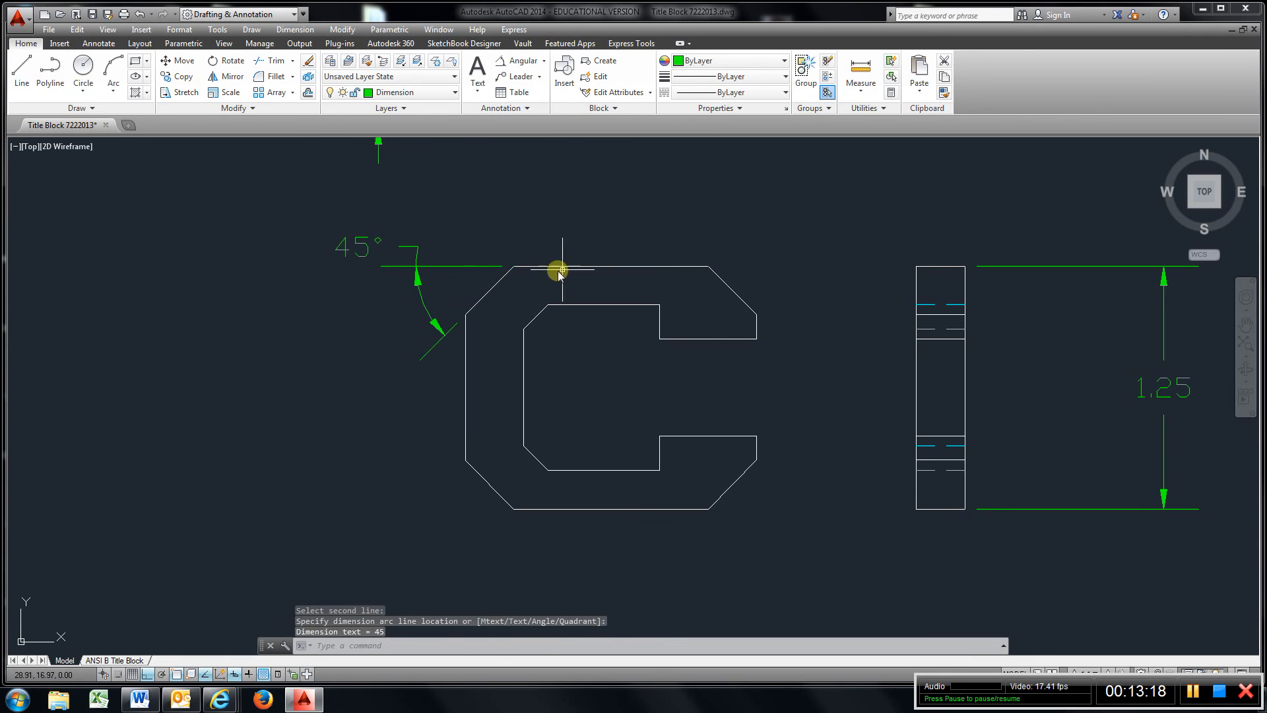
Add a horizontal linear dimension for the lower arm's inner edge, placed inside the opening of the C
click(544, 61)
click(543, 84)
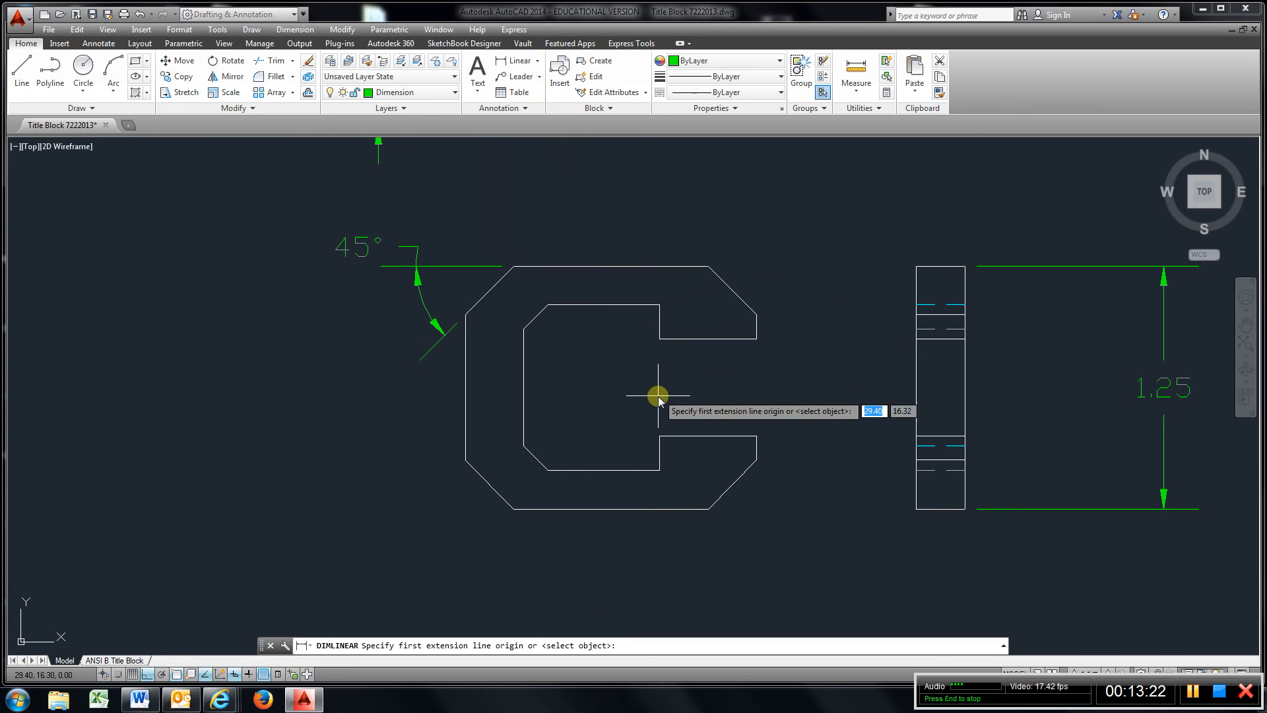
click(659, 436)
click(753, 436)
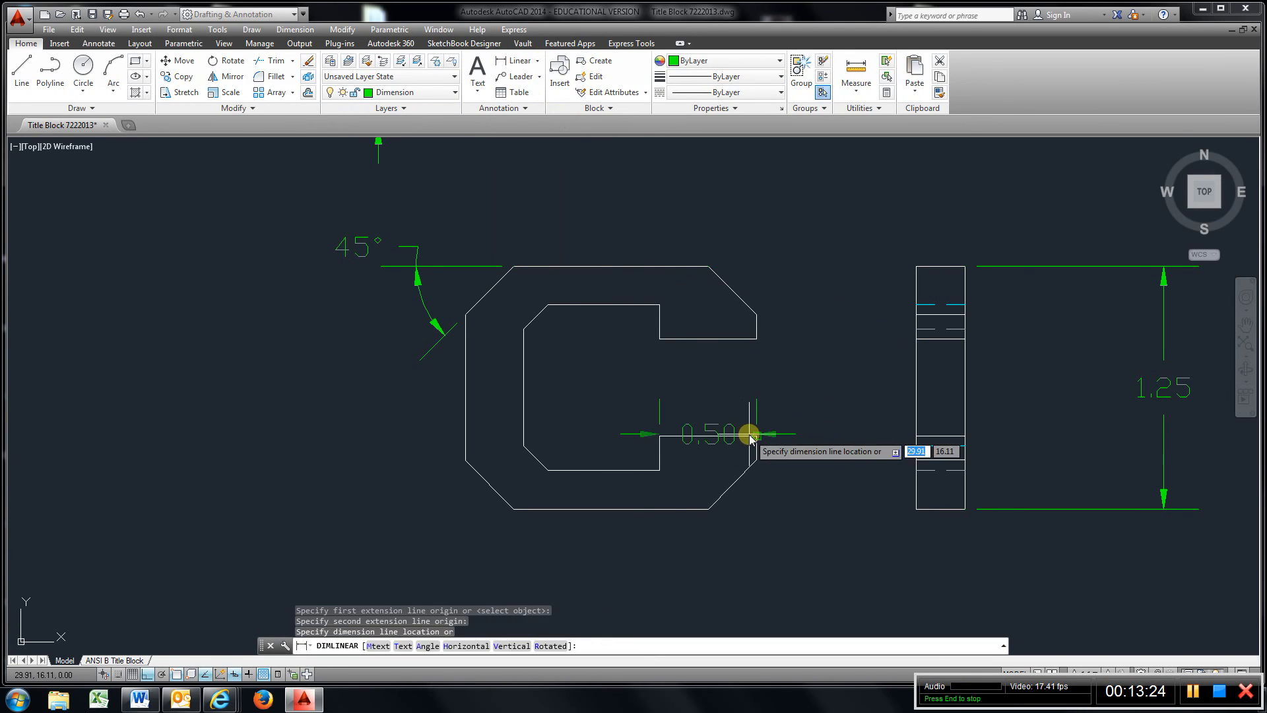
click(734, 402)
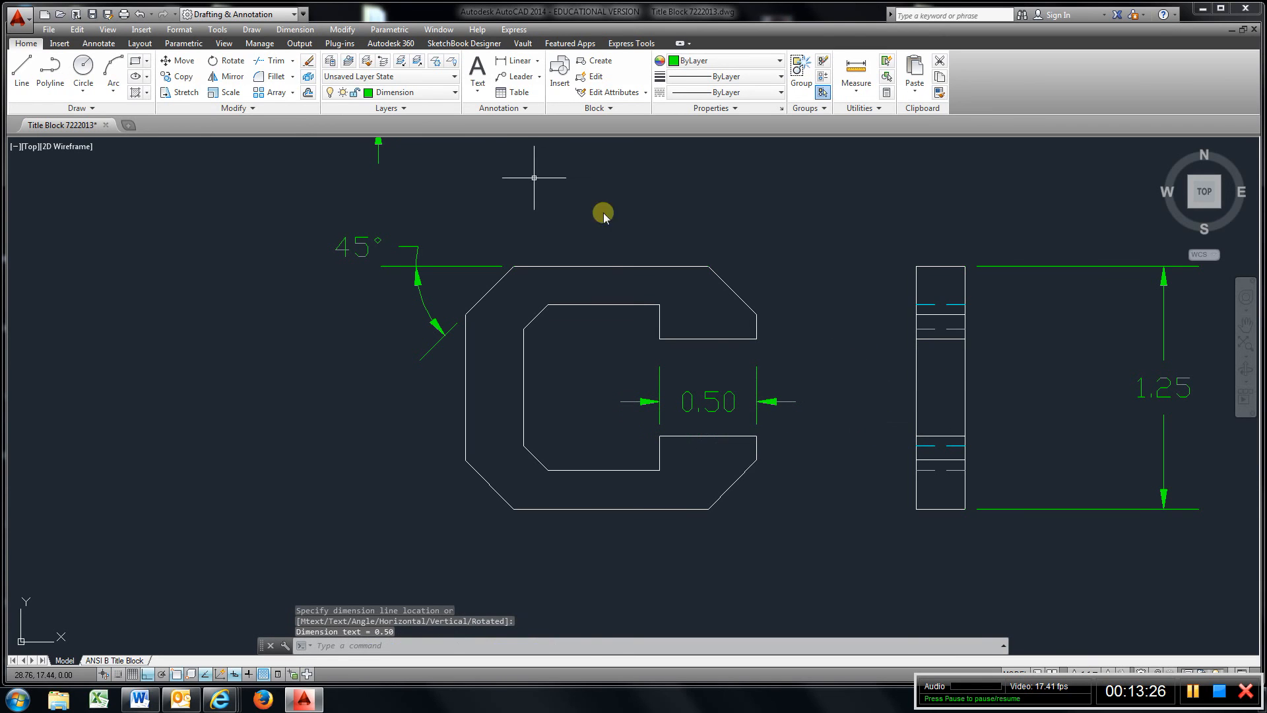
Modify the Standard dimension style to use a smaller text height and an arrow size of 0.075
click(176, 30)
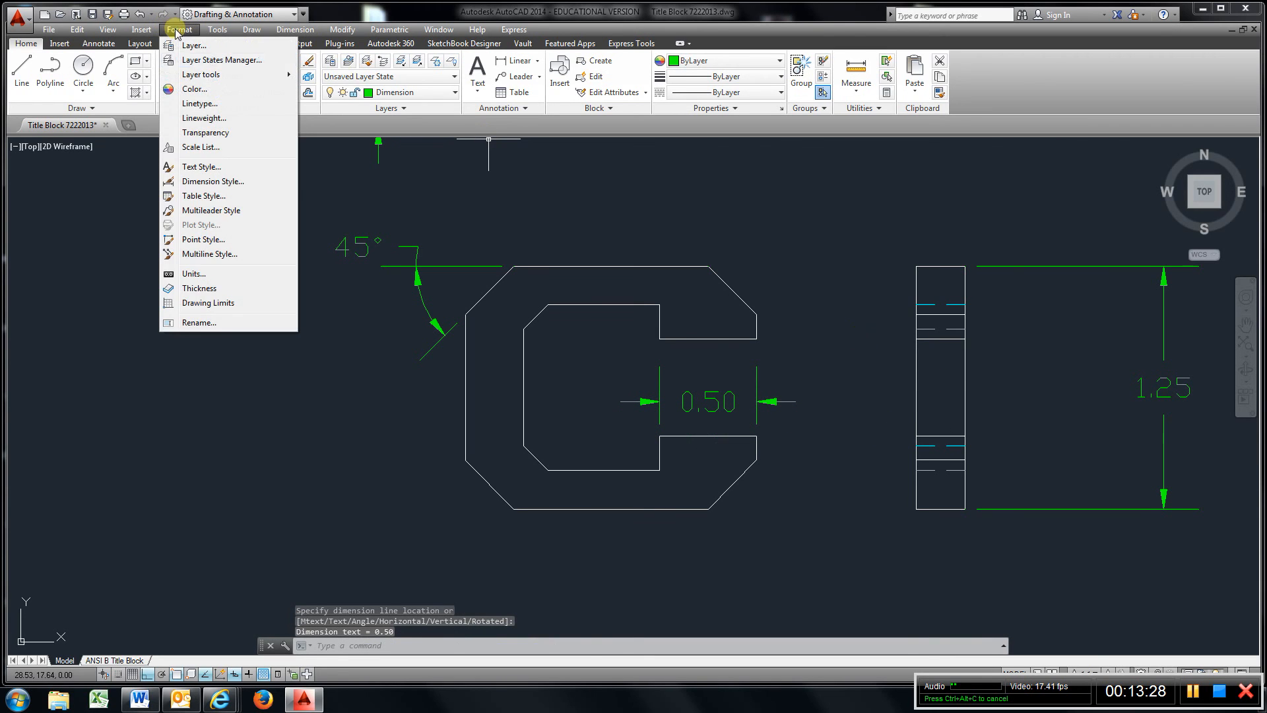
click(202, 182)
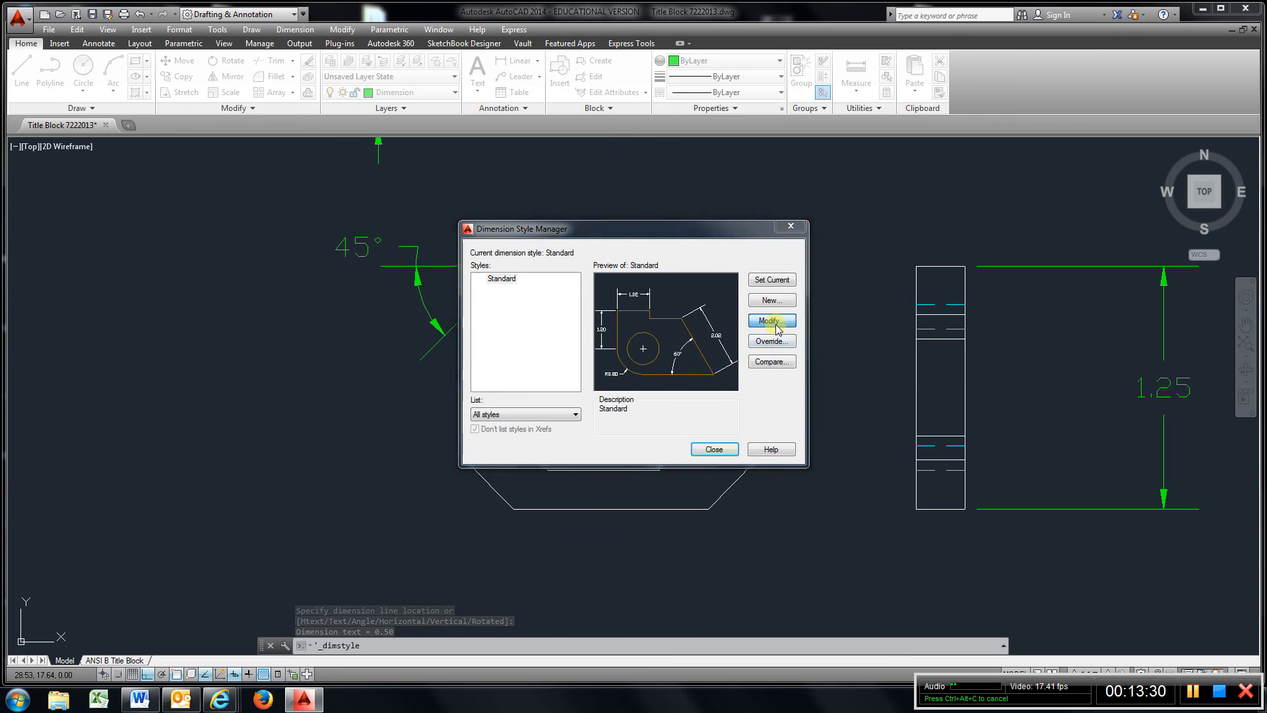
click(771, 321)
click(632, 206)
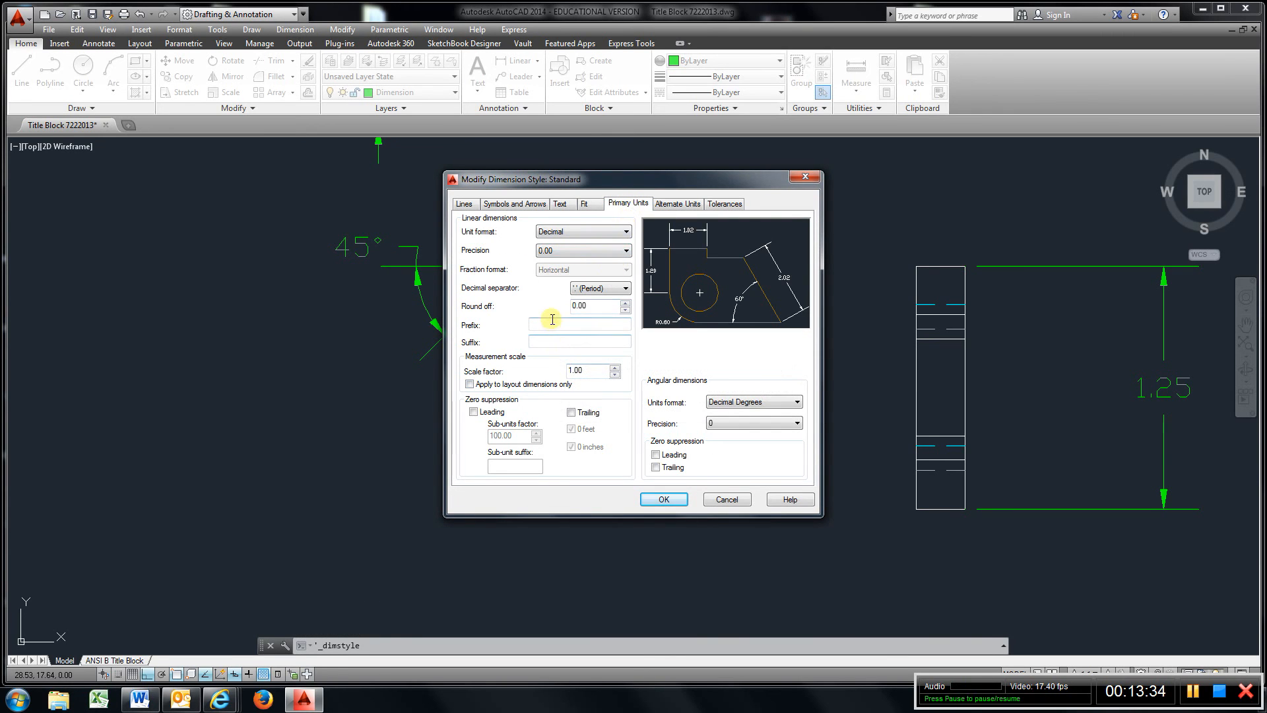
click(558, 205)
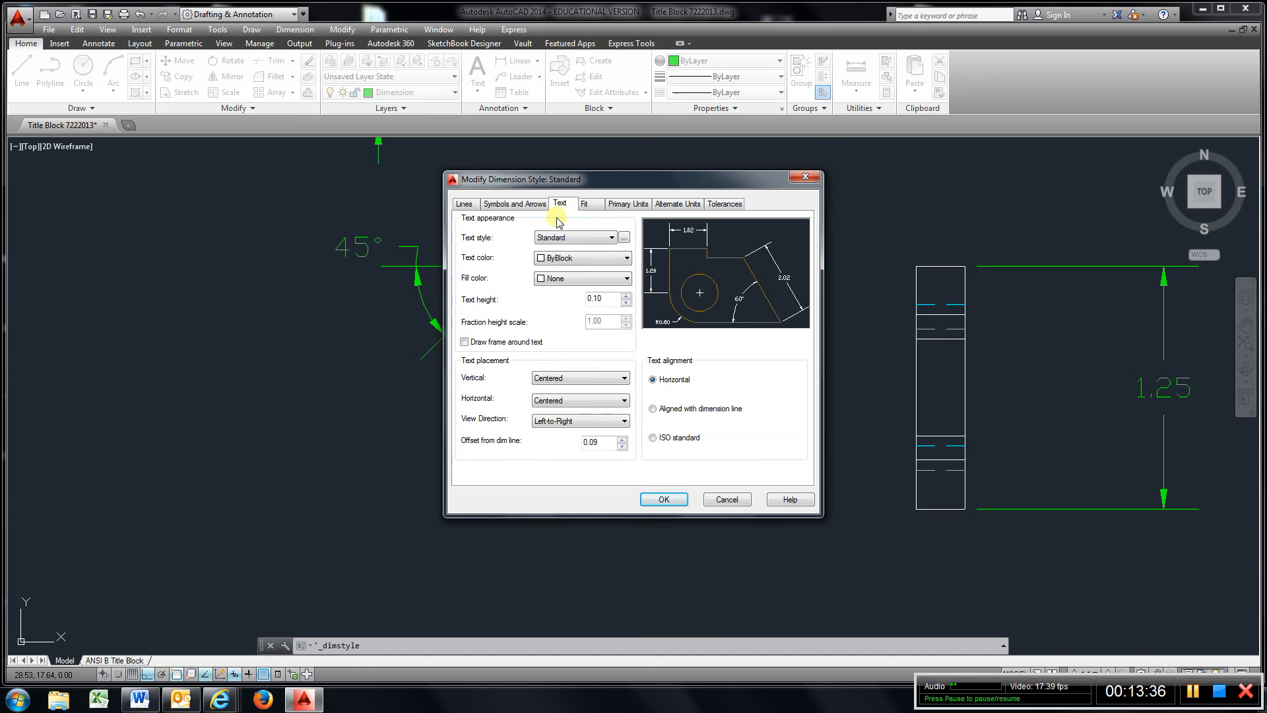
click(608, 301)
key(BackSpace)
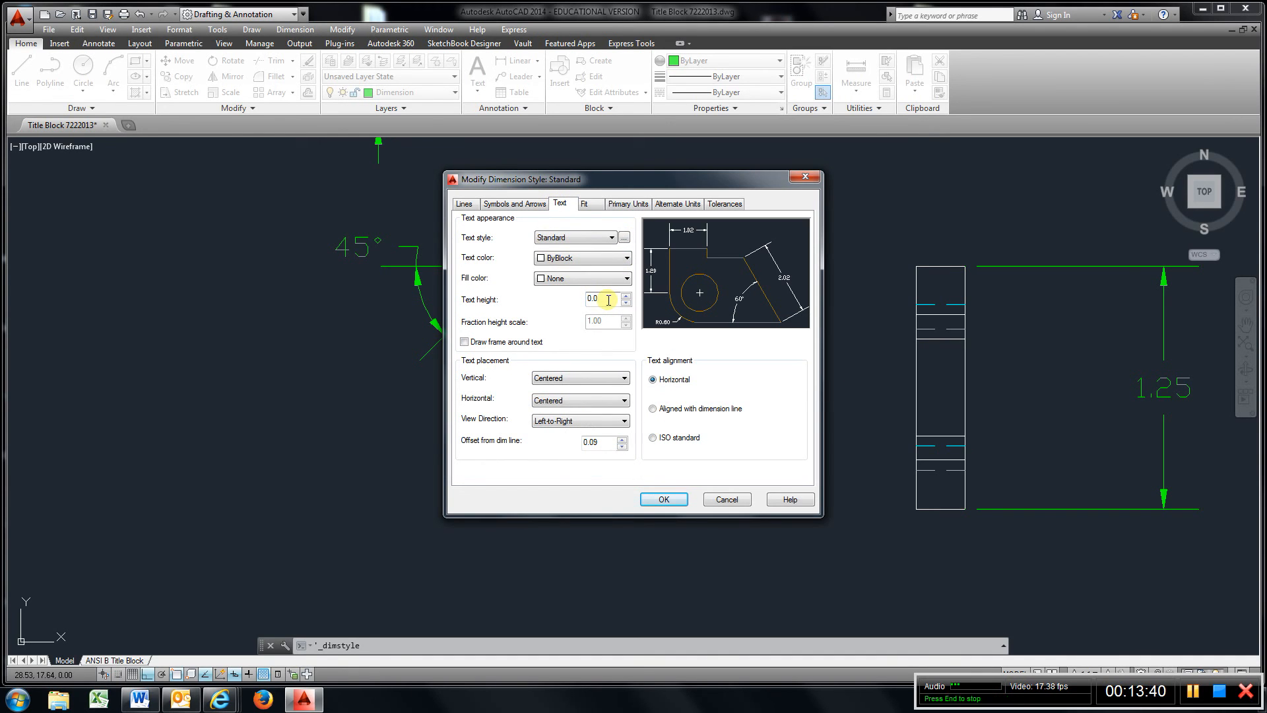
click(510, 205)
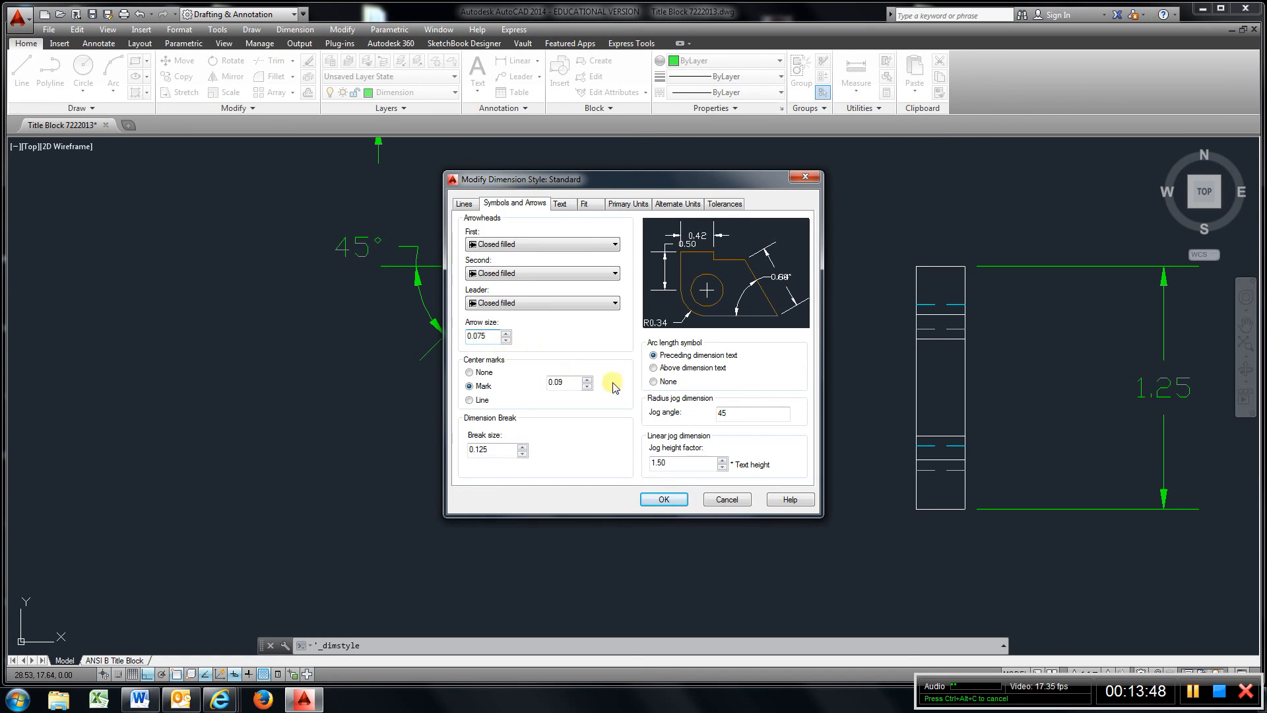
click(682, 503)
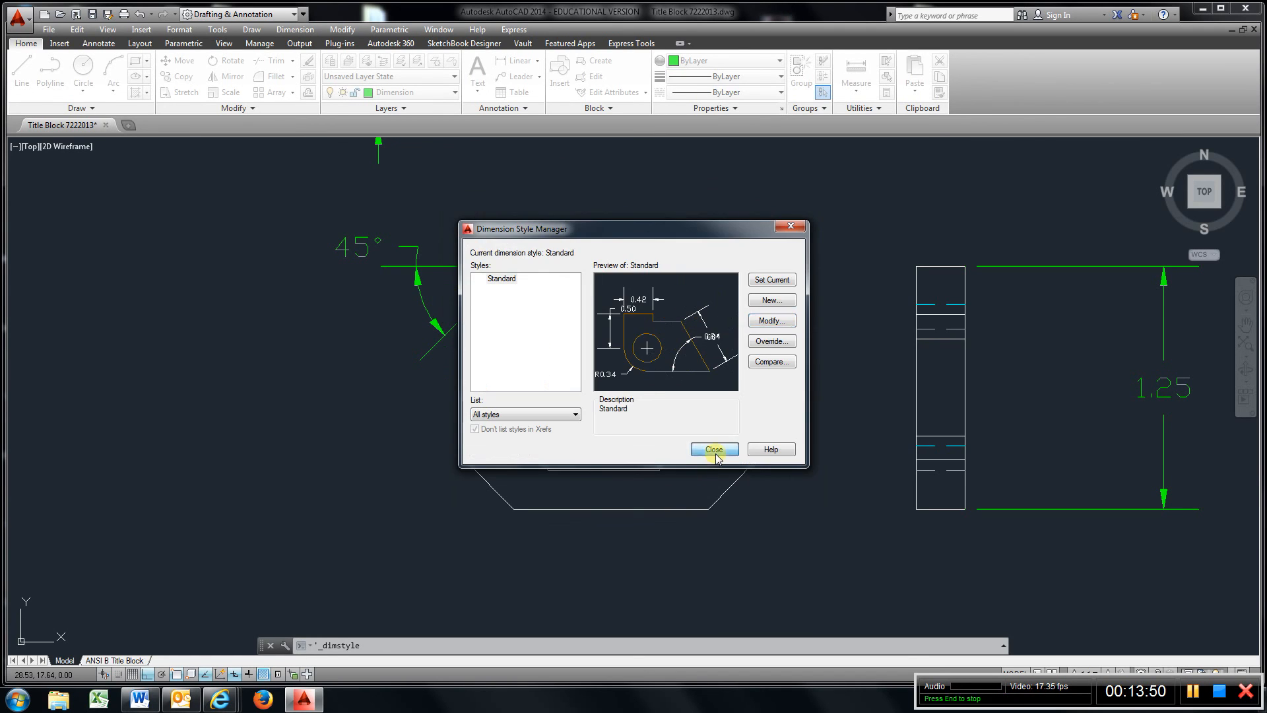
click(715, 450)
Add a vertical linear dimension from the C's bottom edge to the lower arm's upper edge, placed to the right of the front view
scroll(635, 441, up, 2)
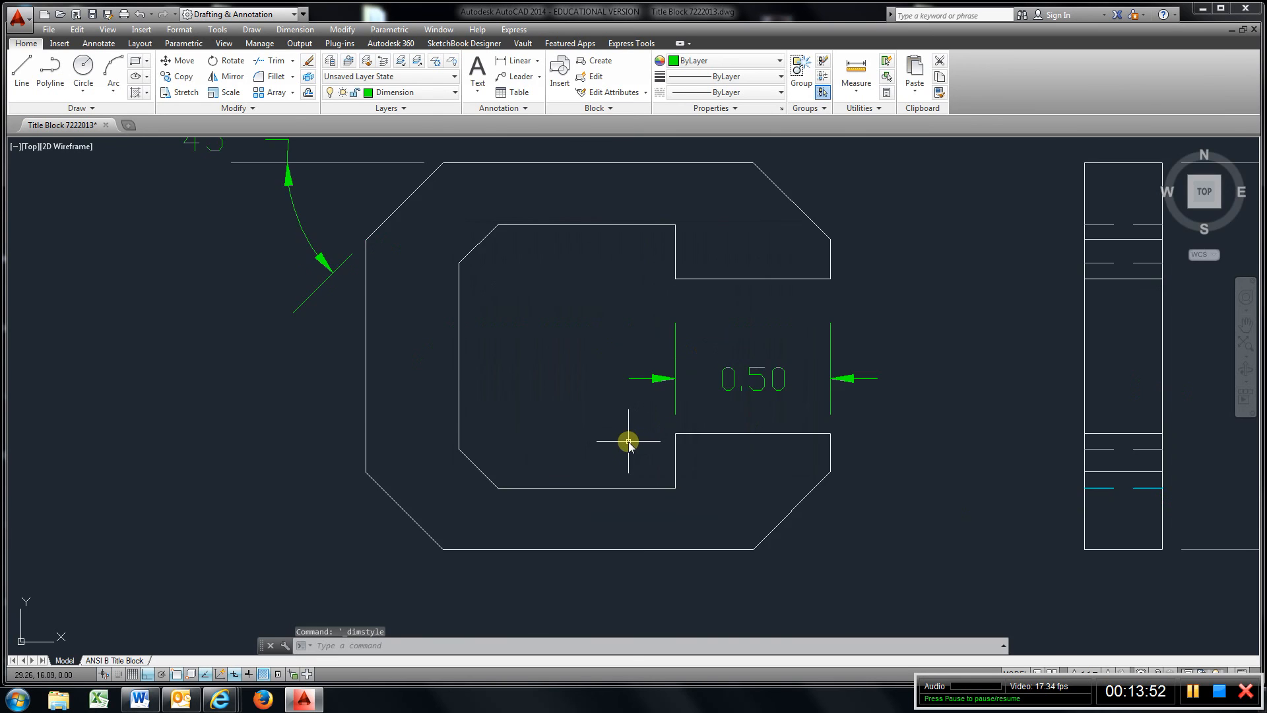
scroll(628, 441, down, 2)
middle_drag(627, 439, 571, 445)
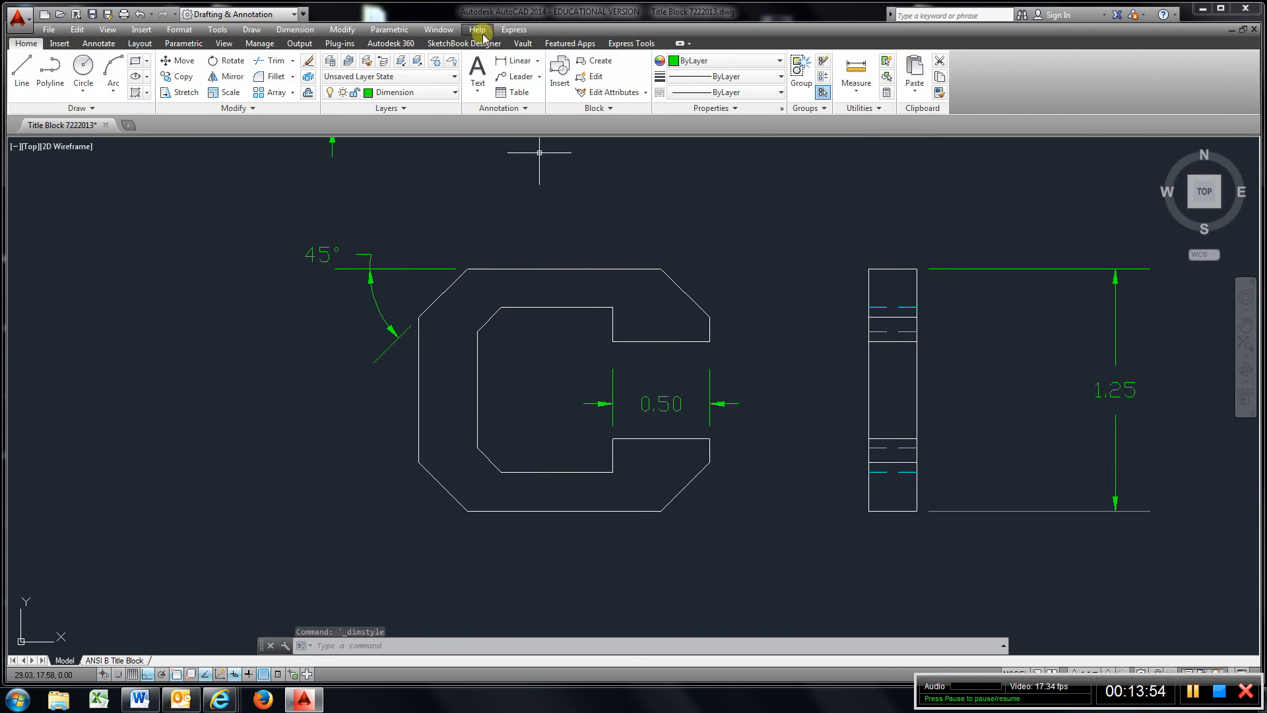
click(518, 60)
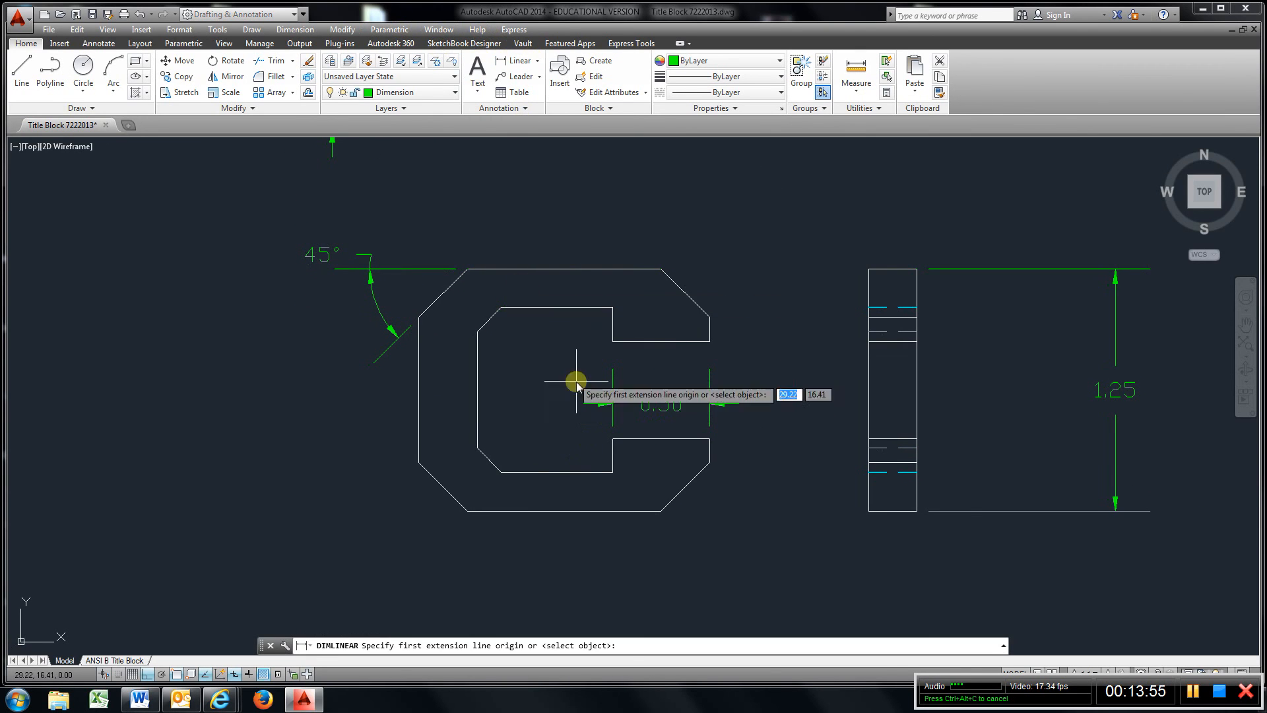
click(661, 510)
click(709, 439)
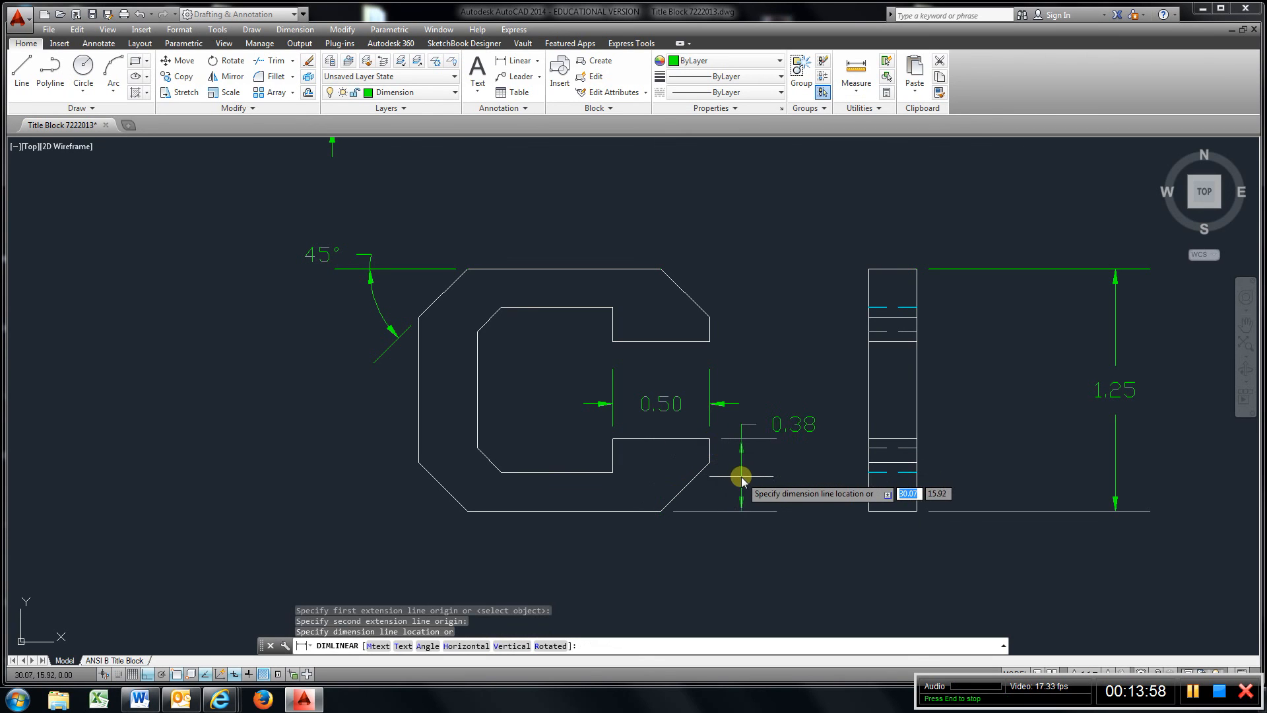
click(763, 476)
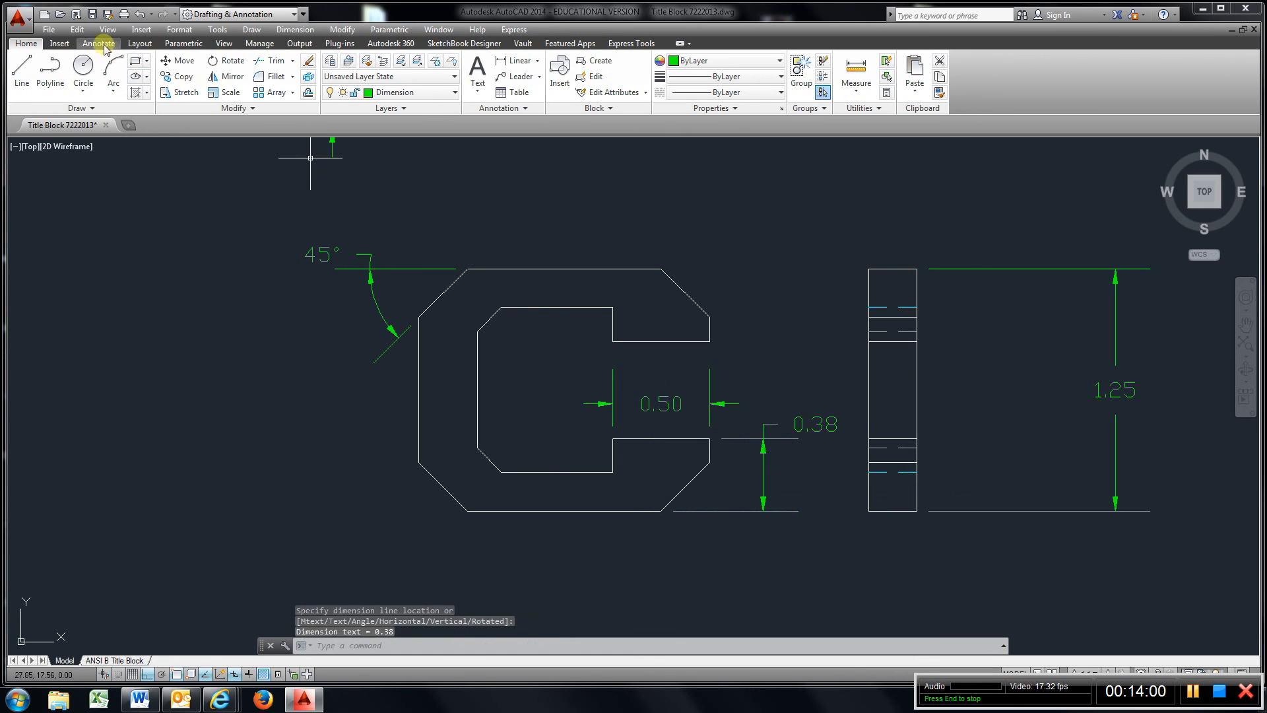
Move the side view together with its height dimension about 0.47 to the right
scroll(635, 138, down, 4)
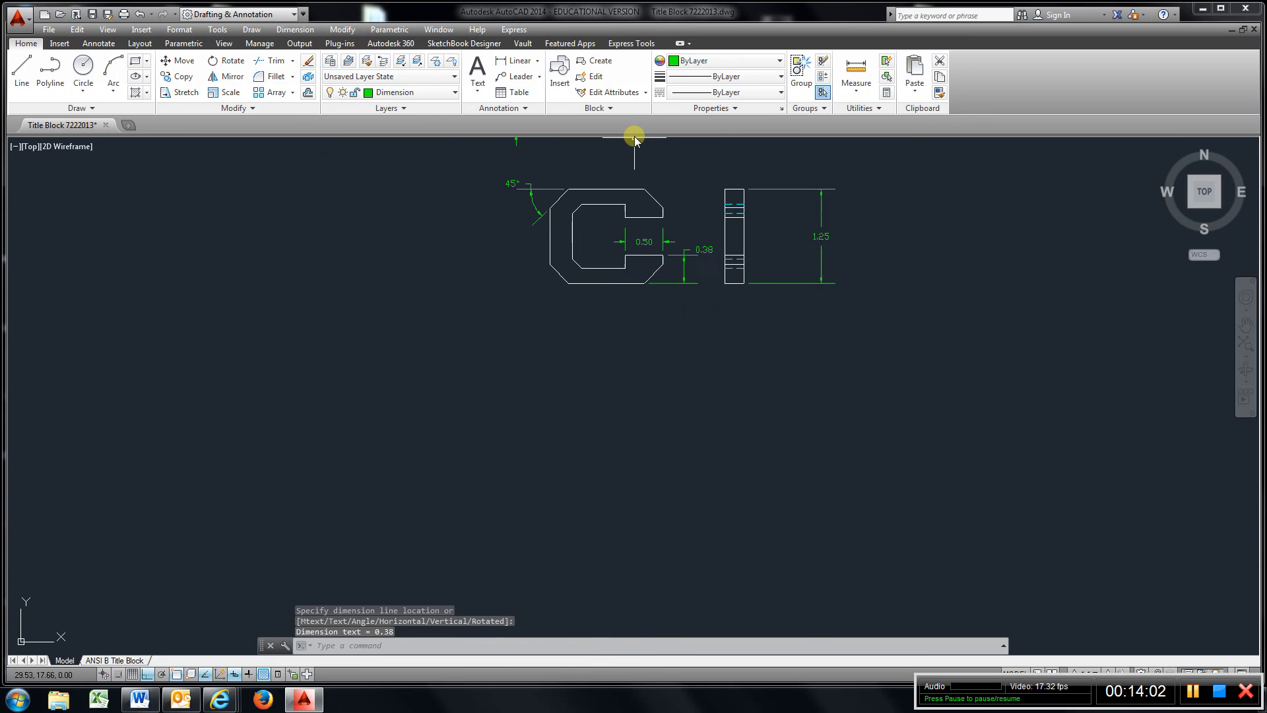
click(185, 65)
click(896, 163)
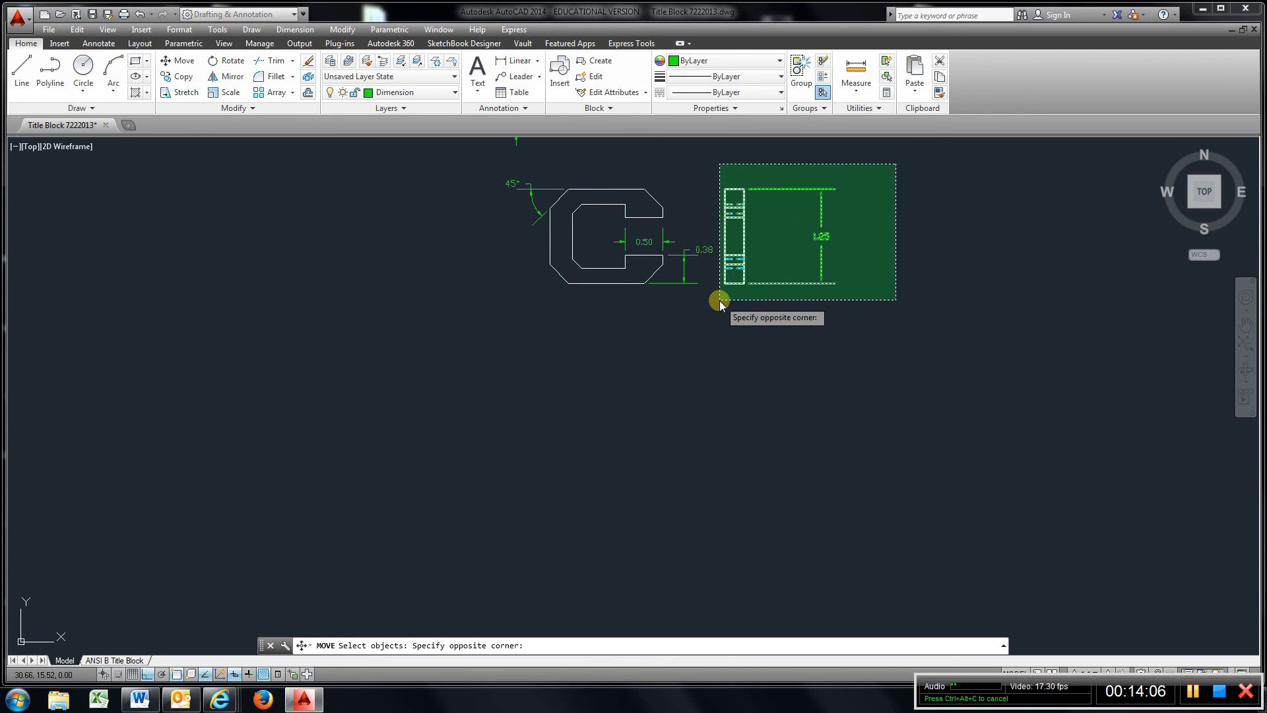
click(720, 301)
key(Return)
click(720, 300)
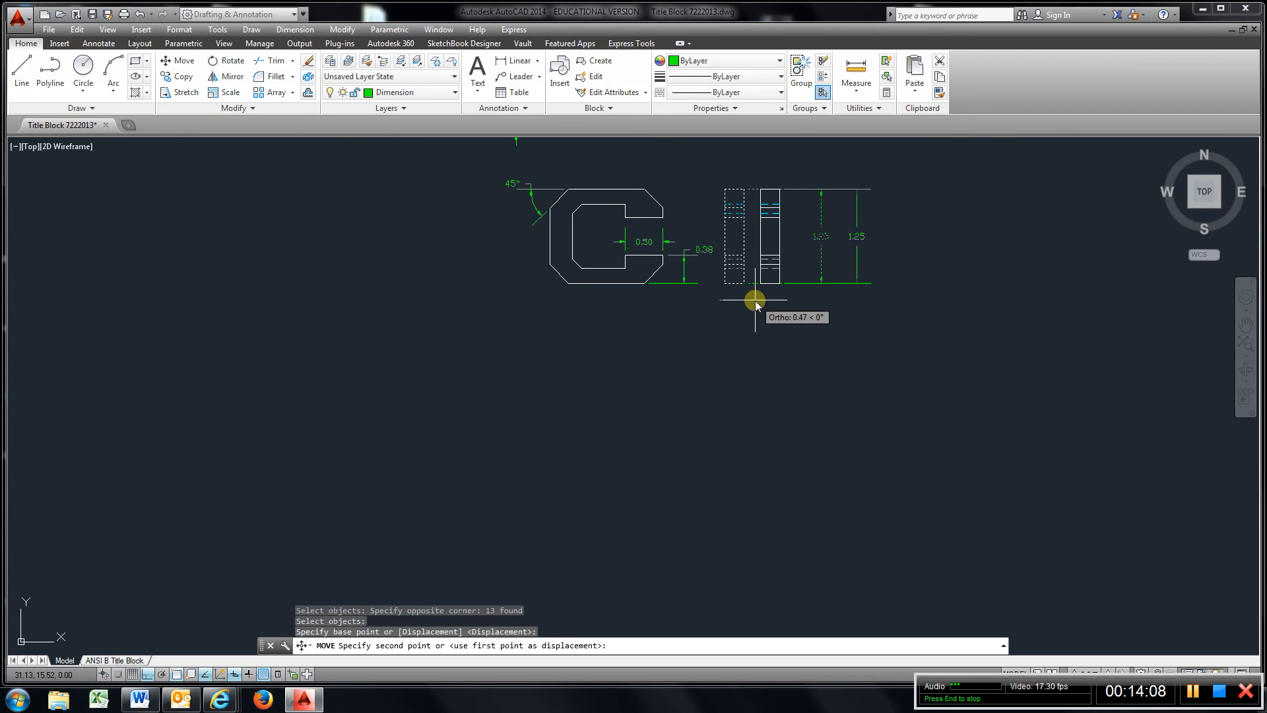
click(755, 301)
Move the top view together with its depth dimension about 0.21 straight up
middle_drag(683, 211, 699, 328)
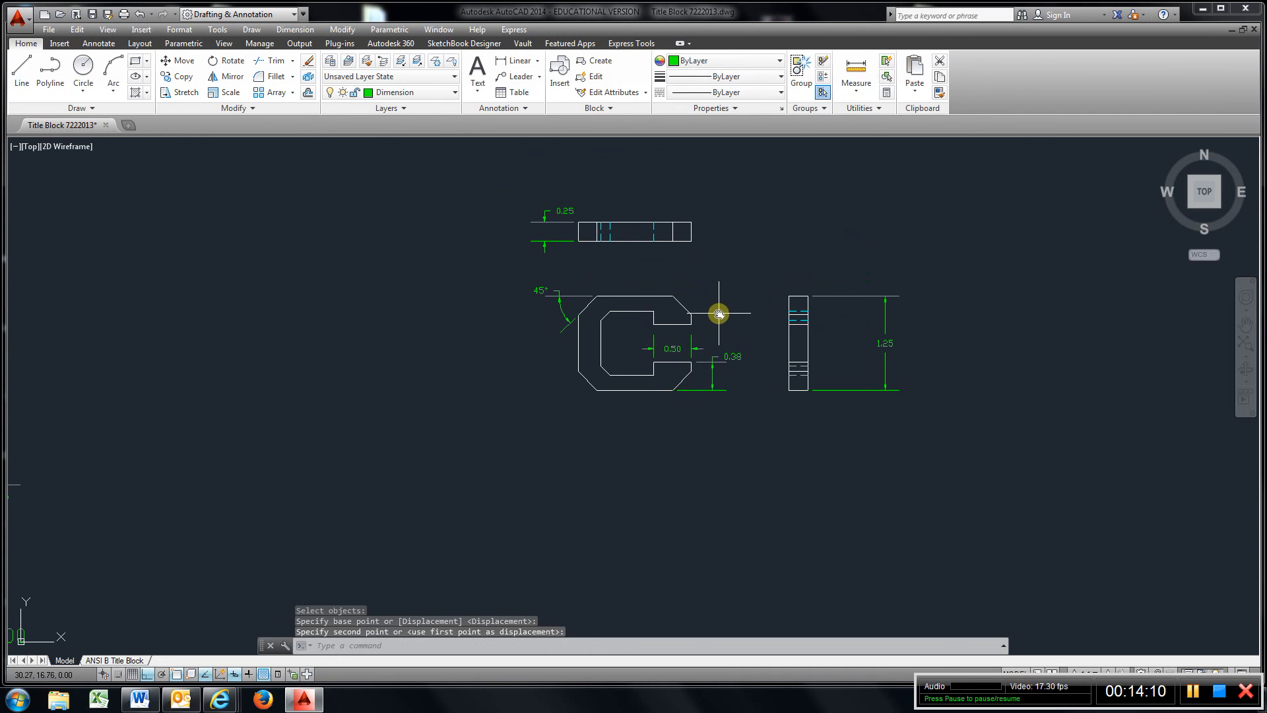
click(196, 68)
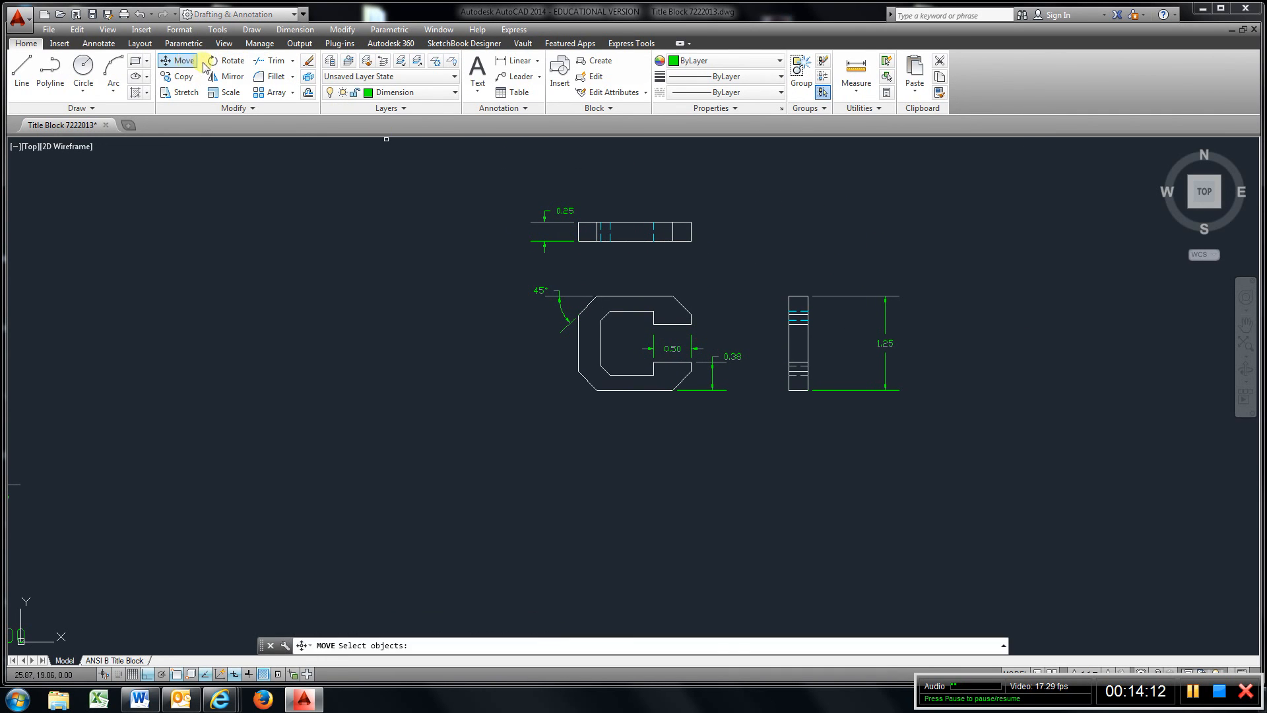
click(754, 185)
click(488, 259)
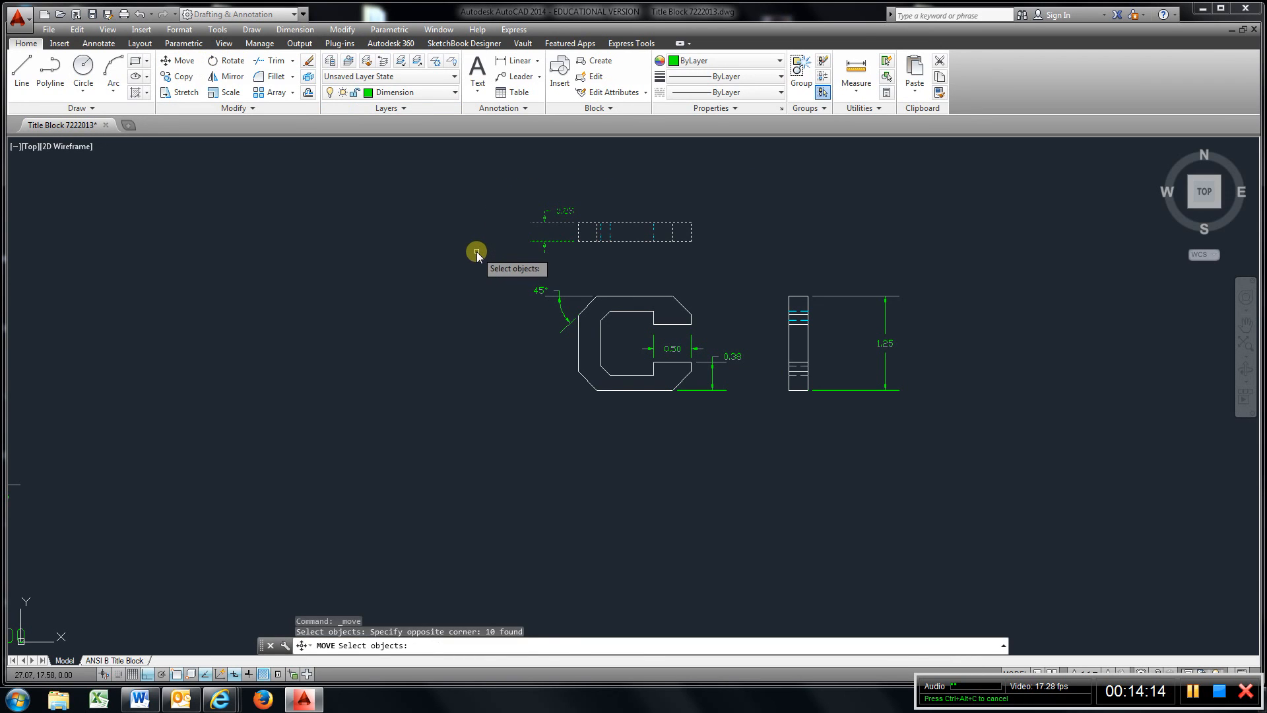
key(Return)
click(453, 277)
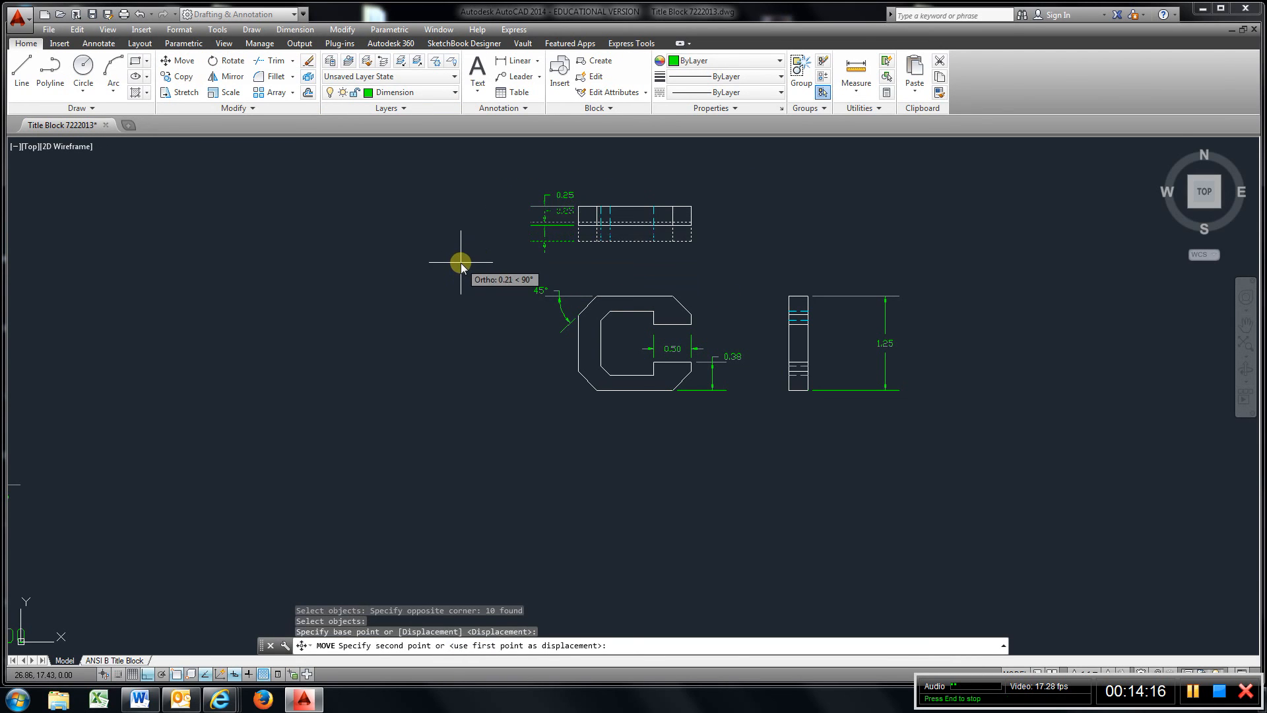
click(472, 267)
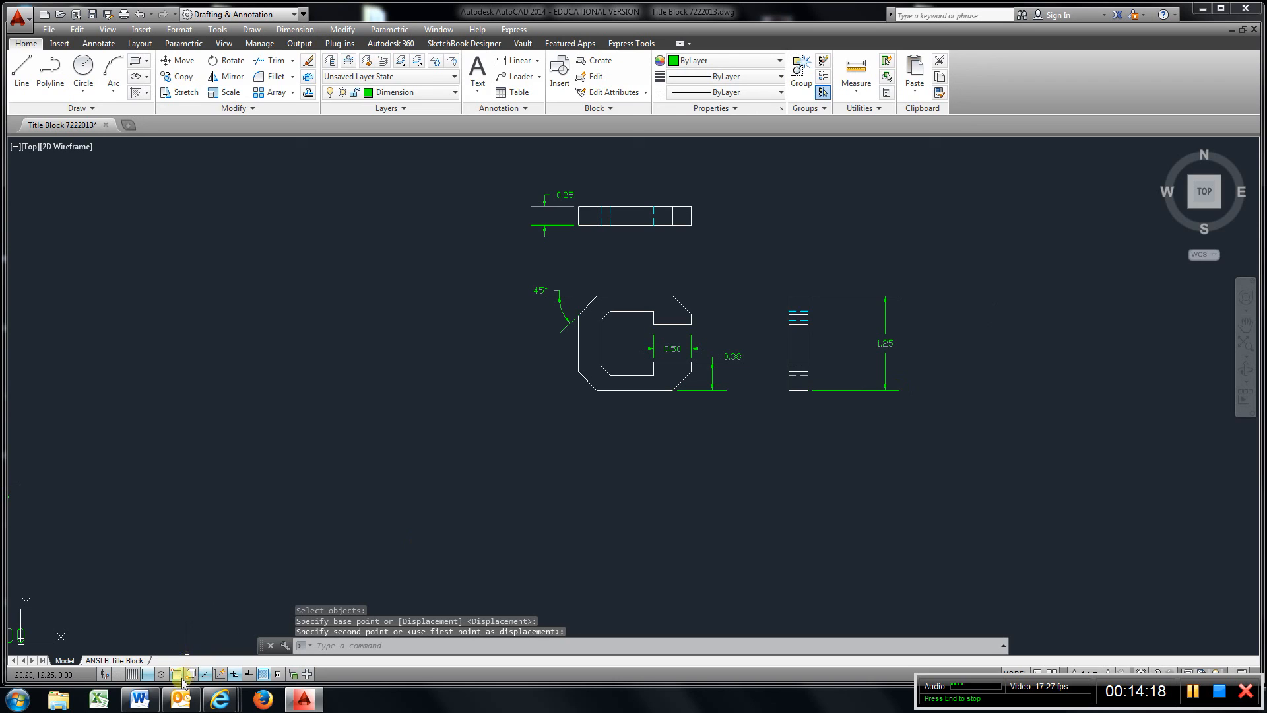
click(172, 674)
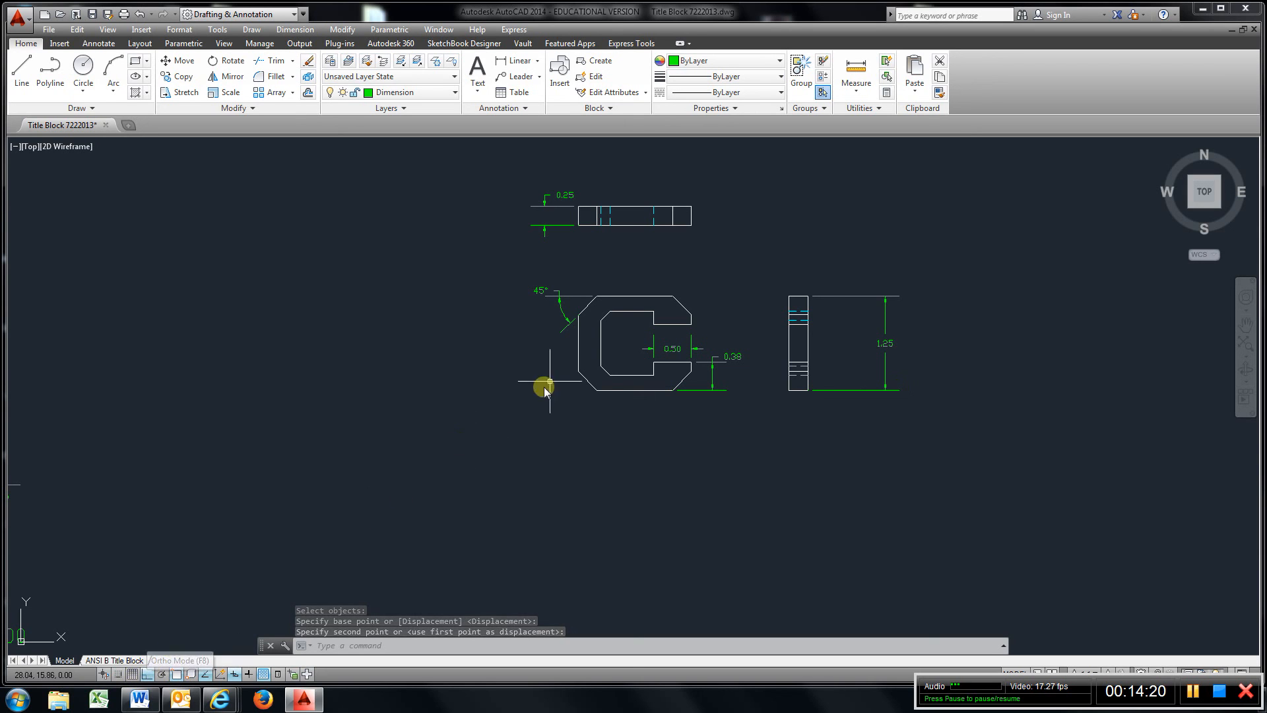
Add a horizontal linear dimension for the front view's overall width, placed between the front and top views
scroll(634, 304, up, 3)
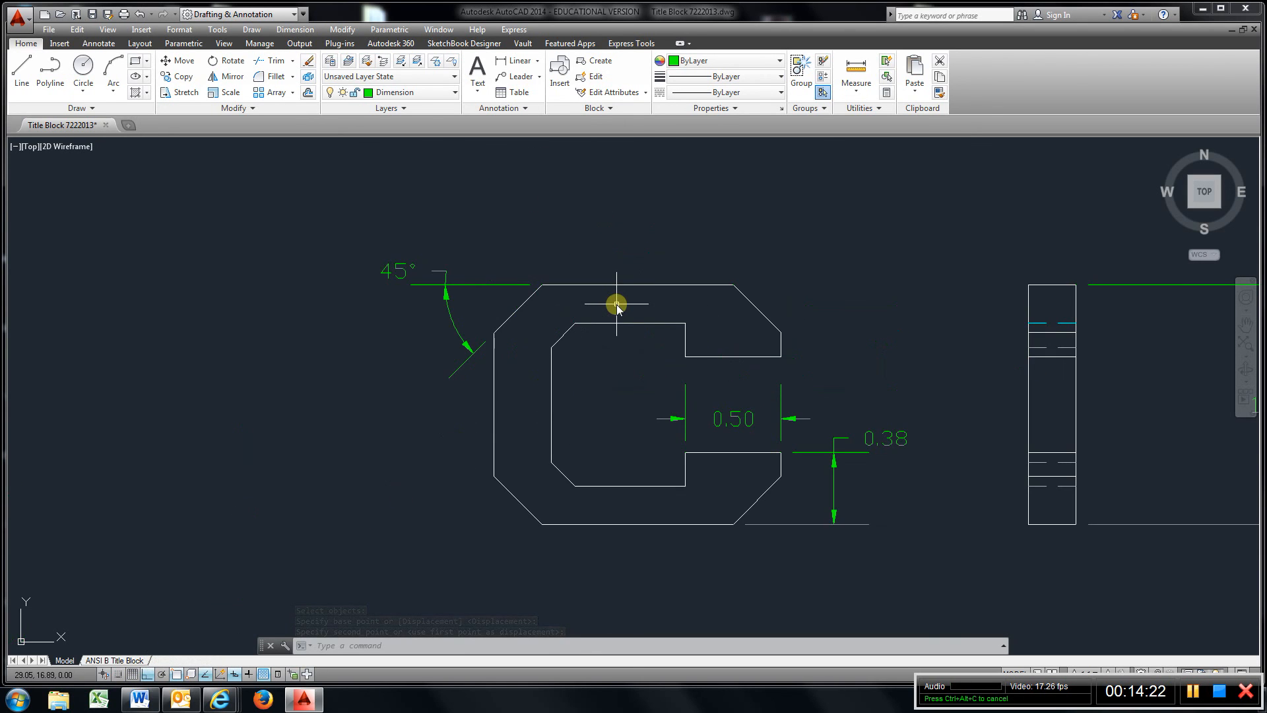
scroll(617, 305, down, 2)
middle_drag(618, 307, 616, 384)
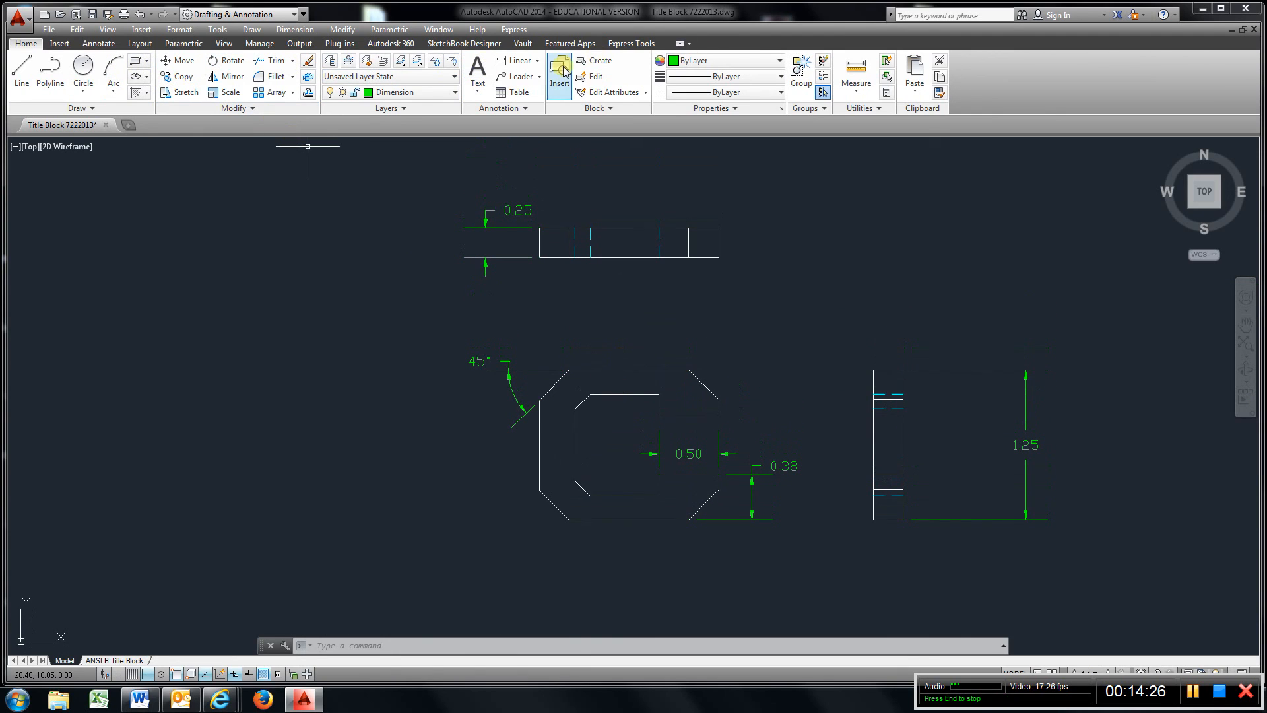
click(515, 60)
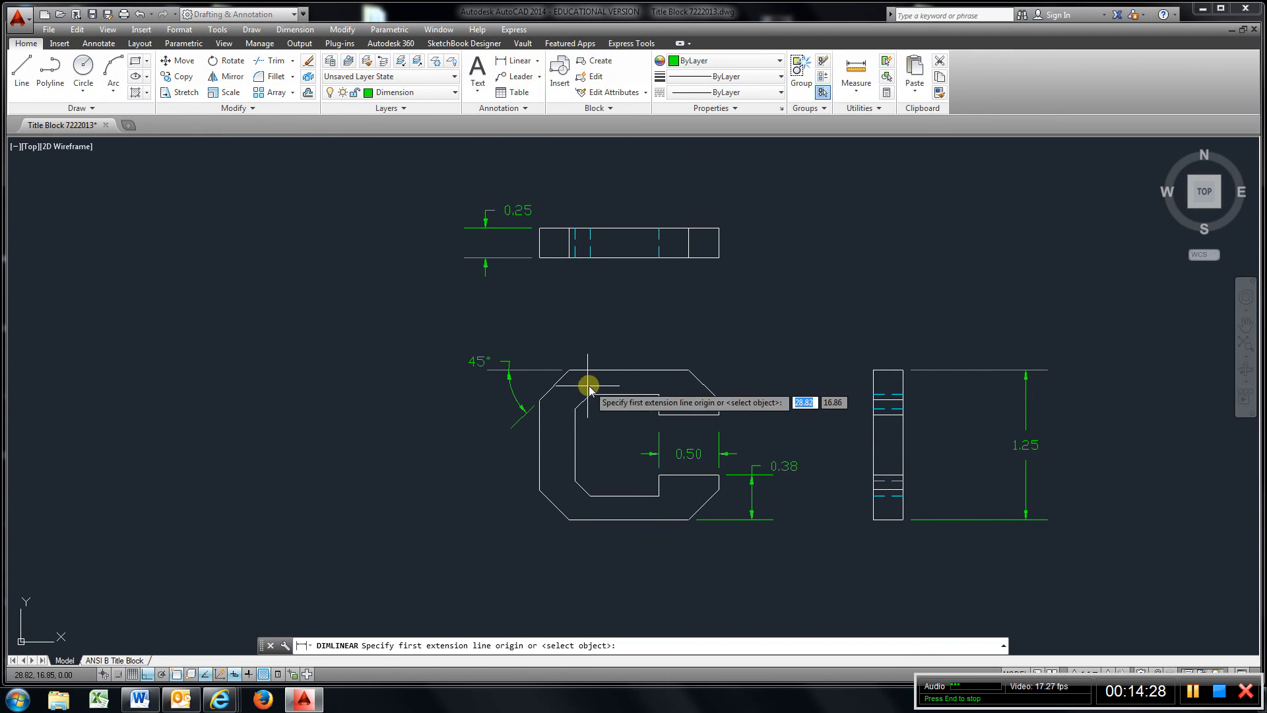
click(538, 400)
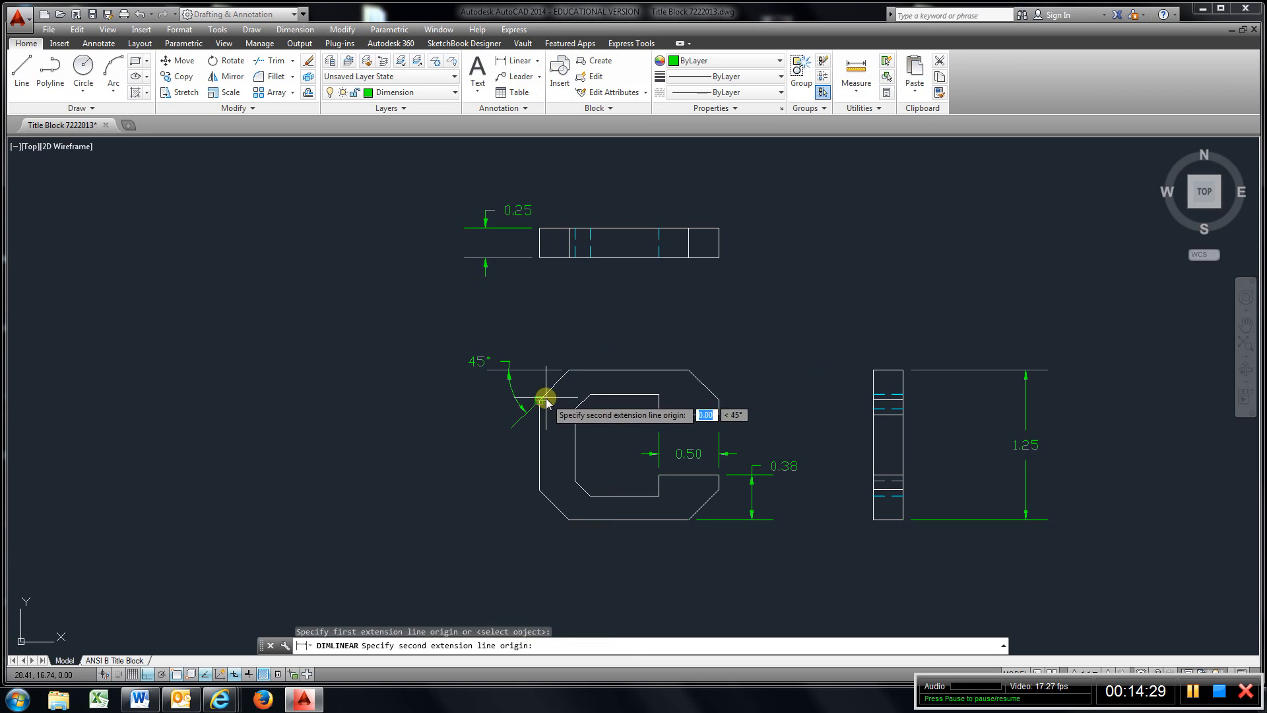
click(719, 399)
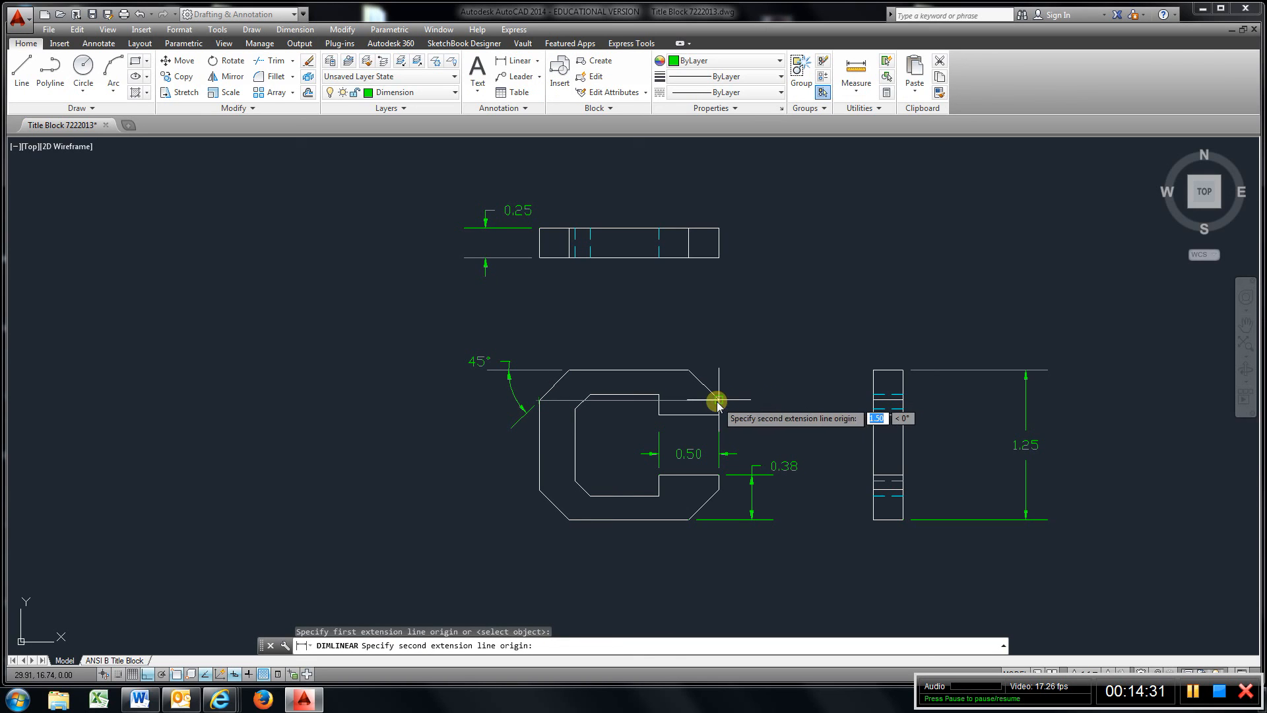
click(693, 343)
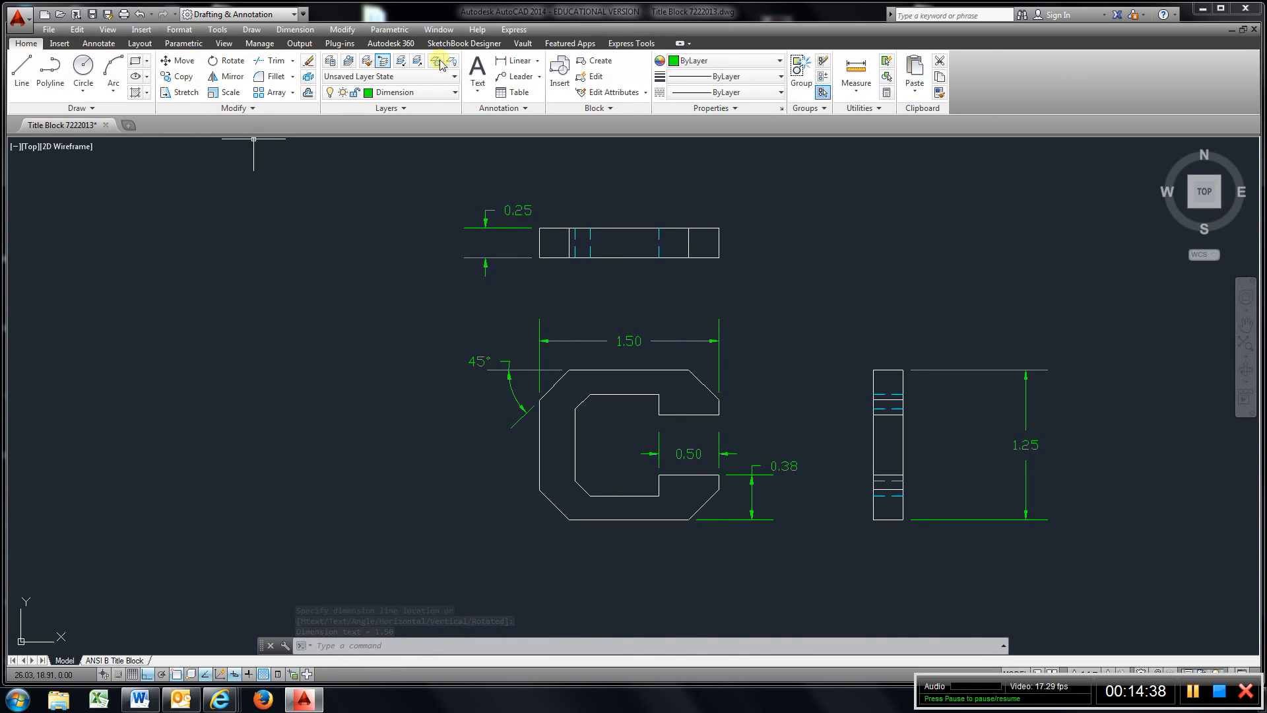
Add a vertical linear dimension for the short end edge of the C's upper arm, aligned with the lower arm's dimension
key(Return)
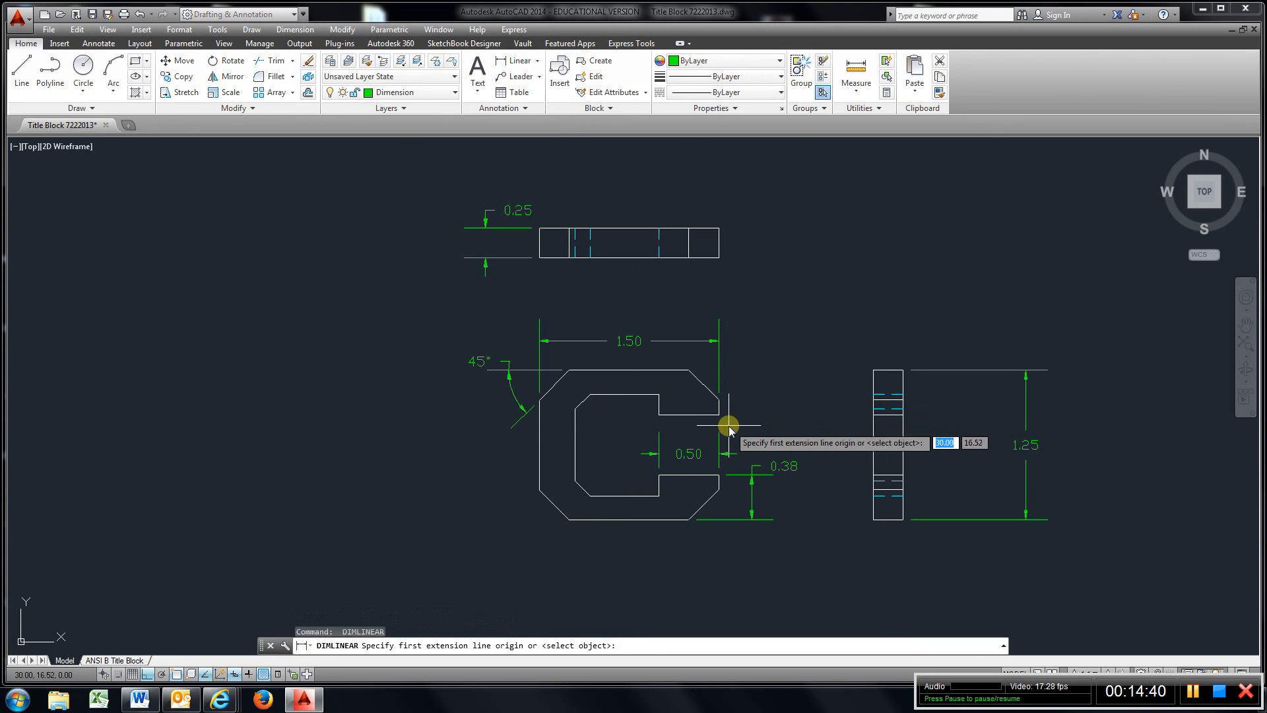
click(720, 411)
click(719, 400)
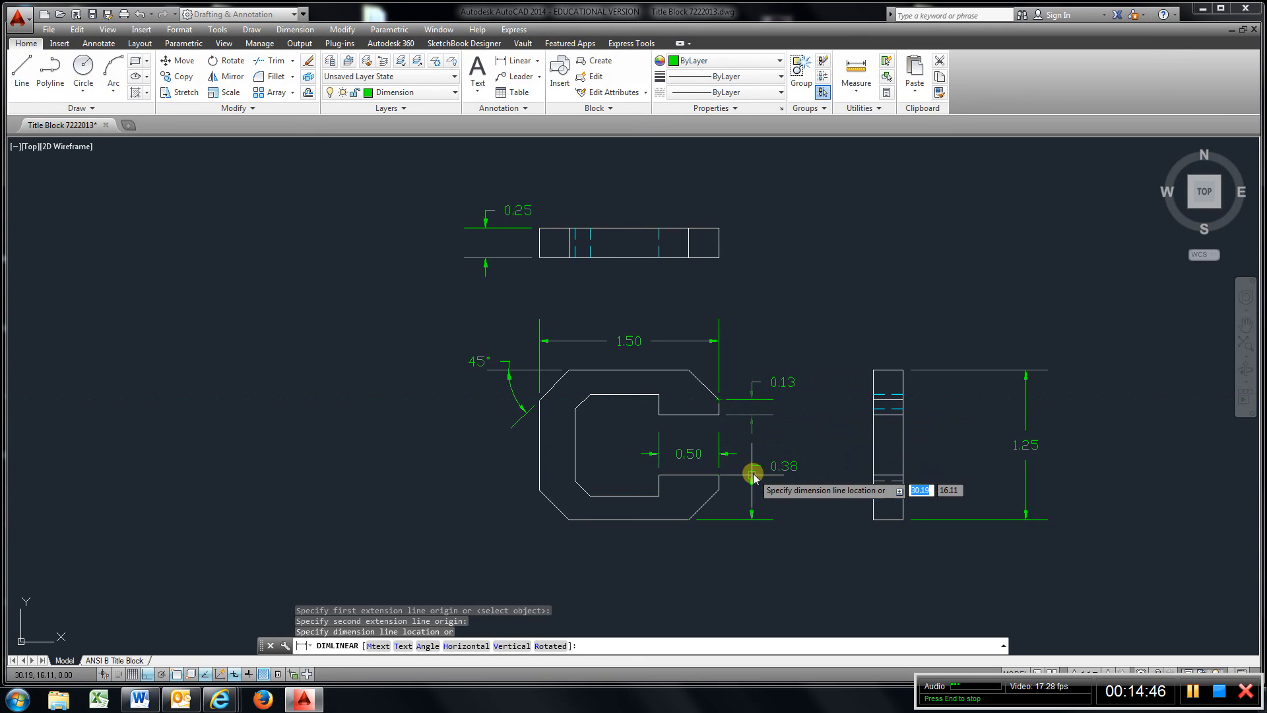
click(751, 435)
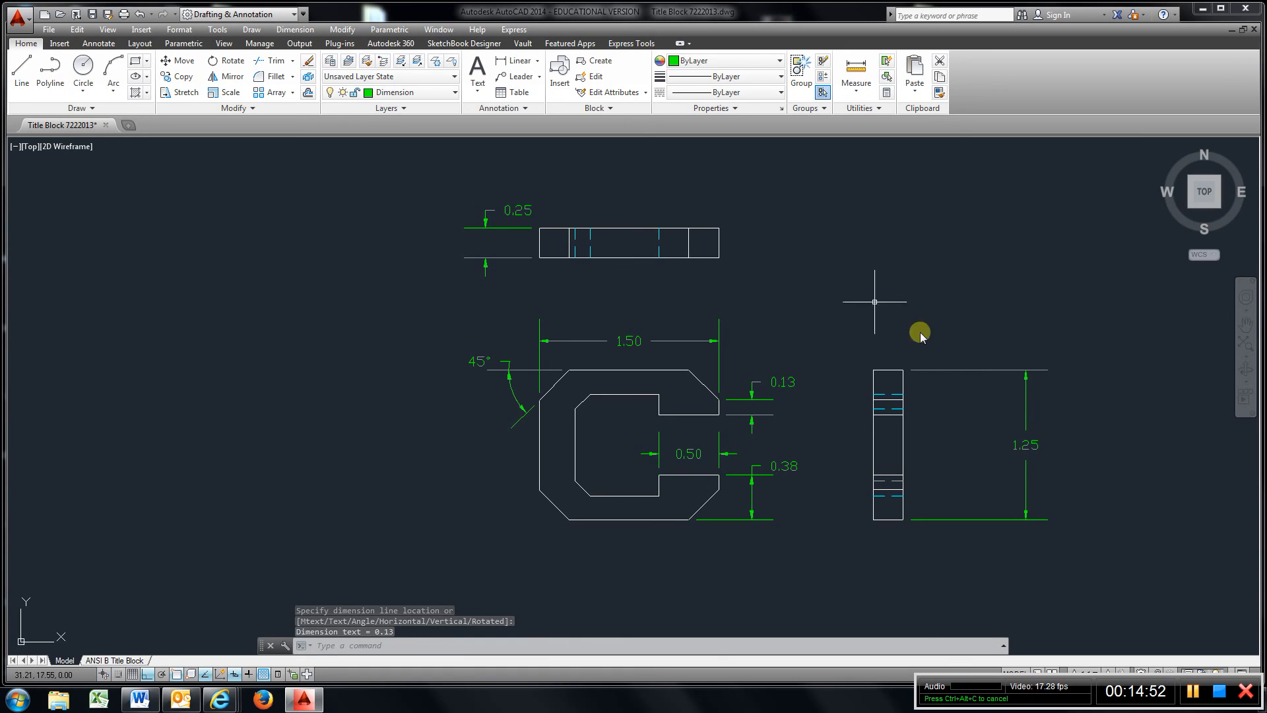
Add a horizontal linear dimension from the C's left edge to the start of the lower-right chamfer, placed below the front view
click(518, 61)
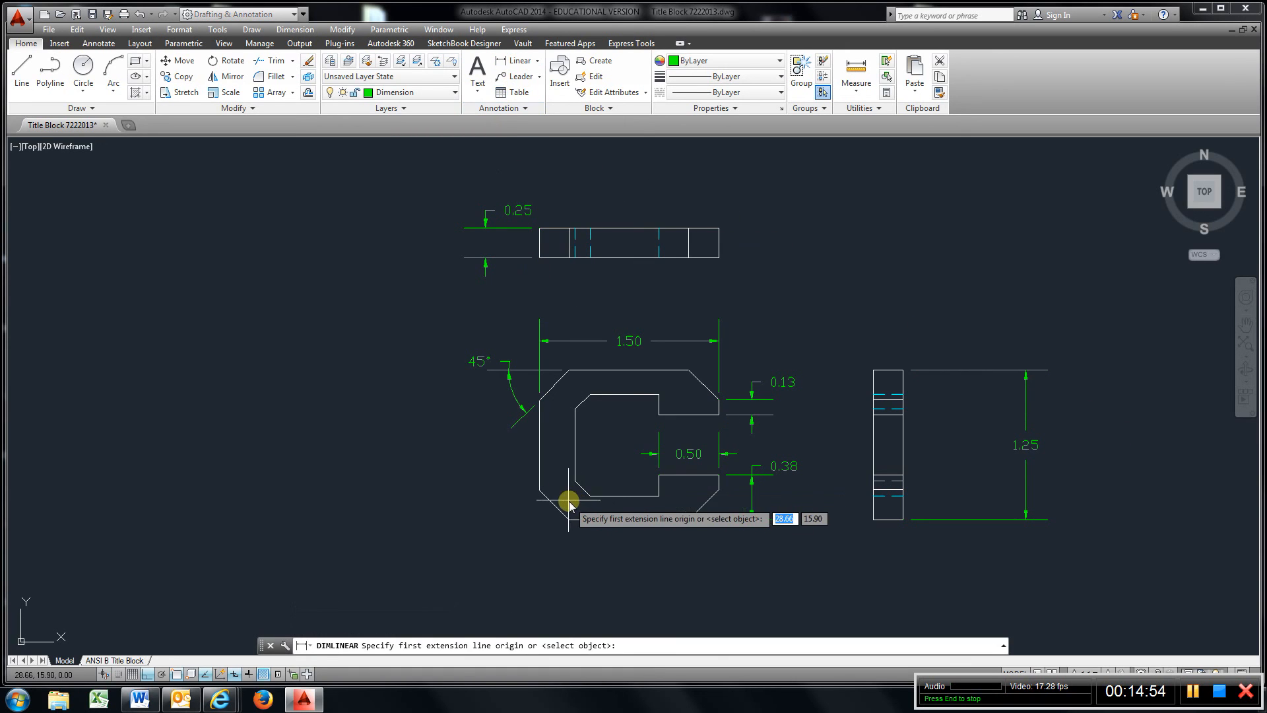
click(538, 490)
click(690, 520)
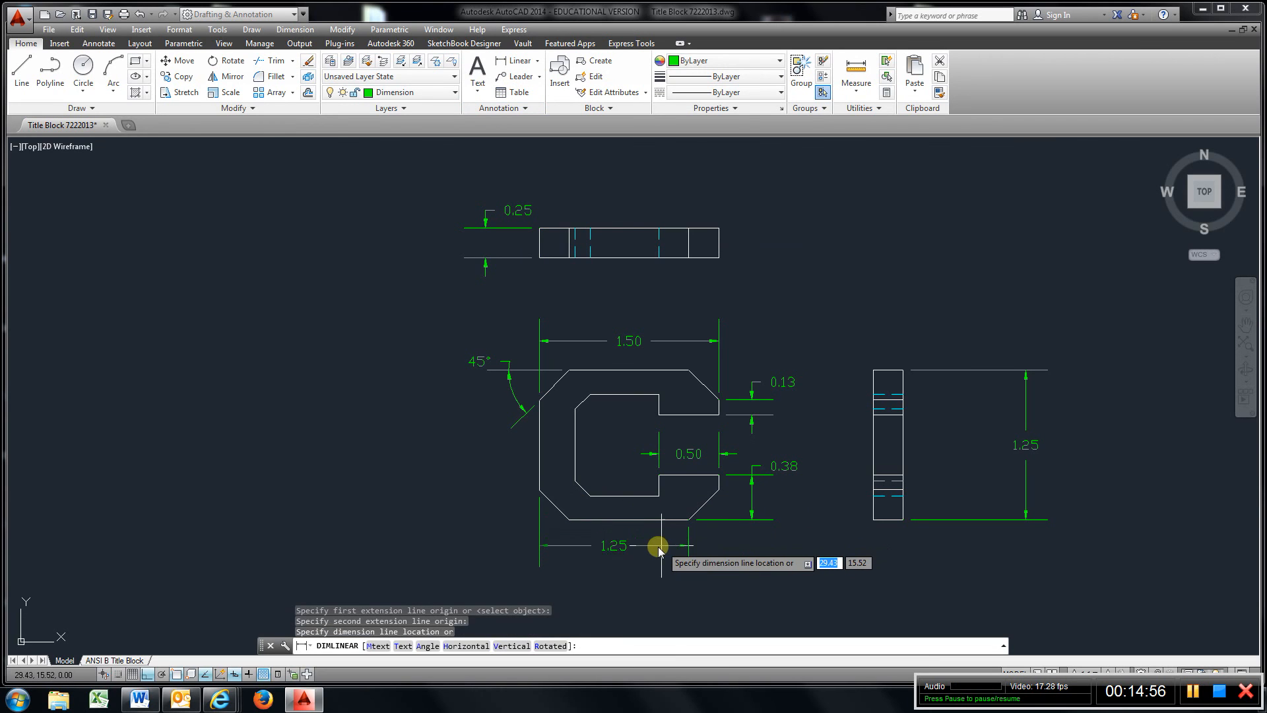
click(649, 552)
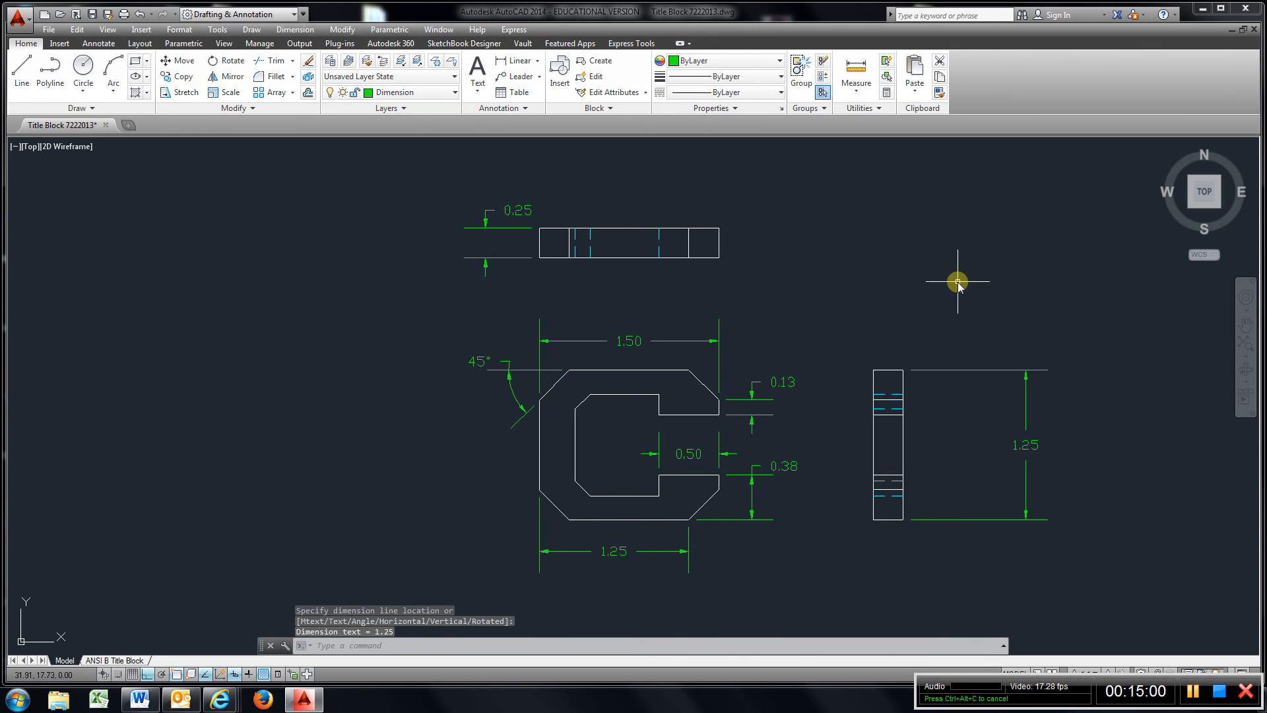
key(Escape)
scroll(912, 271, up, 1)
scroll(912, 271, down, 1)
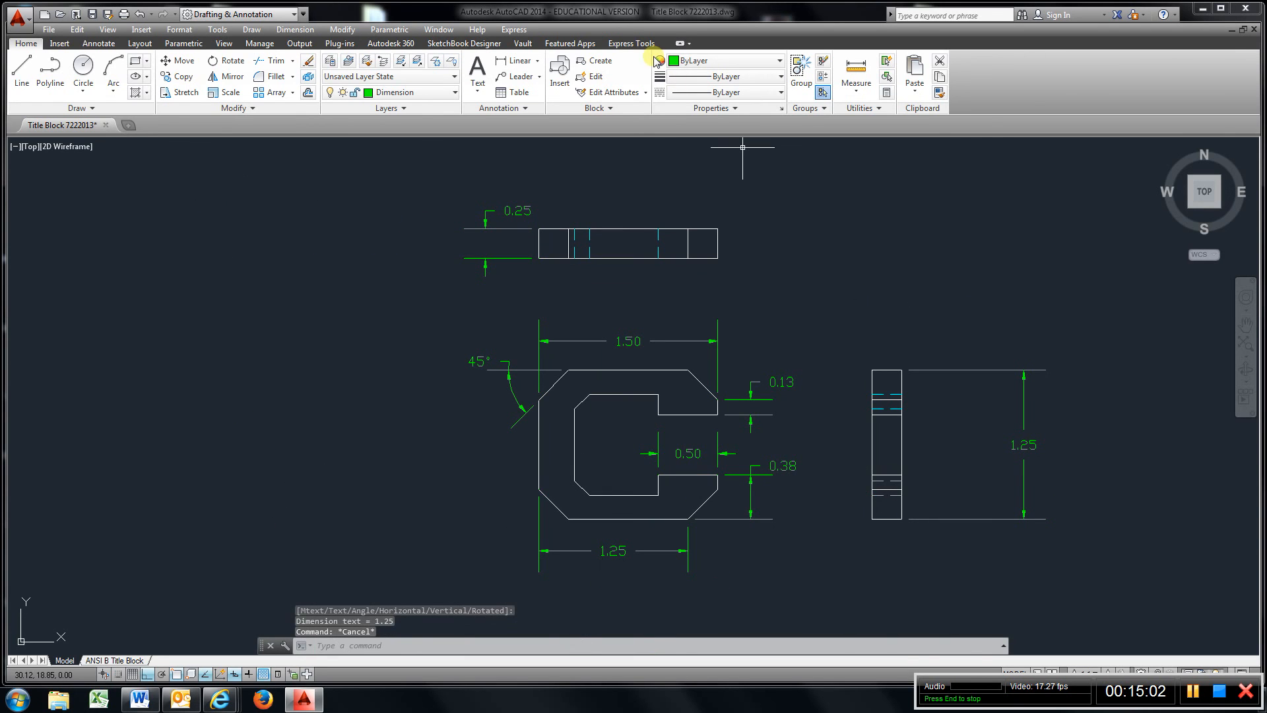
Create a block named 1.4 from all three views and their dimensions, with its base point near the views' upper right
click(593, 63)
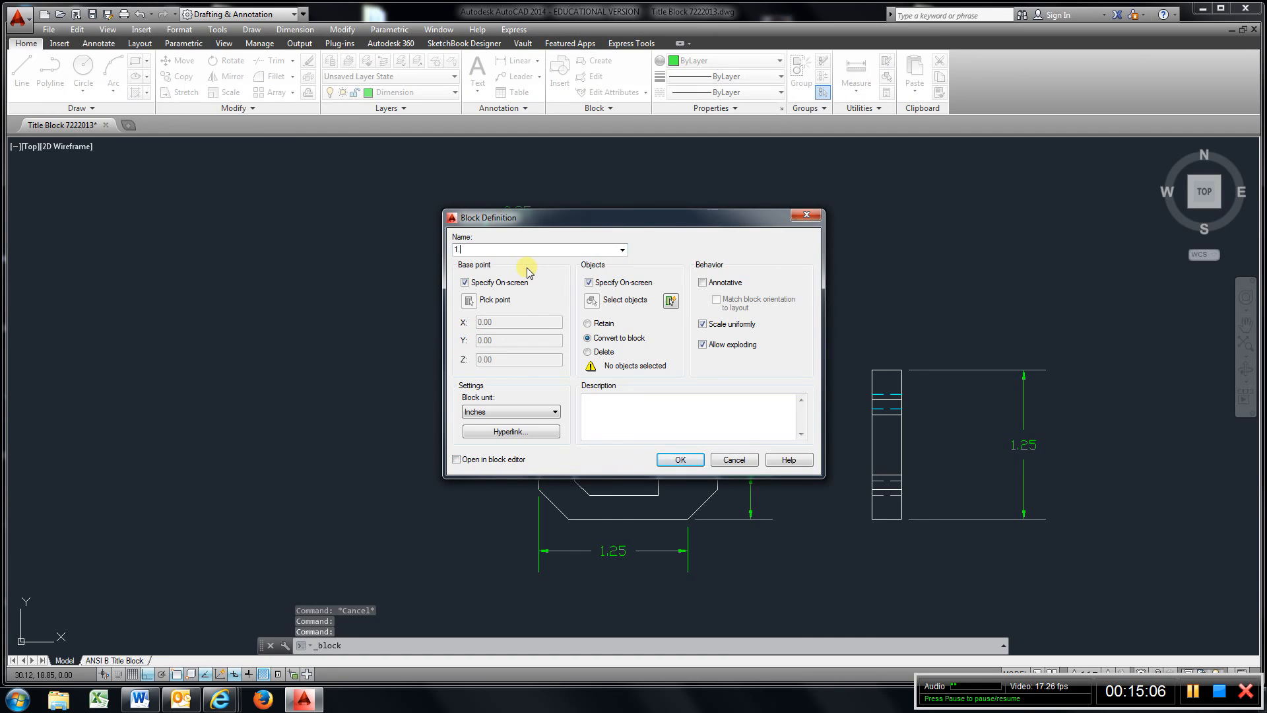
click(695, 467)
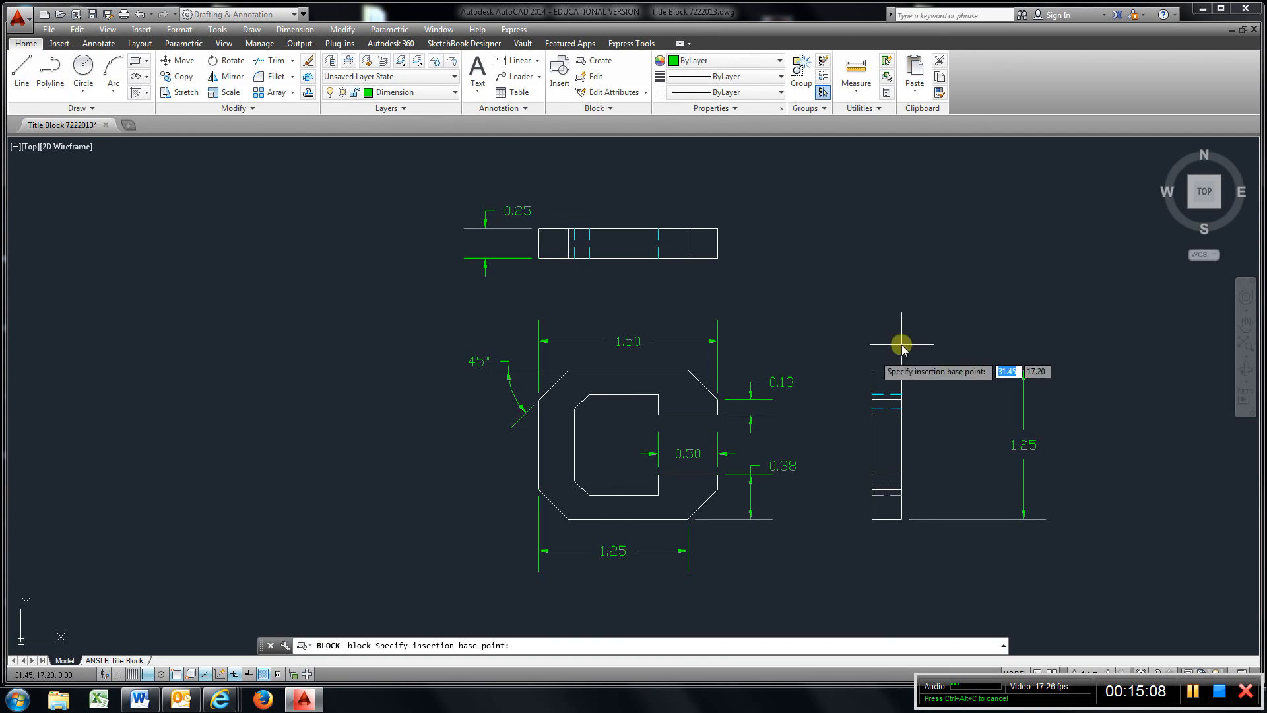
click(783, 419)
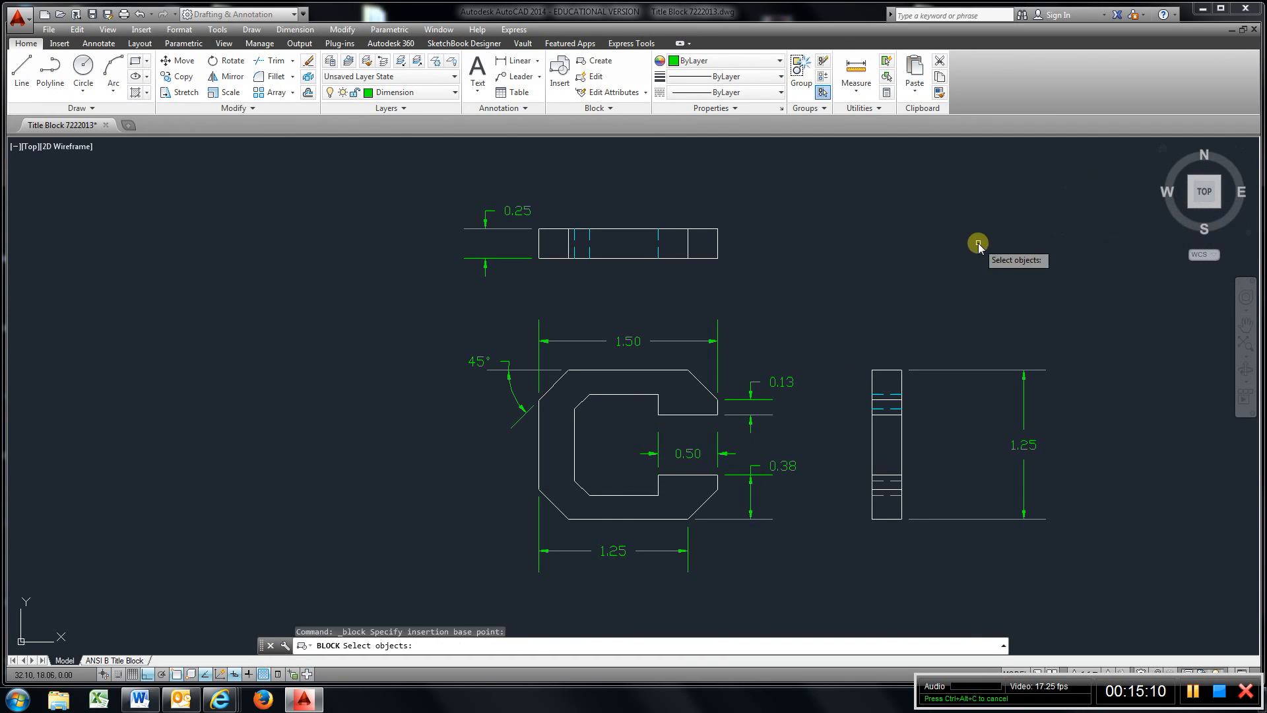
click(1094, 171)
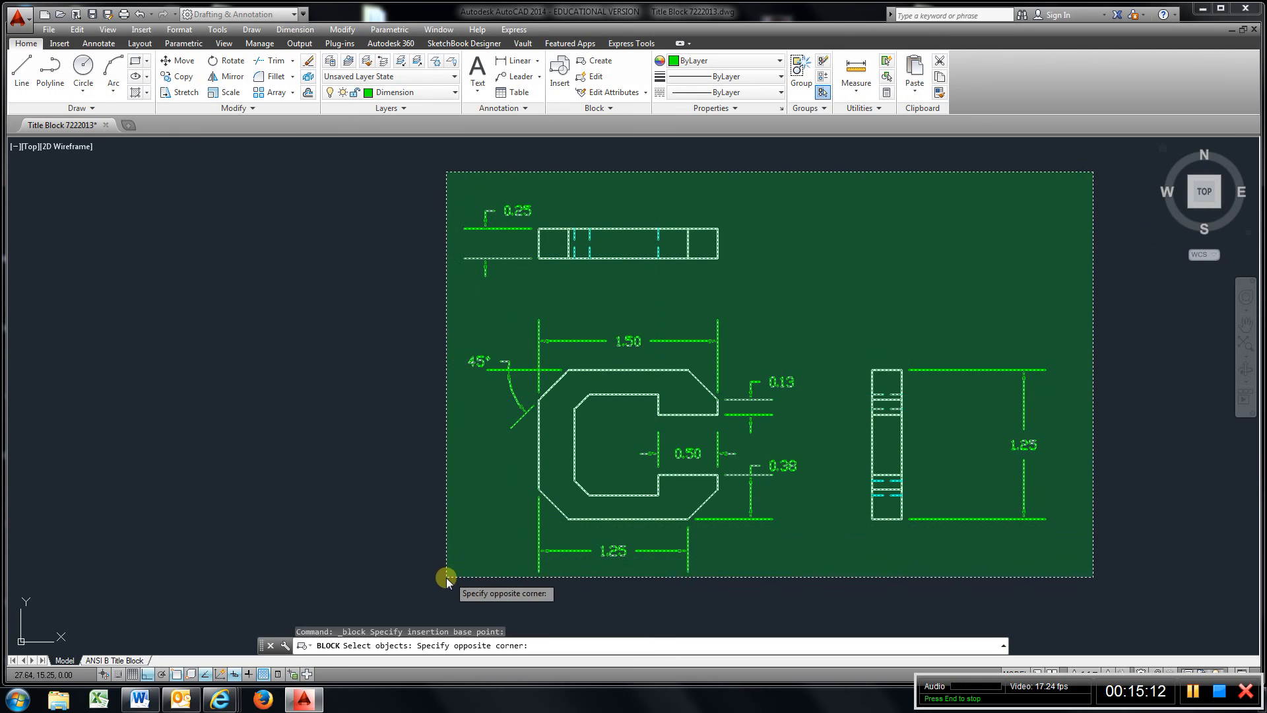
click(405, 609)
key(Return)
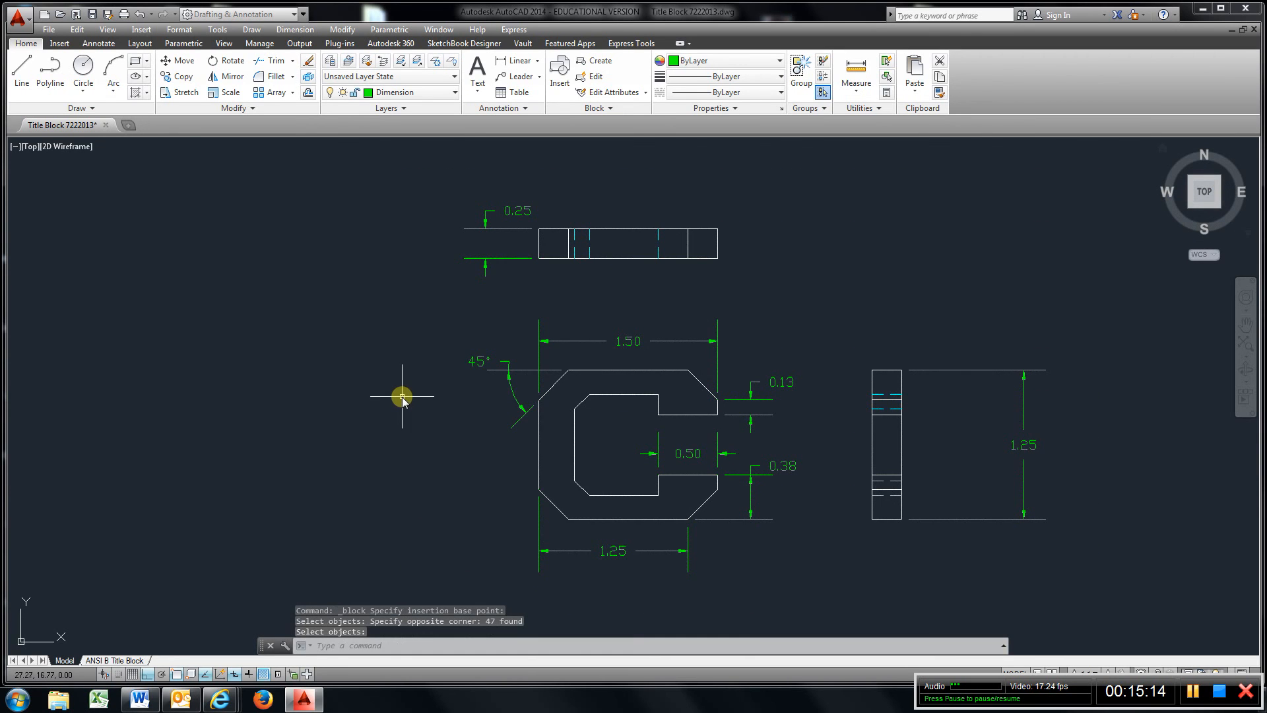
On the ANSI B Title Block layout, insert block 1.4 at a uniform scale of 2, placing its views inside the border
click(131, 661)
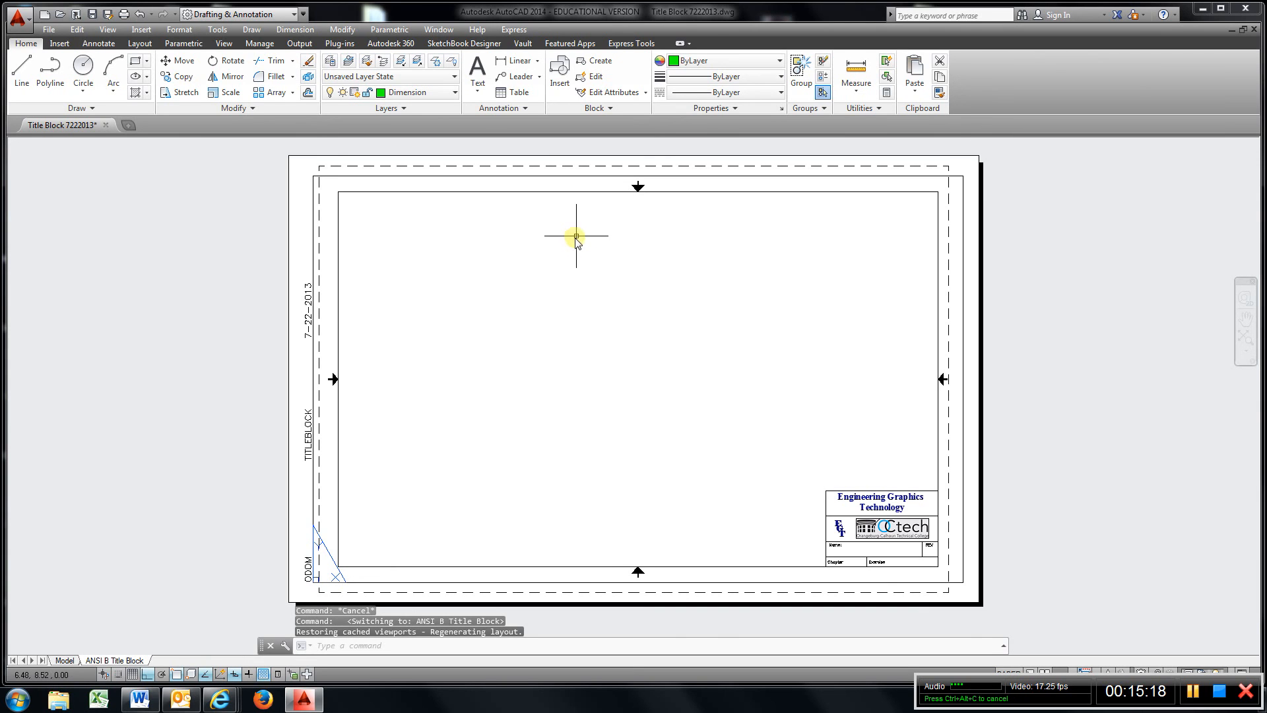
click(560, 69)
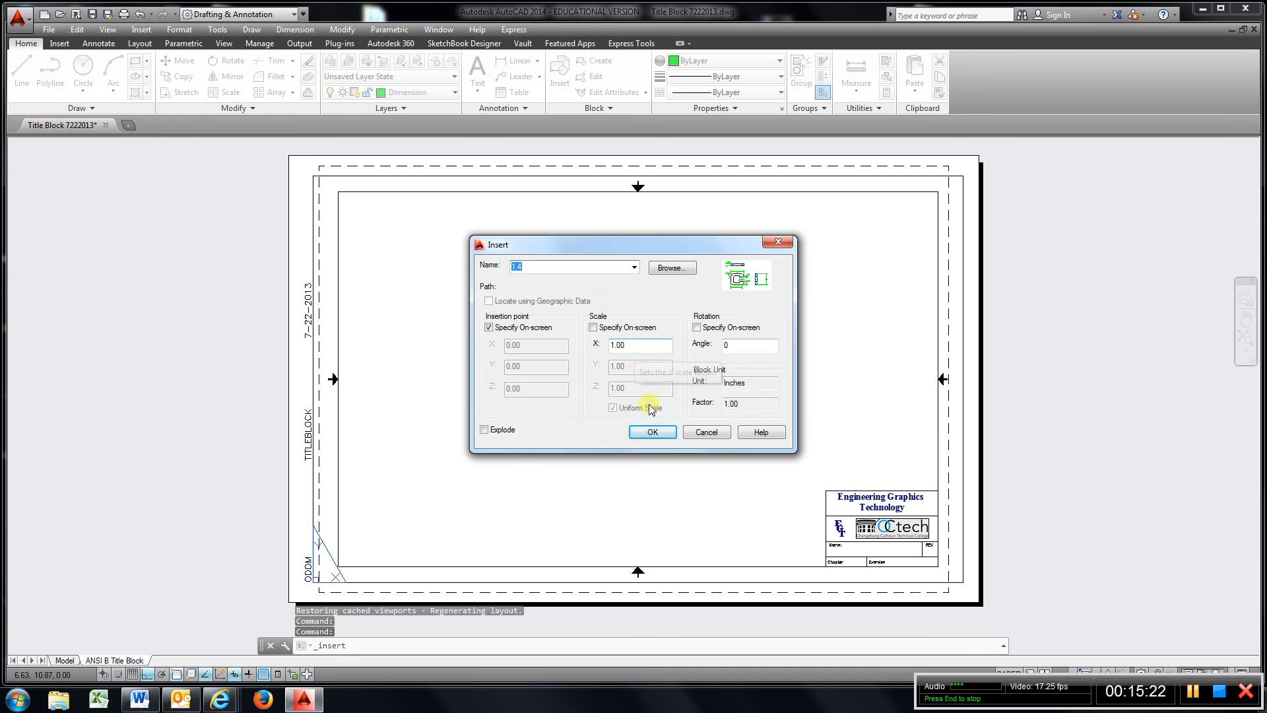
click(652, 432)
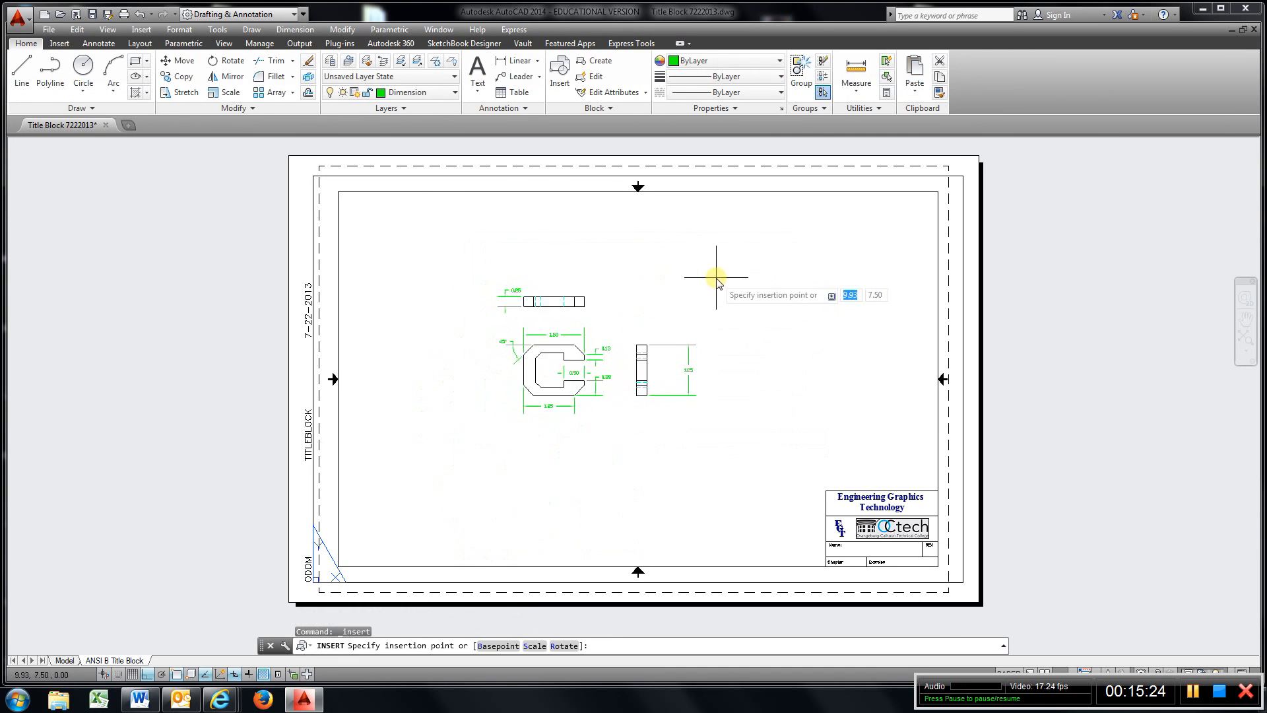
click(560, 69)
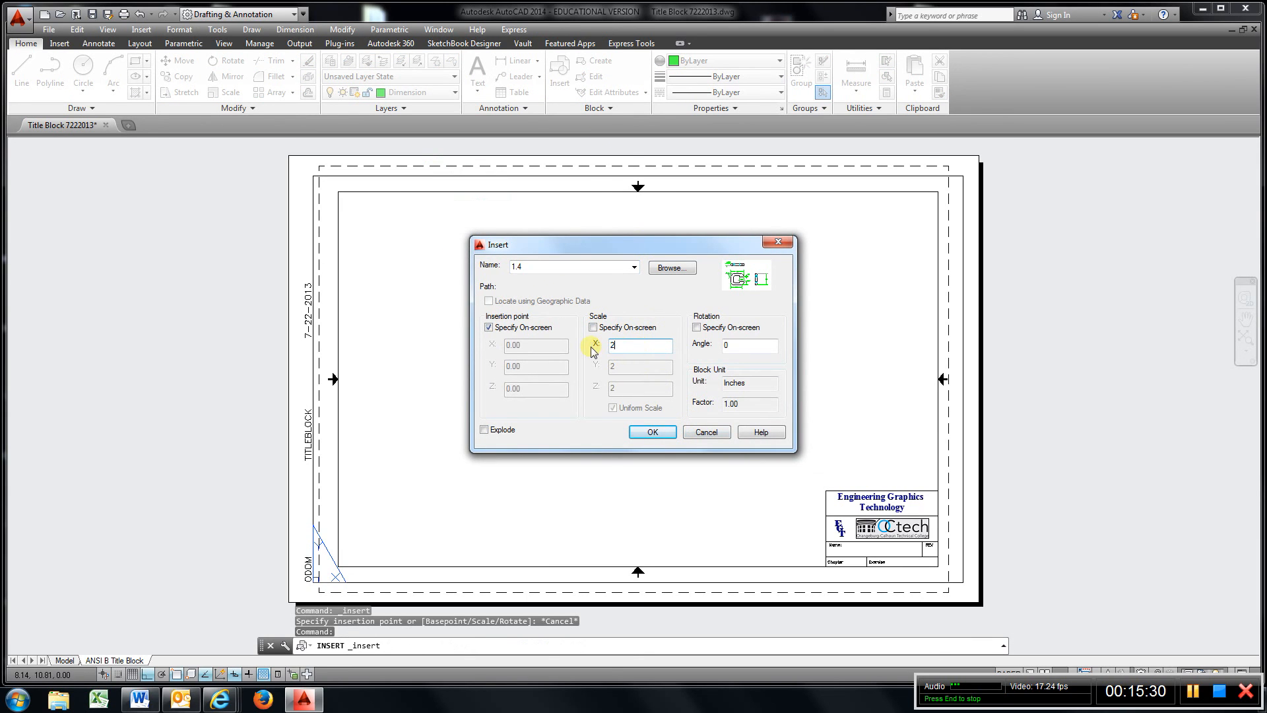
click(654, 433)
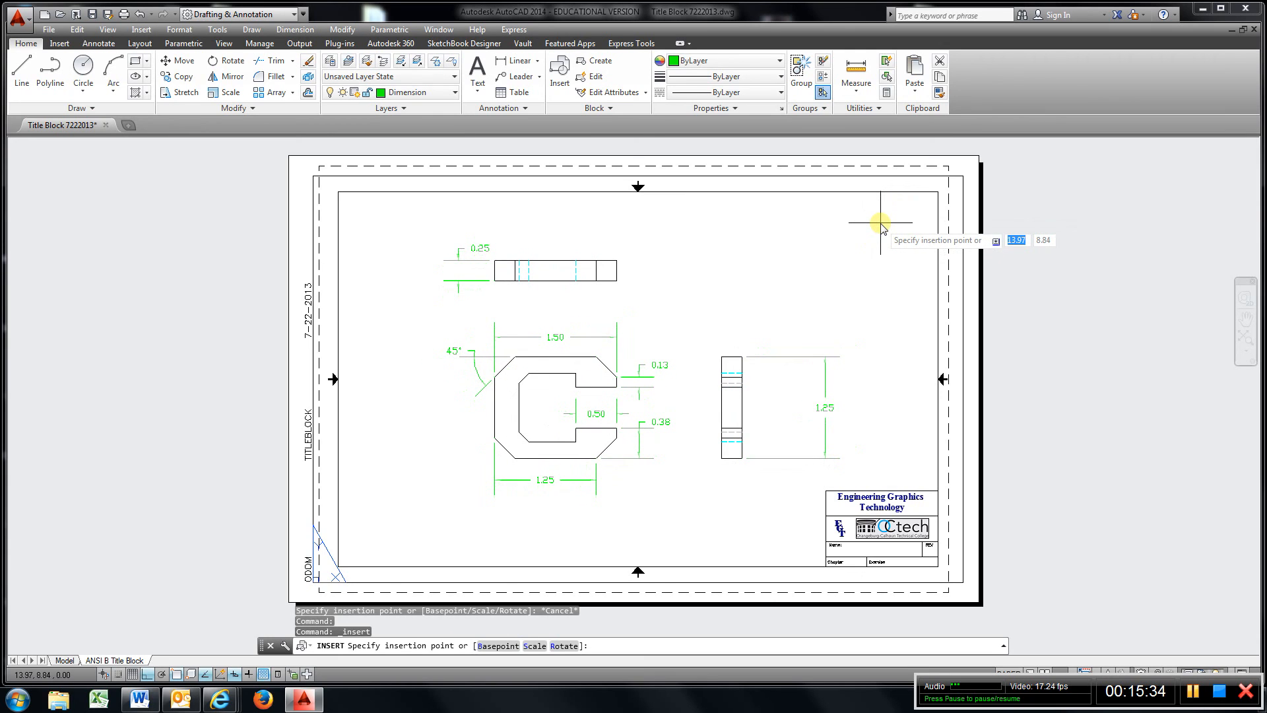
click(882, 228)
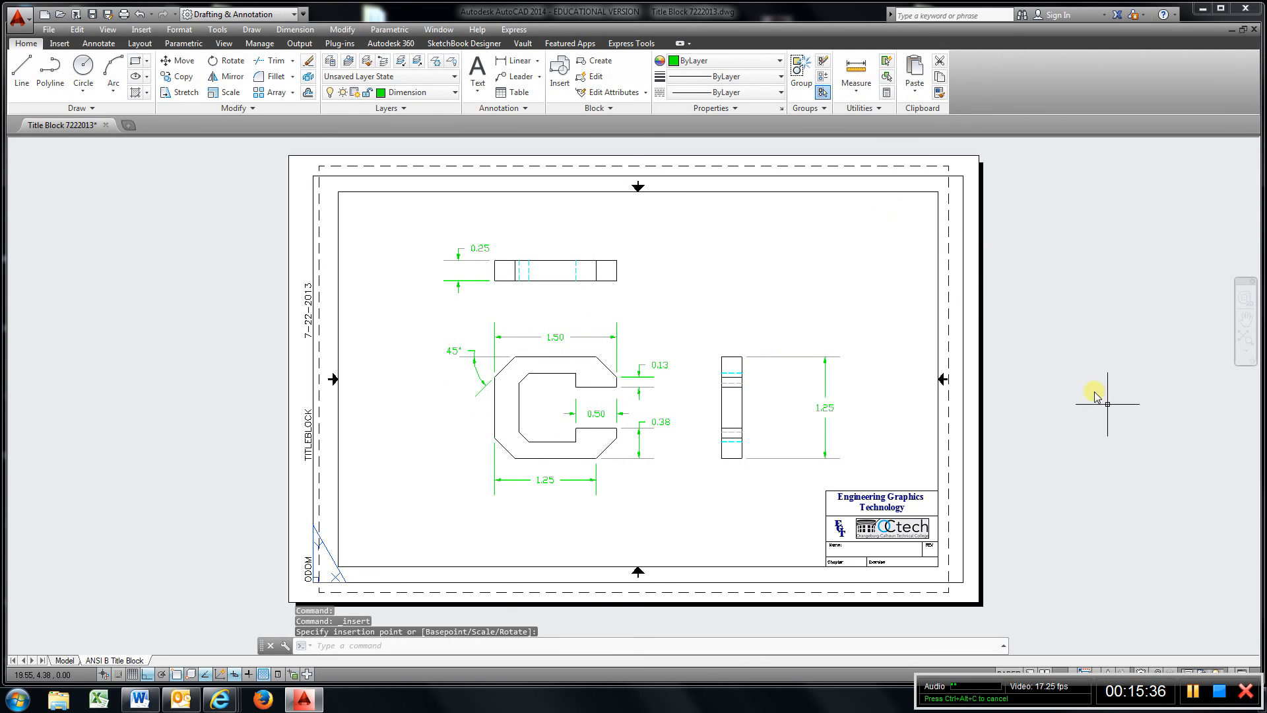